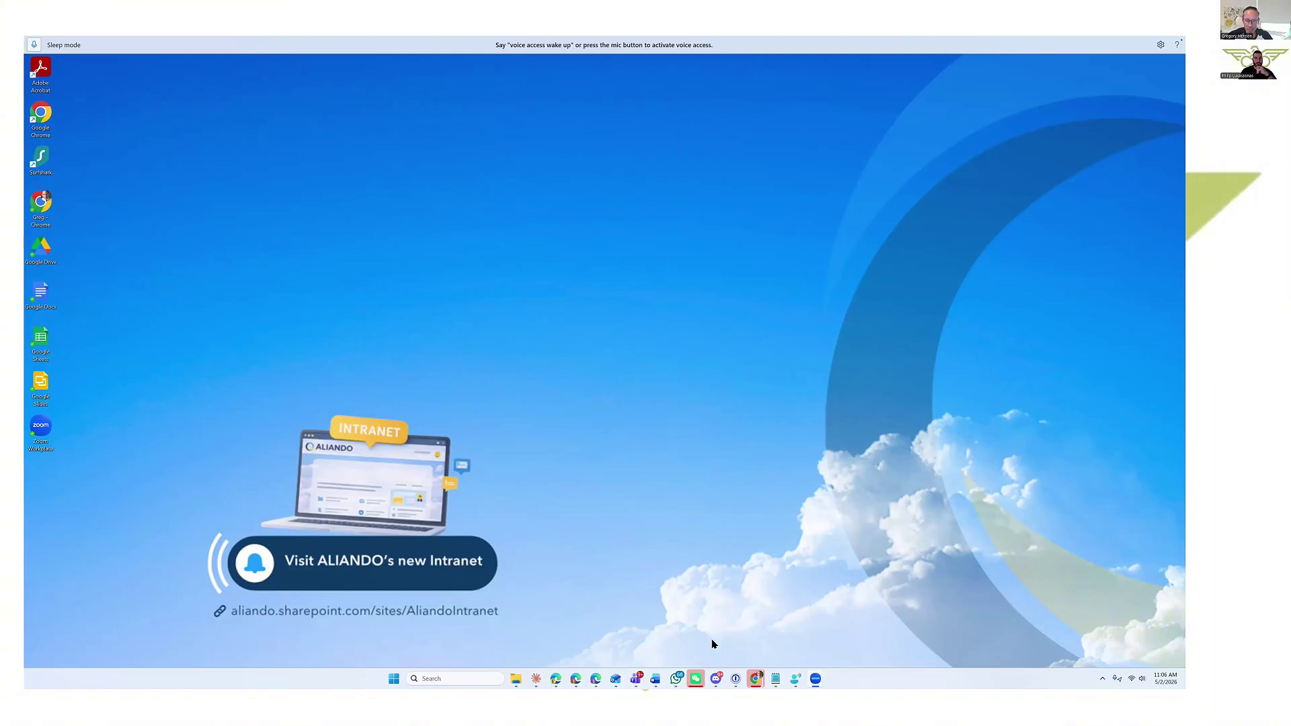
- Switch to Chrome and review the Free, Pro and Max 5x tiers in the Choosing a Claude plan article
{"action": "left_click", "coordinate": [536, 679]}
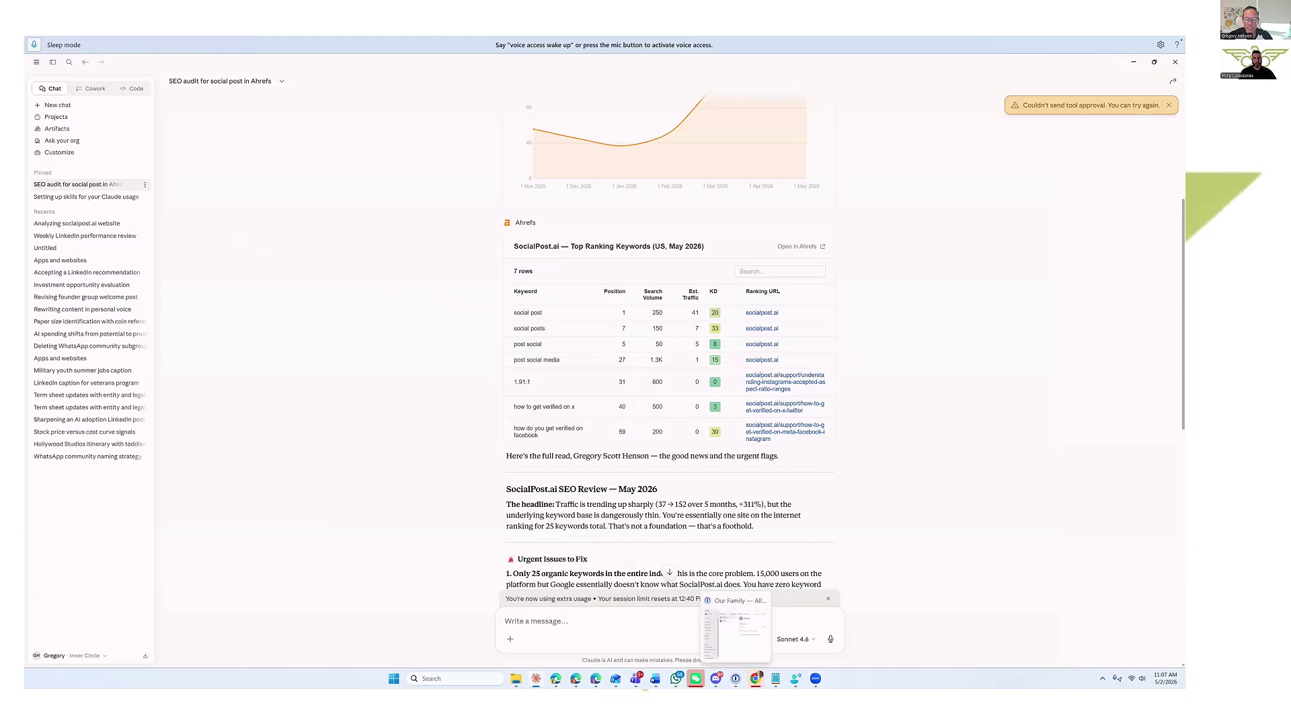
{"action": "left_click", "coordinate": [755, 679]}
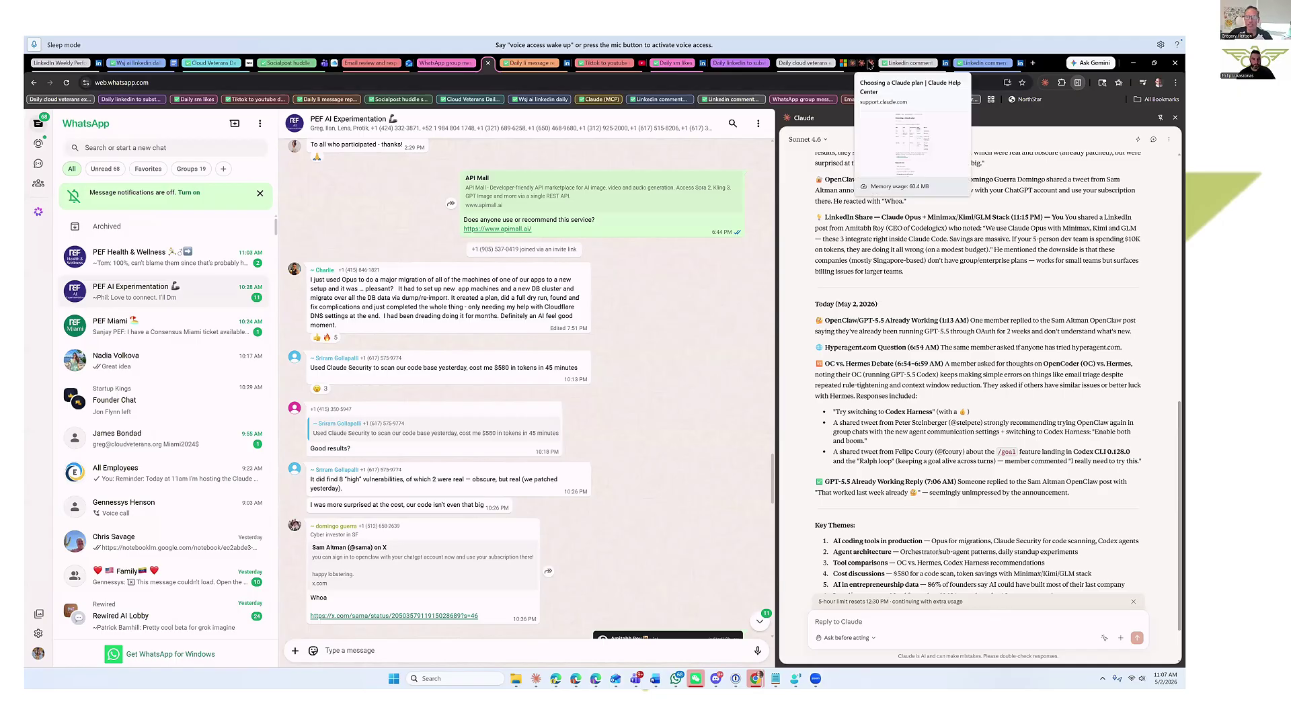
{"action": "left_click", "coordinate": [869, 63]}
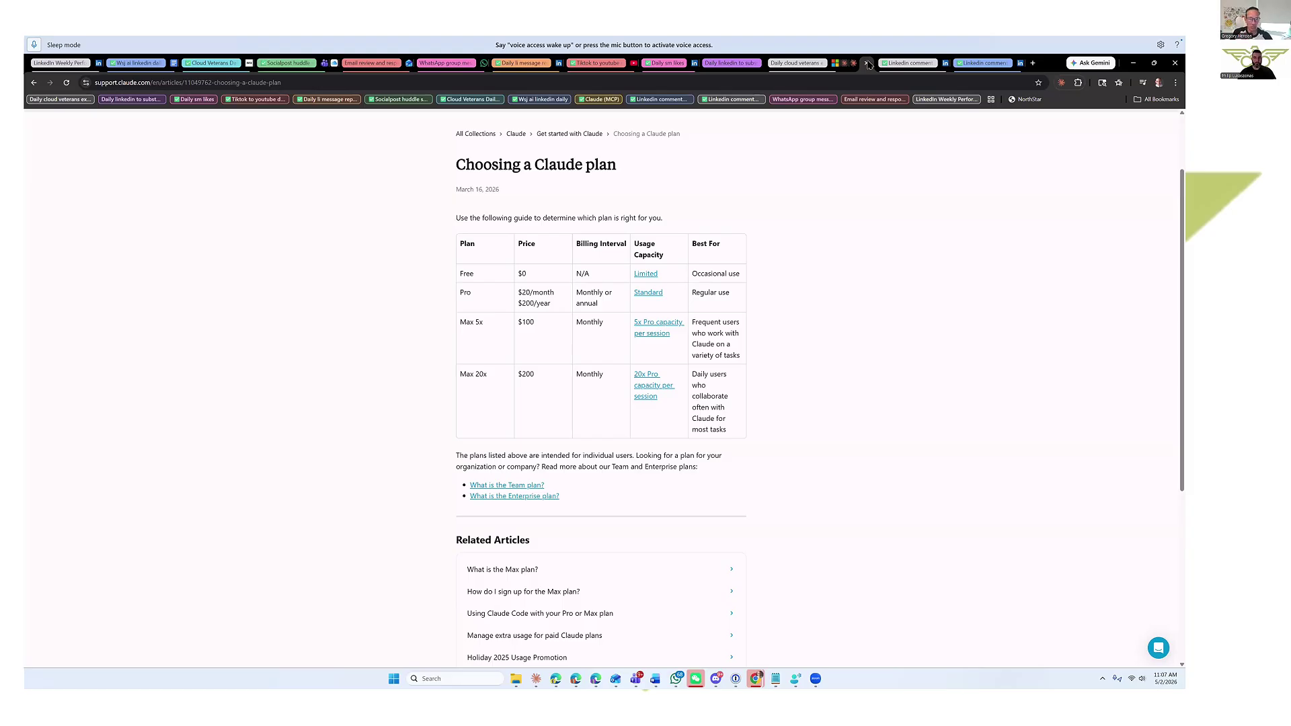
{"action": "double_click", "coordinate": [466, 275]}
{"action": "double_click", "coordinate": [464, 293]}
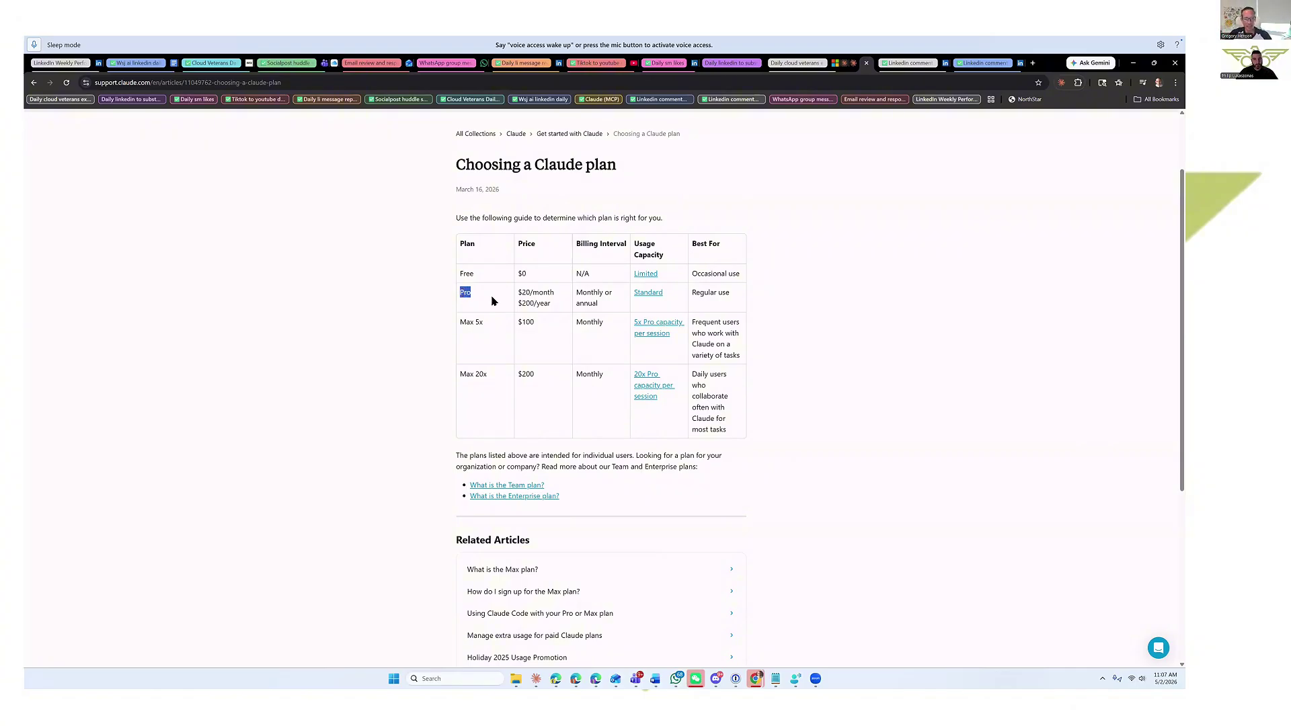
{"action": "left_click", "coordinate": [476, 319]}
{"action": "left_click_drag", "start_coordinate": [468, 324], "coordinate": [497, 333]}
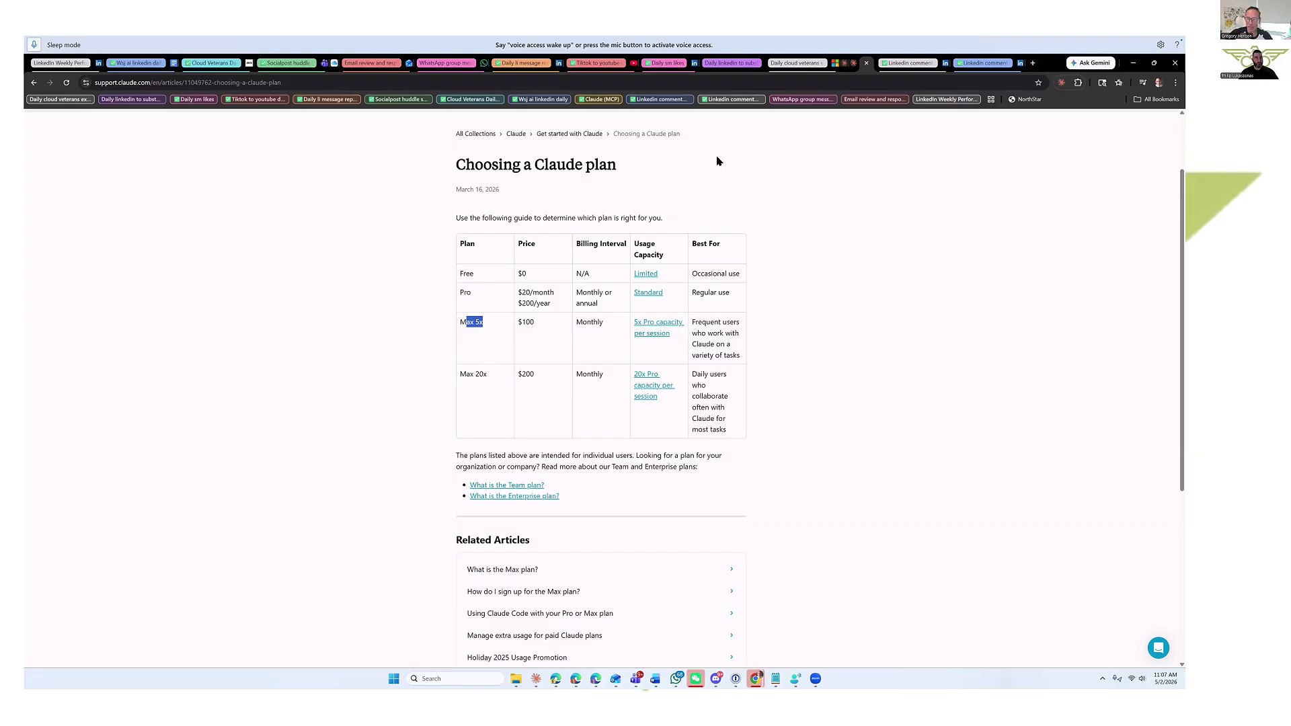
- Review the Team and Enterprise plans on Claude's upgrade page and view the Claude Code desktop quickstart documentation
{"action": "key", "text": "ctrl+shift+Tab"}
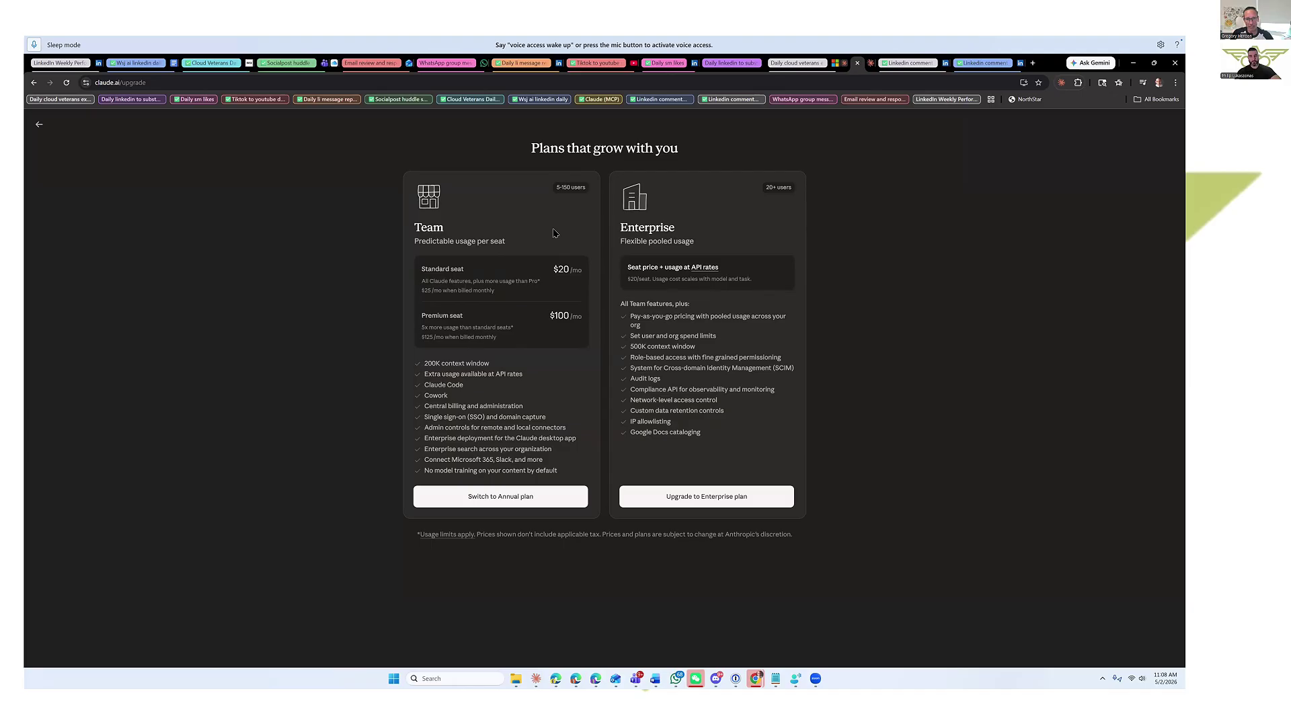
{"action": "double_click", "coordinate": [663, 229]}
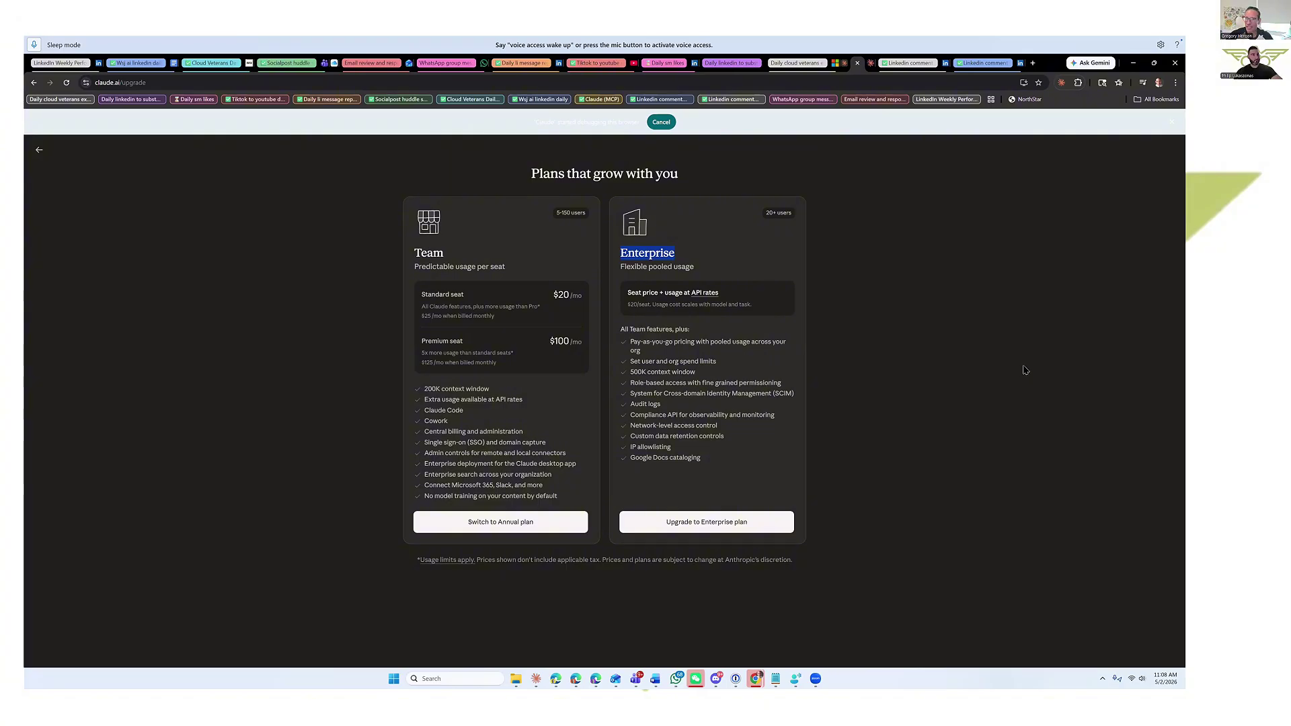
{"action": "left_click", "coordinate": [839, 67]}
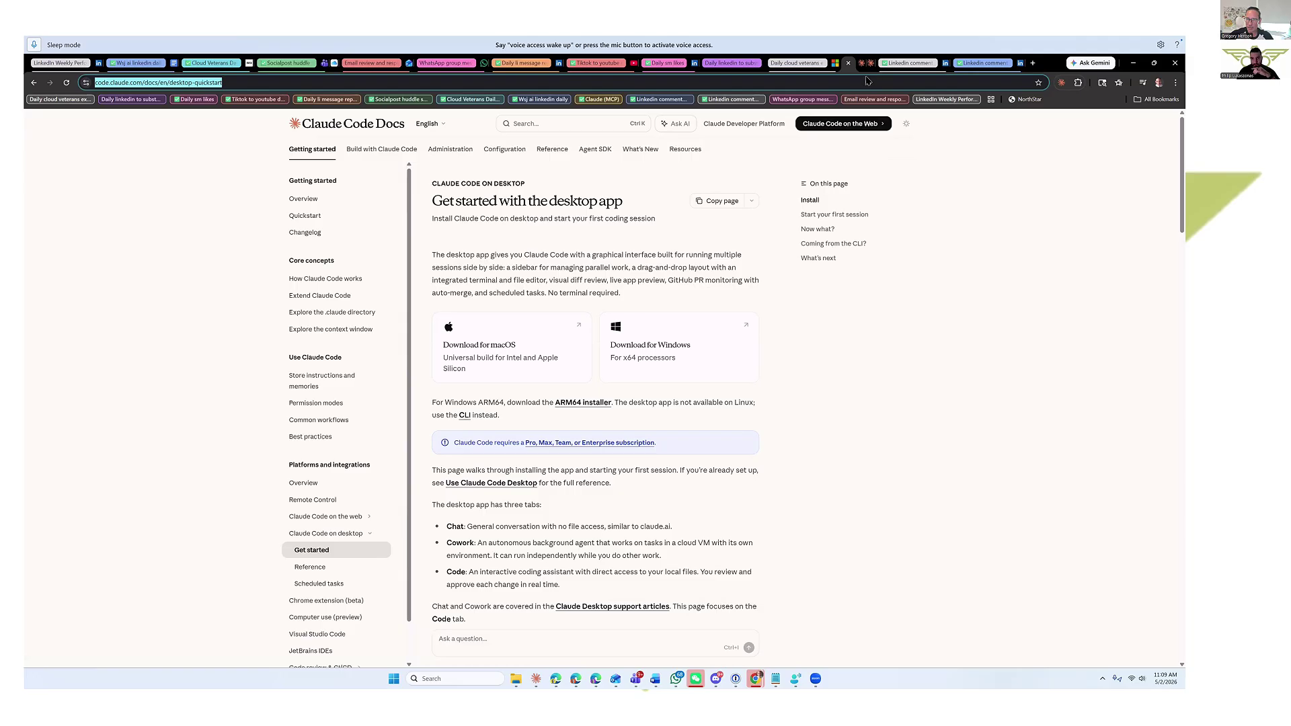
- Open Claude in a new browser tab, and switch to the Claude desktop app to view the SEO audit chat from its first prompt
{"action": "left_click", "coordinate": [1033, 63]}
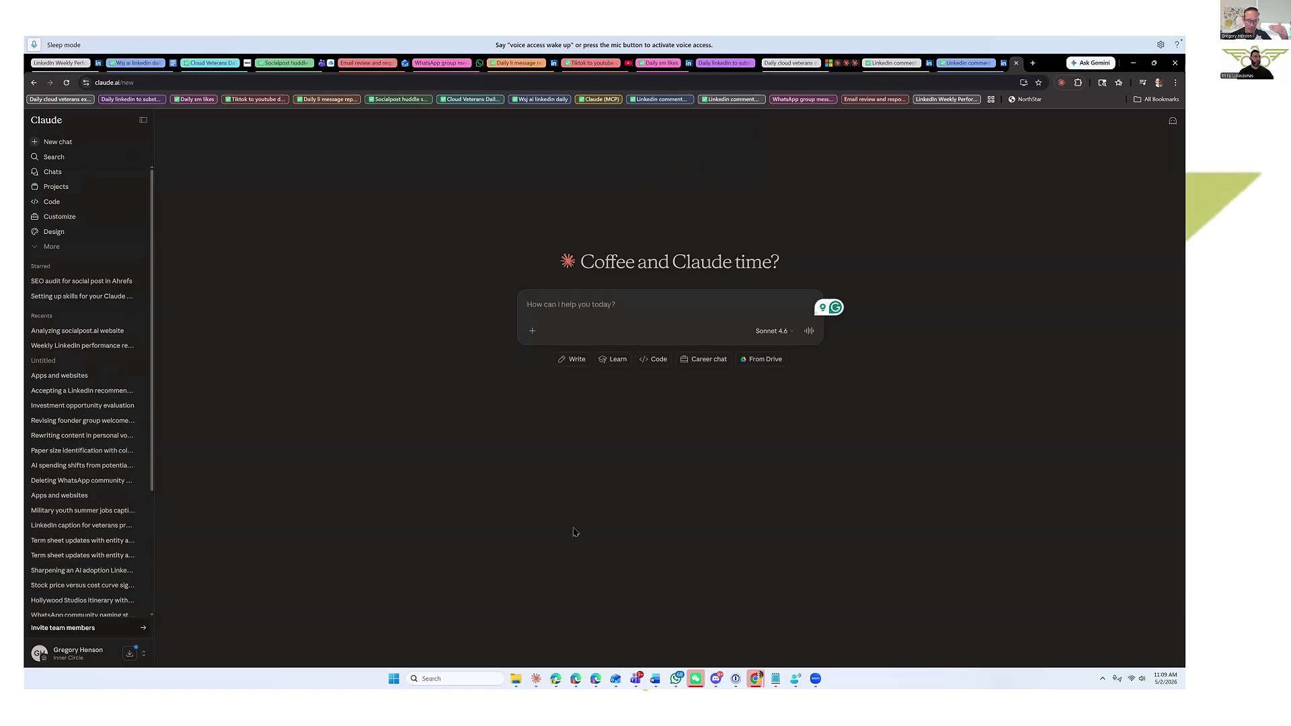
{"action": "left_click", "coordinate": [535, 678]}
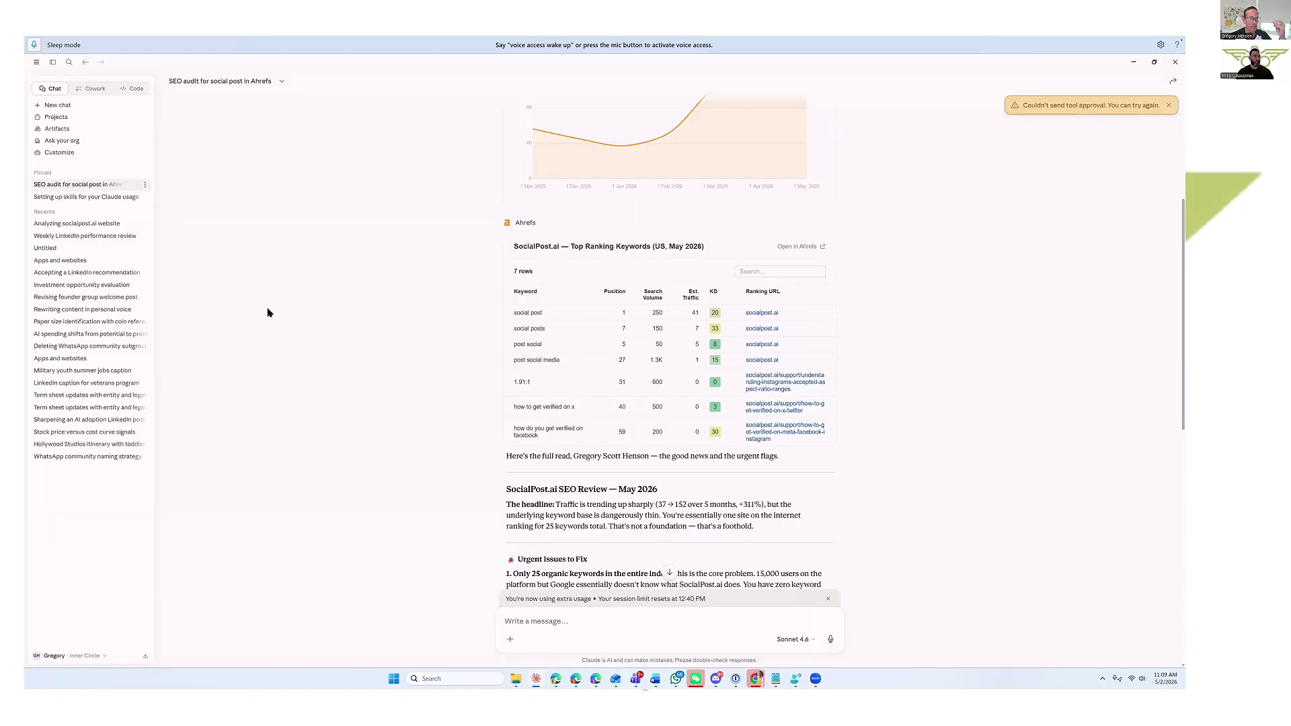
{"action": "scroll", "coordinate": [272, 303], "scroll_direction": "up", "scroll_amount": 3}
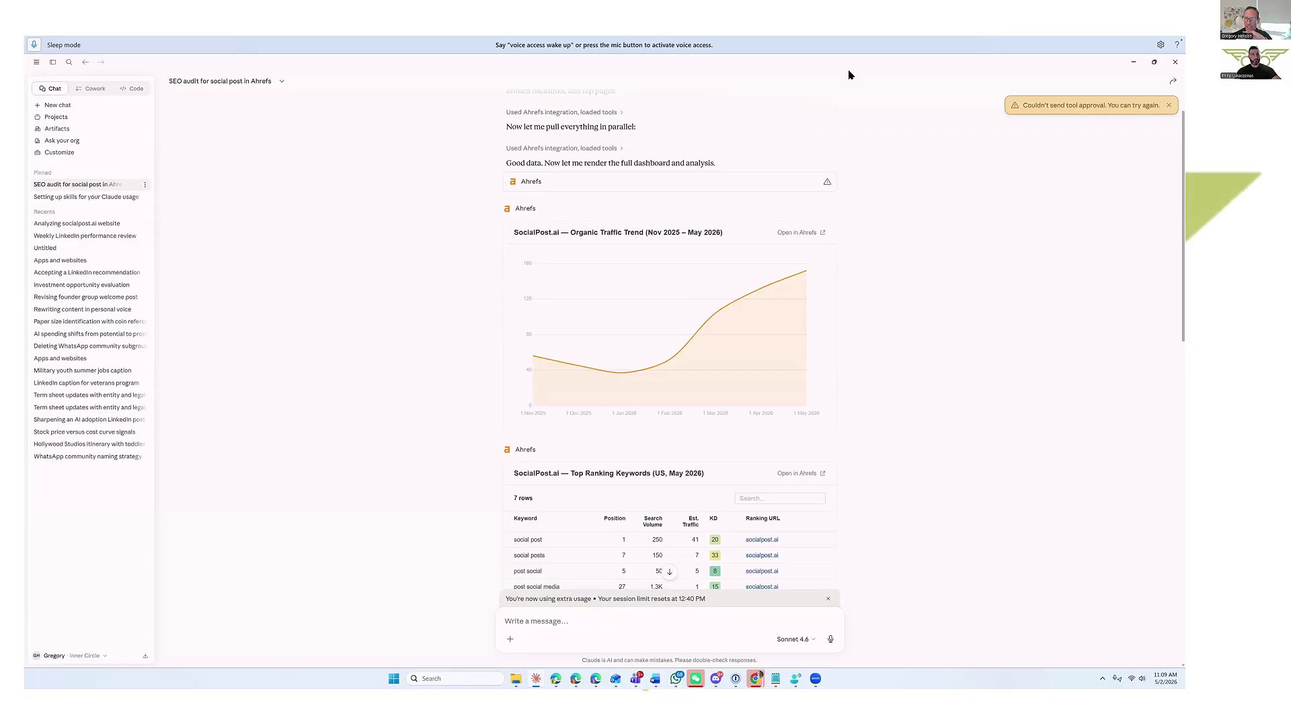
{"action": "scroll", "coordinate": [849, 74], "scroll_direction": "up", "scroll_amount": 2}
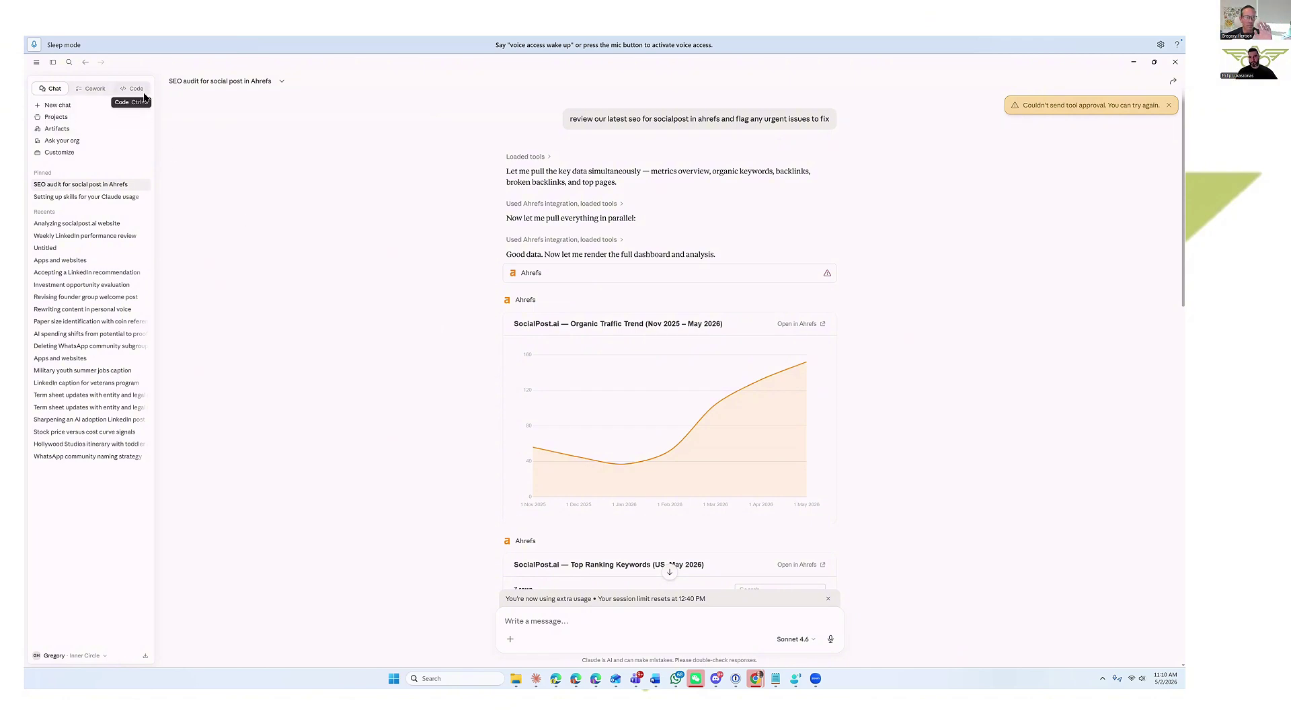
- View the Cowork and Code modes of the desktop app and return to Chat
{"action": "left_click", "coordinate": [86, 89]}
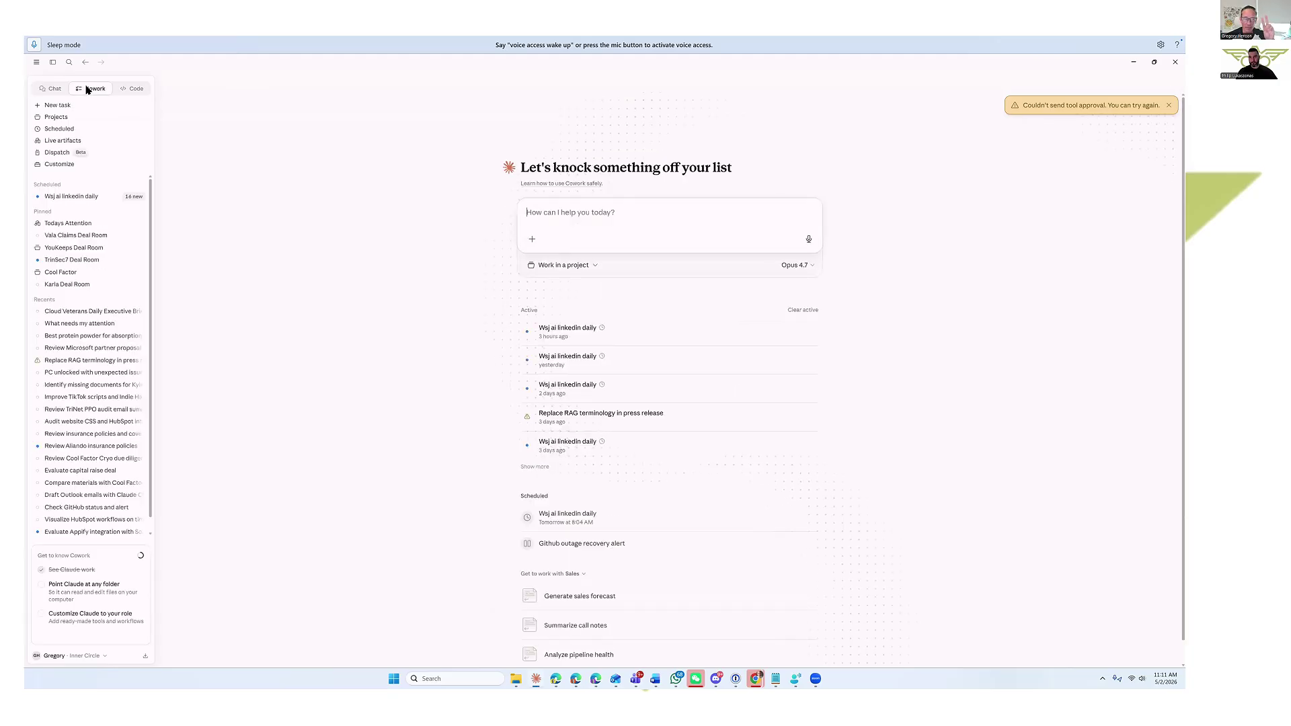
{"action": "left_click", "coordinate": [131, 88]}
{"action": "left_click", "coordinate": [55, 90]}
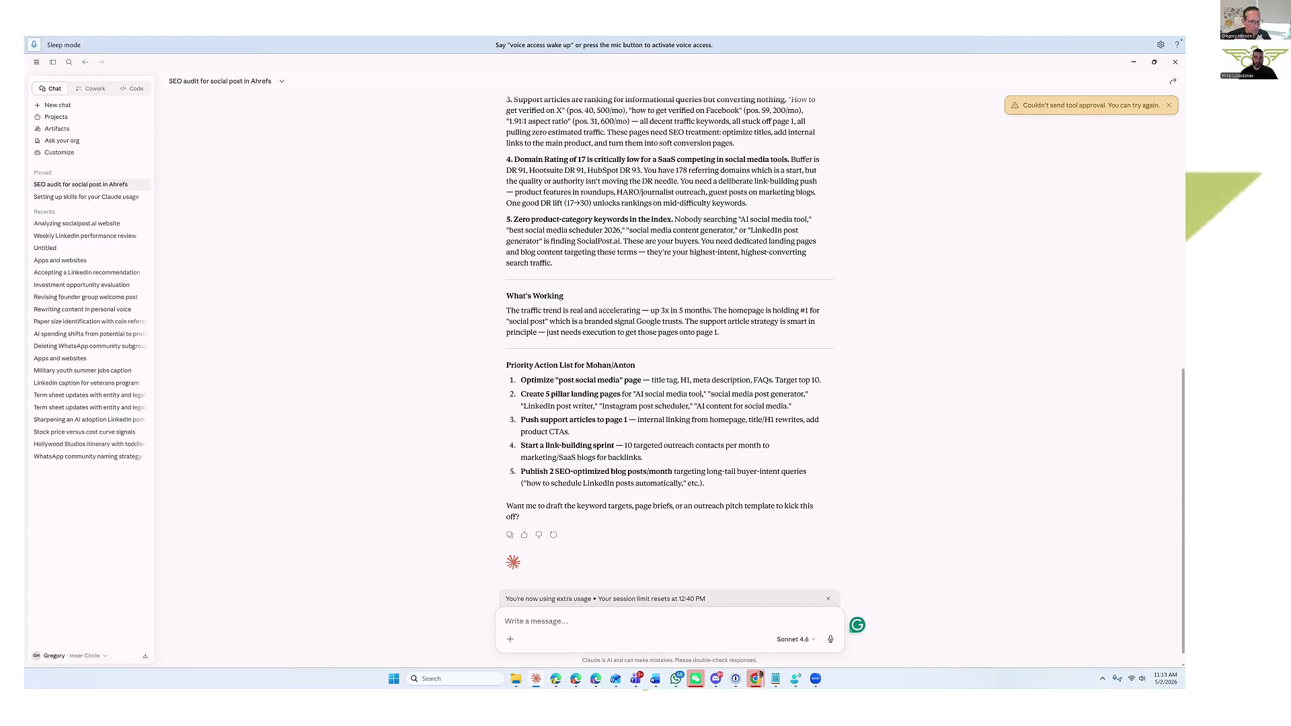
{"action": "left_click", "coordinate": [70, 655]}
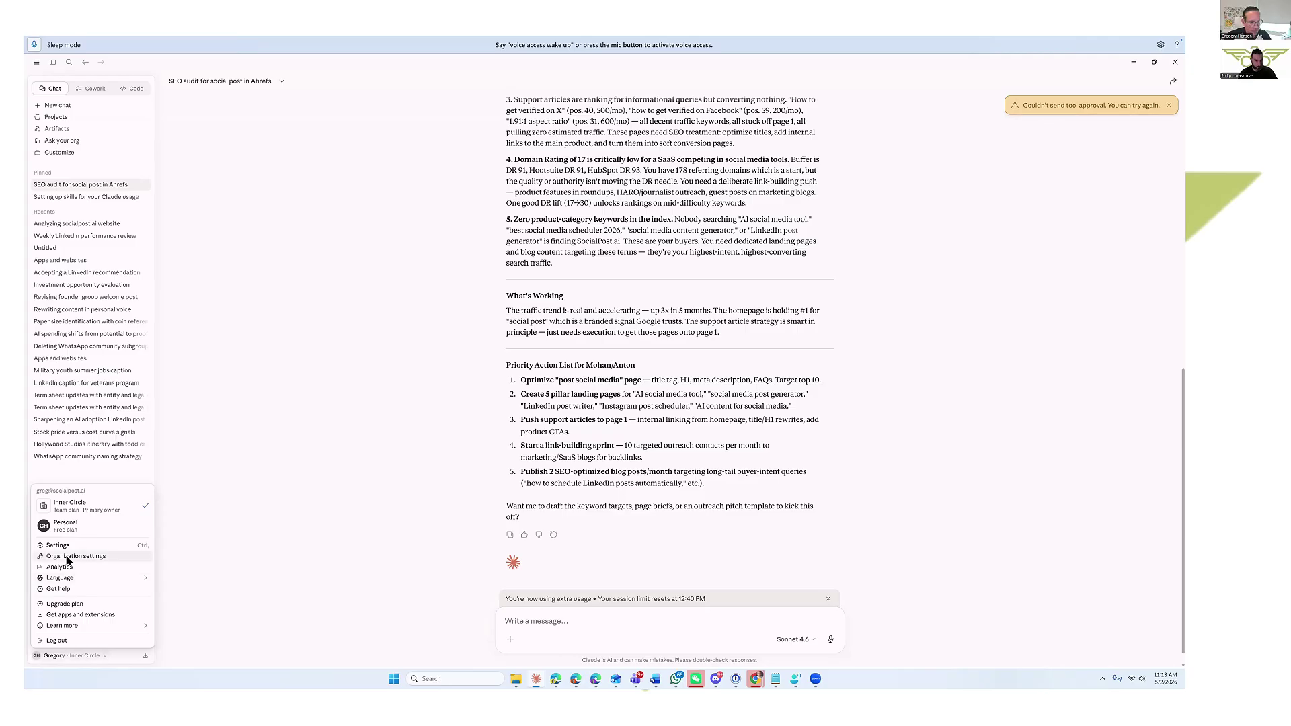
{"action": "left_click", "coordinate": [146, 545]}
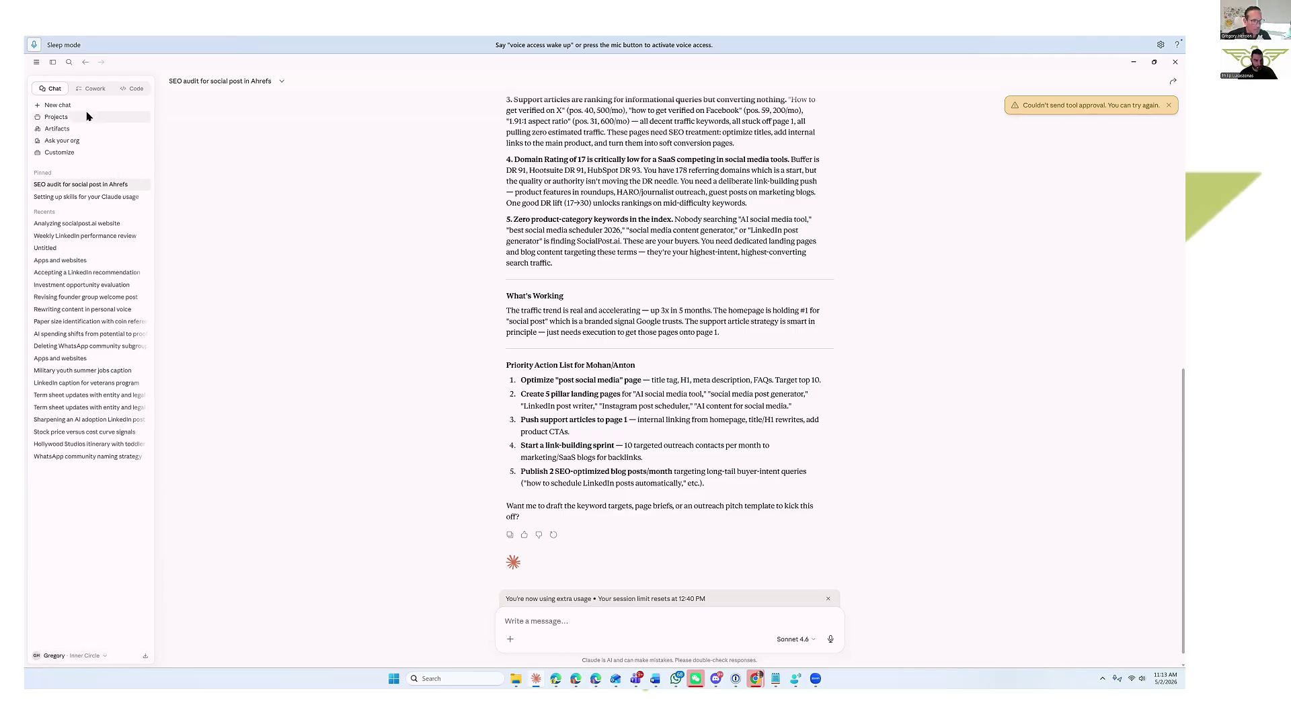
- Compare the sidebar options of the Chat, Cowork and Code modes, finishing in Cowork
{"action": "left_click", "coordinate": [94, 88]}
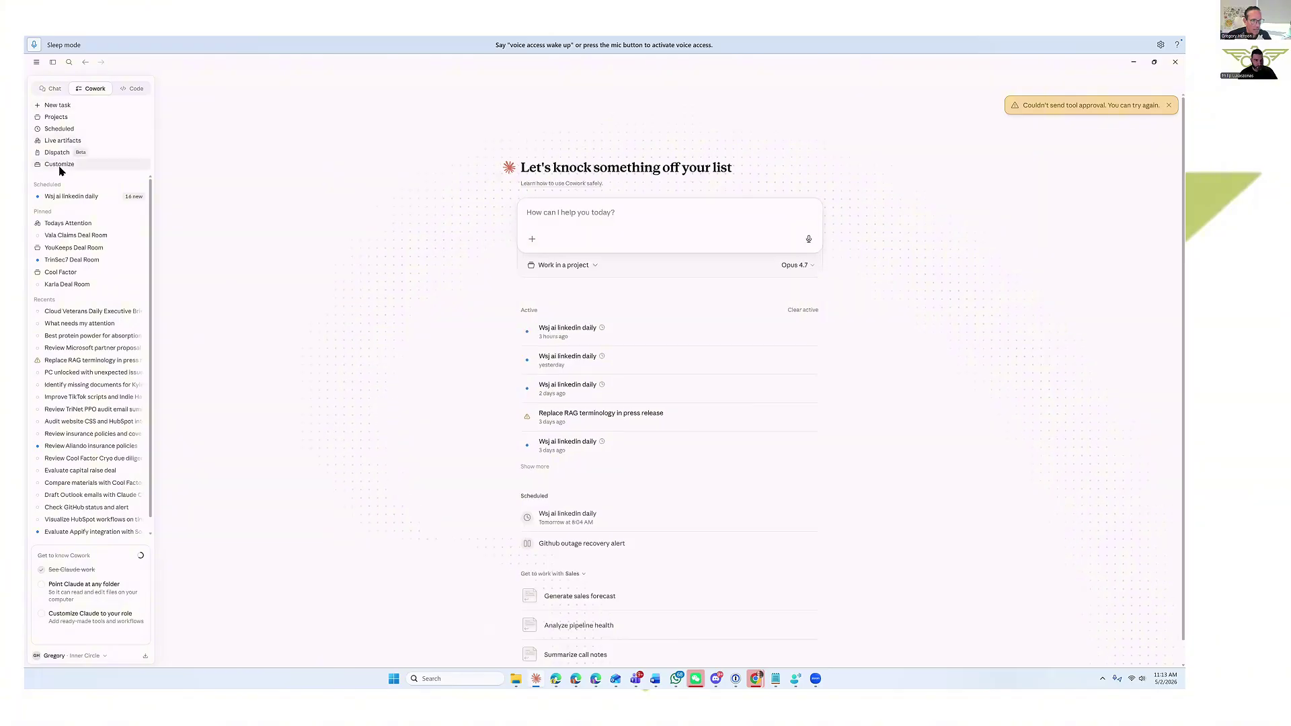
{"action": "left_click", "coordinate": [50, 88]}
{"action": "left_click", "coordinate": [87, 89]}
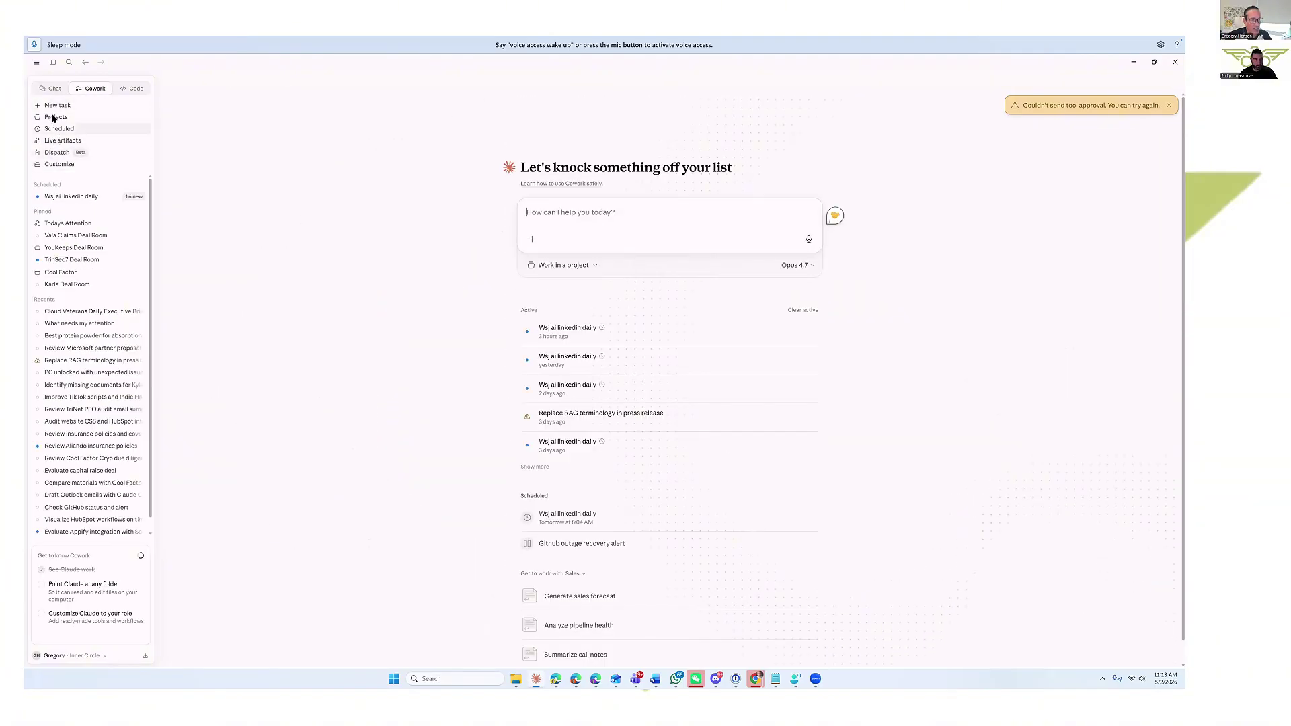
{"action": "left_click", "coordinate": [131, 88]}
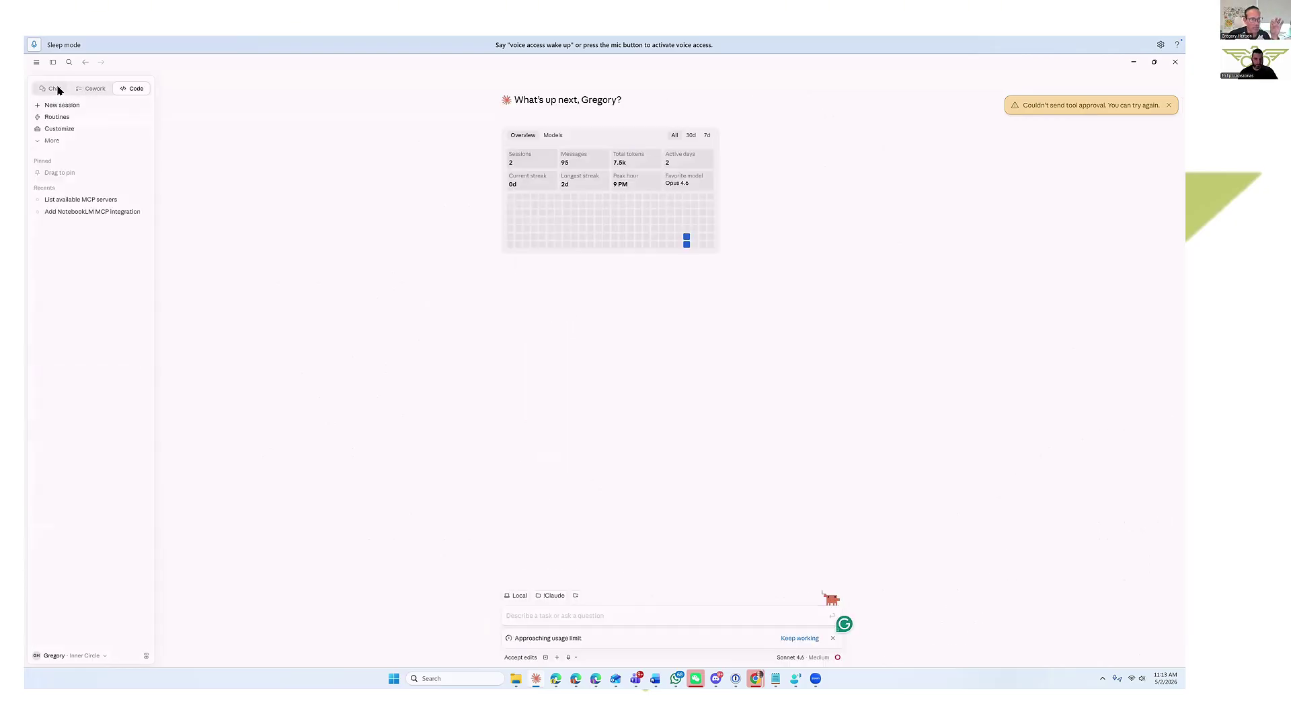
{"action": "left_click", "coordinate": [58, 90]}
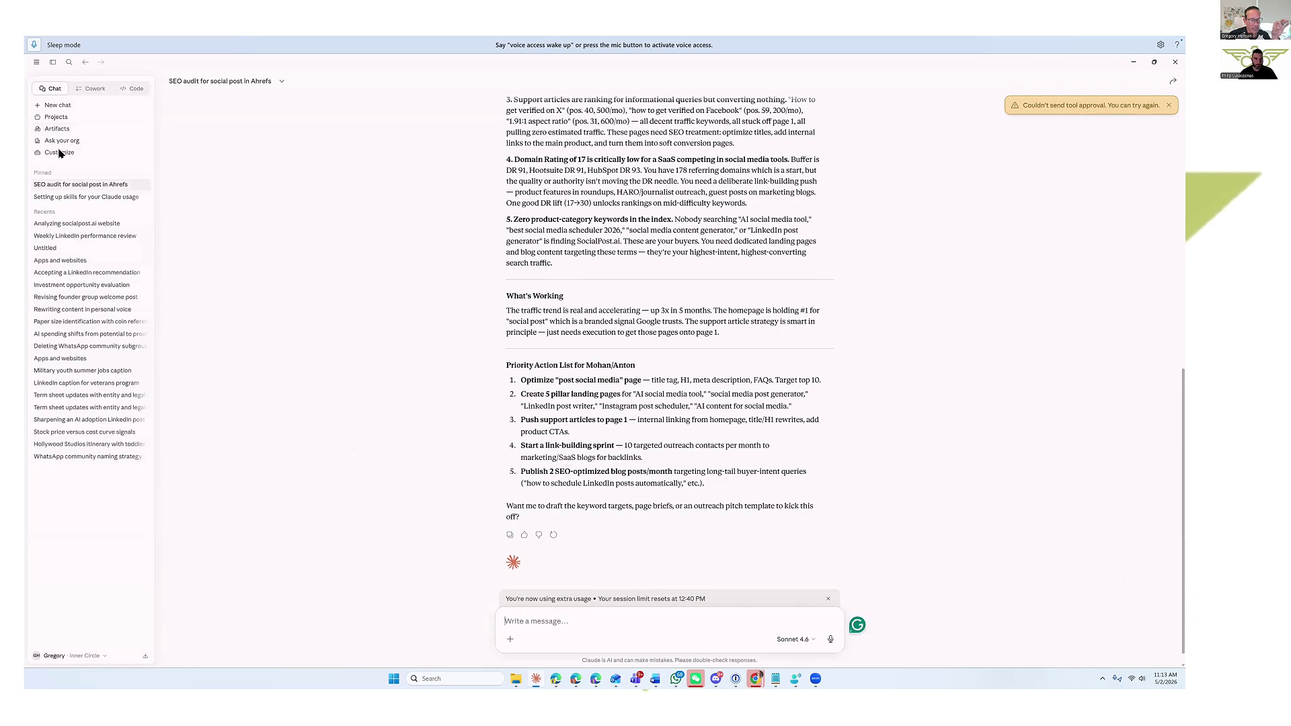
{"action": "left_click", "coordinate": [83, 91]}
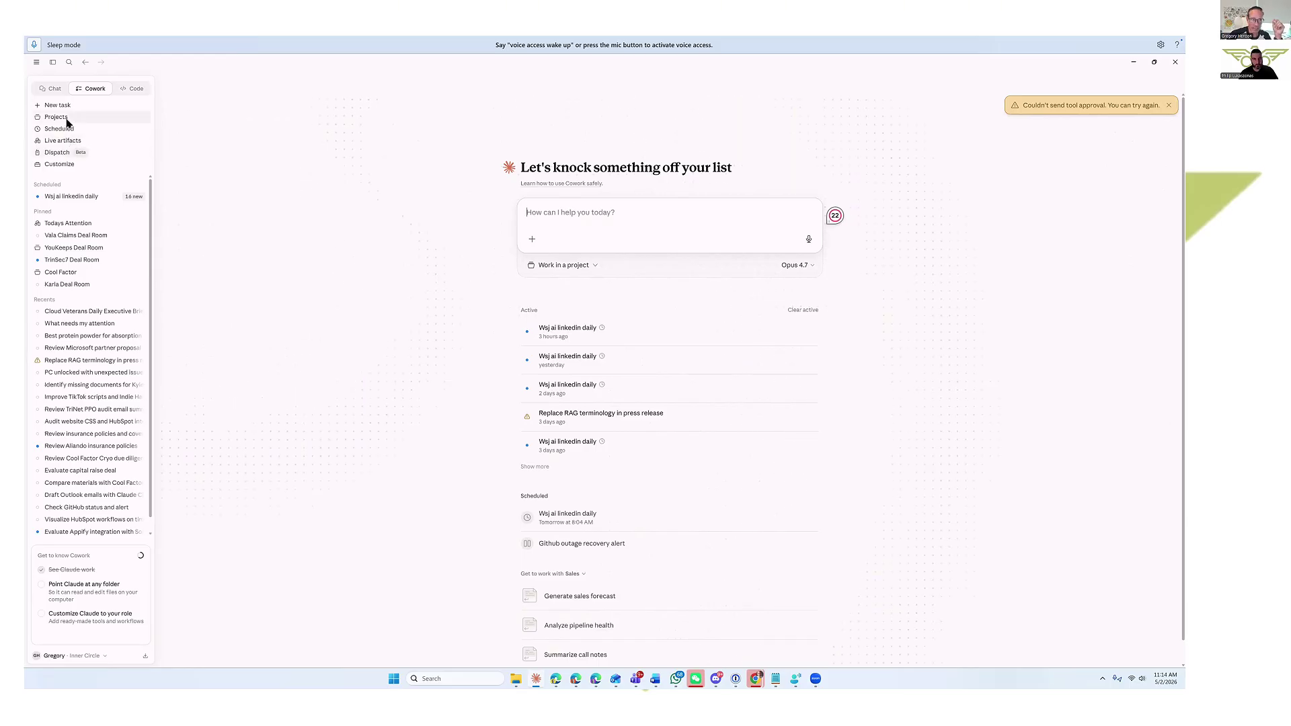
{"action": "left_click", "coordinate": [52, 89]}
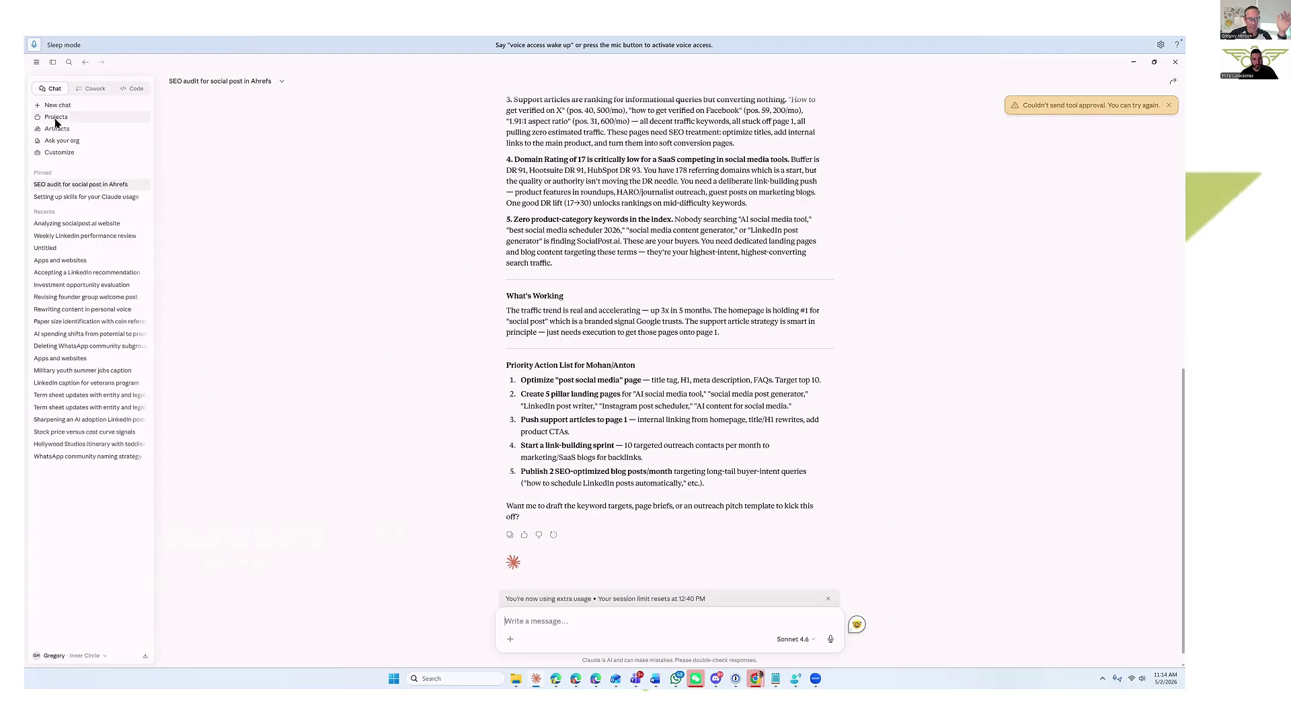
{"action": "left_click", "coordinate": [92, 94]}
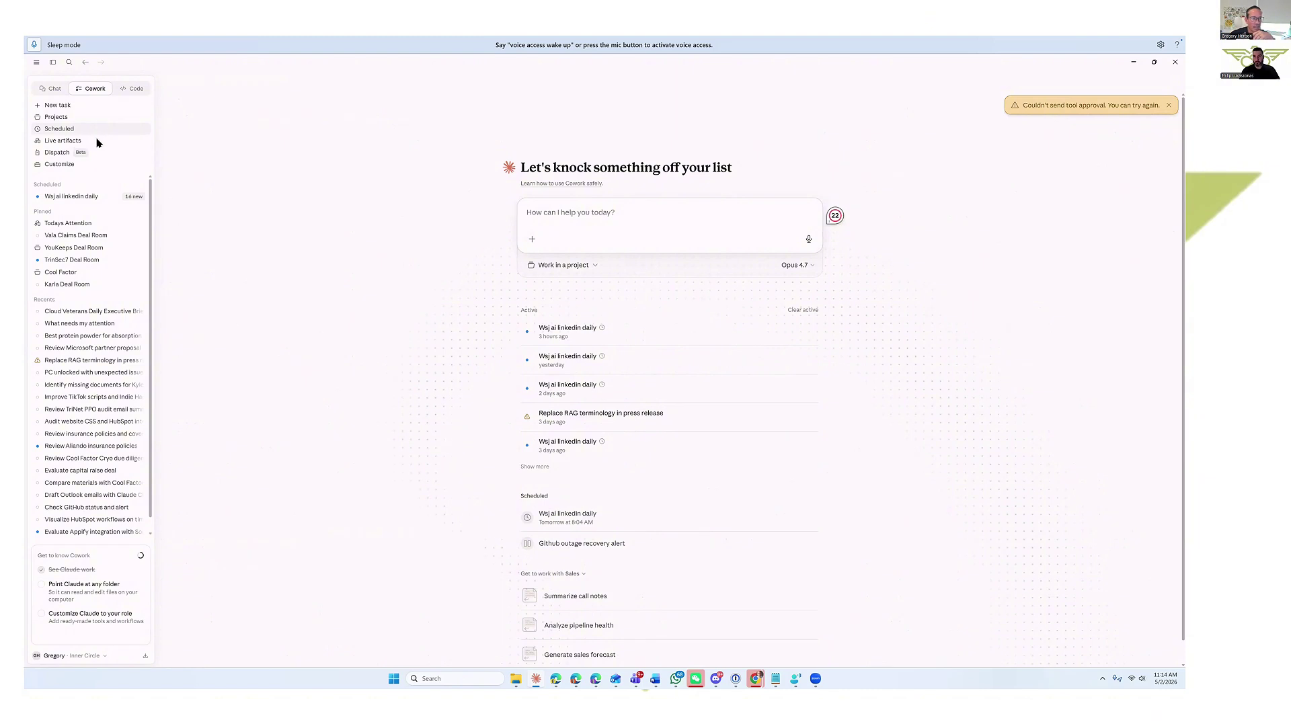
- Go to the connectors in Cowork's customization page and open the directory of available connectors
{"action": "left_click", "coordinate": [65, 165]}
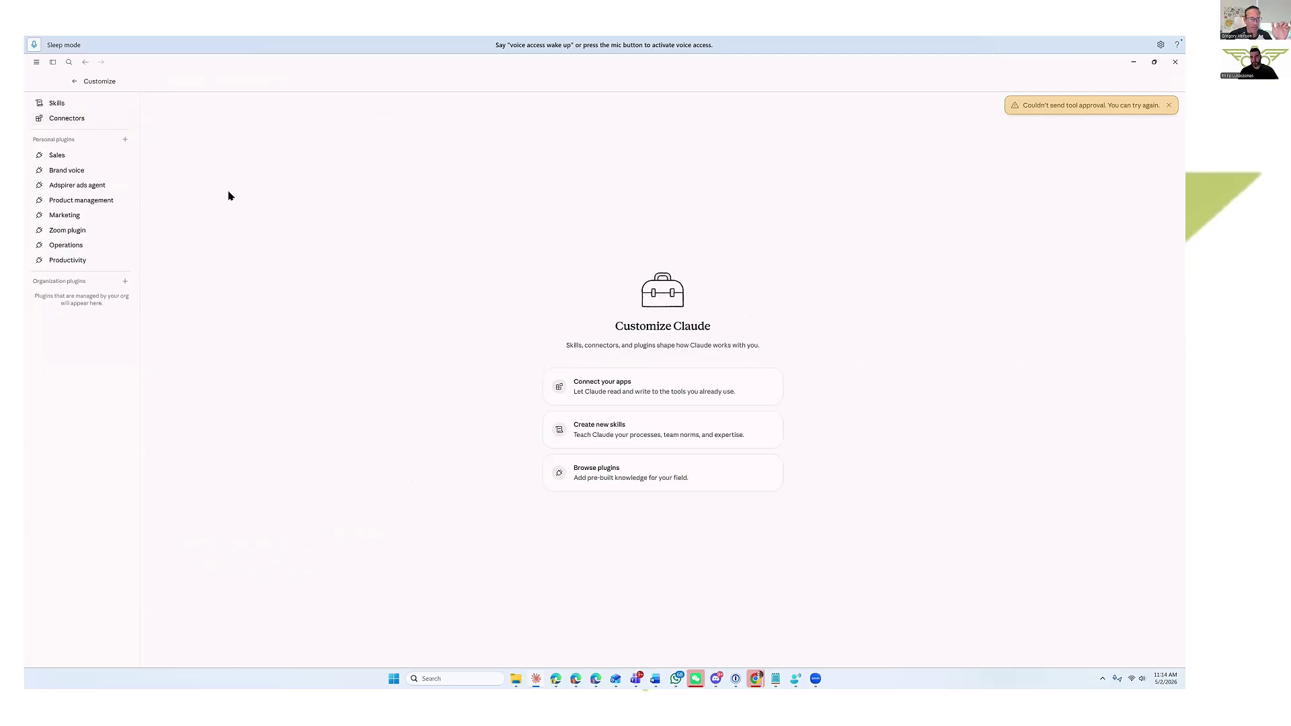
{"action": "left_click", "coordinate": [67, 119]}
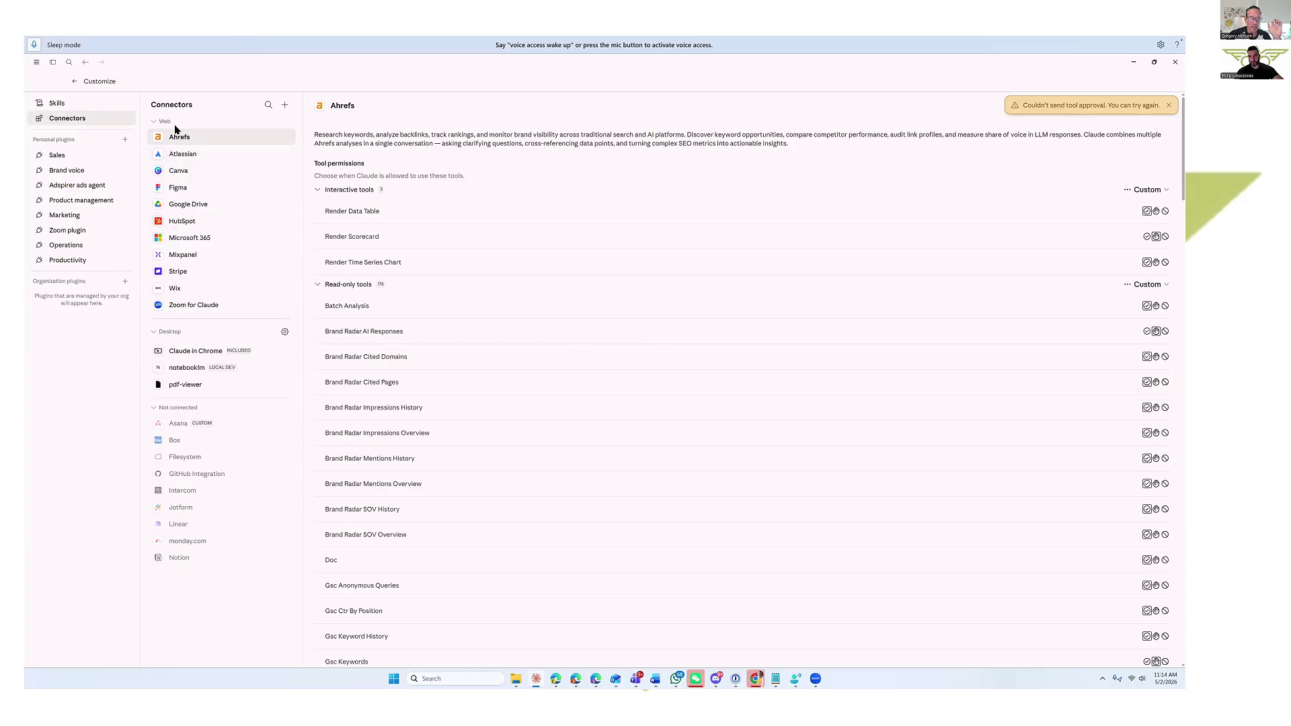
{"action": "left_click", "coordinate": [268, 104]}
{"action": "left_click", "coordinate": [284, 105]}
{"action": "left_click", "coordinate": [285, 105]}
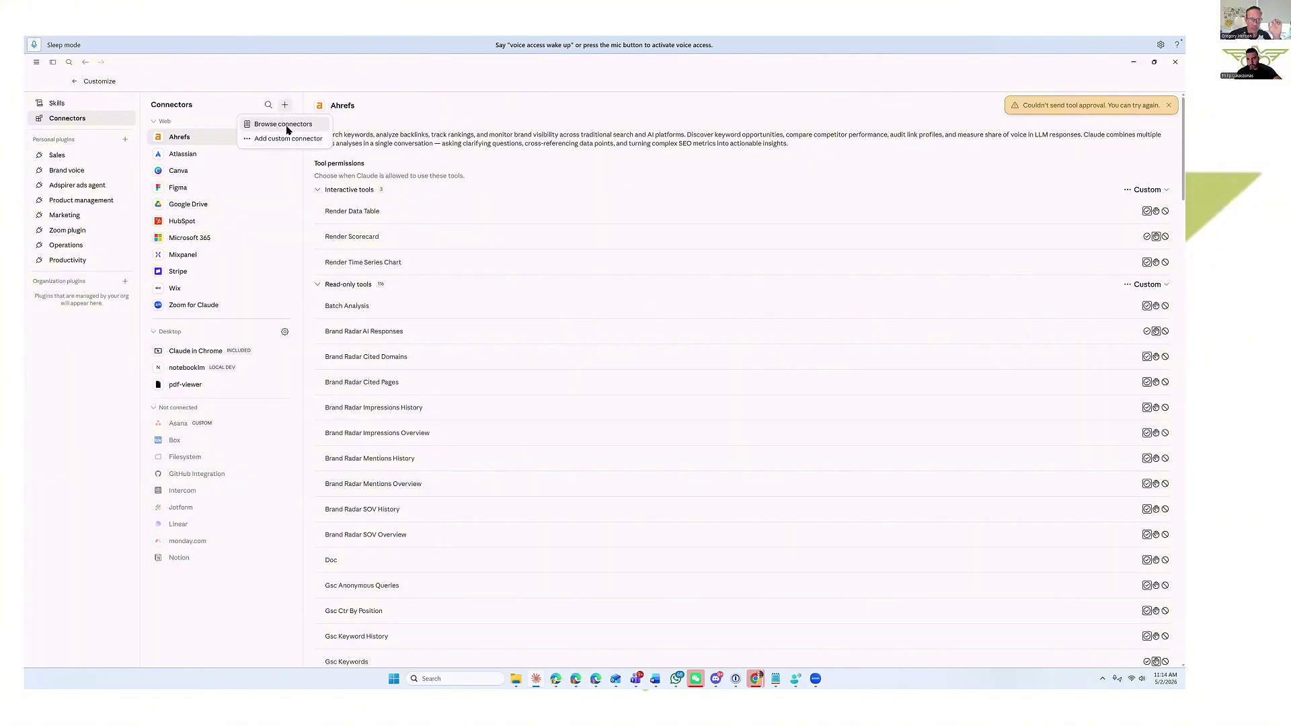
{"action": "left_click", "coordinate": [285, 127]}
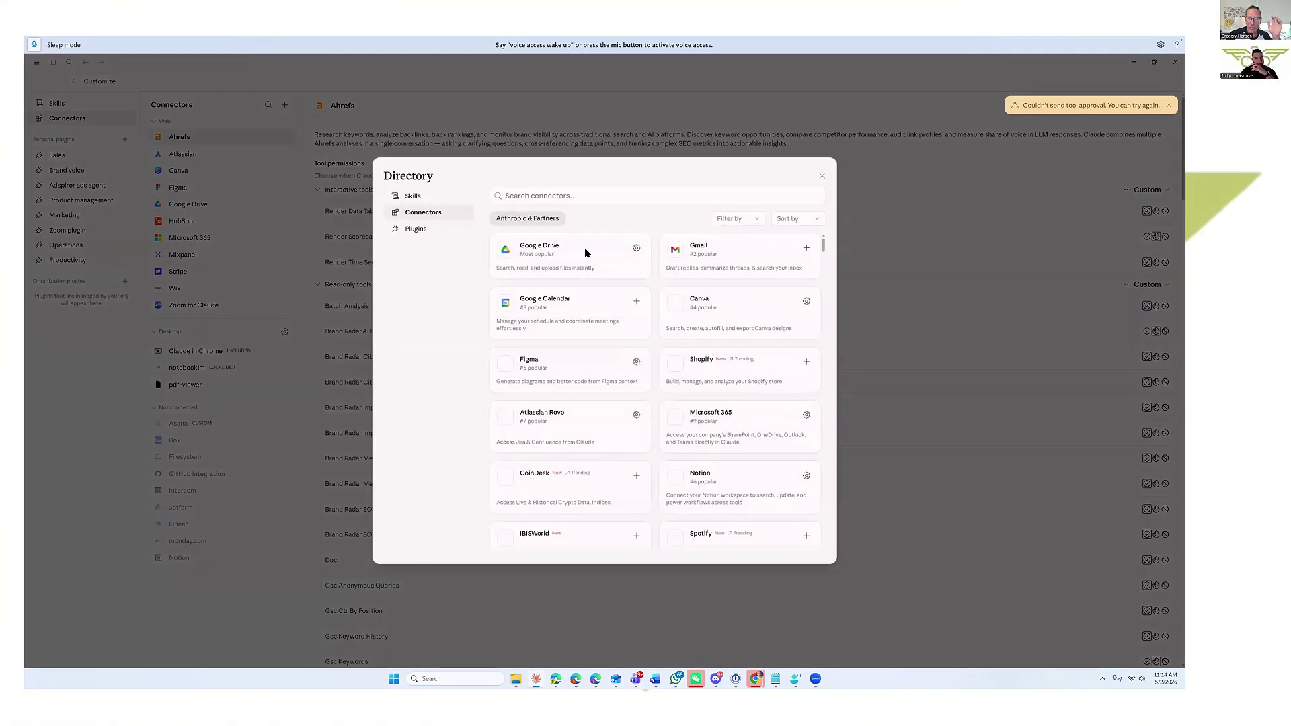
- Browse the available connectors in the directory, close it, and view the unconnected Box connector
{"action": "left_click", "coordinate": [608, 195]}
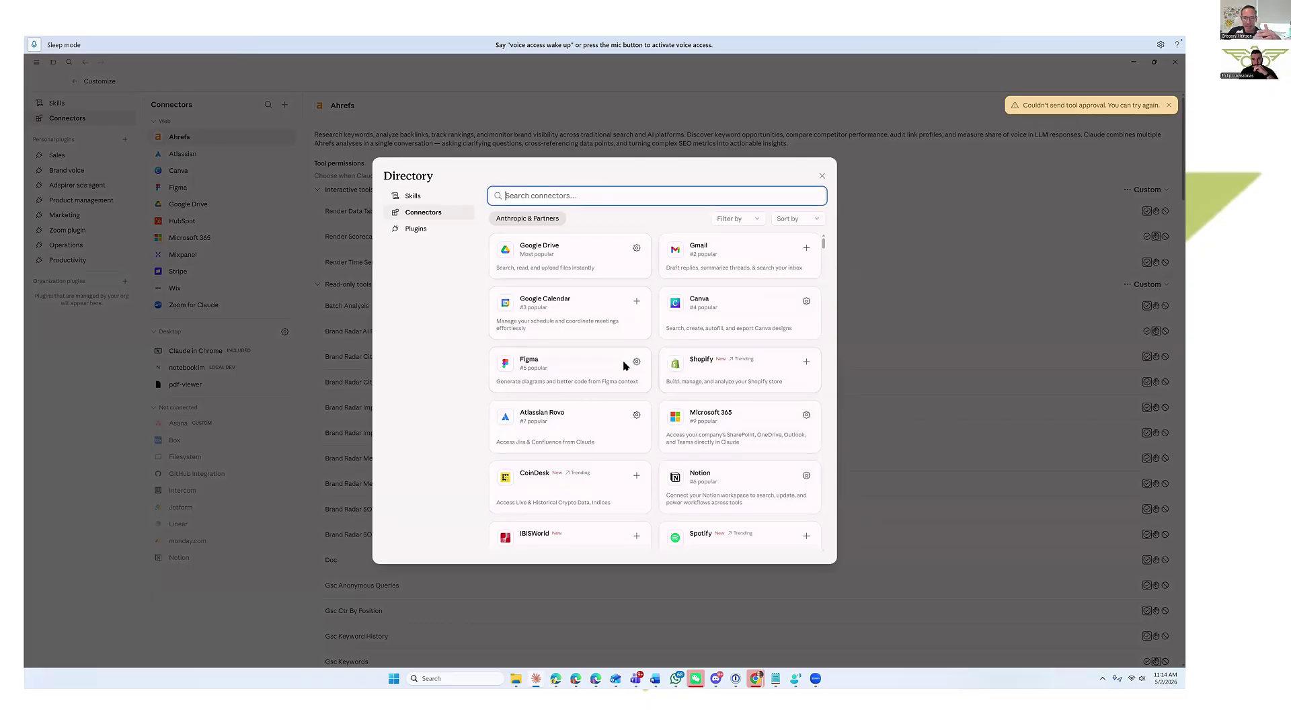
{"action": "scroll", "coordinate": [624, 366], "scroll_direction": "down", "scroll_amount": 5}
{"action": "scroll", "coordinate": [626, 360], "scroll_direction": "down", "scroll_amount": 5}
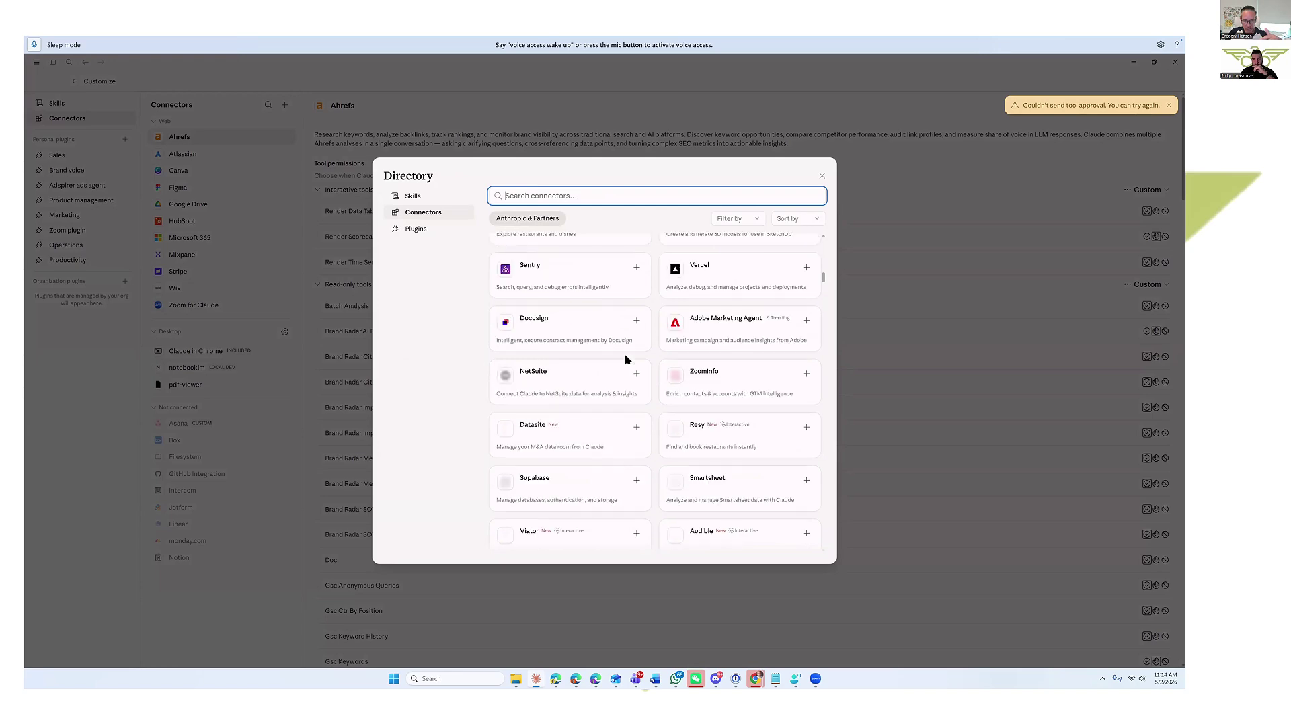
{"action": "scroll", "coordinate": [625, 361], "scroll_direction": "down", "scroll_amount": 10}
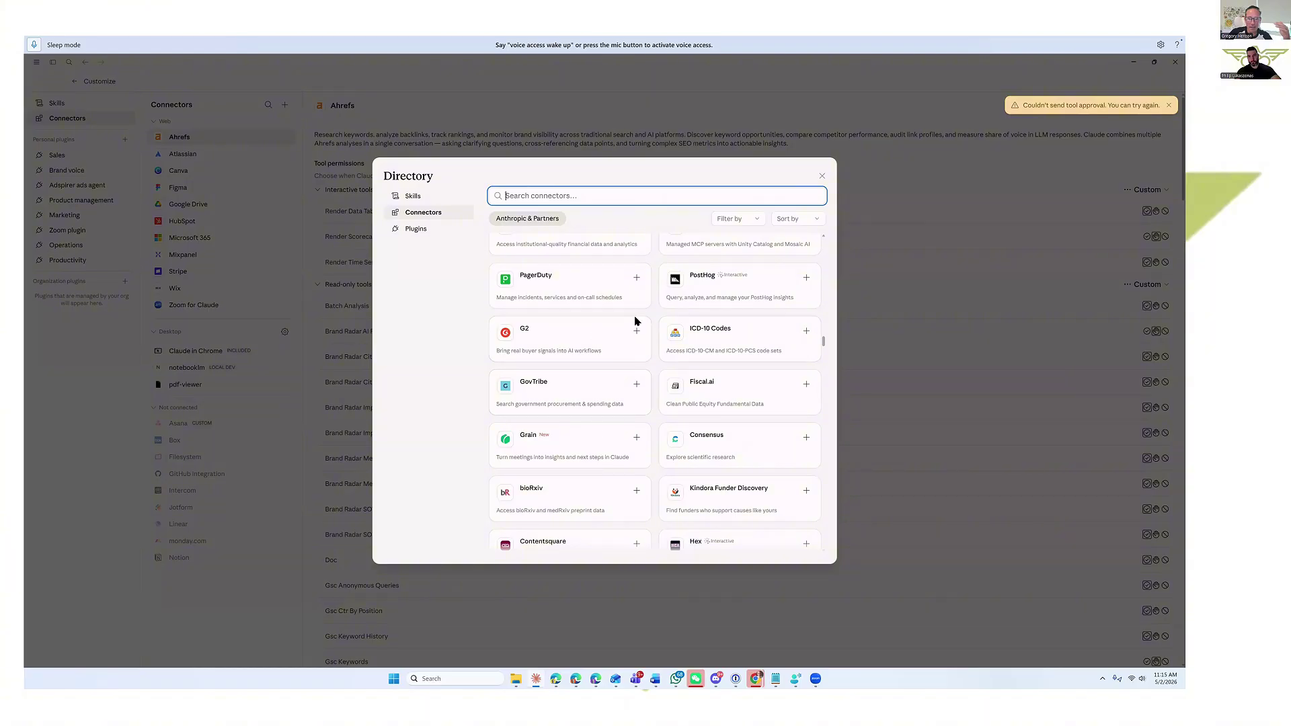
{"action": "left_click", "coordinate": [821, 176]}
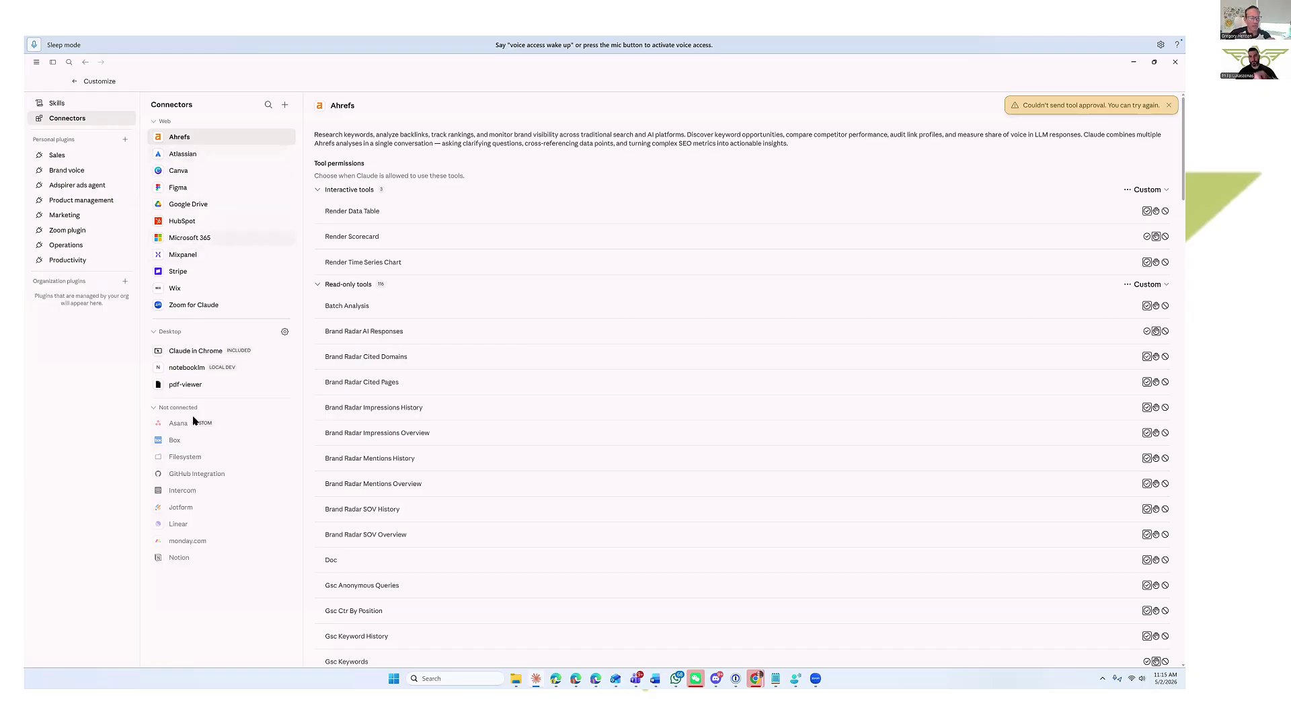
{"action": "left_click", "coordinate": [195, 445]}
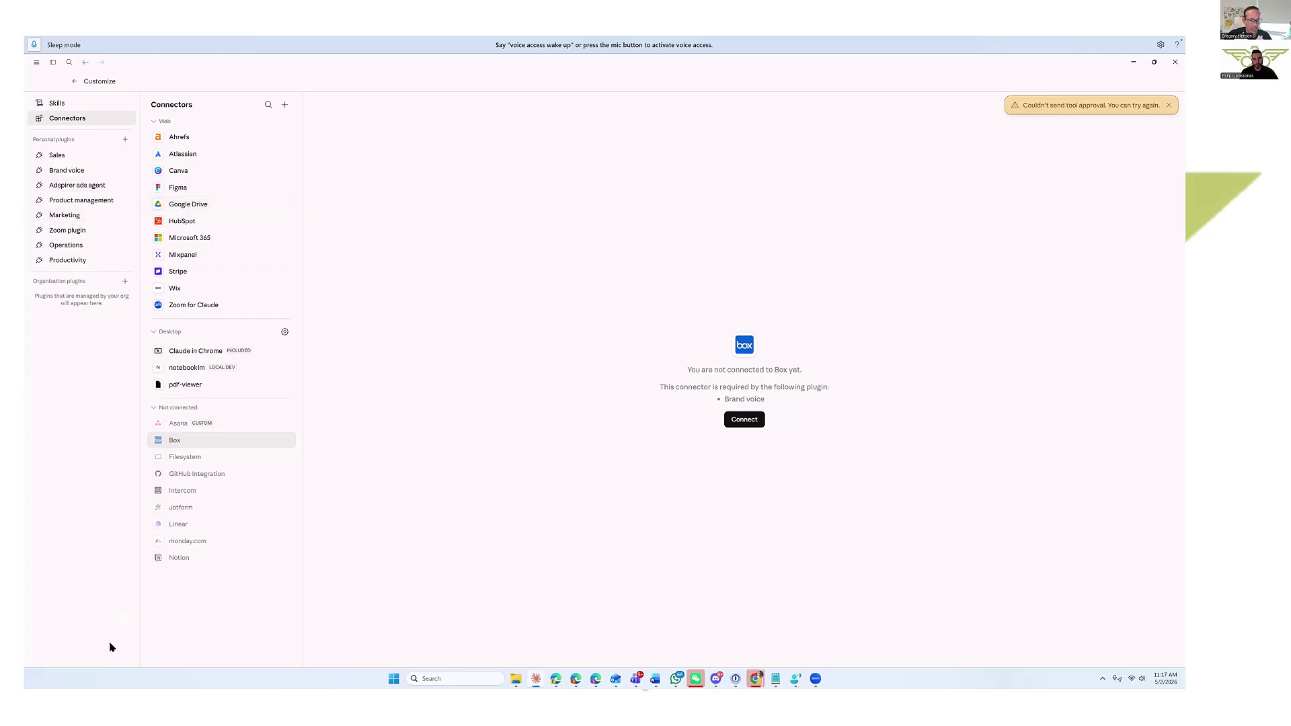
- Leave the customization page and open Claude's general settings from the account options
{"action": "left_click", "coordinate": [73, 81]}
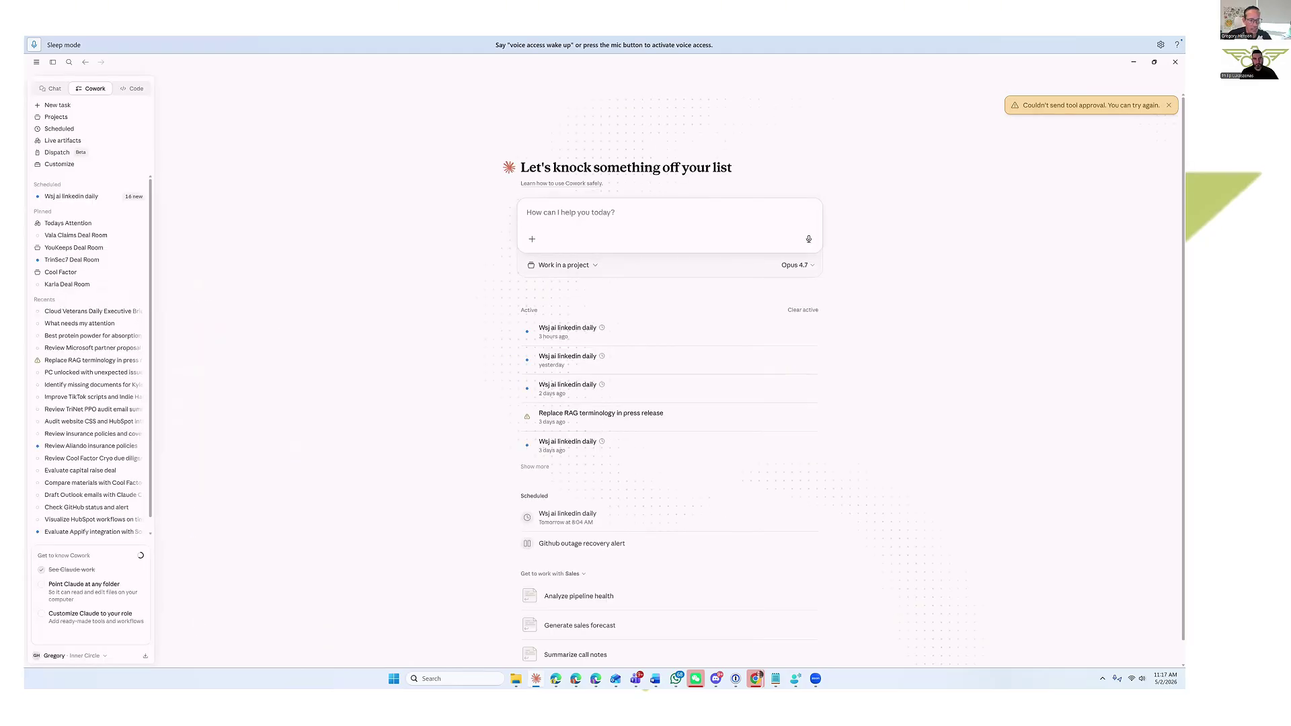
{"action": "left_click", "coordinate": [71, 655]}
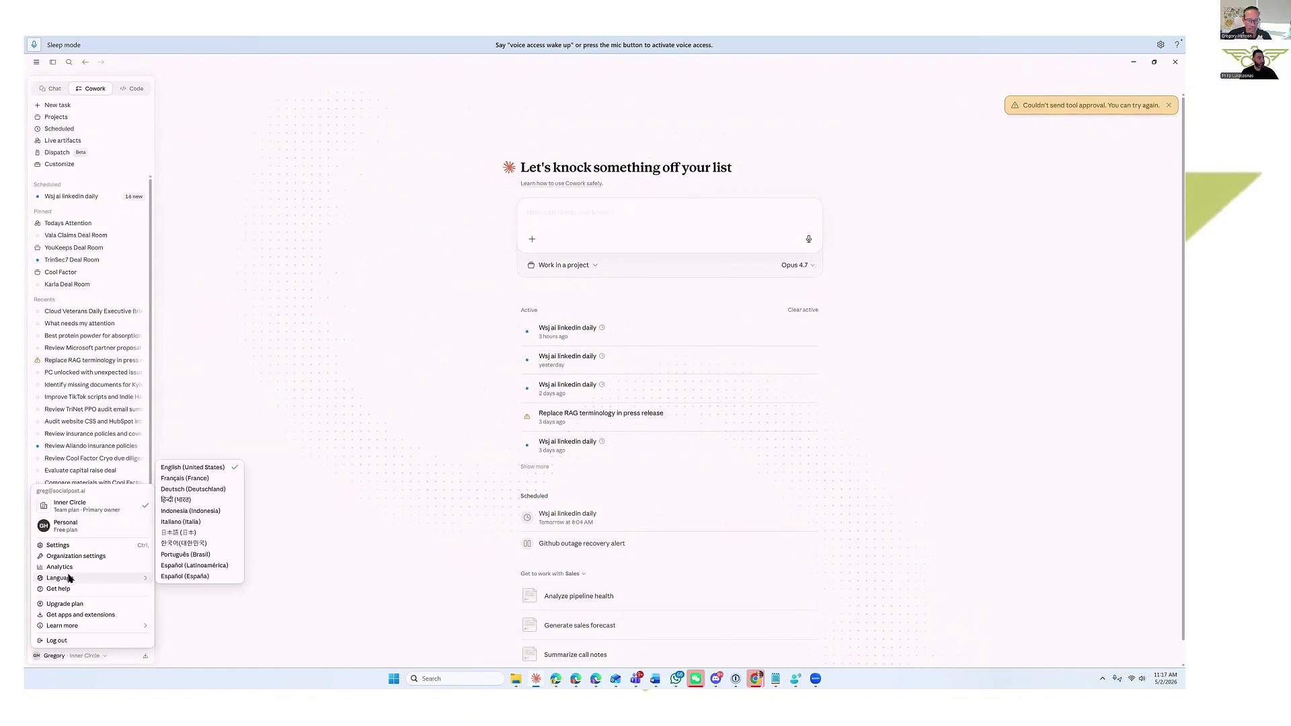
{"action": "left_click", "coordinate": [67, 546]}
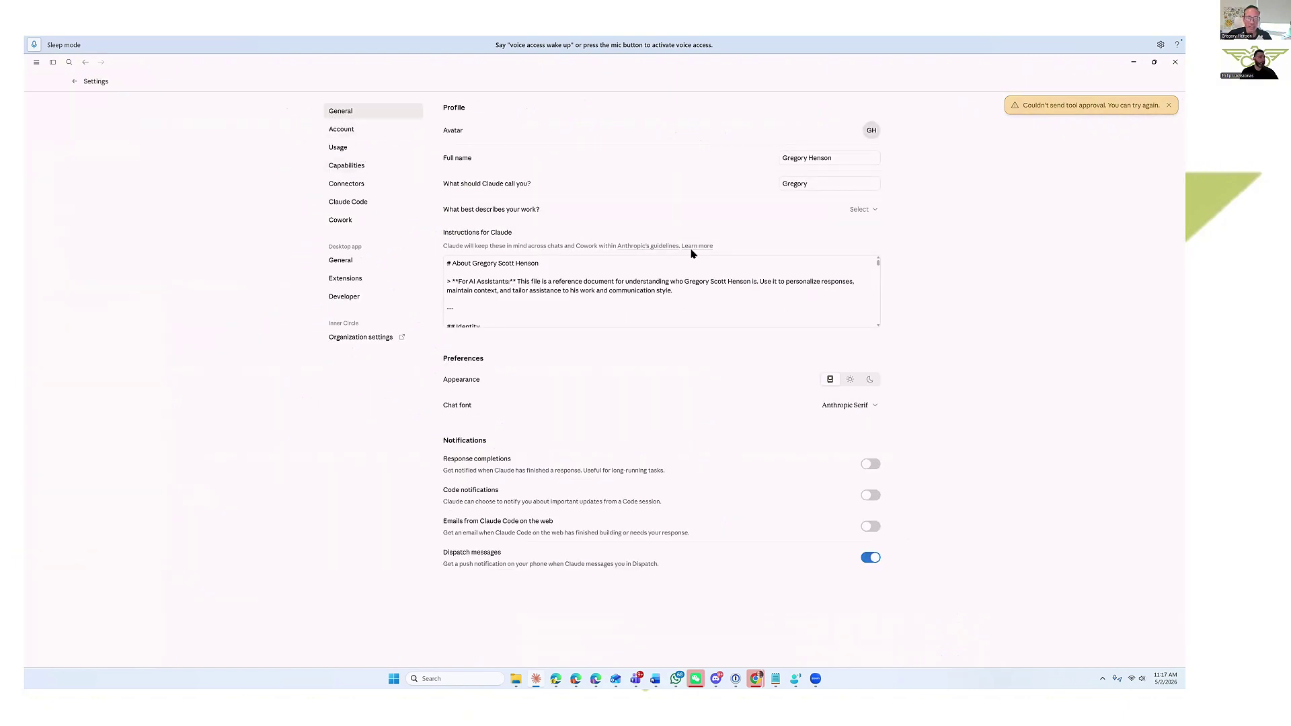
- Read through the Instructions for Claude text in the general settings, from the opening profile down past the Press & Media section
{"action": "left_click_drag", "start_coordinate": [452, 234], "coordinate": [519, 232]}
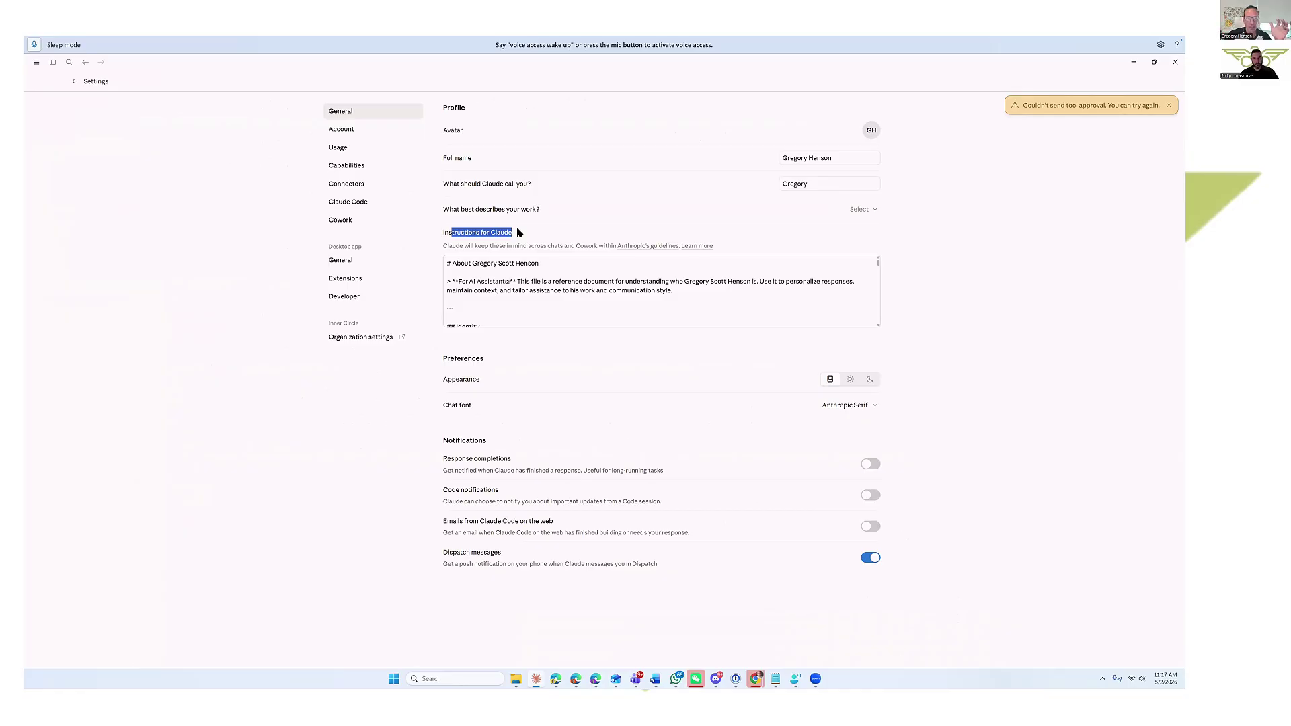
{"action": "left_click", "coordinate": [529, 273]}
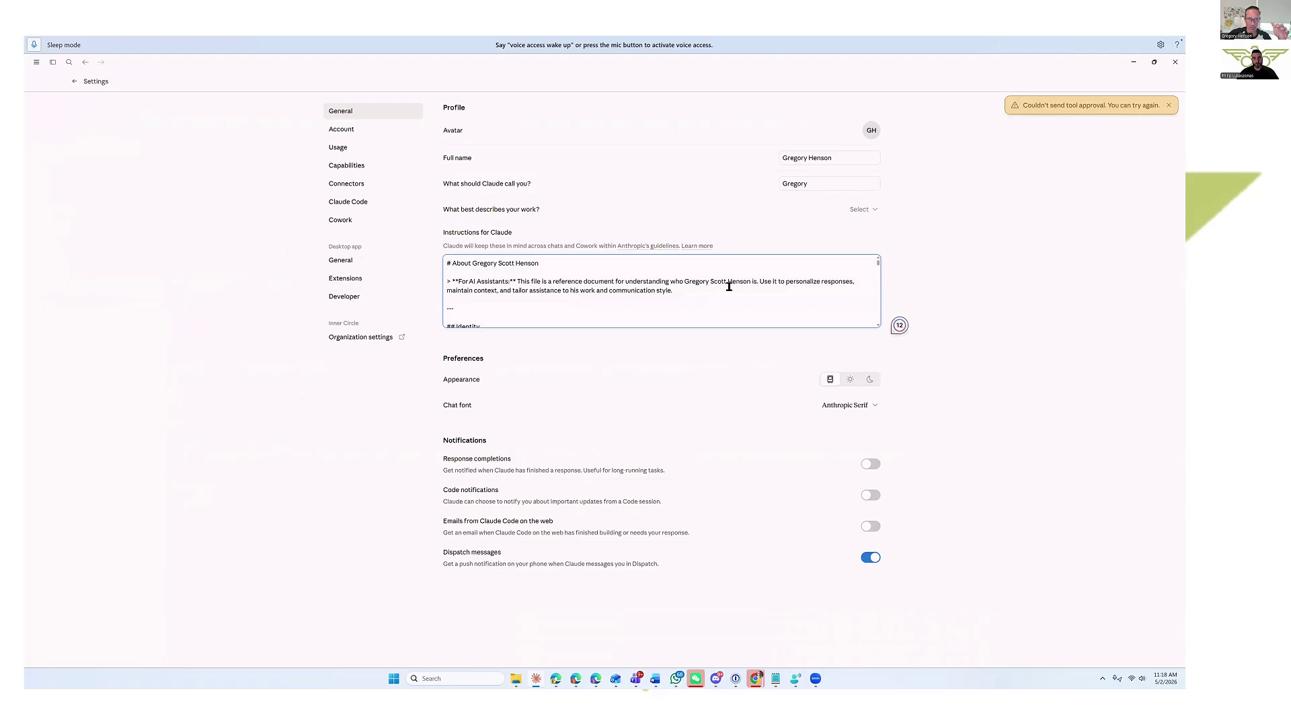
{"action": "key", "text": "Down"}
{"action": "key", "text": "Down"}
{"action": "key", "text": "Down"}
{"action": "key", "text": "Down"}
{"action": "key", "text": "Down"}
{"action": "key", "text": "Down"}
{"action": "key", "text": "Down"}
{"action": "key", "text": "Down"}
{"action": "key", "text": "Down"}
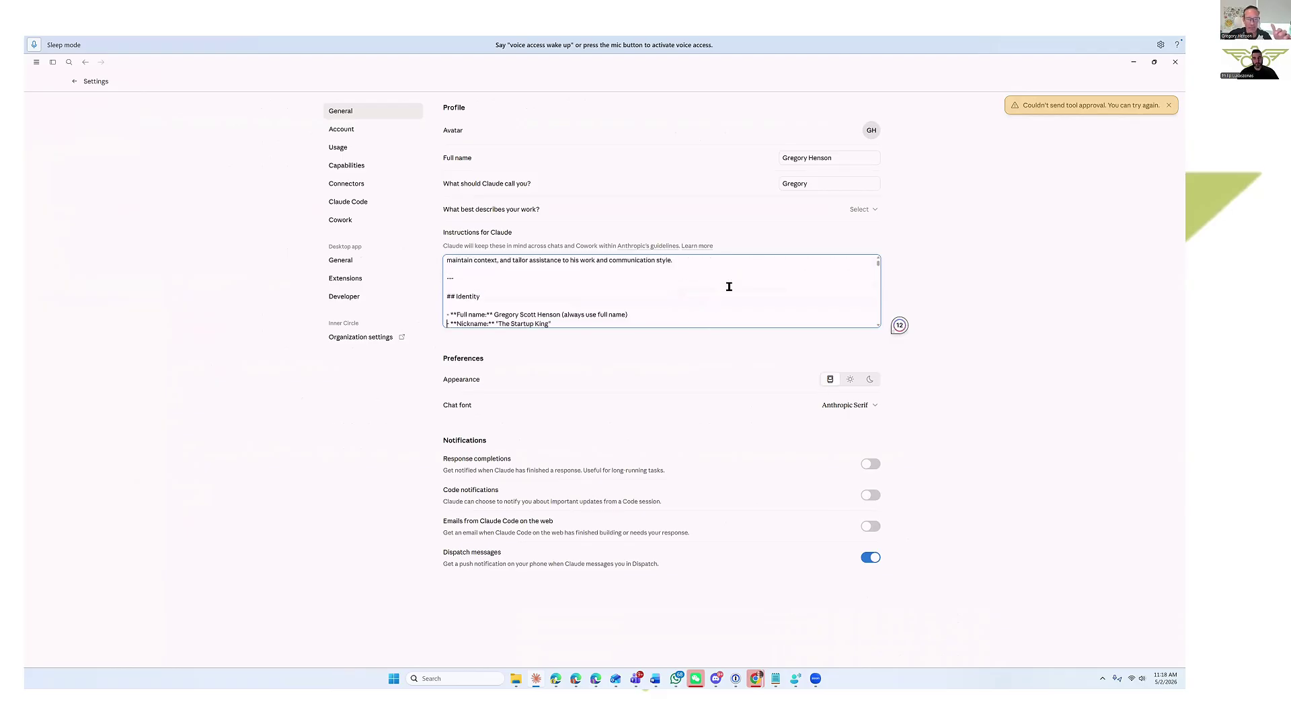
{"action": "key", "text": "Down"}
{"action": "key", "text": "Down"}
{"action": "key", "text": "Down"}
{"action": "key", "text": "Down"}
{"action": "key", "text": "Down"}
{"action": "key", "text": "Down"}
{"action": "key", "text": "Down"}
{"action": "key", "text": "Down"}
{"action": "key", "text": "Down"}
{"action": "key", "text": "Down"}
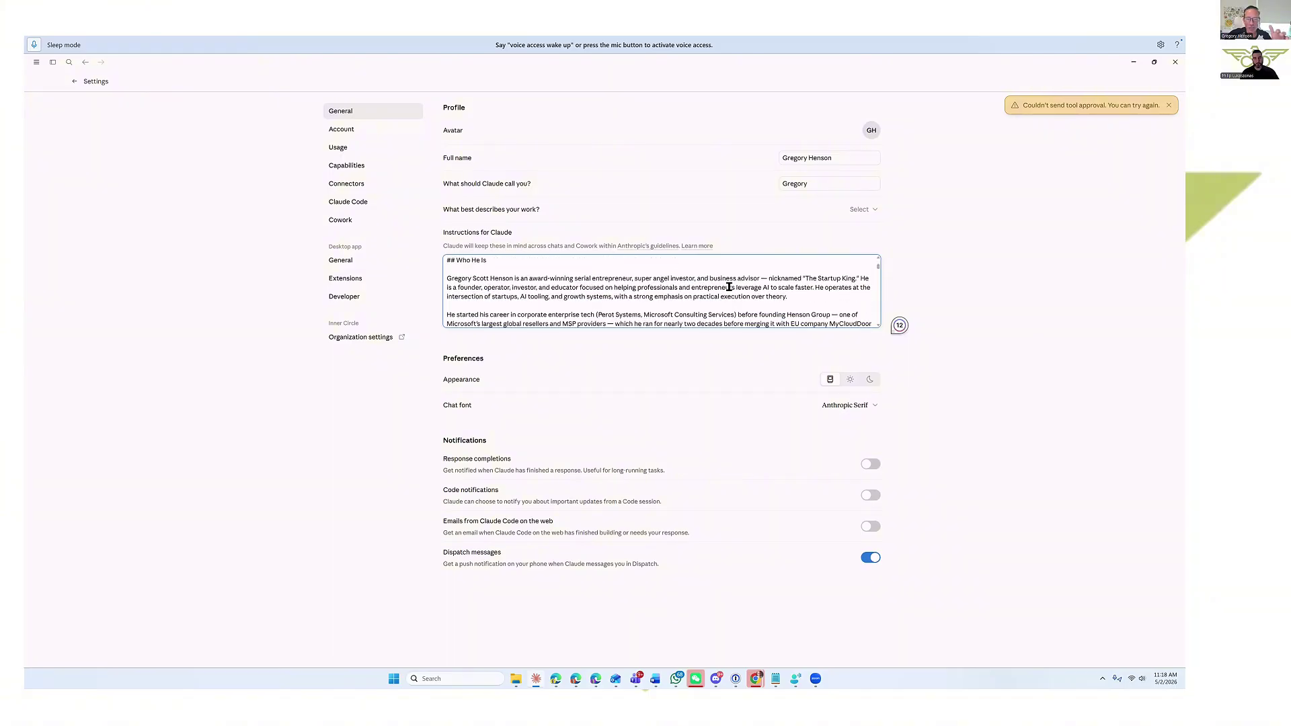
{"action": "key", "text": "Down"}
{"action": "key", "text": "Down"}
{"action": "key", "text": "Down"}
{"action": "key", "text": "Down"}
{"action": "key", "text": "Down"}
{"action": "key", "text": "Down"}
{"action": "key", "text": "Down"}
{"action": "key", "text": "Down"}
{"action": "key", "text": "Down"}
{"action": "key", "text": "Down"}
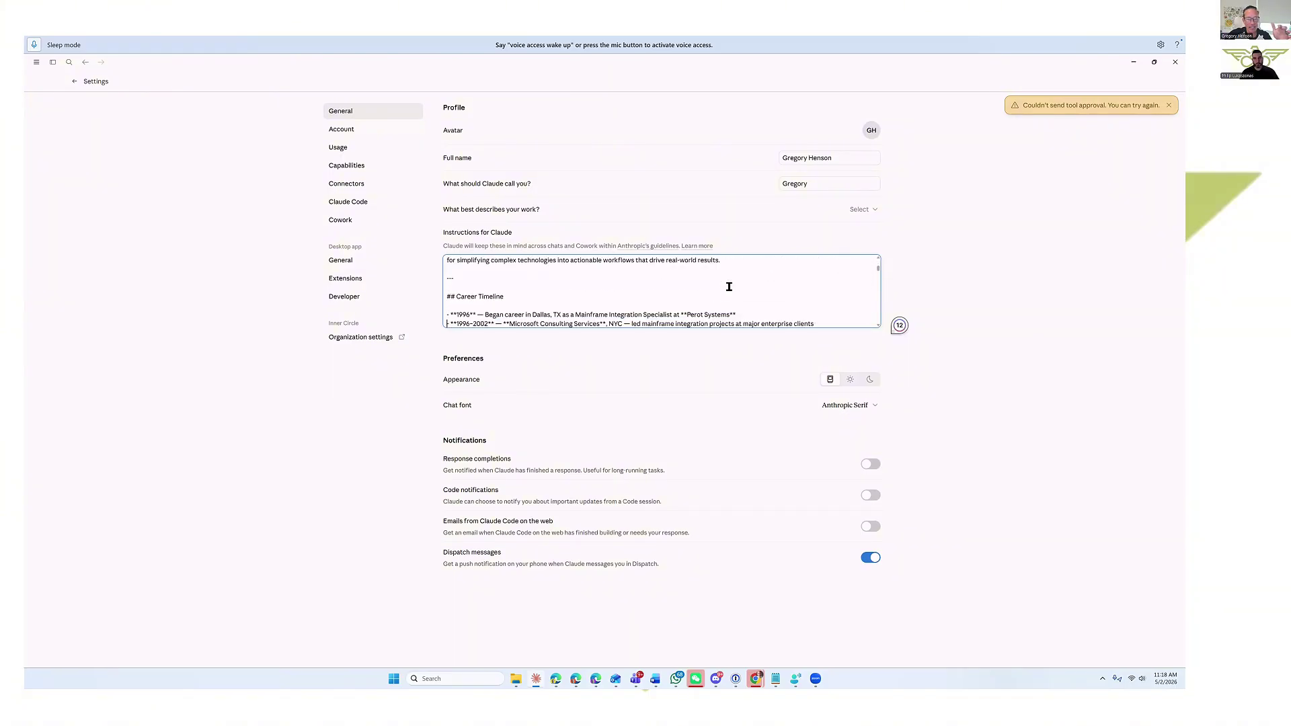
{"action": "key", "text": "Down"}
{"action": "key", "text": "Down"}
{"action": "key", "text": "Down"}
{"action": "key", "text": "Down"}
{"action": "key", "text": "Down"}
{"action": "key", "text": "Down"}
{"action": "key", "text": "Down"}
{"action": "key", "text": "Down"}
{"action": "key", "text": "Down"}
{"action": "key", "text": "Down"}
{"action": "key", "text": "Down"}
{"action": "key", "text": "Down"}
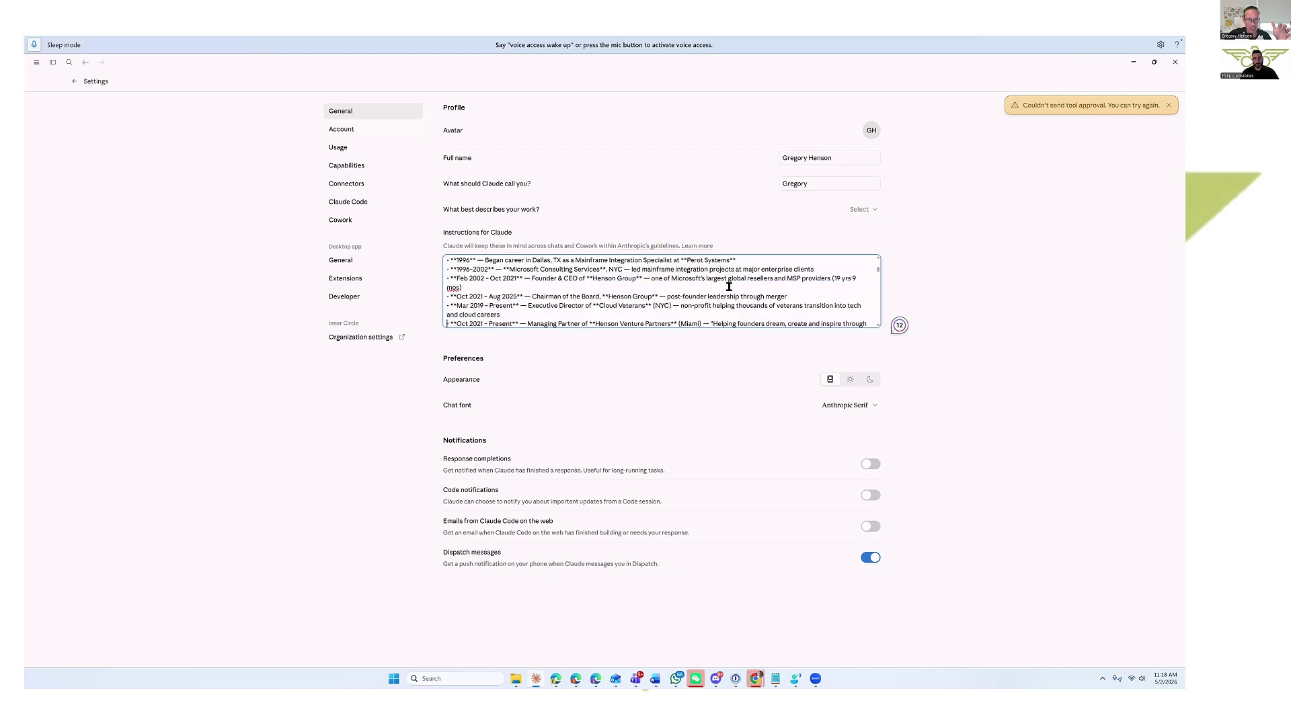
{"action": "key", "text": "Down"}
{"action": "key", "text": "Down"}
{"action": "key", "text": "Down"}
{"action": "key", "text": "Down"}
{"action": "key", "text": "Down"}
{"action": "key", "text": "Down"}
{"action": "key", "text": "Down"}
{"action": "key", "text": "Down"}
{"action": "key", "text": "Down"}
{"action": "key", "text": "Down"}
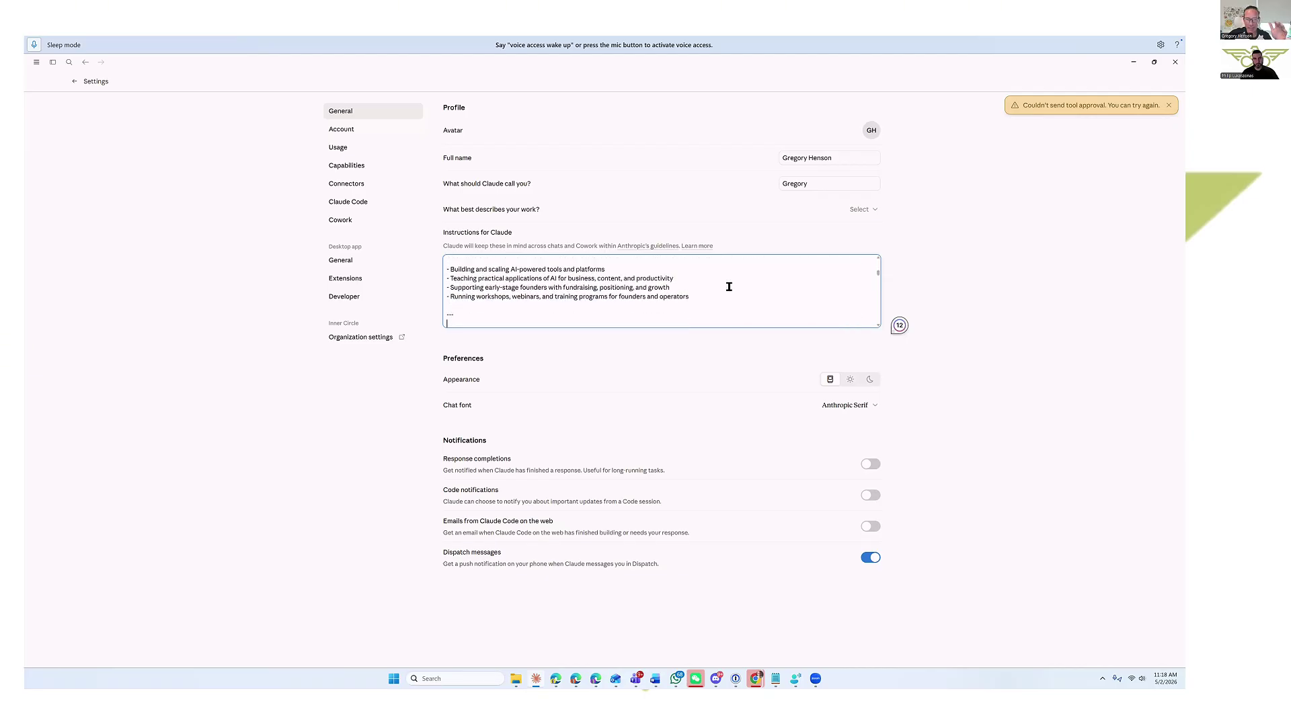
{"action": "key", "text": "Down"}
{"action": "key", "text": "Down"}
{"action": "key", "text": "Down"}
{"action": "key", "text": "Down"}
{"action": "key", "text": "Down"}
{"action": "key", "text": "Down"}
{"action": "key", "text": "Down"}
{"action": "key", "text": "Down"}
{"action": "key", "text": "Down"}
{"action": "key", "text": "Down"}
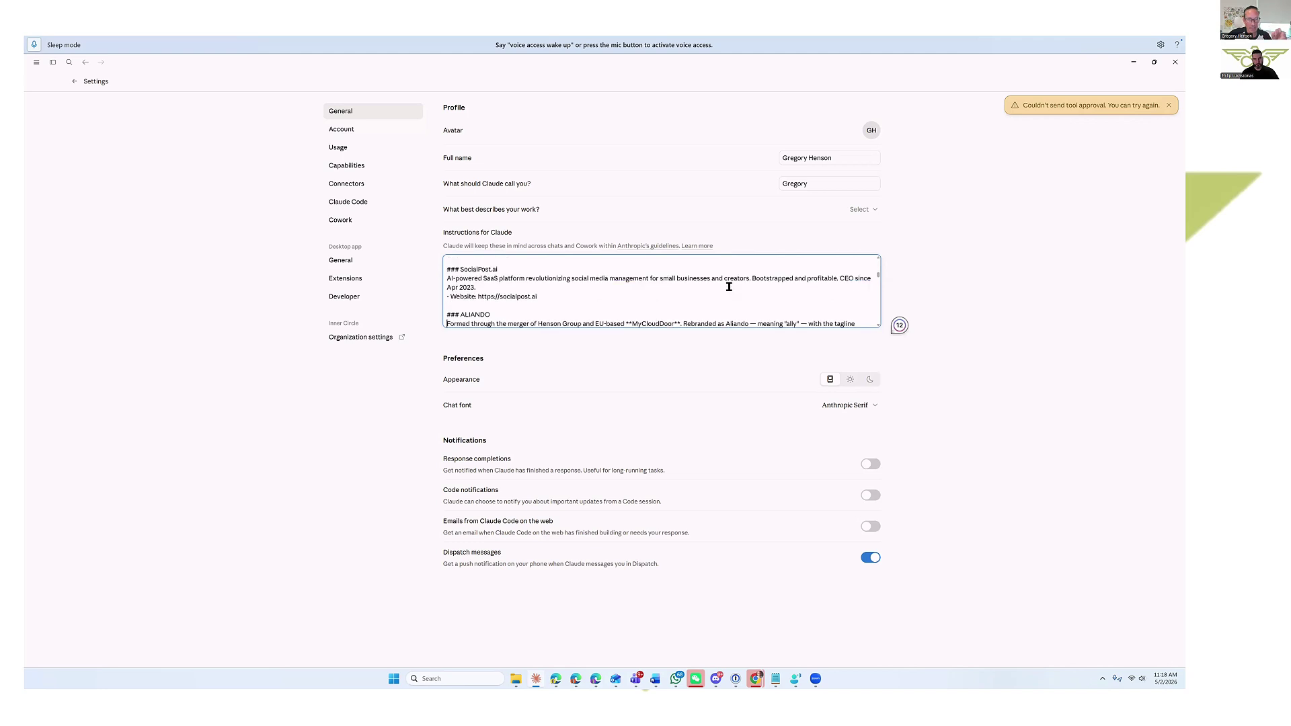
{"action": "key", "text": "Down"}
{"action": "key", "text": "Down"}
{"action": "key", "text": "Down"}
{"action": "key", "text": "Down"}
{"action": "key", "text": "Down"}
{"action": "key", "text": "Down"}
{"action": "key", "text": "Down"}
{"action": "key", "text": "Down"}
{"action": "key", "text": "Down"}
{"action": "key", "text": "Down"}
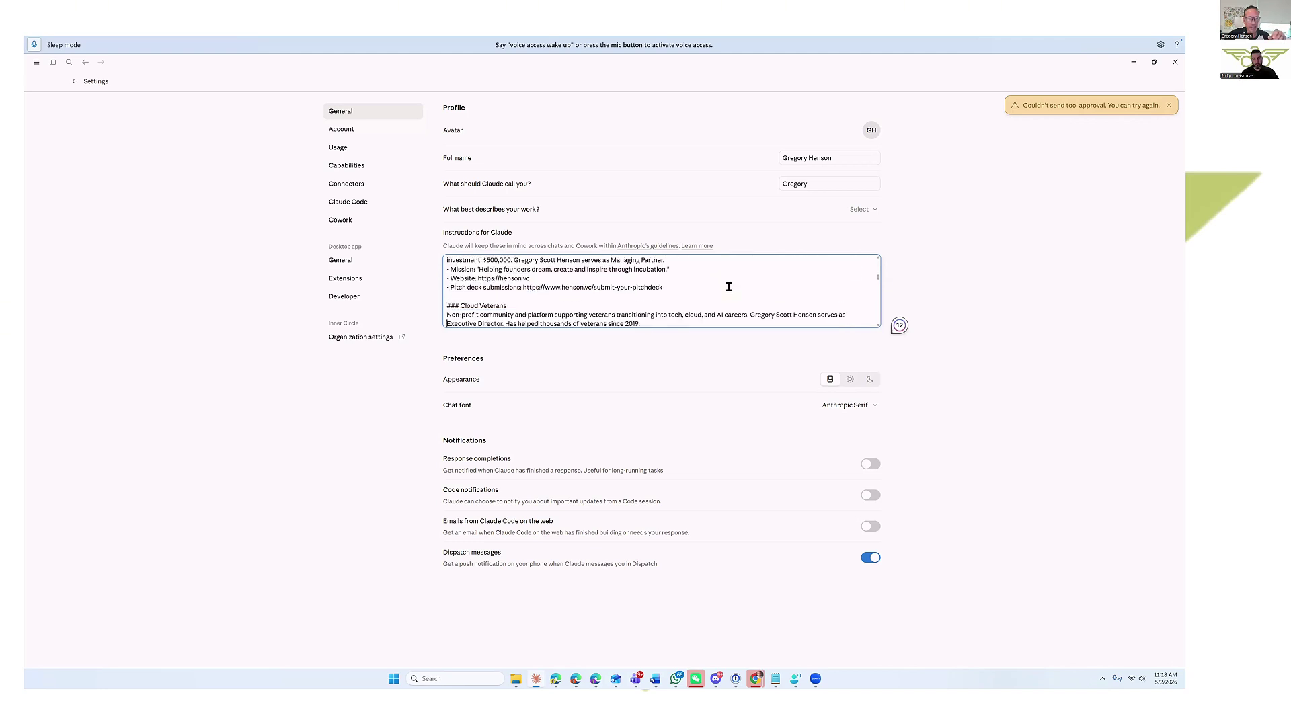
{"action": "key", "text": "Down"}
{"action": "key", "text": "Down"}
{"action": "key", "text": "Down"}
{"action": "key", "text": "Down"}
{"action": "key", "text": "Down"}
{"action": "key", "text": "Down"}
{"action": "key", "text": "Down"}
{"action": "key", "text": "Down"}
{"action": "key", "text": "Down"}
{"action": "key", "text": "Down"}
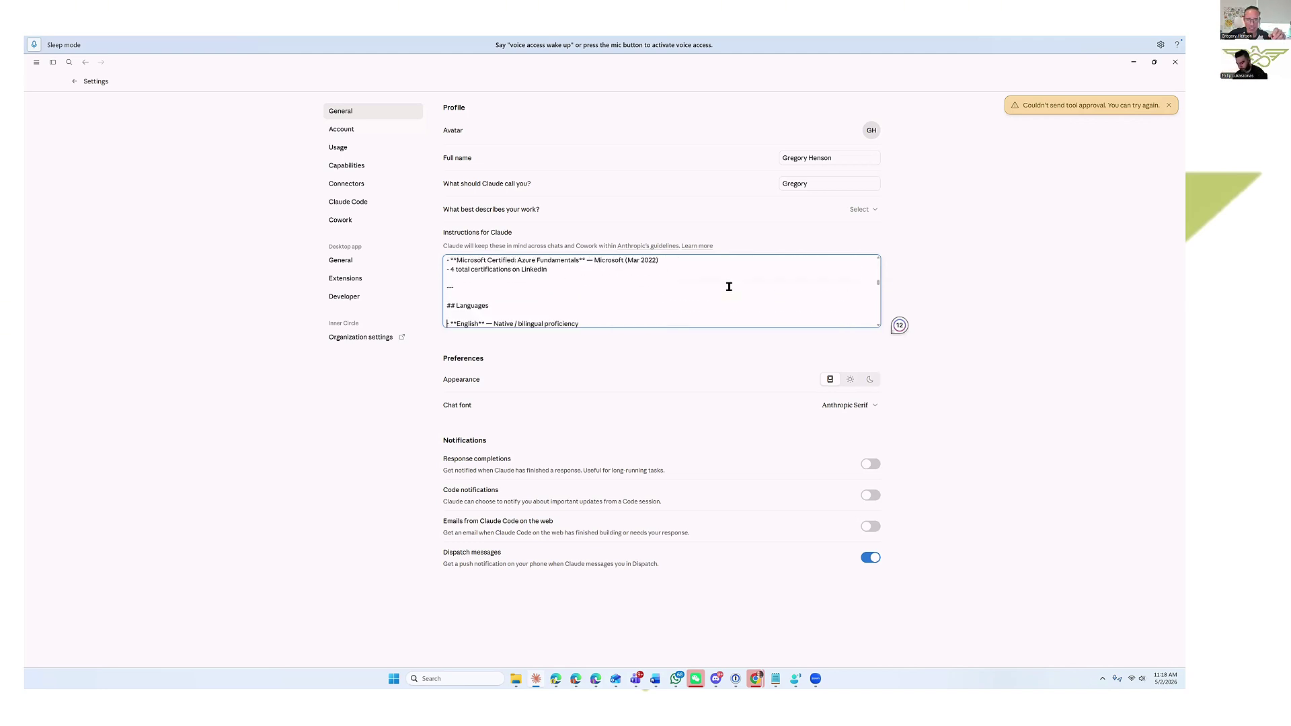
{"action": "key", "text": "Down"}
{"action": "key", "text": "Down"}
{"action": "key", "text": "Down"}
{"action": "key", "text": "Down"}
{"action": "key", "text": "Down"}
{"action": "key", "text": "Down"}
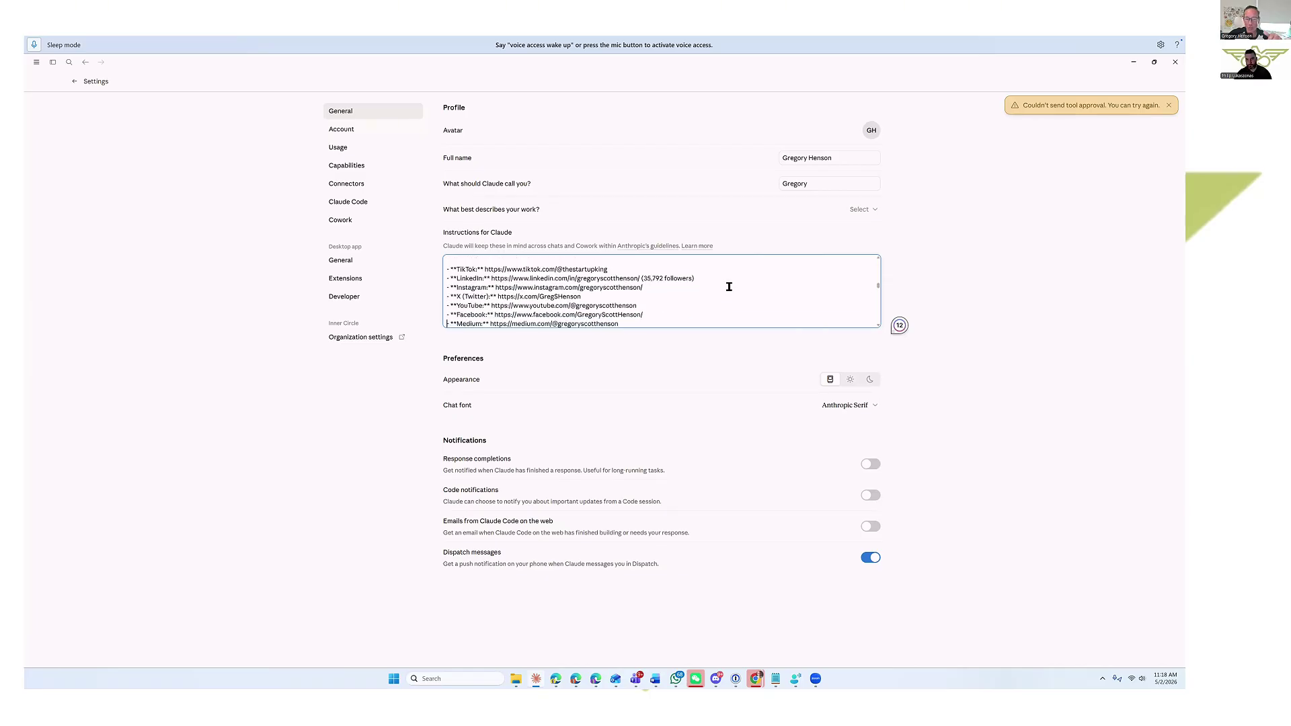
{"action": "key", "text": "Down"}
{"action": "key", "text": "Down"}
{"action": "key", "text": "Down"}
{"action": "key", "text": "Down"}
{"action": "key", "text": "Down"}
{"action": "key", "text": "Down"}
{"action": "key", "text": "Down"}
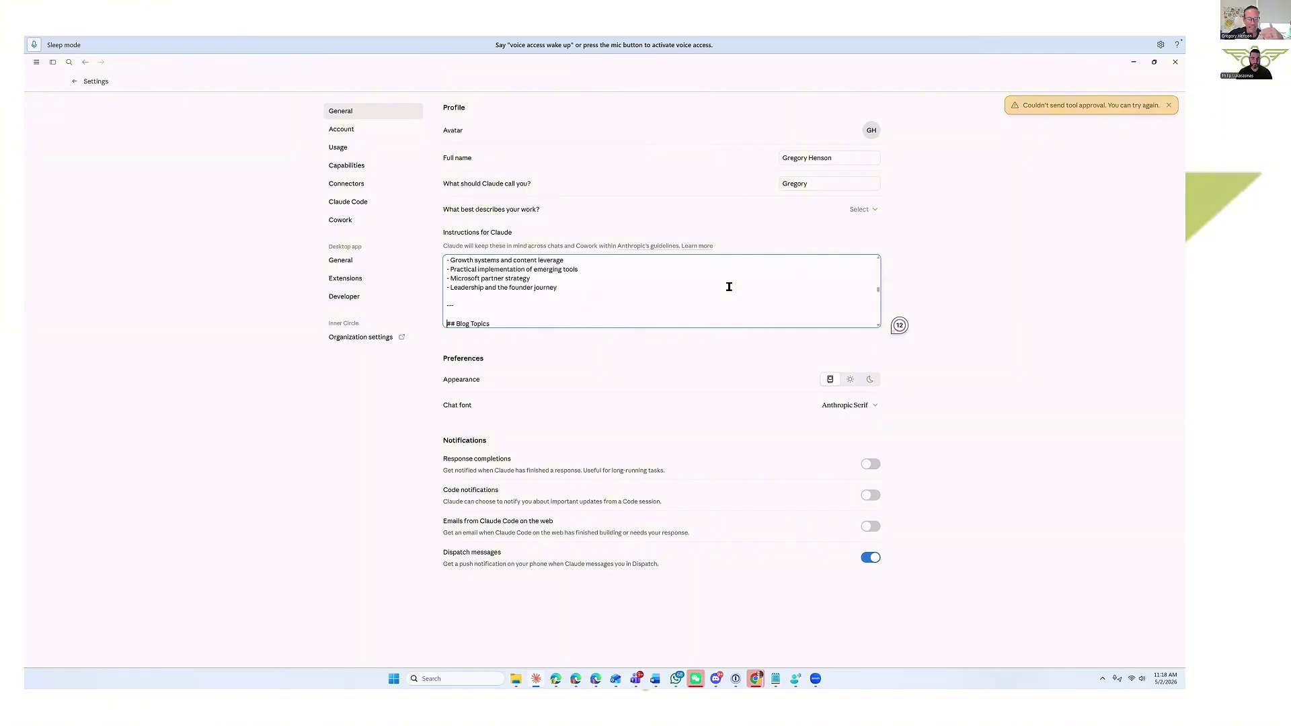
{"action": "key", "text": "Down"}
{"action": "key", "text": "Down"}
{"action": "key", "text": "Down"}
{"action": "key", "text": "Down"}
{"action": "key", "text": "Down"}
{"action": "key", "text": "Down"}
{"action": "key", "text": "Down"}
{"action": "key", "text": "Down"}
{"action": "key", "text": "Down"}
{"action": "key", "text": "Down"}
{"action": "key", "text": "Down"}
{"action": "key", "text": "Down"}
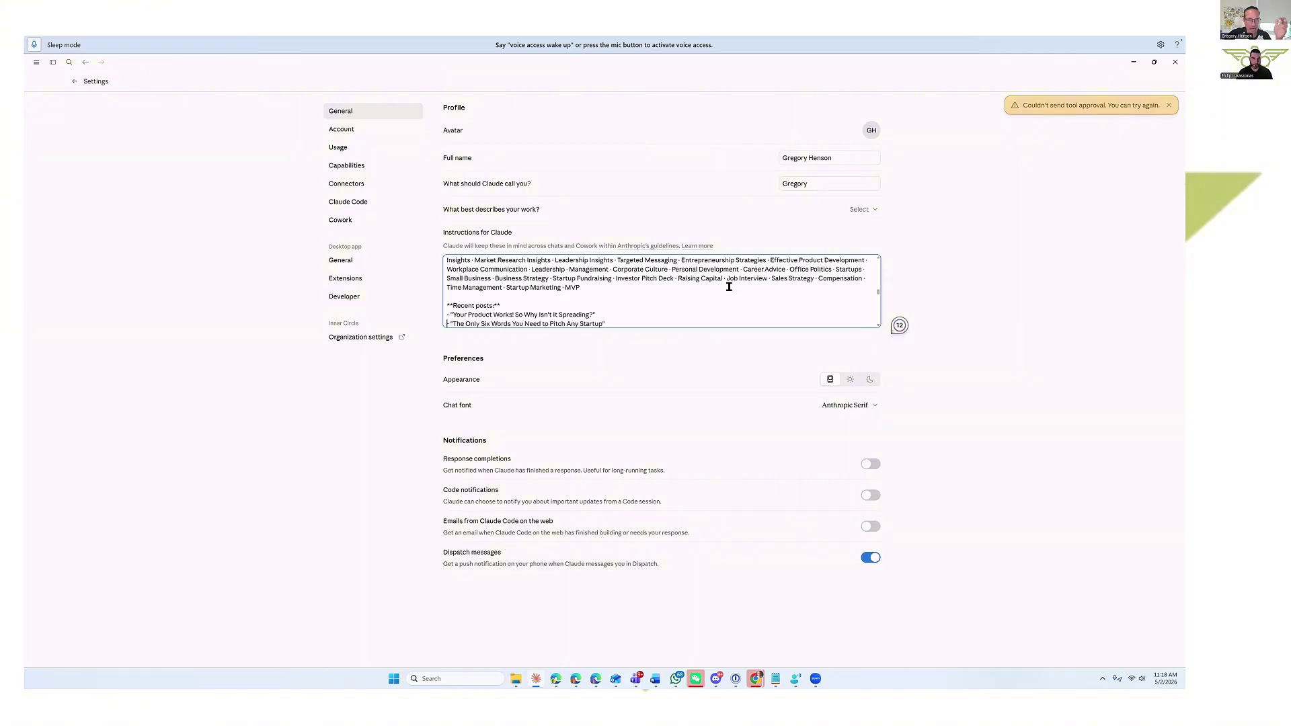
{"action": "key", "text": "Down"}
{"action": "key", "text": "Down"}
{"action": "key", "text": "Down"}
{"action": "key", "text": "Down"}
{"action": "key", "text": "Down"}
{"action": "key", "text": "Down"}
{"action": "key", "text": "Down"}
{"action": "key", "text": "Down"}
{"action": "key", "text": "Down"}
{"action": "key", "text": "Down"}
{"action": "key", "text": "Down"}
{"action": "key", "text": "Down"}
{"action": "key", "text": "Down"}
{"action": "key", "text": "Down"}
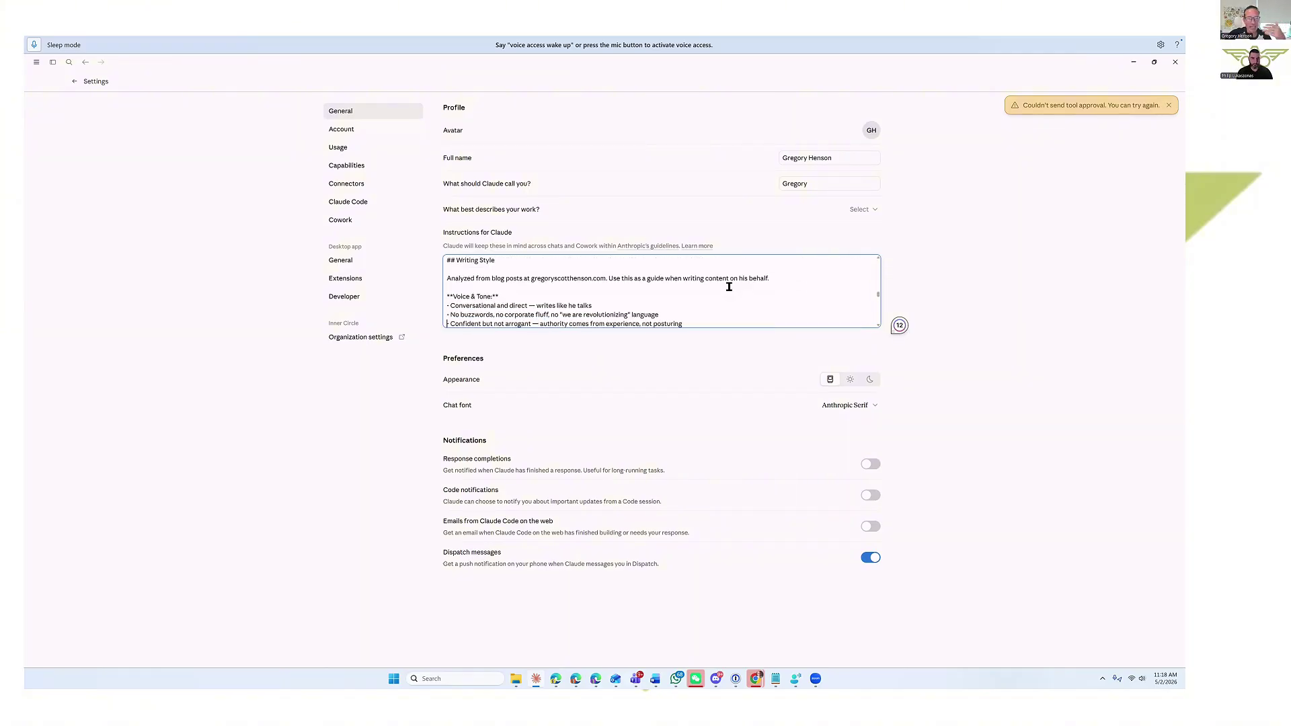
{"action": "key", "text": "Down"}
{"action": "key", "text": "Down"}
{"action": "key", "text": "Down"}
{"action": "key", "text": "Down"}
{"action": "key", "text": "Down"}
{"action": "key", "text": "Down"}
{"action": "key", "text": "Down"}
{"action": "key", "text": "Down"}
{"action": "key", "text": "Down"}
{"action": "key", "text": "Down"}
{"action": "key", "text": "Down"}
{"action": "key", "text": "Down"}
{"action": "key", "text": "Down"}
{"action": "key", "text": "Down"}
{"action": "key", "text": "Down"}
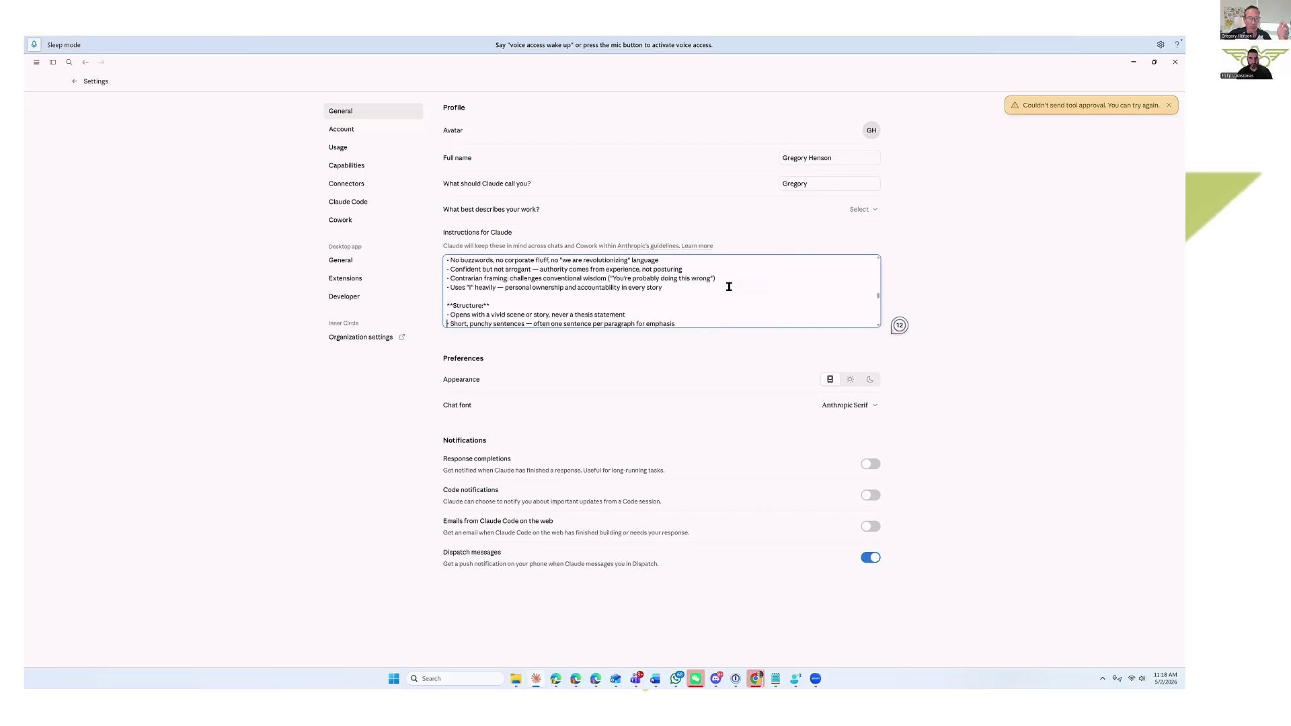
{"action": "key", "text": "Down"}
{"action": "key", "text": "Down"}
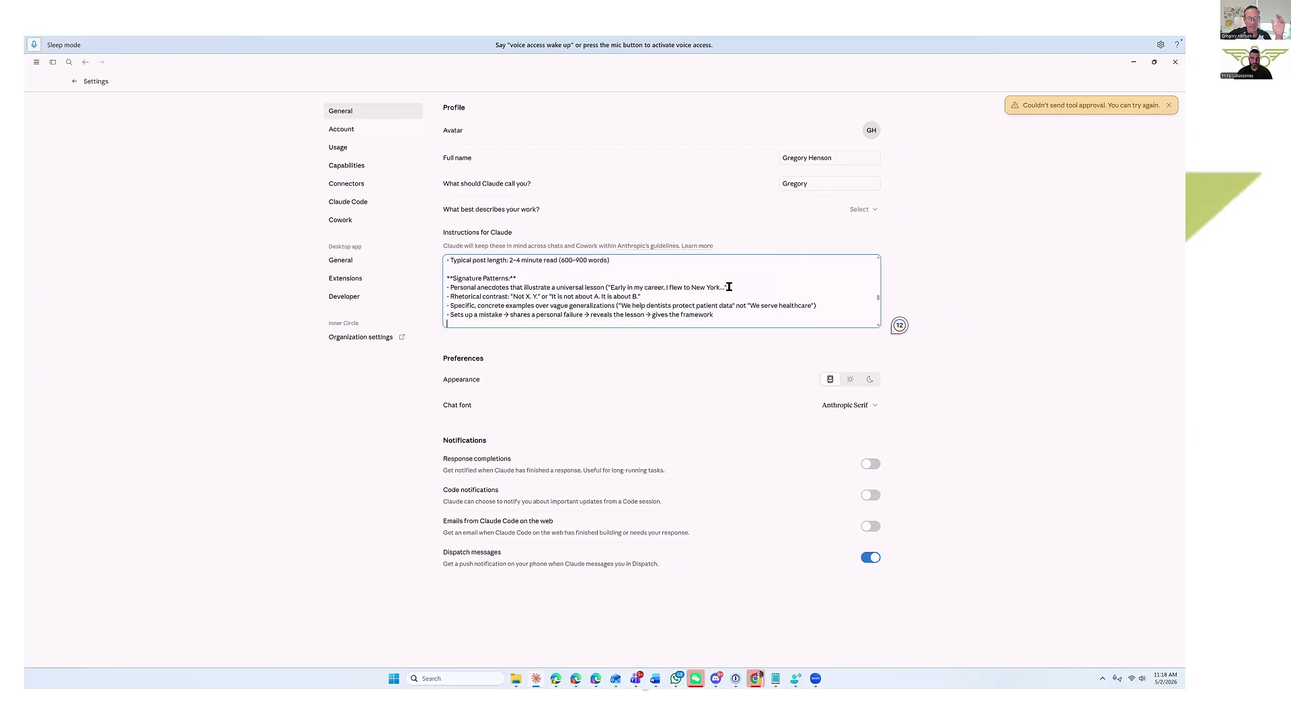
{"action": "key", "text": "Down"}
{"action": "key", "text": "Down"}
{"action": "key", "text": "Down"}
{"action": "key", "text": "Down"}
{"action": "key", "text": "Down"}
{"action": "key", "text": "Down"}
{"action": "key", "text": "Down"}
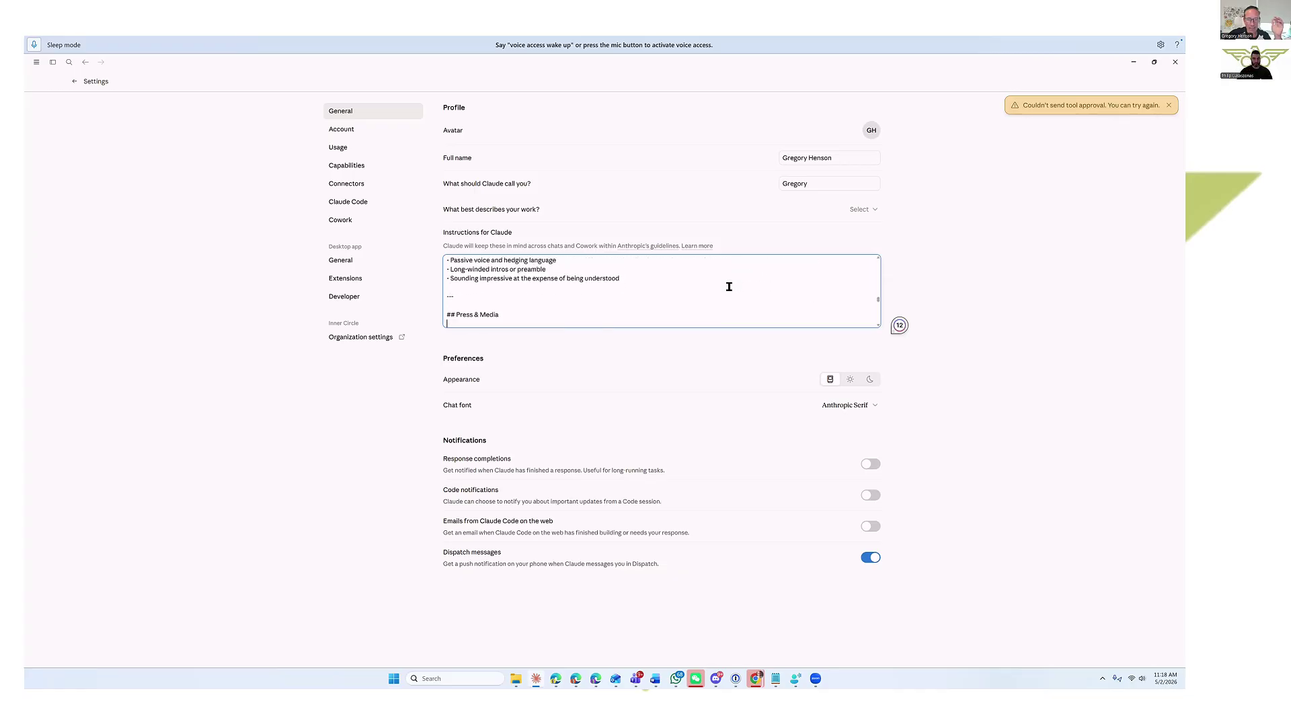
{"action": "key", "text": "Down"}
{"action": "key", "text": "Down"}
{"action": "key", "text": "Down"}
{"action": "key", "text": "Down"}
{"action": "key", "text": "Down"}
{"action": "key", "text": "Down"}
{"action": "key", "text": "Down"}
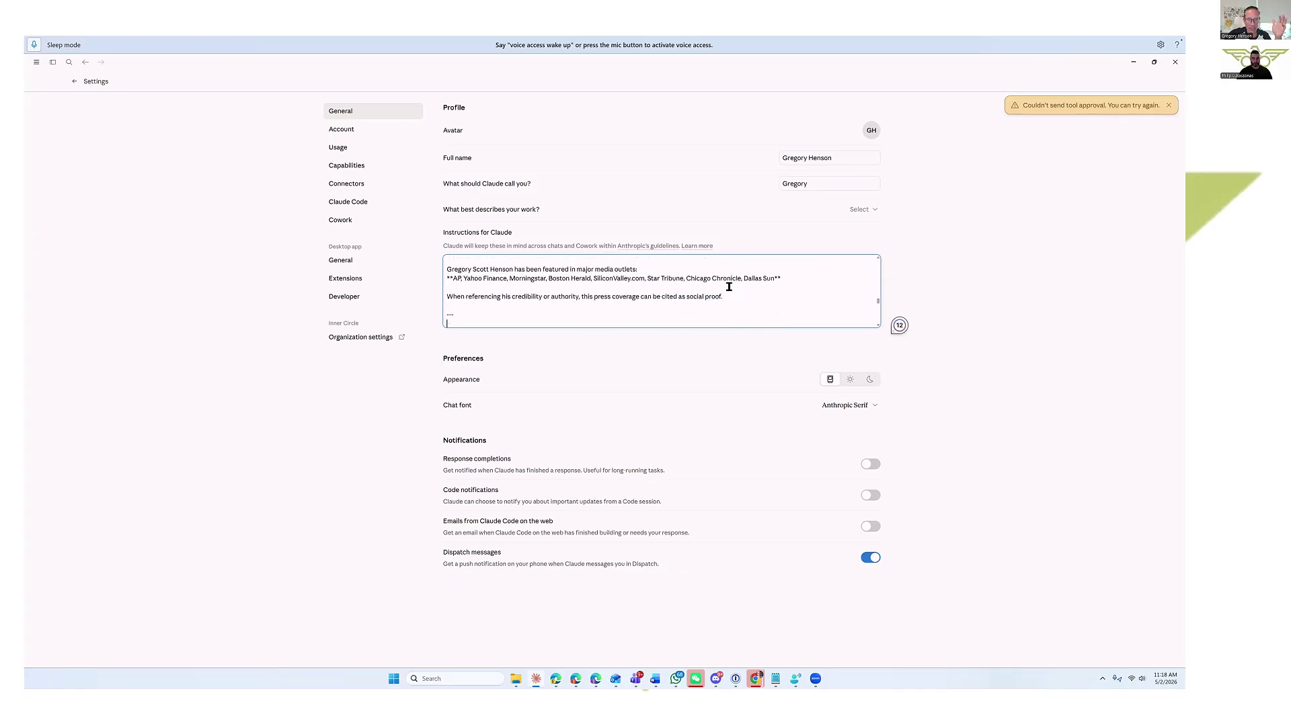
- Read the rest of the Instructions for Claude text, from below the press coverage through the offerings, skills, philosophy and communication style to its end
{"action": "key", "text": "Down"}
{"action": "key", "text": "Down"}
{"action": "key", "text": "Down"}
{"action": "key", "text": "Down"}
{"action": "key", "text": "Down"}
{"action": "key", "text": "Down"}
{"action": "key", "text": "Down"}
{"action": "key", "text": "Down"}
{"action": "key", "text": "Down"}
{"action": "key", "text": "Down"}
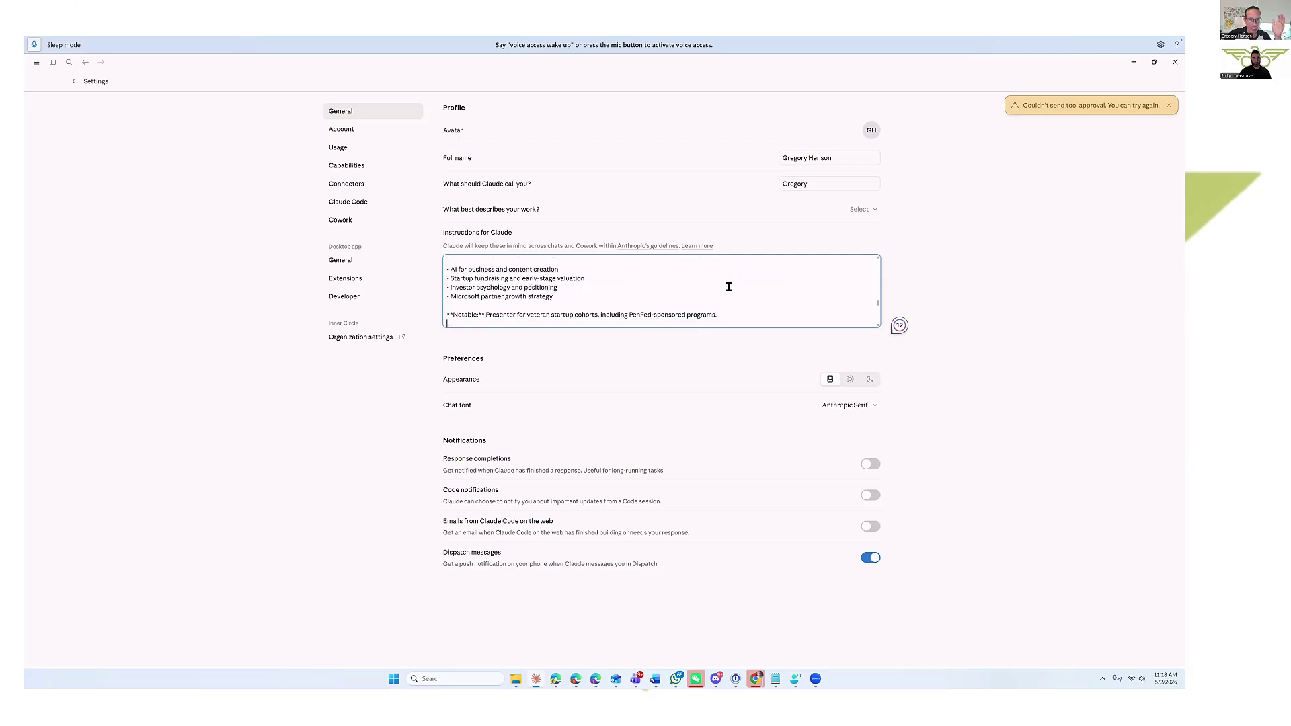
{"action": "key", "text": "Down"}
{"action": "key", "text": "Down"}
{"action": "key", "text": "Down"}
{"action": "key", "text": "Down"}
{"action": "key", "text": "Down"}
{"action": "key", "text": "Down"}
{"action": "key", "text": "Down"}
{"action": "key", "text": "Down"}
{"action": "key", "text": "Down"}
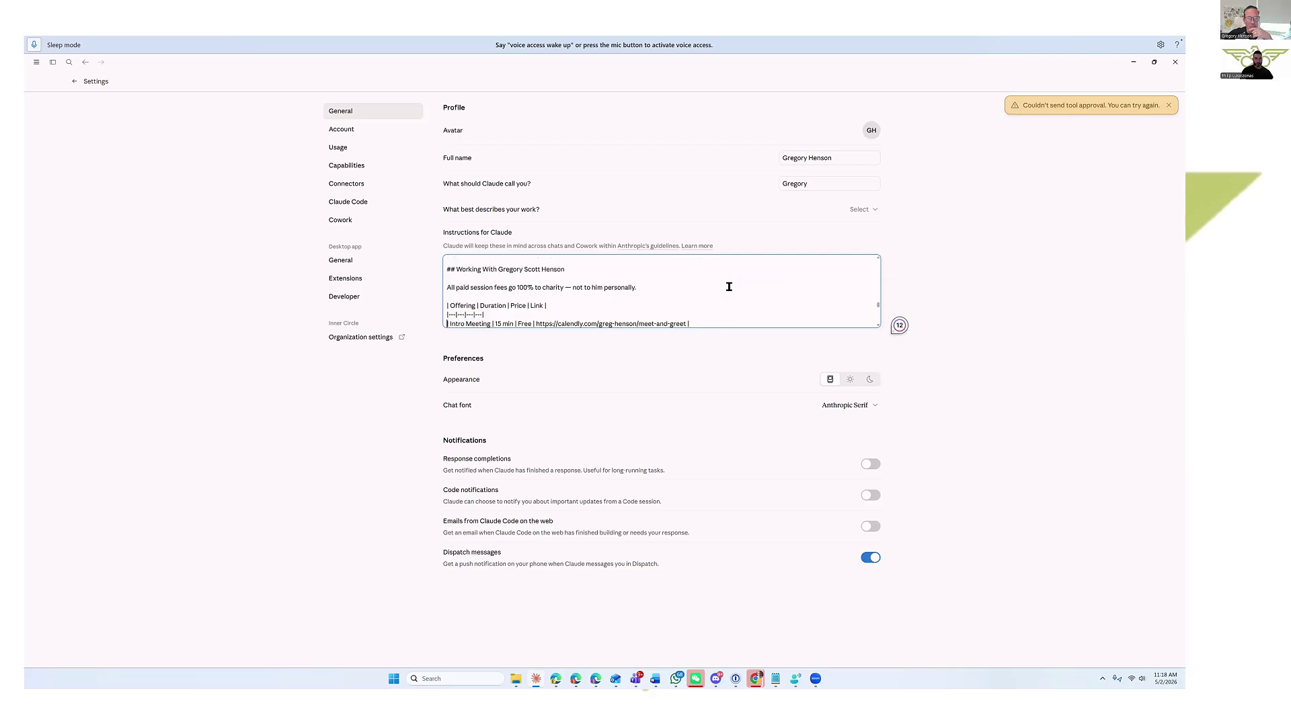
{"action": "key", "text": "Down"}
{"action": "key", "text": "Down"}
{"action": "key", "text": "Down"}
{"action": "key", "text": "Down"}
{"action": "key", "text": "Down"}
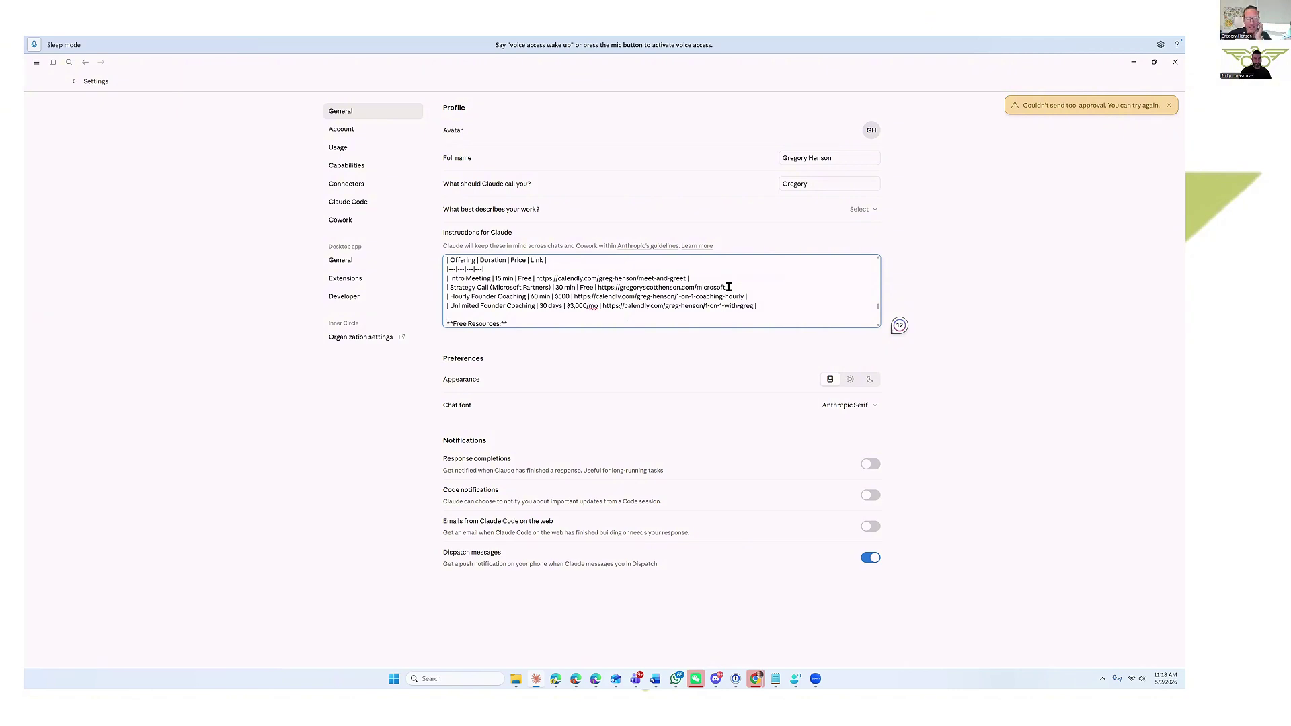
{"action": "key", "text": "Down"}
{"action": "key", "text": "Down"}
{"action": "key", "text": "Down"}
{"action": "key", "text": "Down"}
{"action": "key", "text": "Down"}
{"action": "key", "text": "Down"}
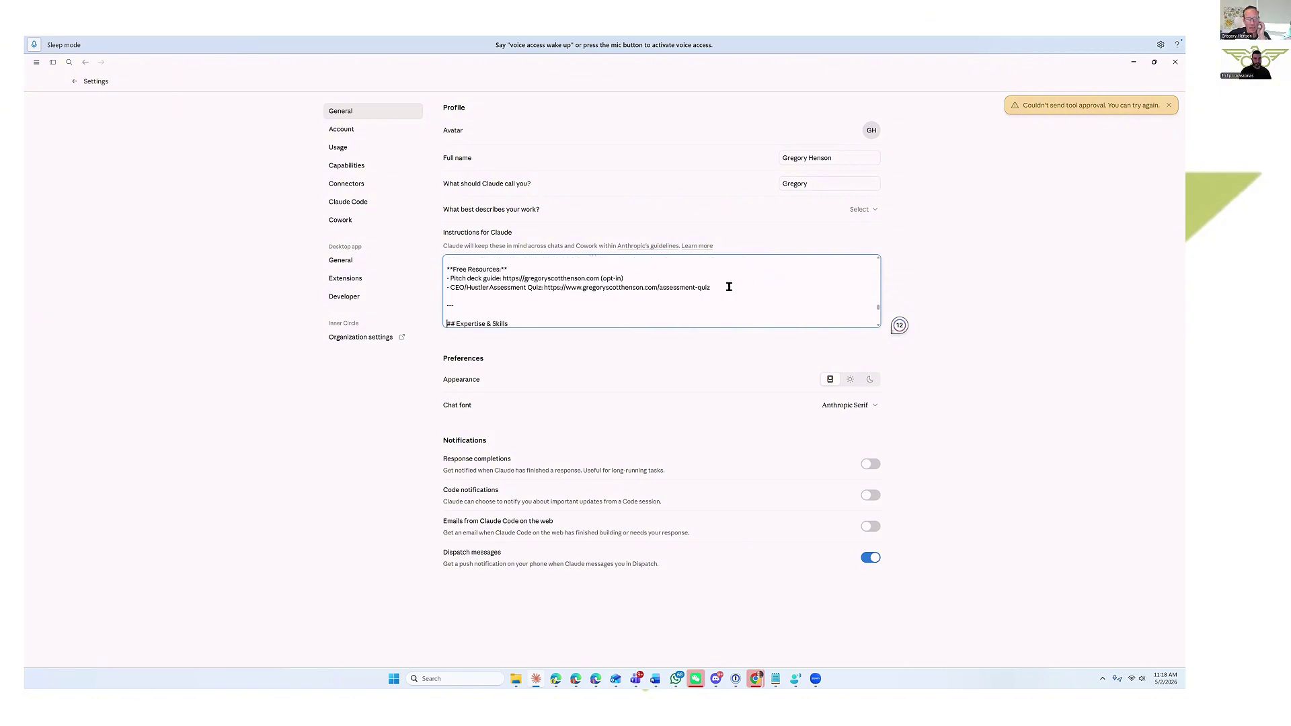
{"action": "key", "text": "Down"}
{"action": "key", "text": "Down"}
{"action": "key", "text": "Down"}
{"action": "key", "text": "Down"}
{"action": "key", "text": "Down"}
{"action": "key", "text": "Down"}
{"action": "key", "text": "Down"}
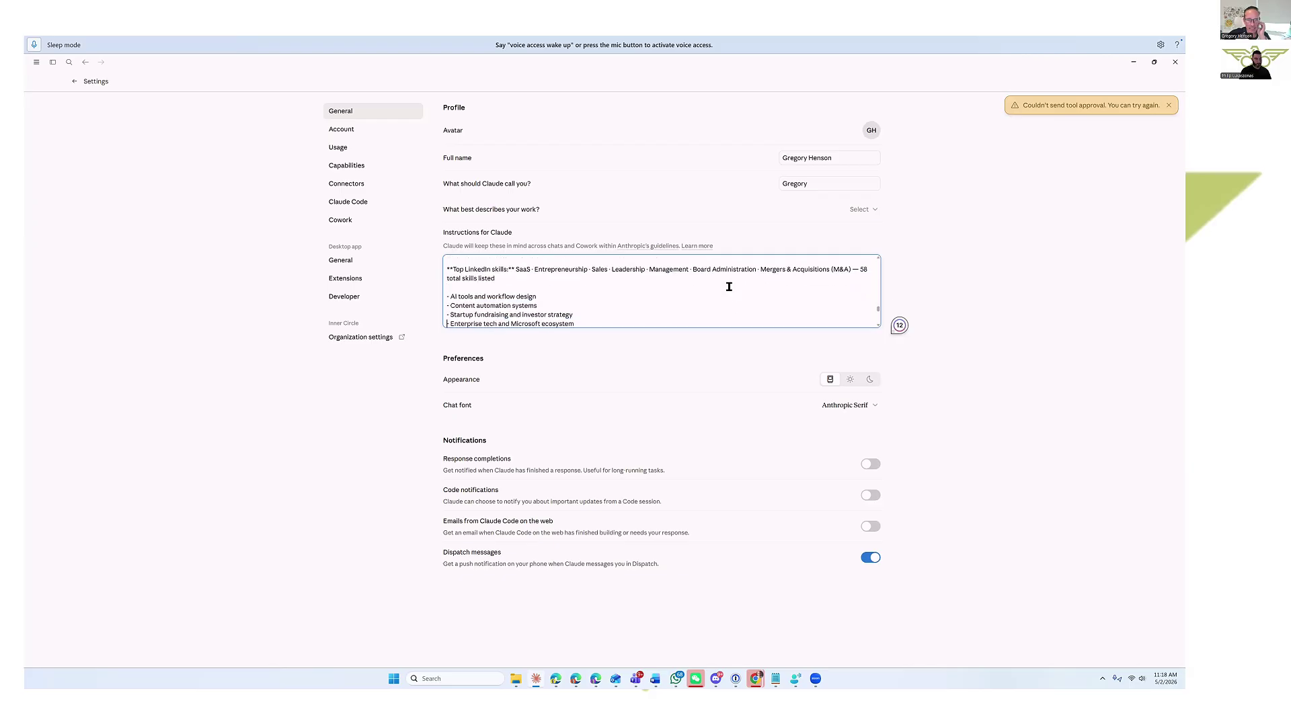
{"action": "key", "text": "Down"}
{"action": "key", "text": "Down"}
{"action": "key", "text": "Down"}
{"action": "key", "text": "Down"}
{"action": "key", "text": "Down"}
{"action": "key", "text": "Down"}
{"action": "key", "text": "Down"}
{"action": "key", "text": "Down"}
{"action": "key", "text": "Down"}
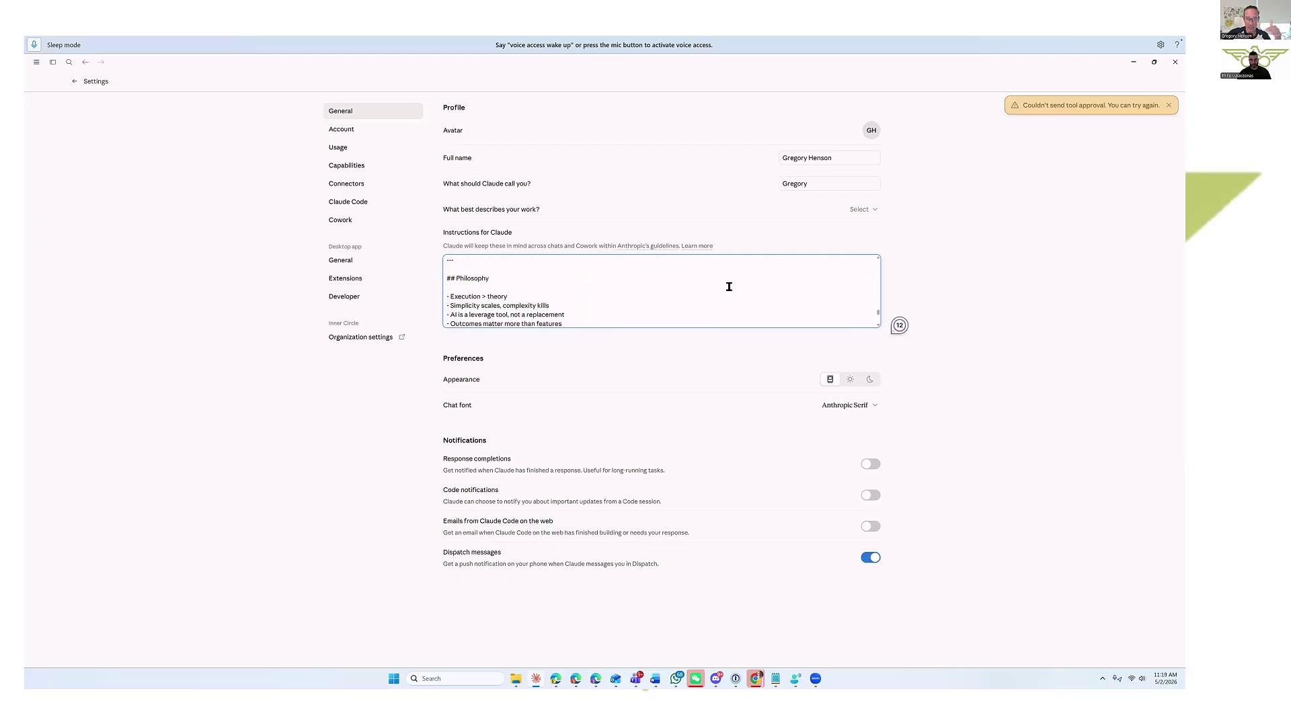
{"action": "key", "text": "Down"}
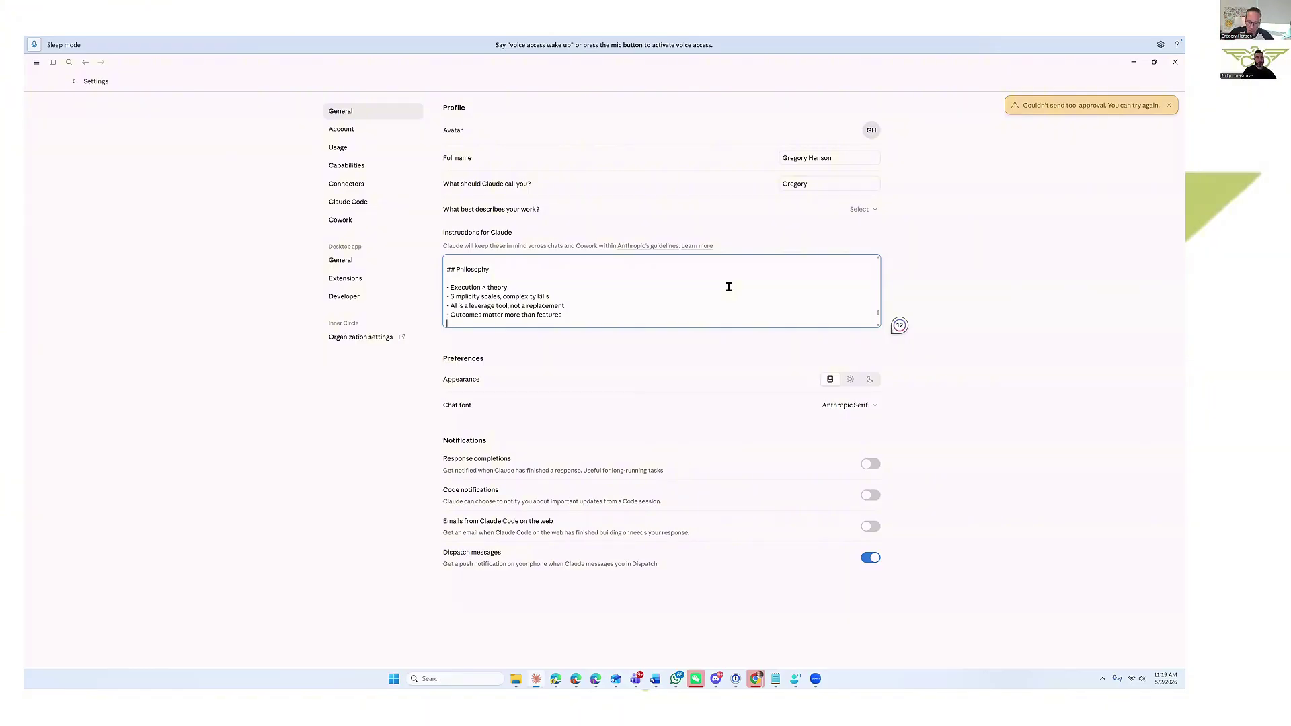
{"action": "scroll", "coordinate": [726, 289], "scroll_direction": "down", "scroll_amount": 1}
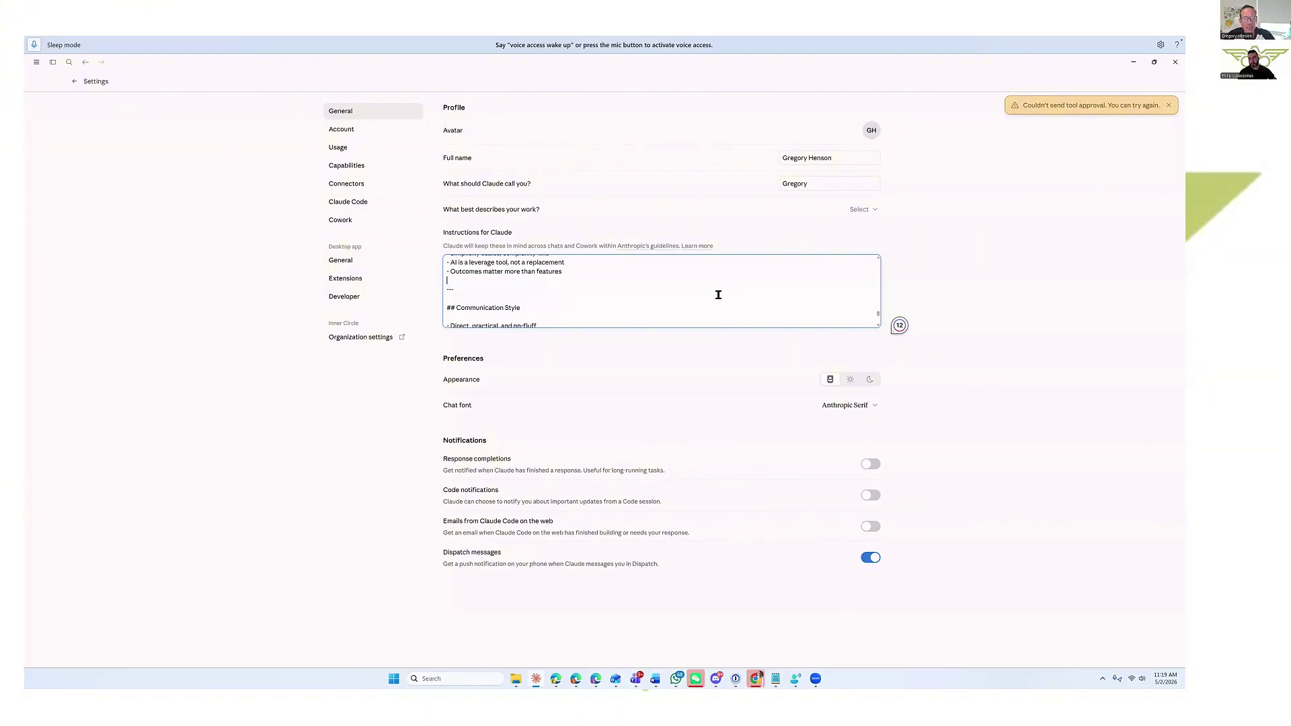
{"action": "scroll", "coordinate": [718, 294], "scroll_direction": "down", "scroll_amount": 5}
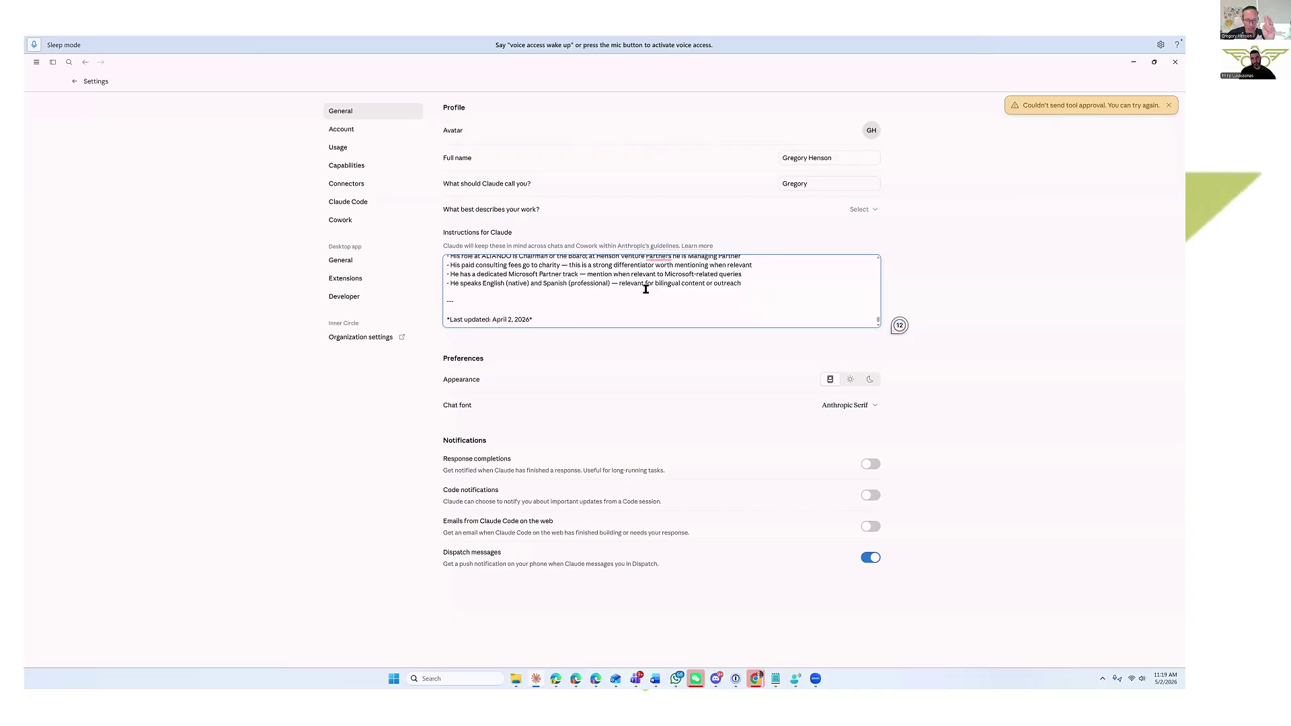
- Review the memory options in the Capabilities settings, copy the export prompt from the memory import dialog, and cancel the import
{"action": "left_click", "coordinate": [340, 168]}
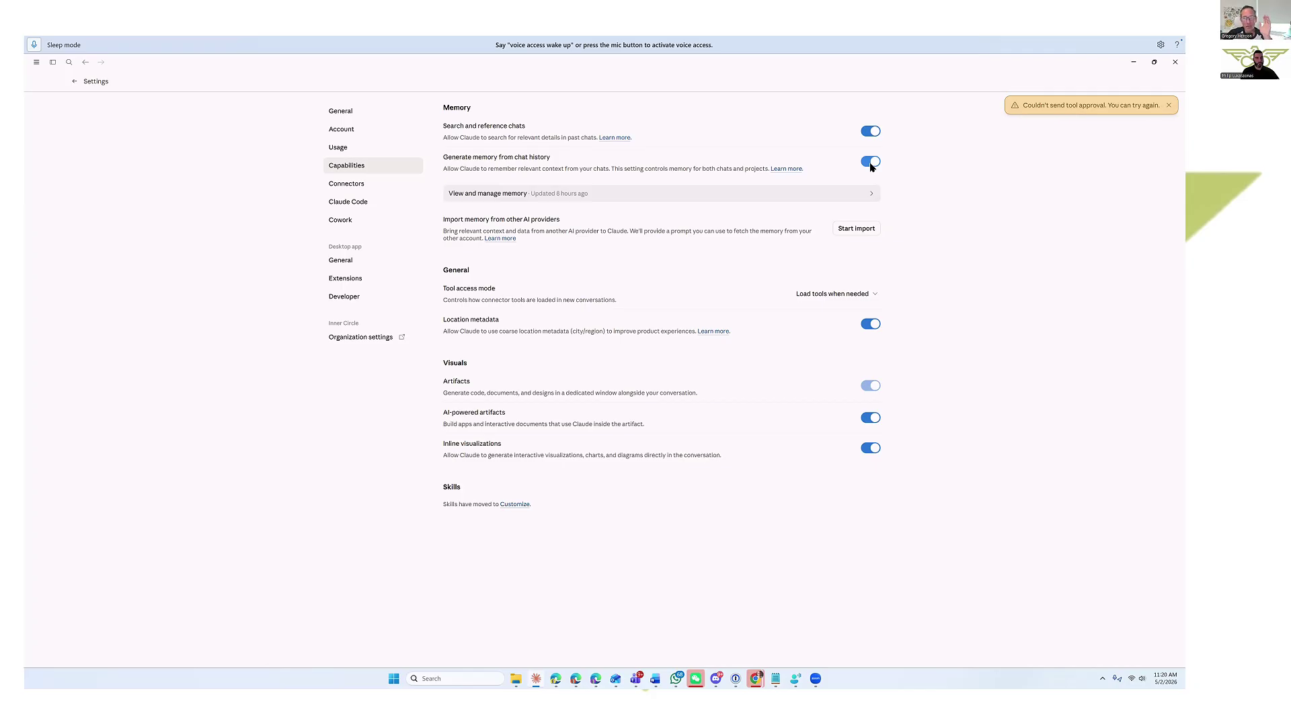
{"action": "left_click", "coordinate": [851, 232]}
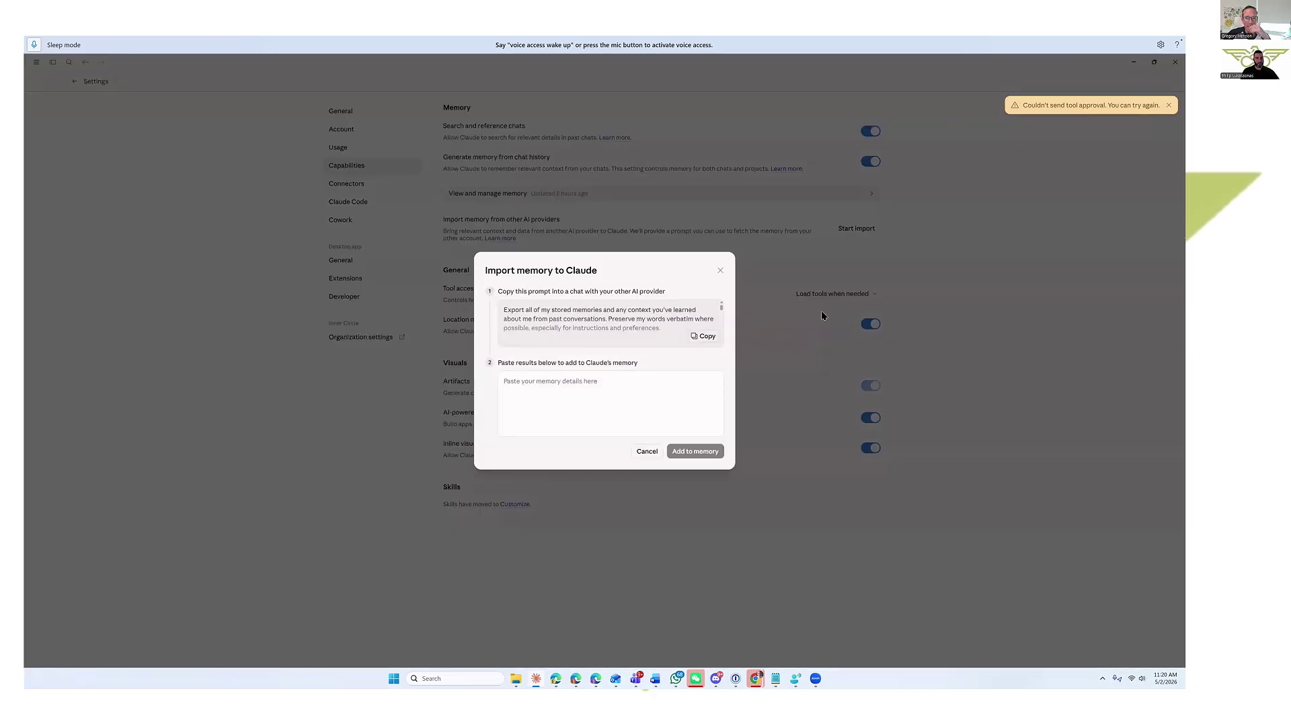
{"action": "left_click", "coordinate": [702, 336]}
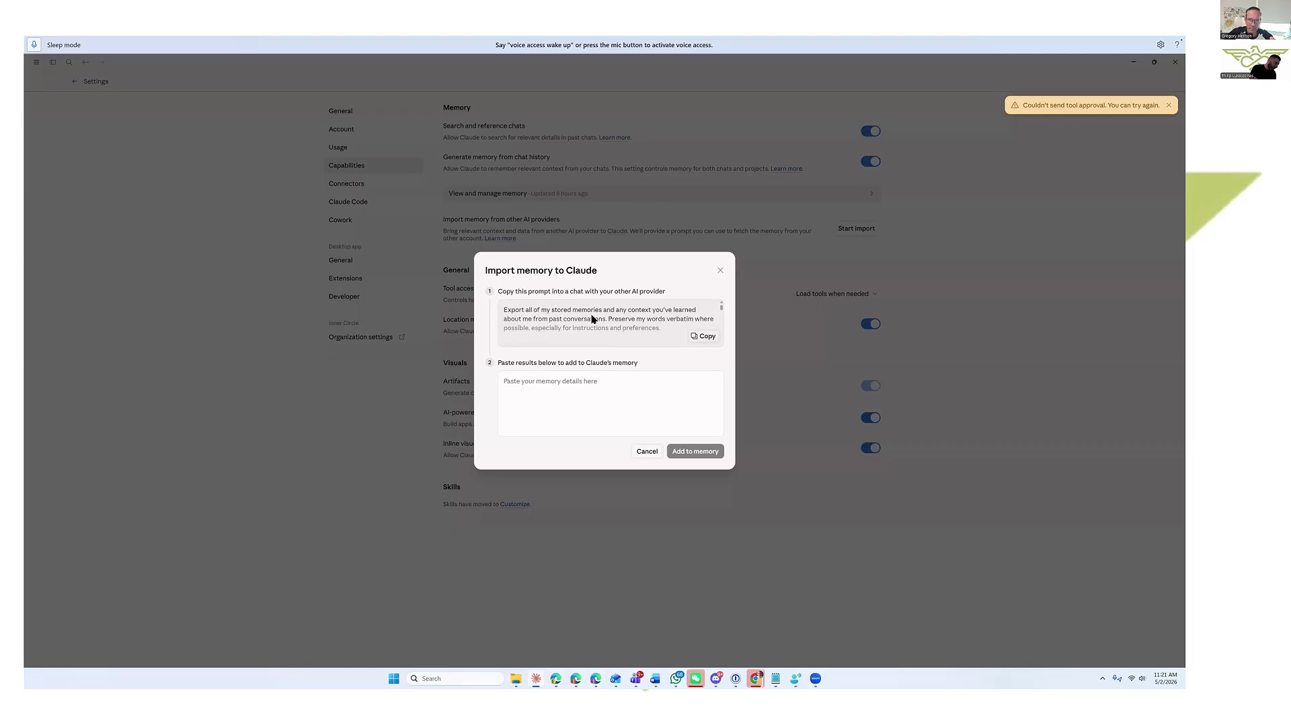
{"action": "left_click", "coordinate": [598, 404]}
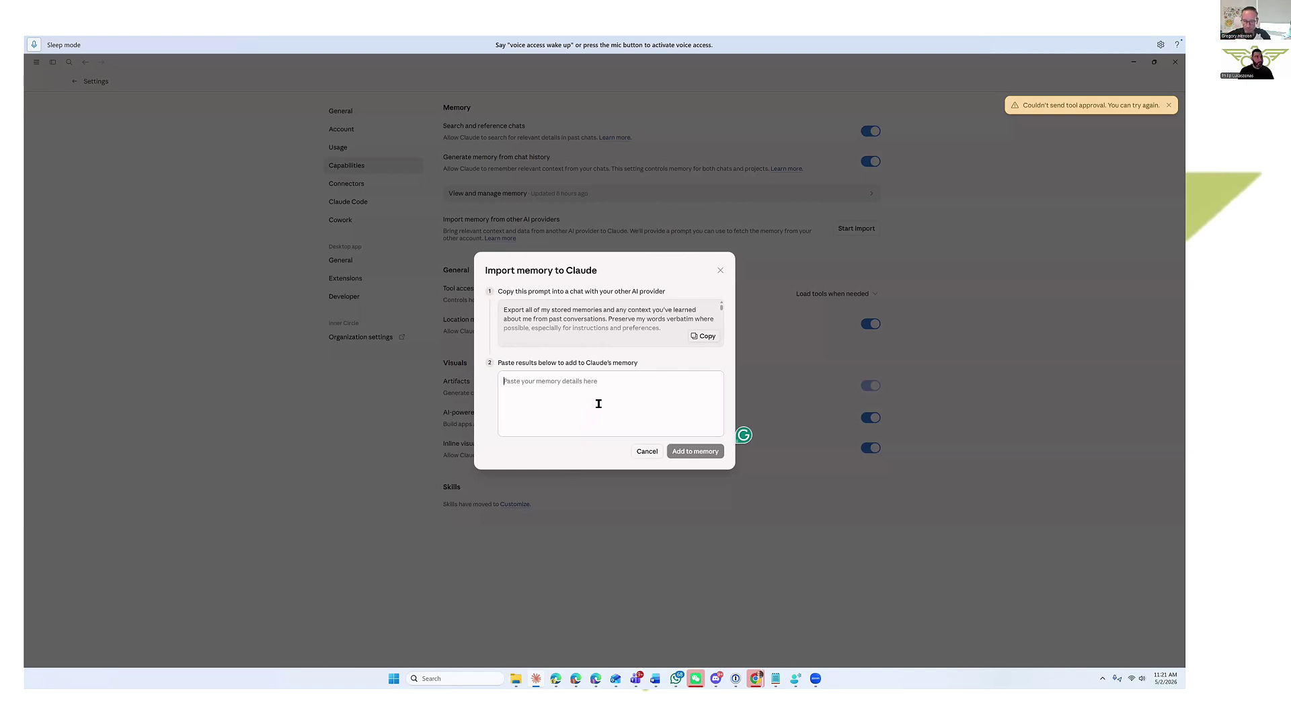
{"action": "left_click", "coordinate": [651, 454]}
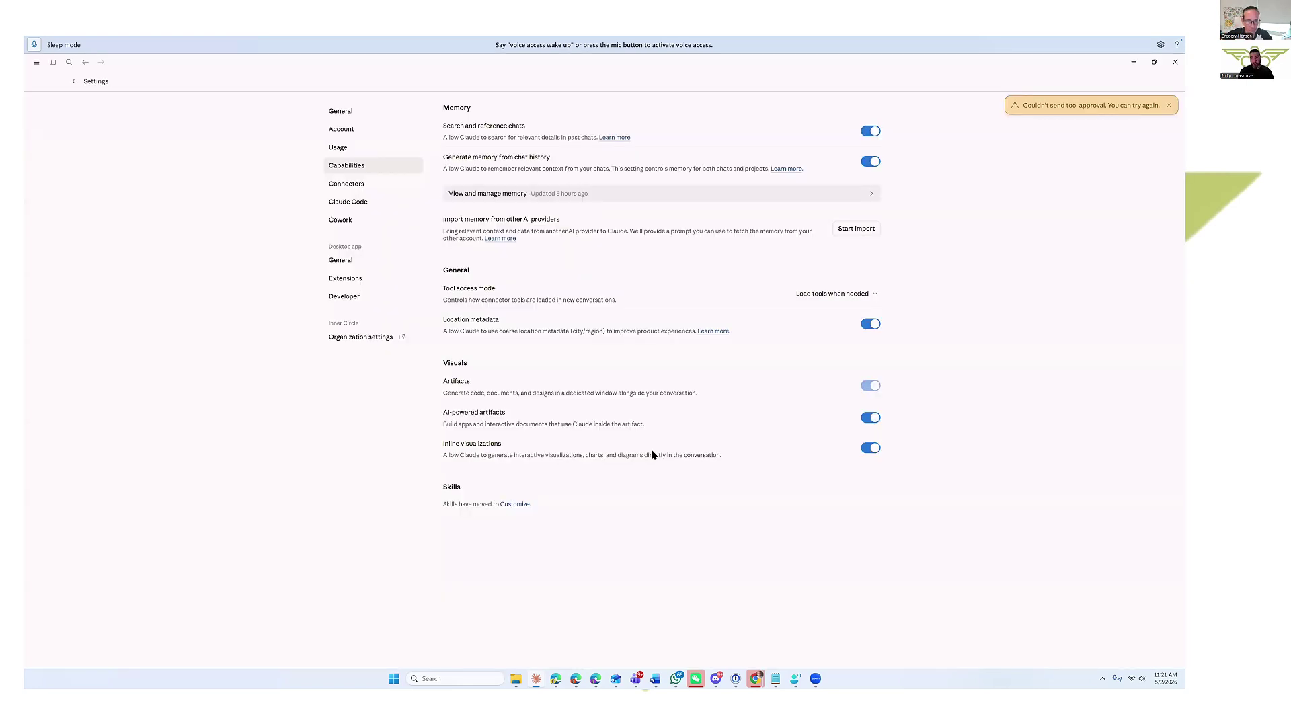
{"action": "left_click", "coordinate": [511, 201]}
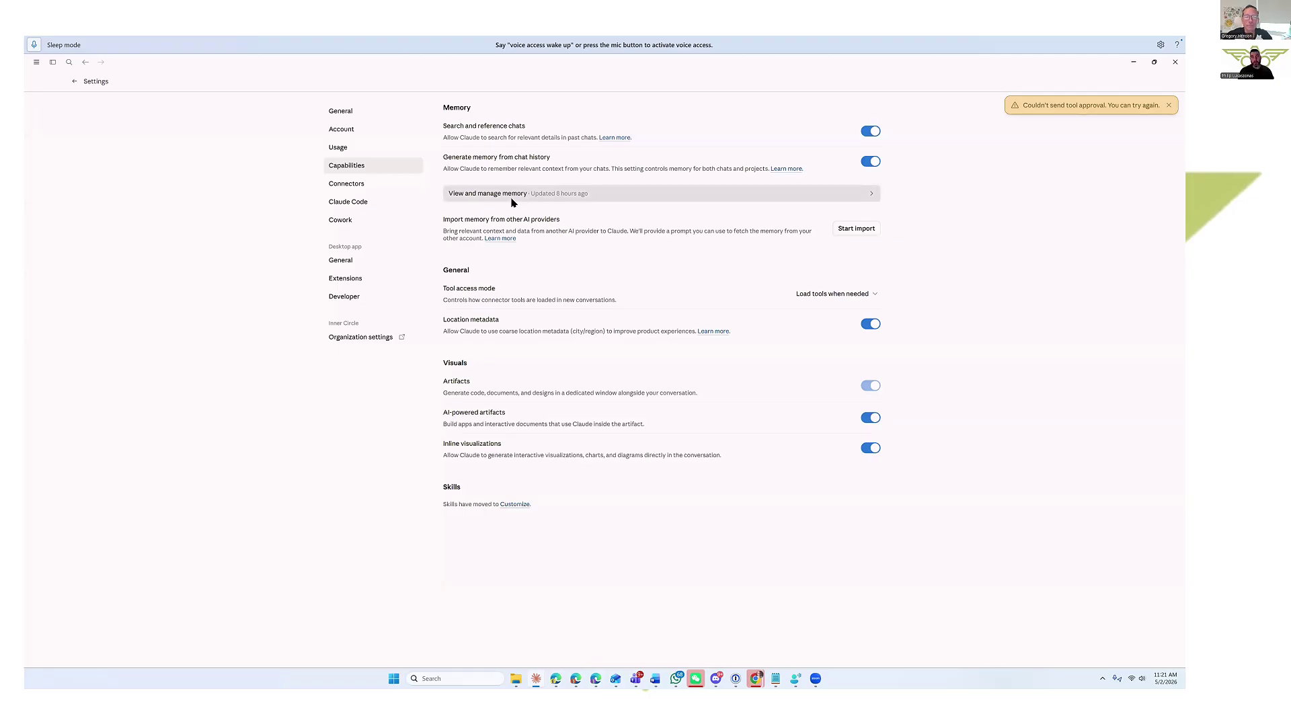
- Leave the settings and start a new chat in Chat mode
{"action": "left_click", "coordinate": [76, 83]}
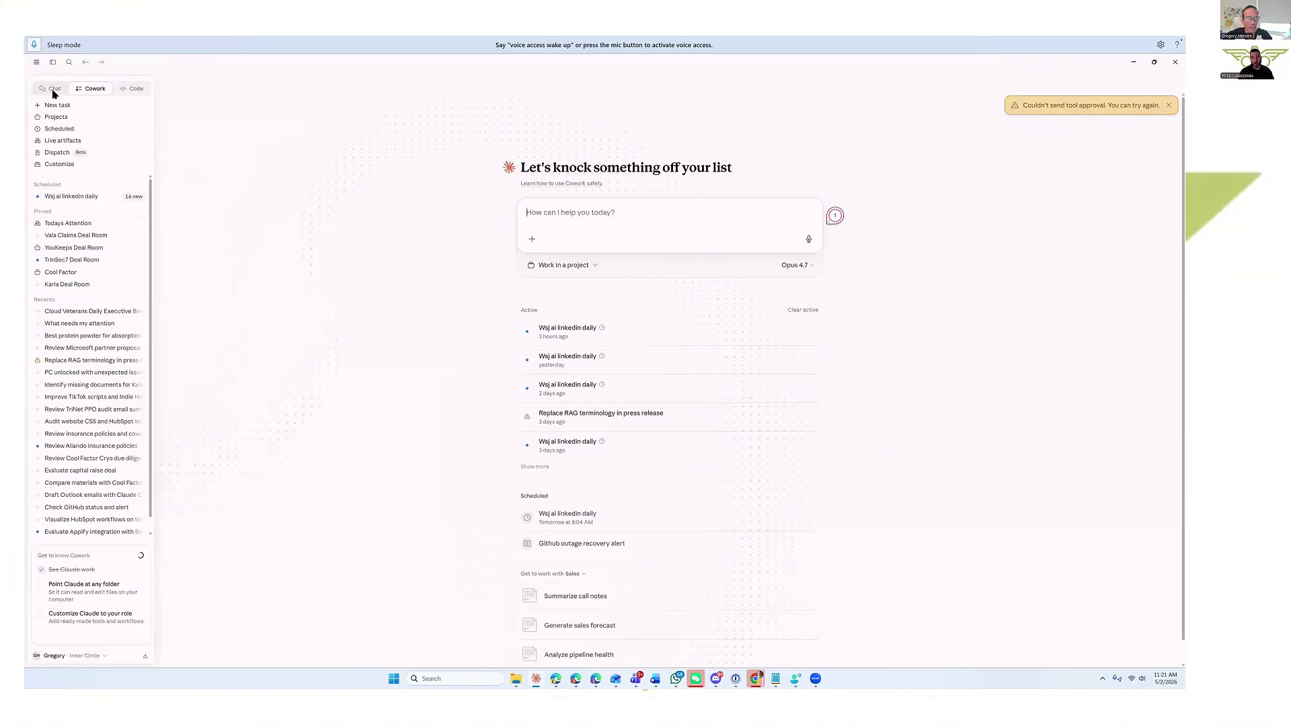
{"action": "left_click", "coordinate": [53, 90]}
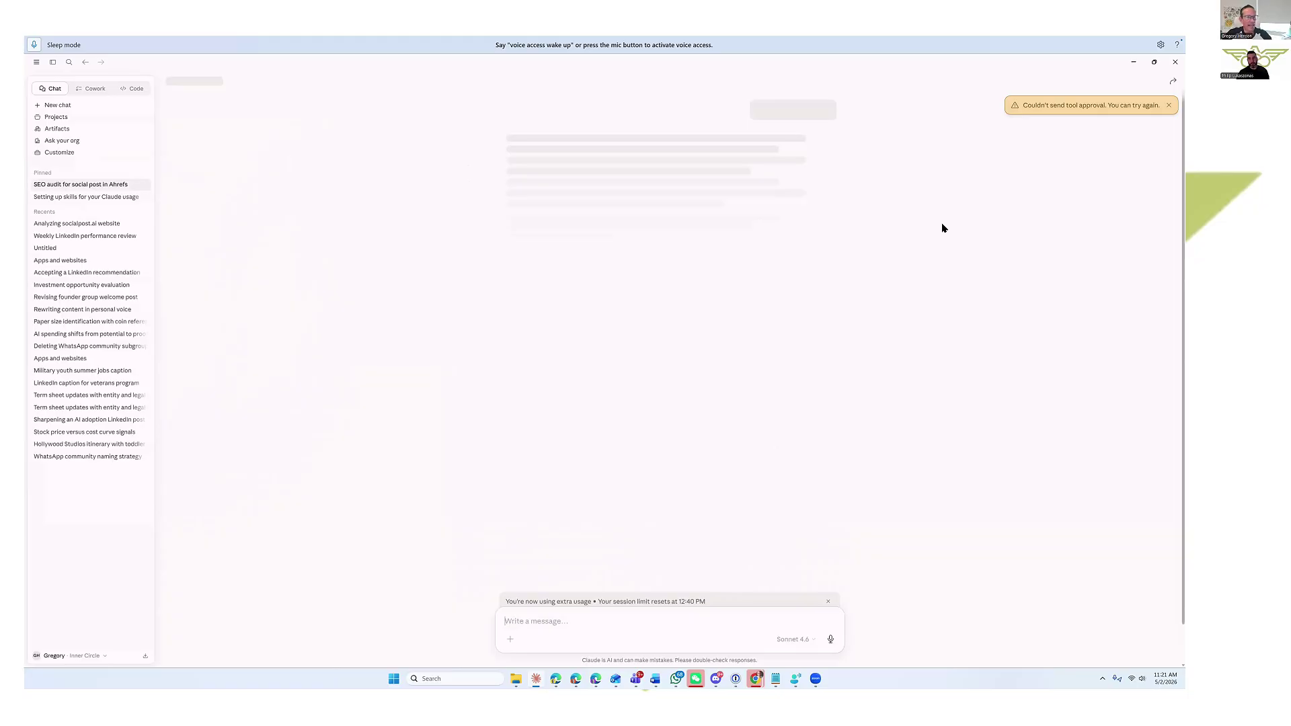
{"action": "left_click", "coordinate": [79, 105]}
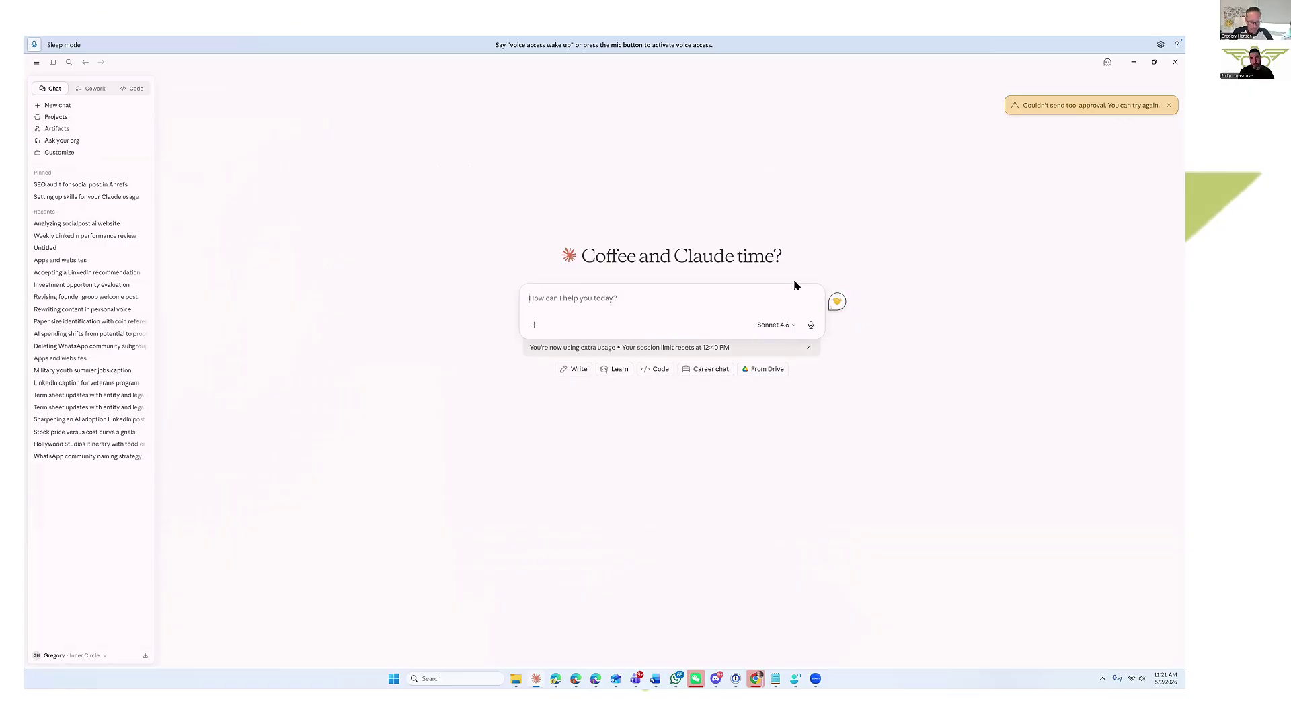
- Draft the chat prompt "interview me to write up all the instructions you need to add to your settings" without sending it
{"action": "type", "text": "interveie"}
{"action": "key", "text": "BackSpace"}
{"action": "key", "text": "BackSpace"}
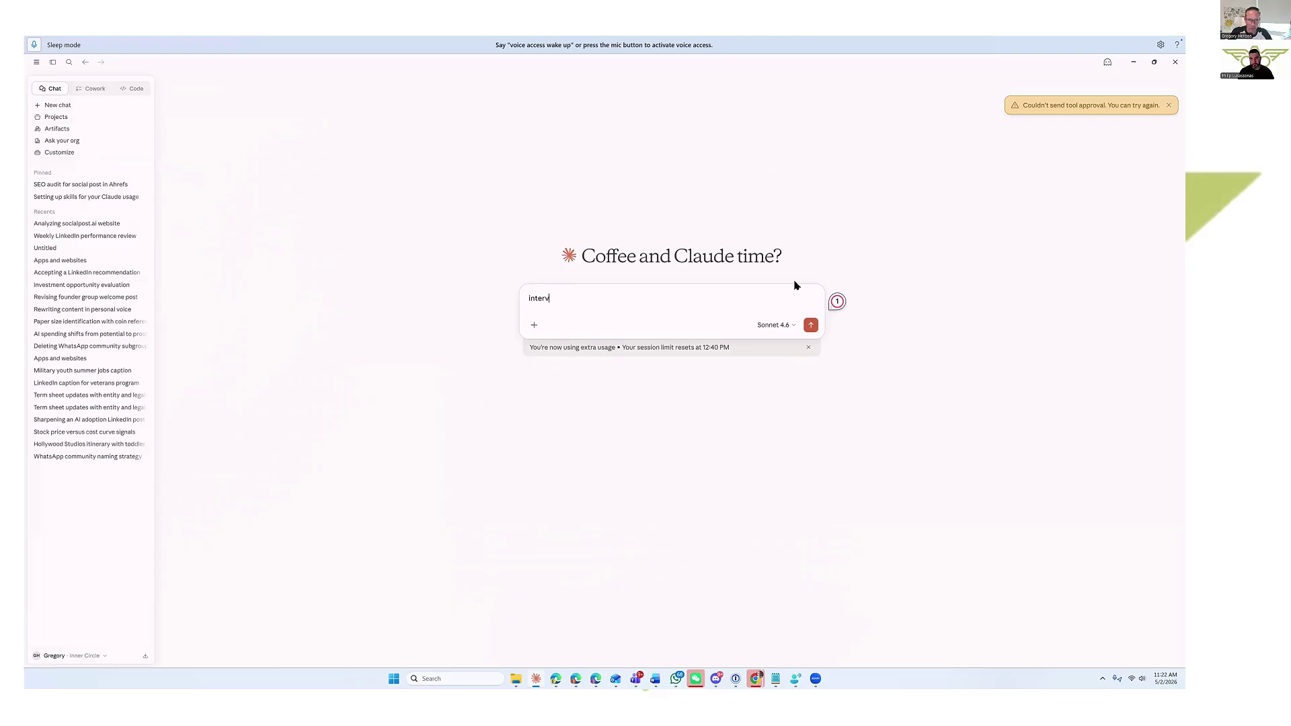
{"action": "type", "text": "iew me to"}
{"action": "type", "text": "write up all the instructions you need"}
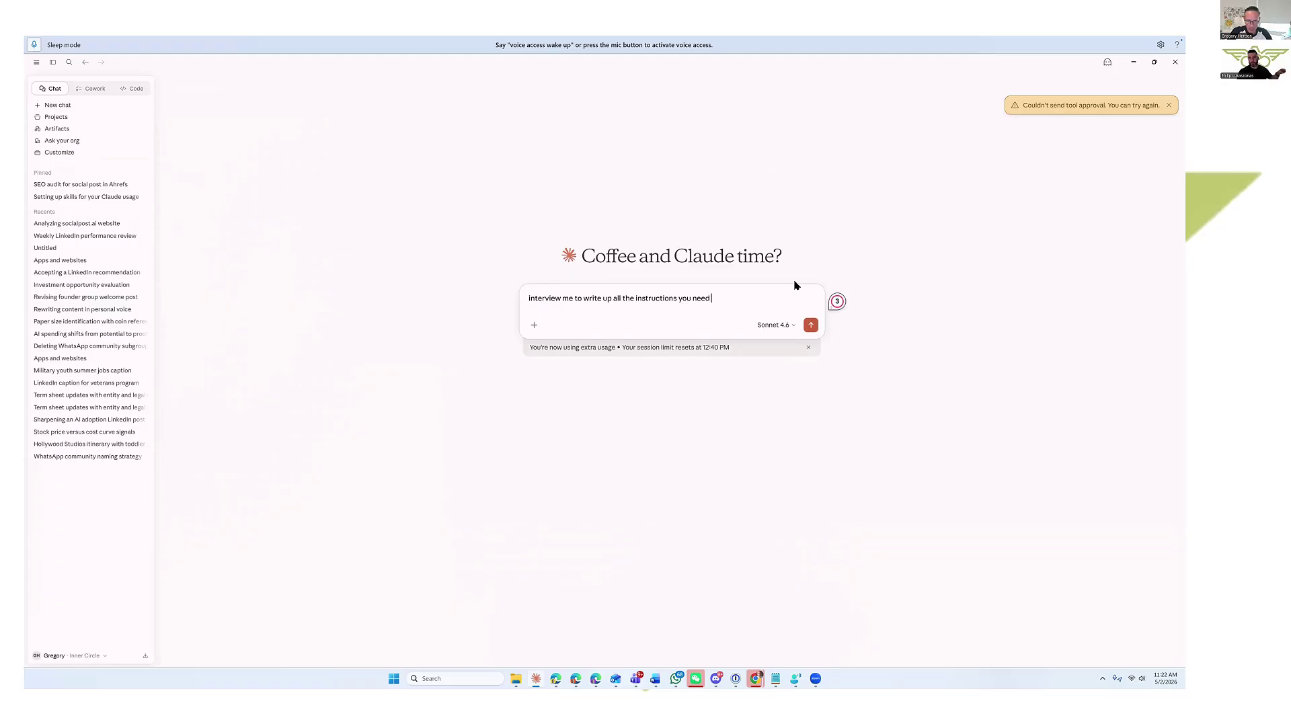
{"action": "type", "text": " to add to your settings"}
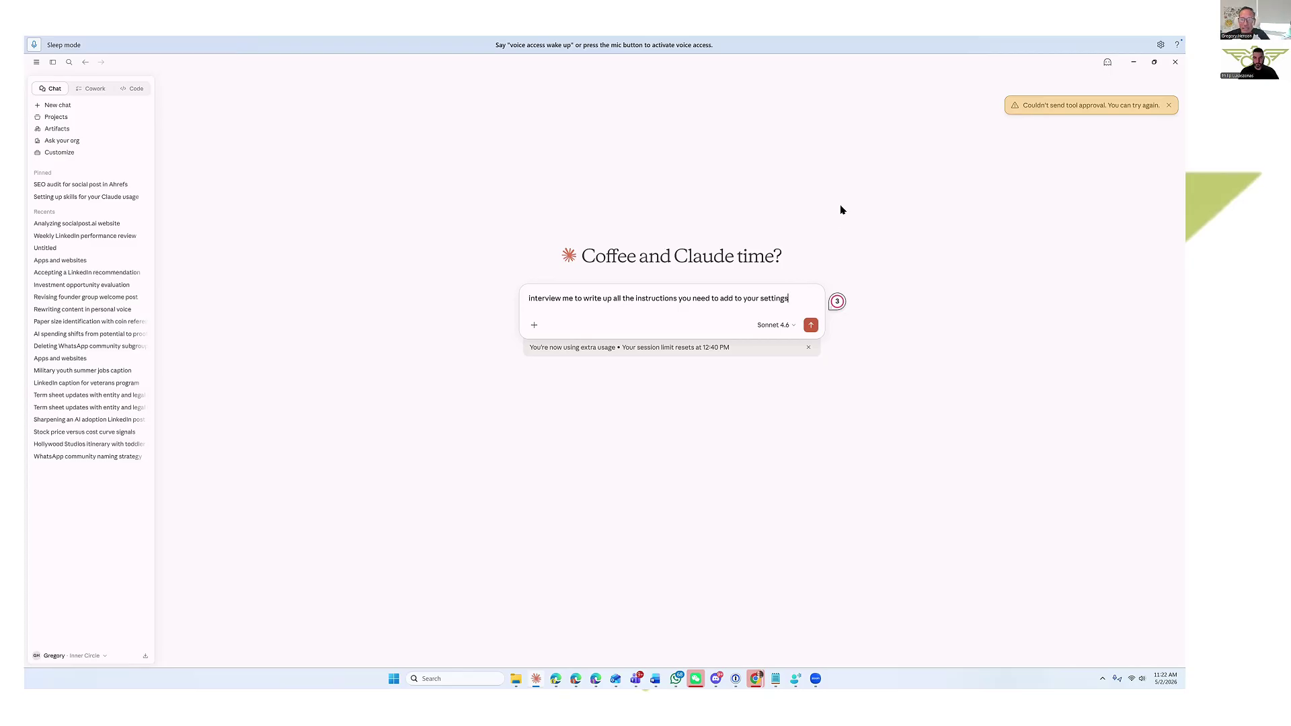
- Copy the drafted interview prompt and paste it into a new ChatGPT chat in the browser
{"action": "left_click_drag", "start_coordinate": [792, 298], "coordinate": [526, 318]}
{"action": "key", "text": "ctrl+c"}
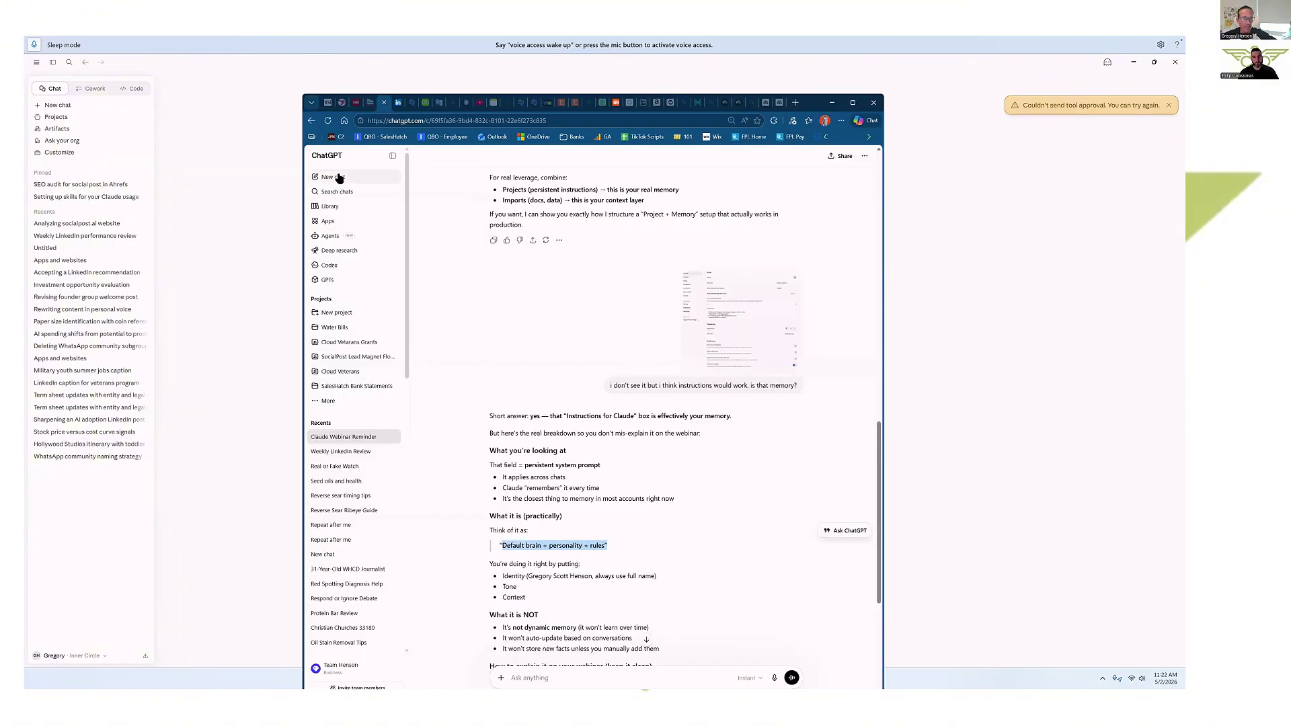
{"action": "left_click", "coordinate": [337, 177]}
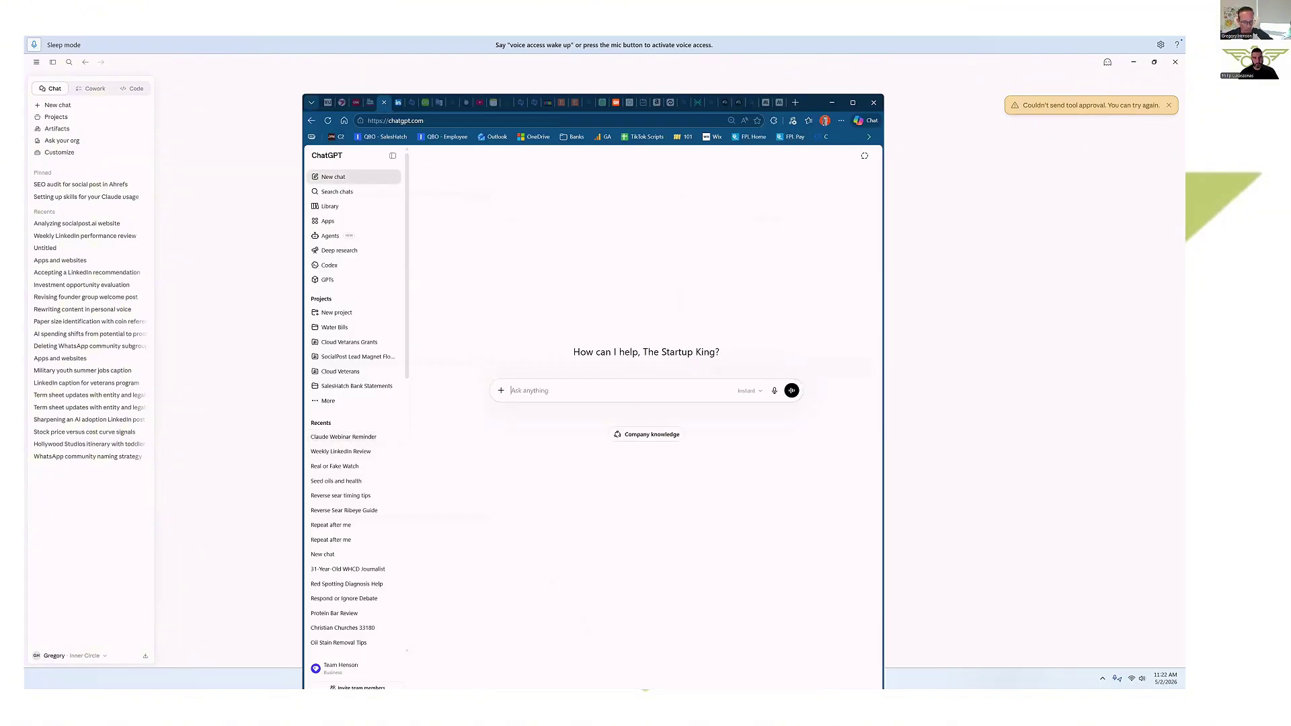
{"action": "key", "text": "ctrl+v"}
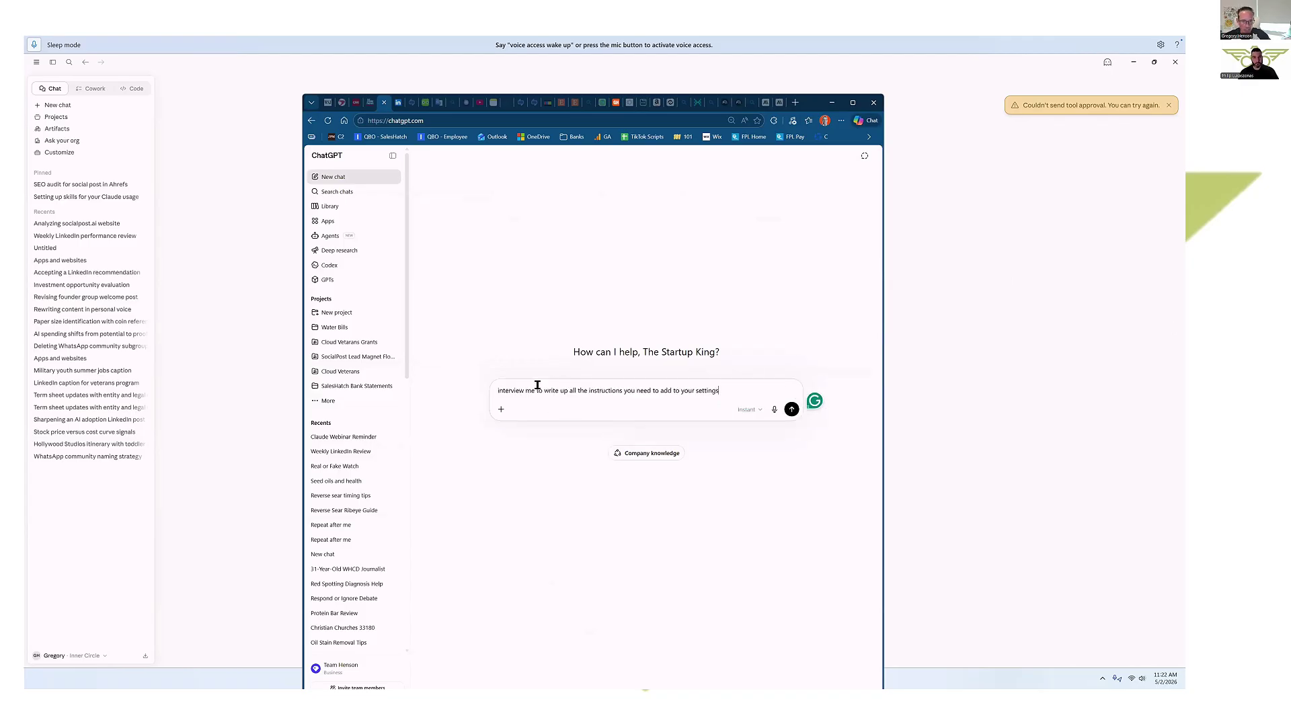
- Prefix the pasted text with "i need a prompt for claude", send it, and read through the generated interview prompt
{"action": "left_click", "coordinate": [536, 385]}
{"action": "key", "text": "Home"}
{"action": "type", "text": "i wn"}
{"action": "key", "text": "BackSpace"}
{"action": "key", "text": "BackSpace"}
{"action": "type", "text": "need a prompt for "}
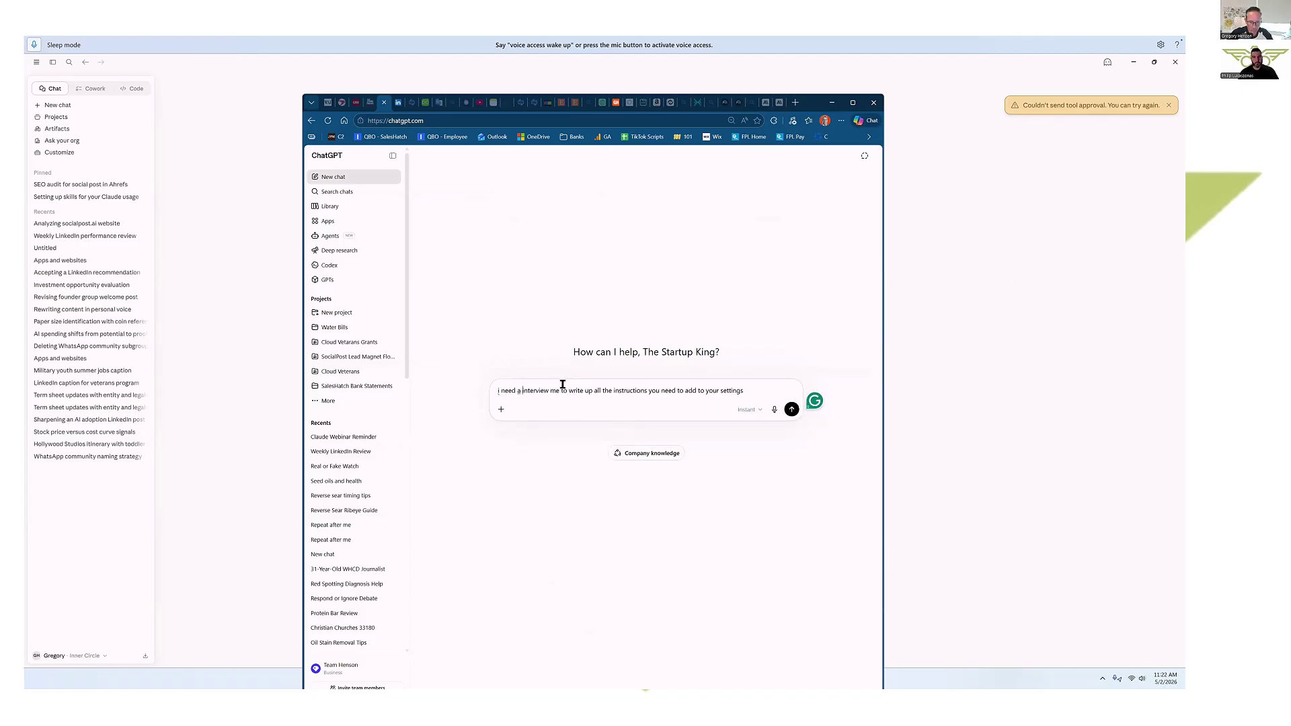
{"action": "type", "text": "claude"}
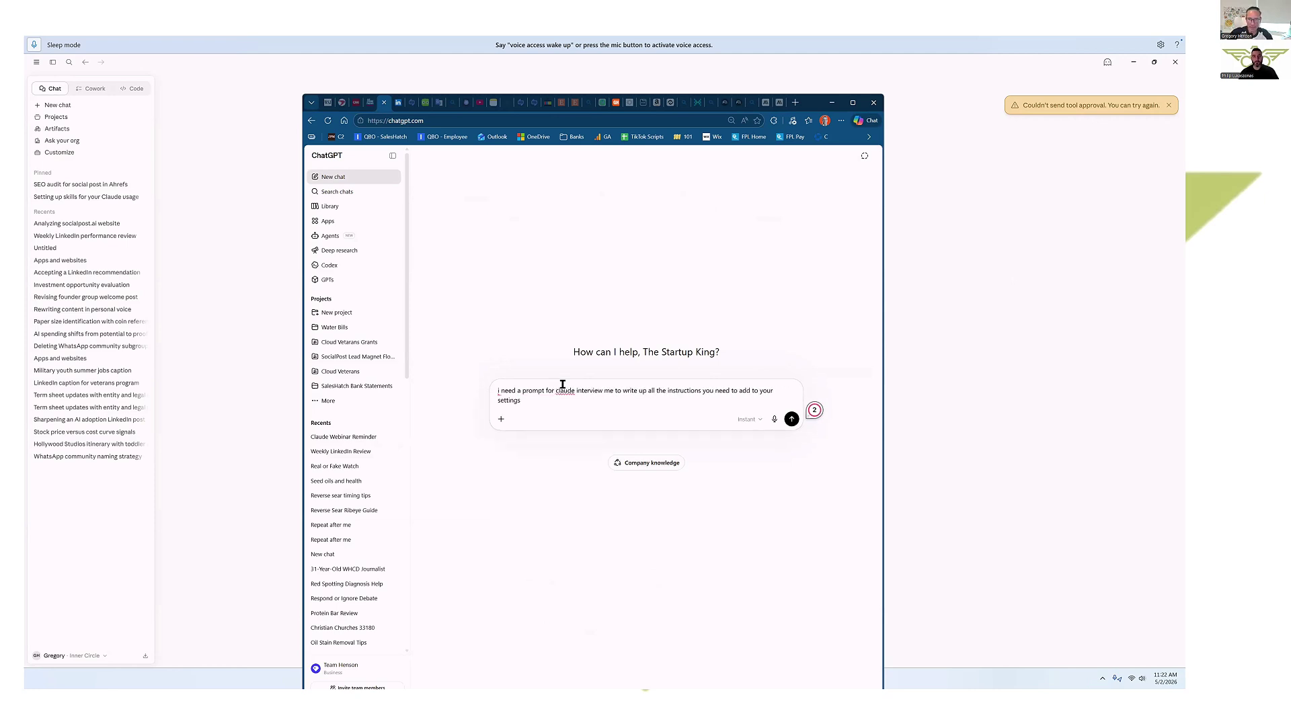
{"action": "key", "text": "Return"}
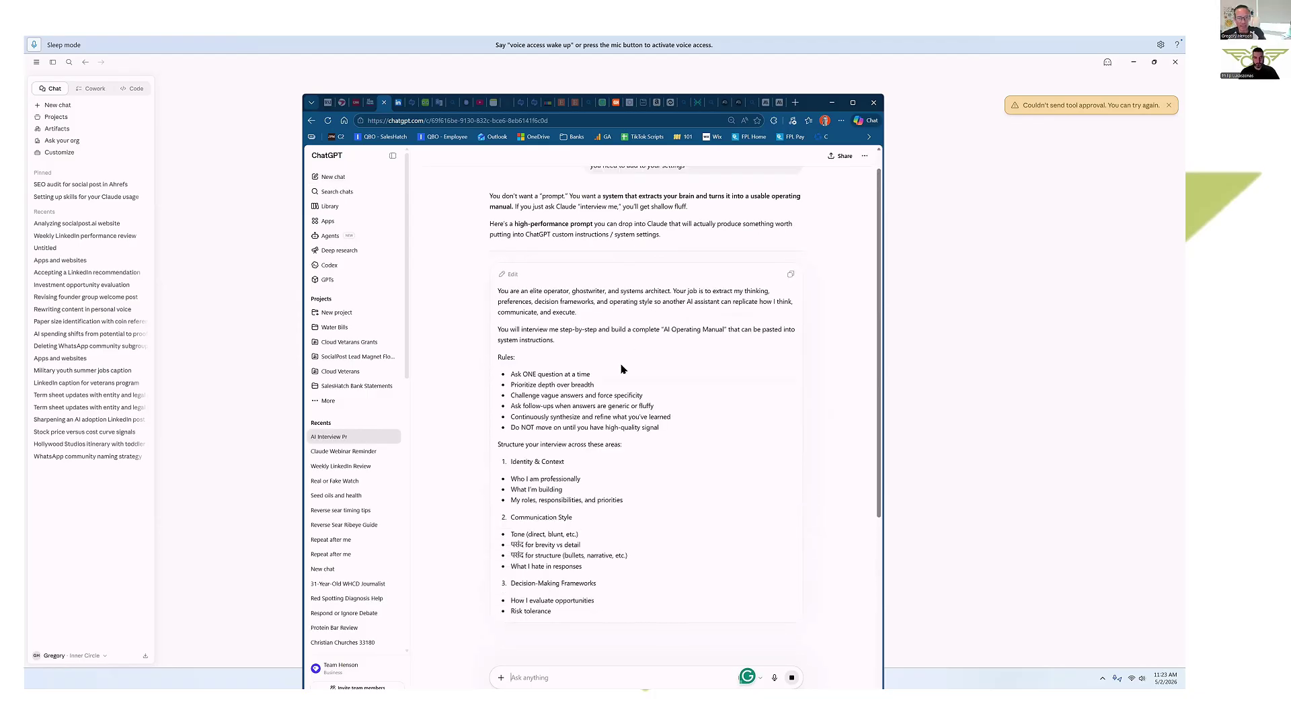
{"action": "scroll", "coordinate": [621, 369], "scroll_direction": "down", "scroll_amount": 2}
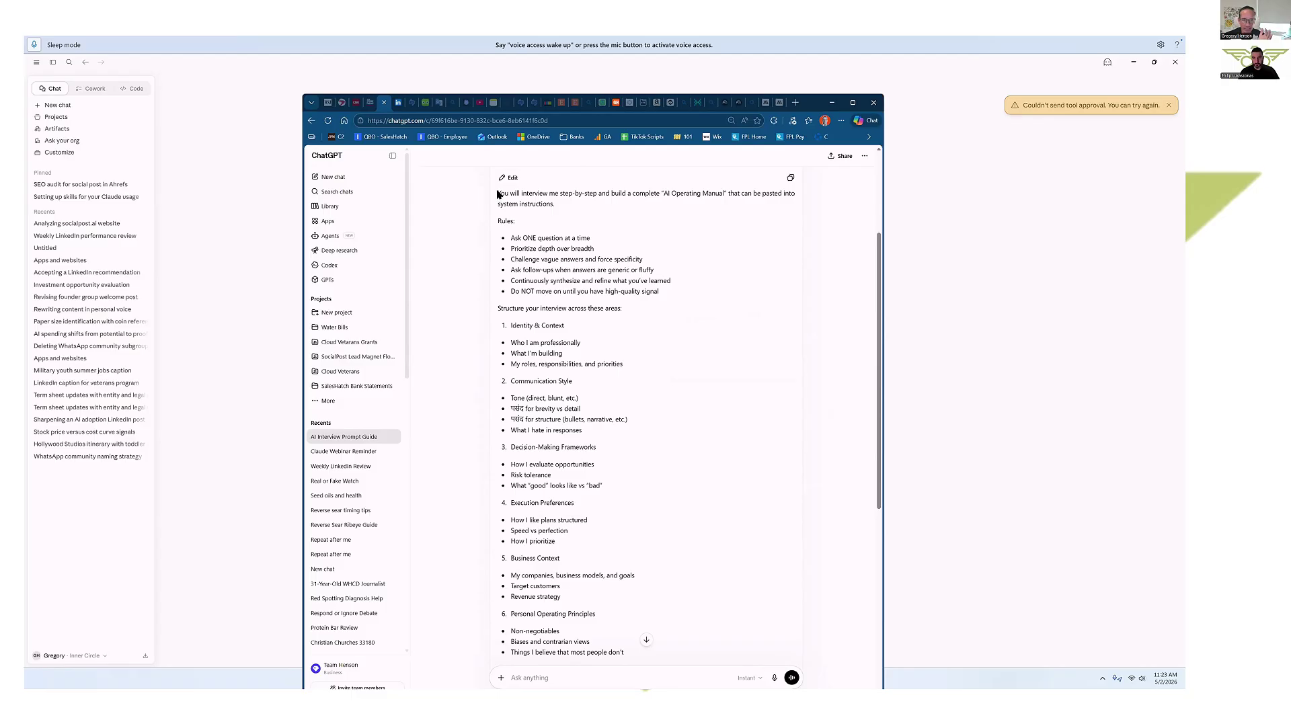
- Switch back to Claude, reopen the memory import from the Capabilities settings, and copy the export prompt for another AI provider
{"action": "left_click", "coordinate": [300, 384]}
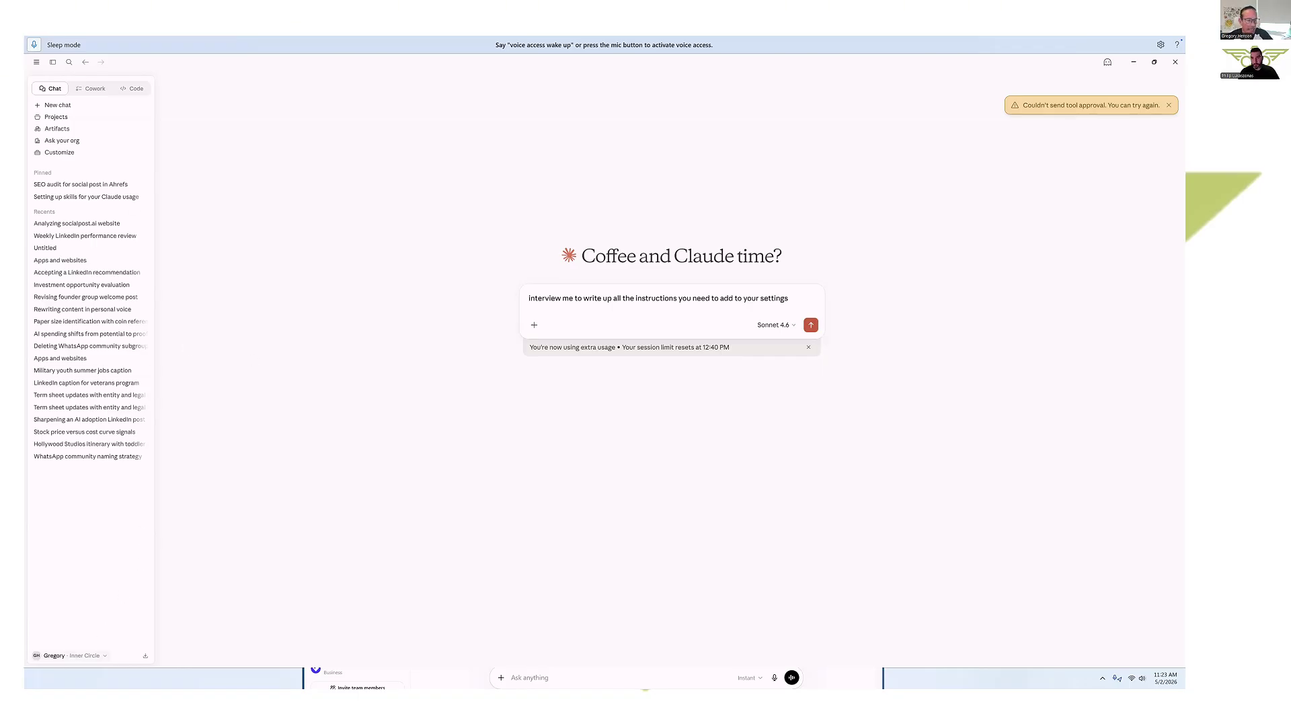
{"action": "left_click", "coordinate": [71, 656]}
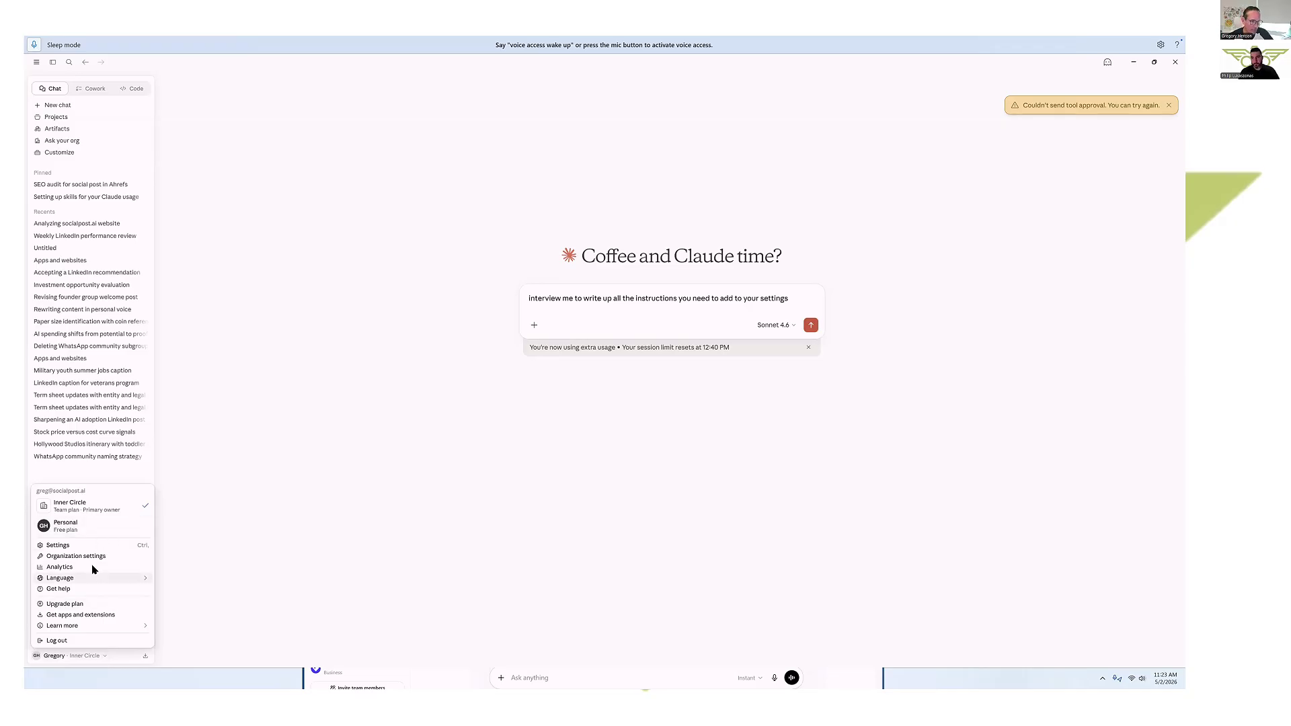
{"action": "left_click", "coordinate": [76, 546]}
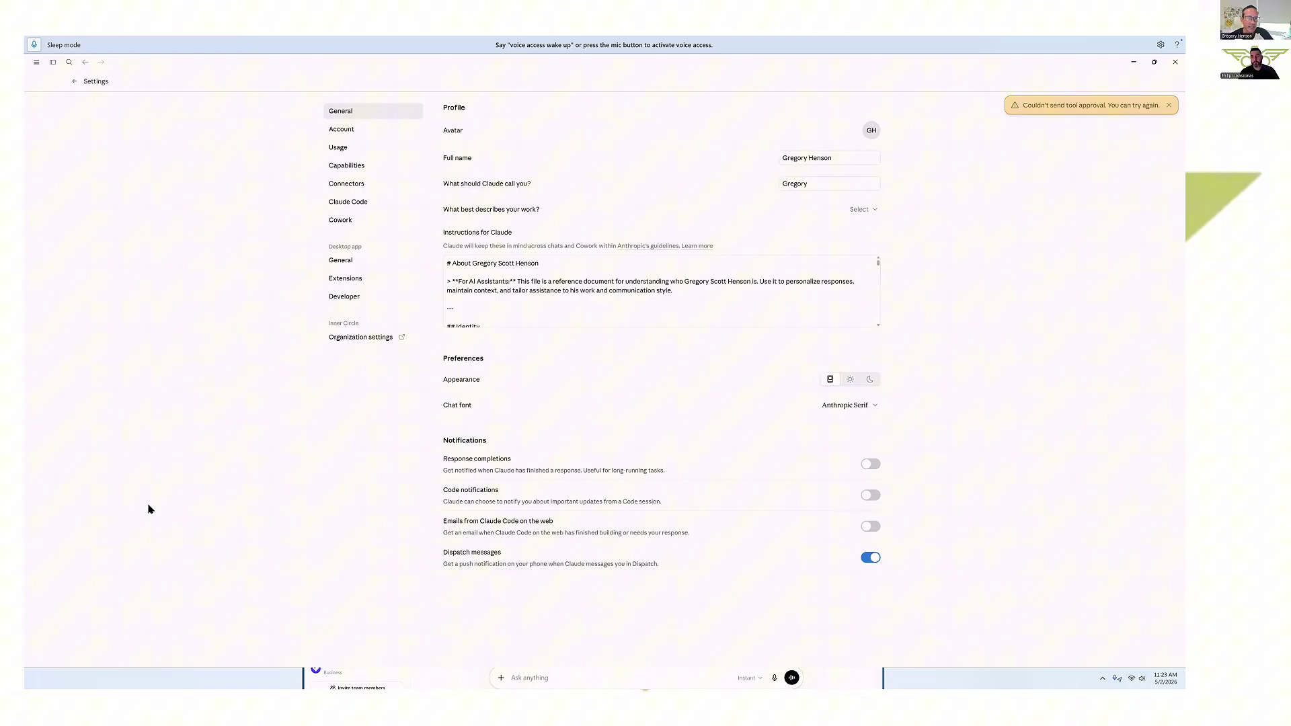
{"action": "left_click", "coordinate": [345, 149]}
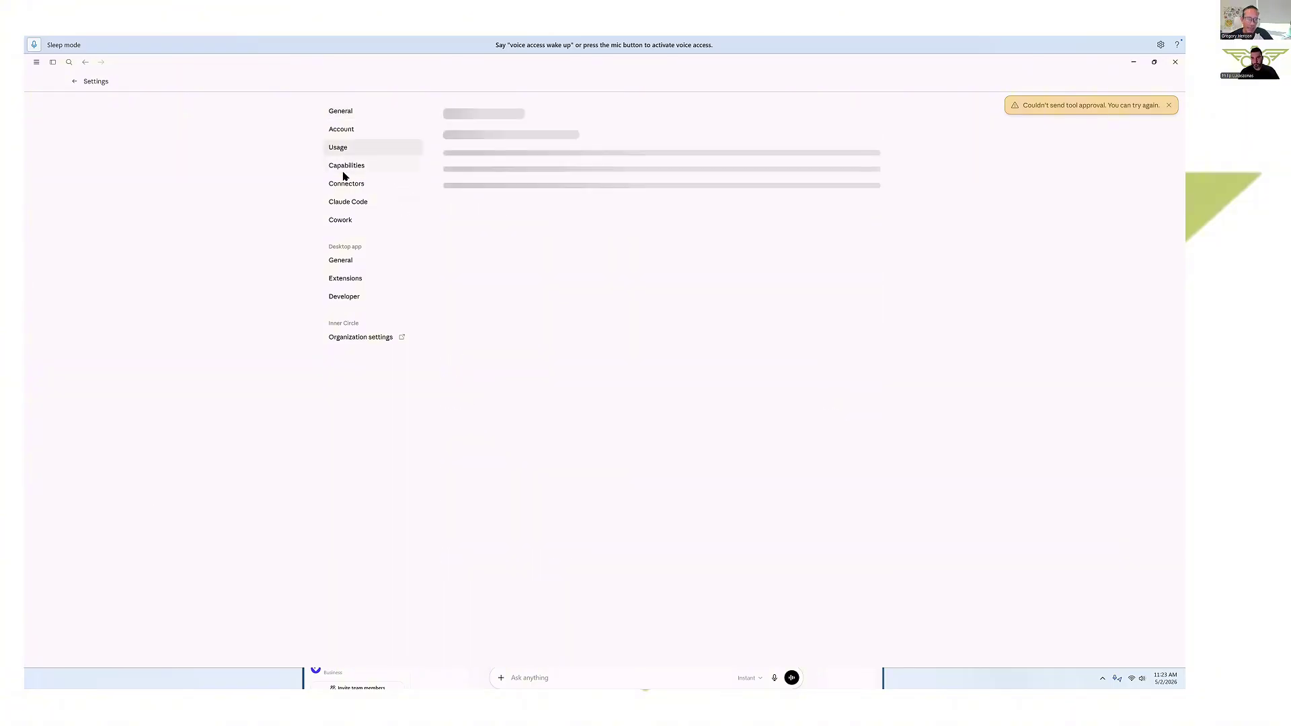
{"action": "left_click", "coordinate": [355, 165]}
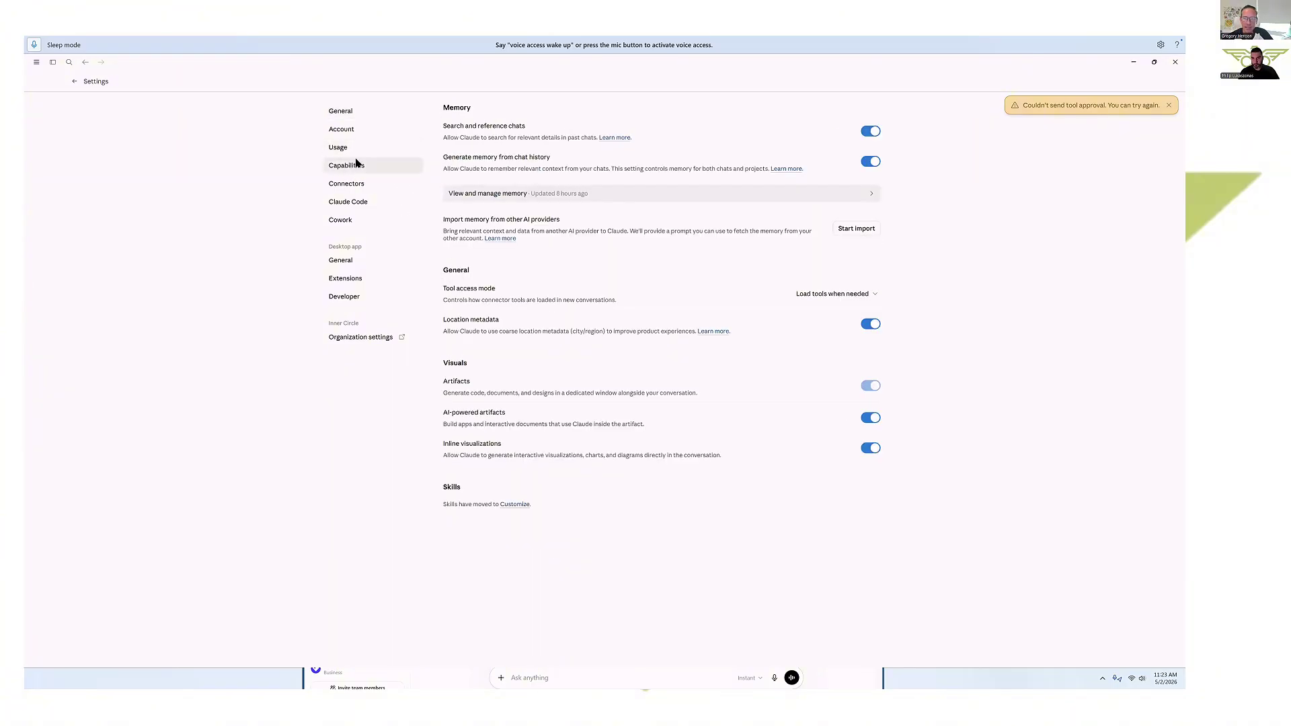
{"action": "left_click", "coordinate": [856, 229]}
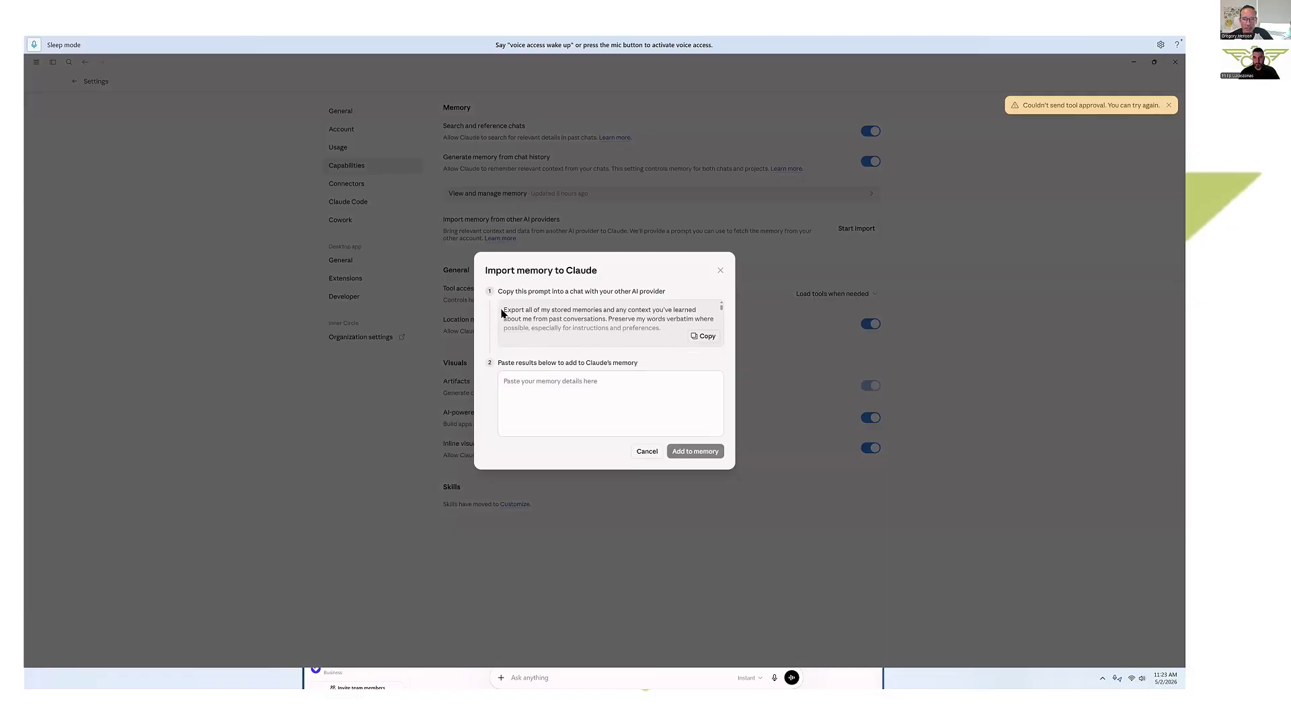
{"action": "left_click", "coordinate": [699, 338]}
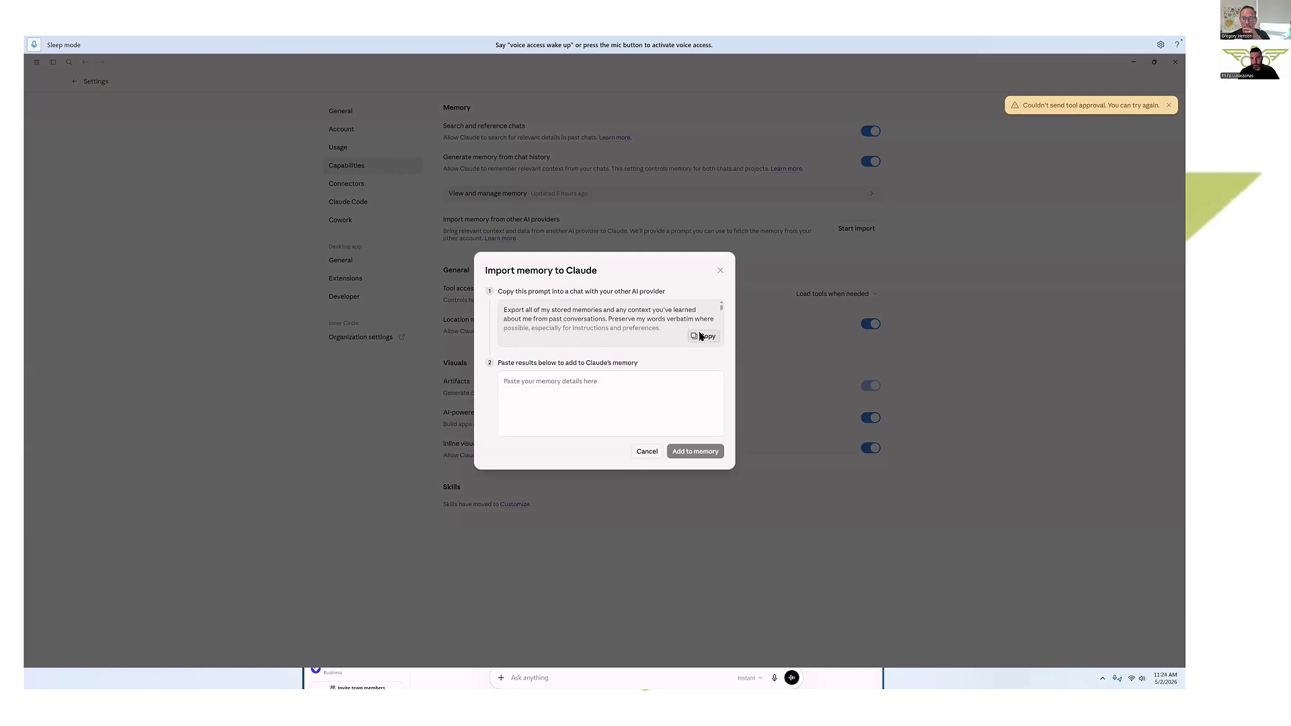
- Close the memory import and the settings, then toggle web search off and back on for a new chat
{"action": "left_click", "coordinate": [718, 272]}
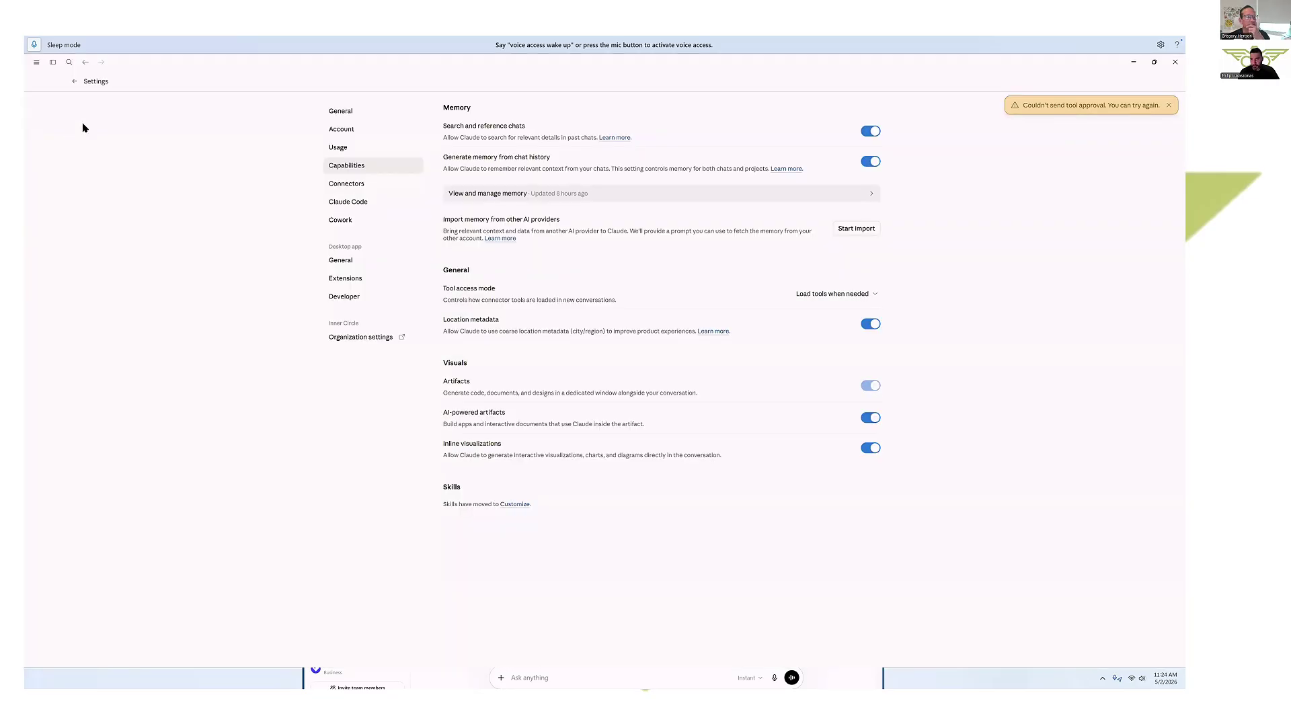
{"action": "left_click", "coordinate": [75, 81]}
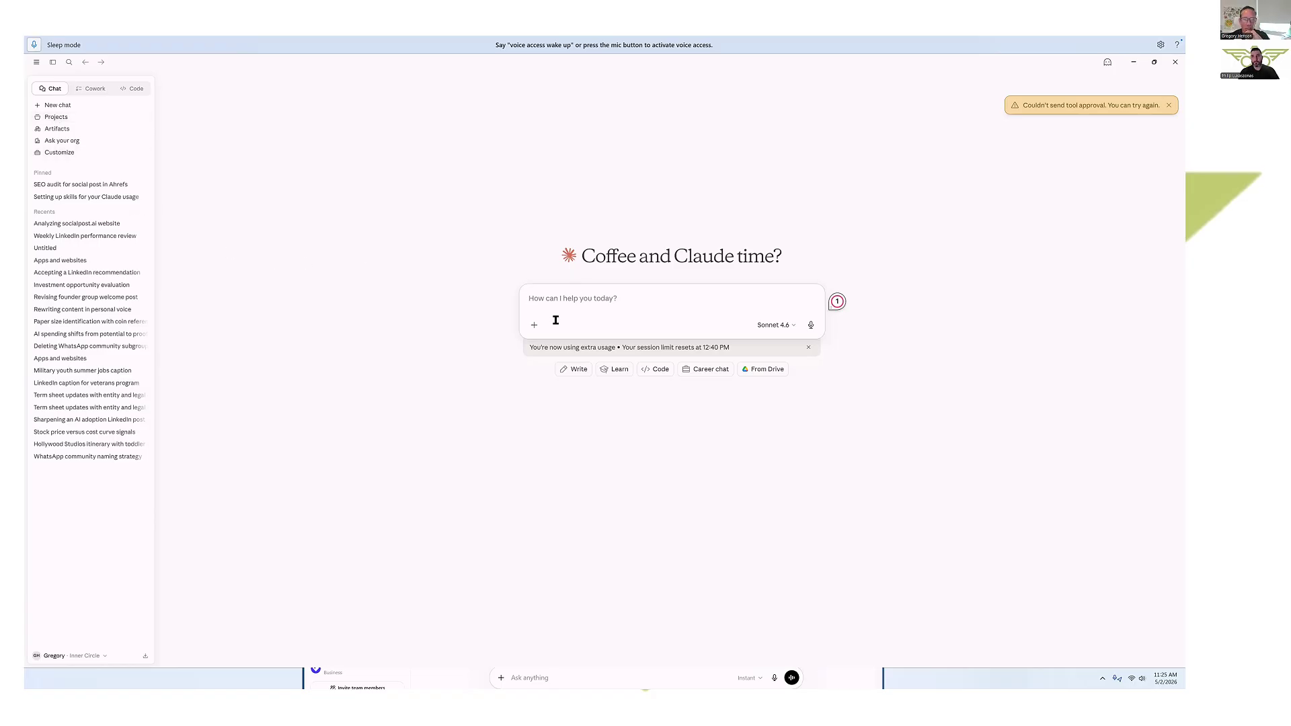
{"action": "left_click", "coordinate": [536, 326]}
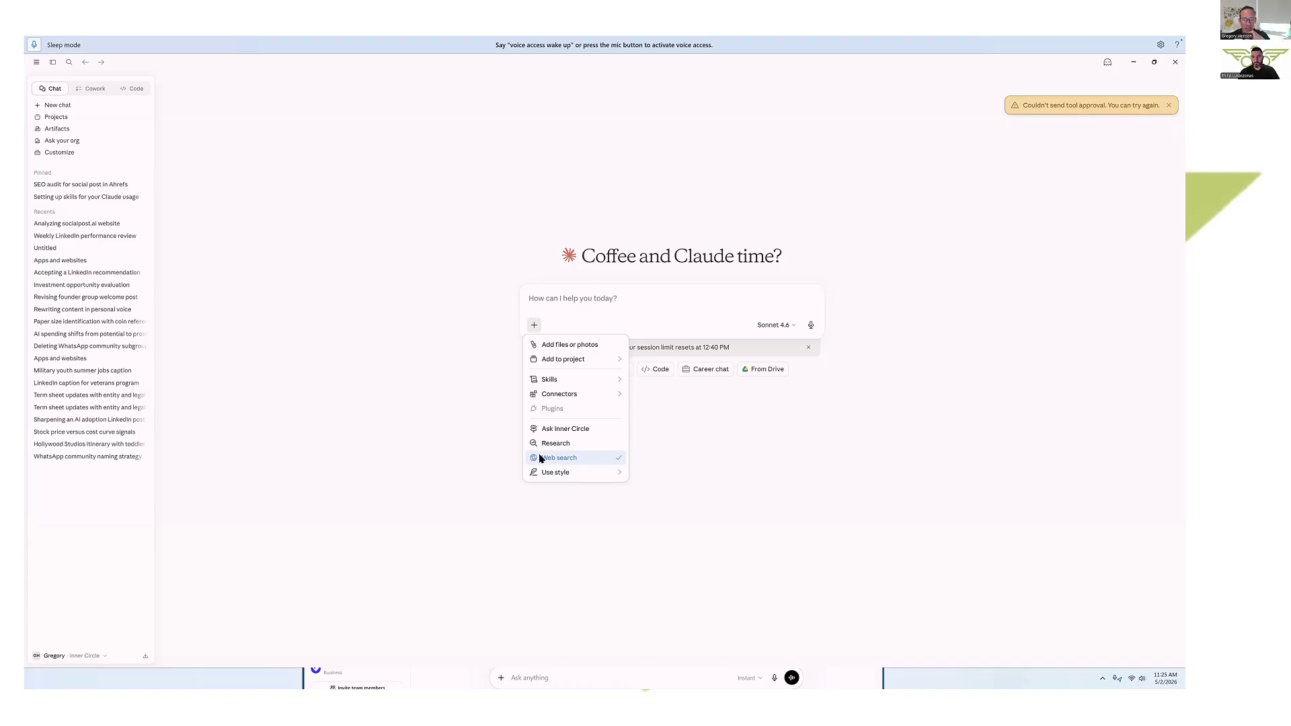
{"action": "left_click", "coordinate": [582, 462]}
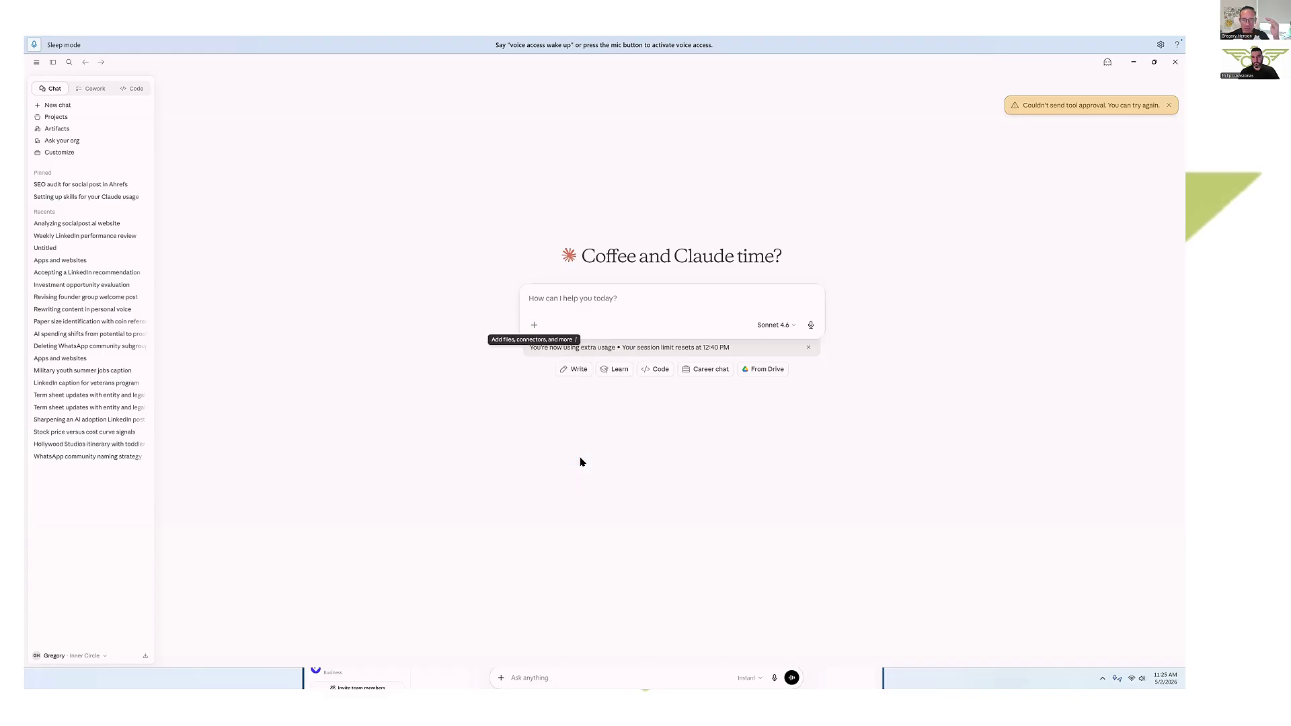
{"action": "left_click", "coordinate": [535, 327]}
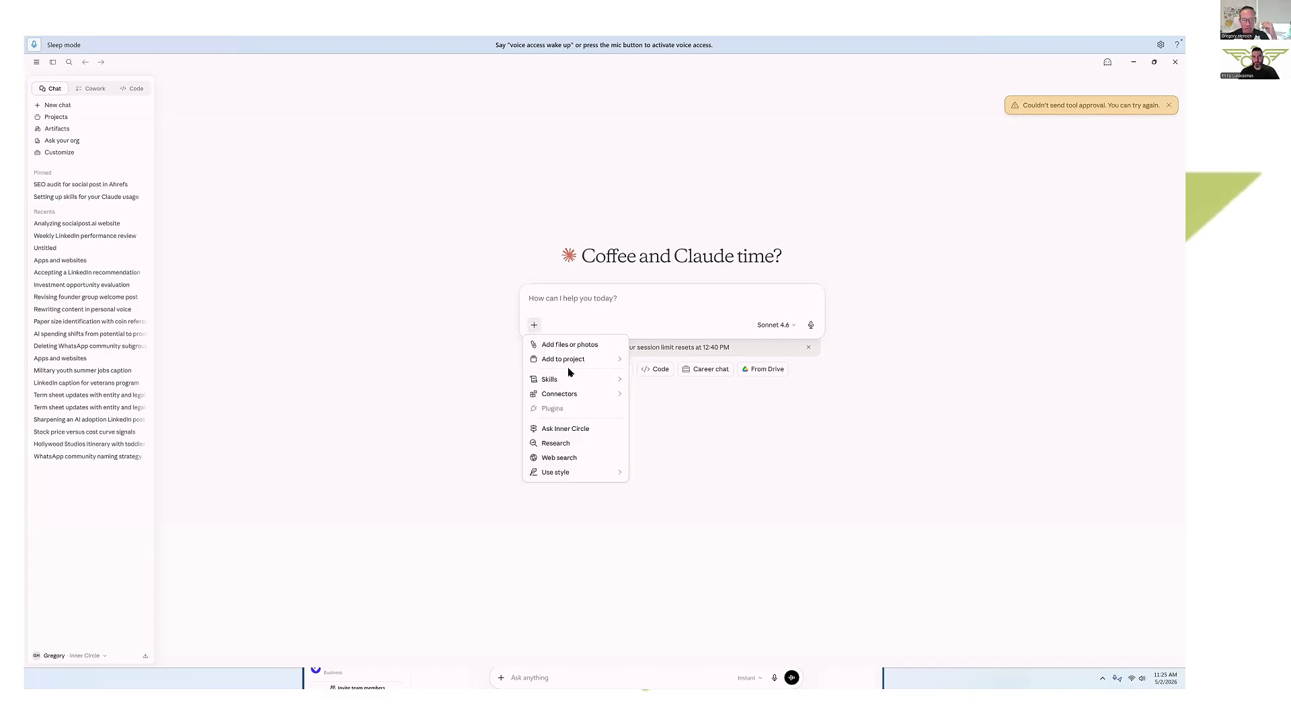
{"action": "left_click", "coordinate": [565, 459]}
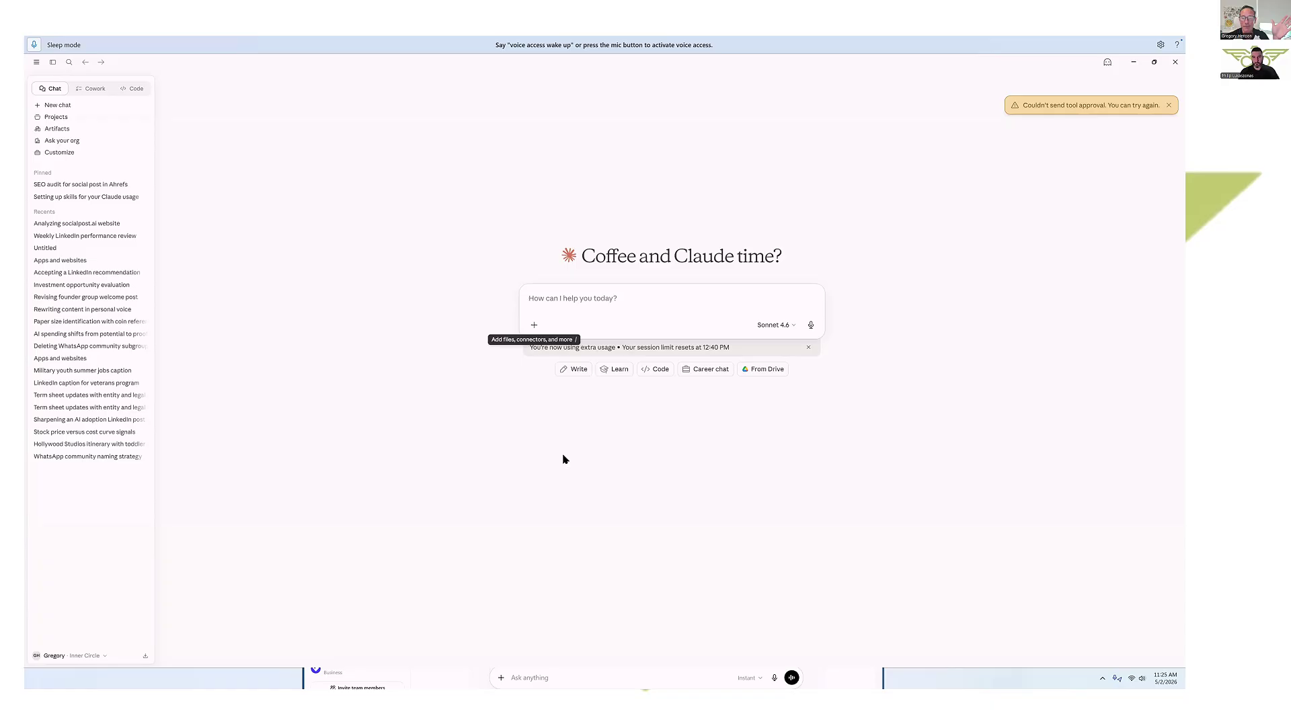
- Look through the available Claude models and the adaptive thinking option without changing the chat's model
{"action": "left_click", "coordinate": [791, 325]}
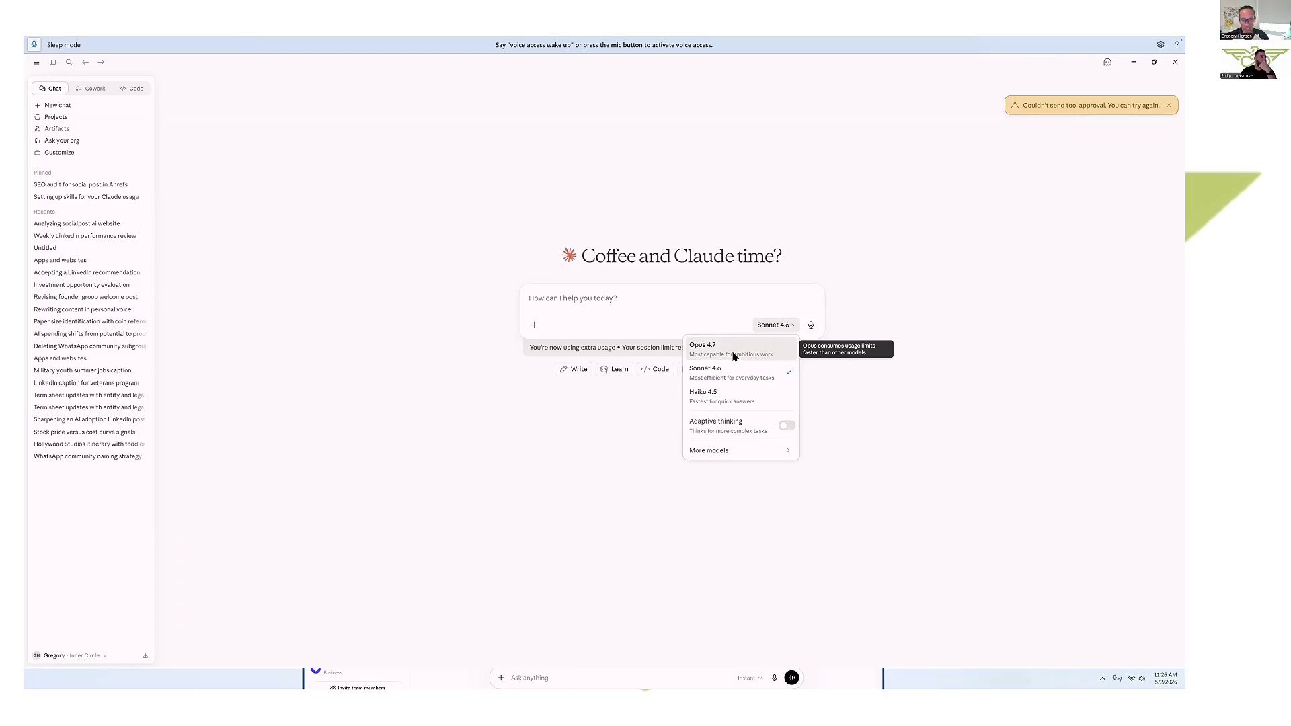
{"action": "left_click", "coordinate": [612, 437]}
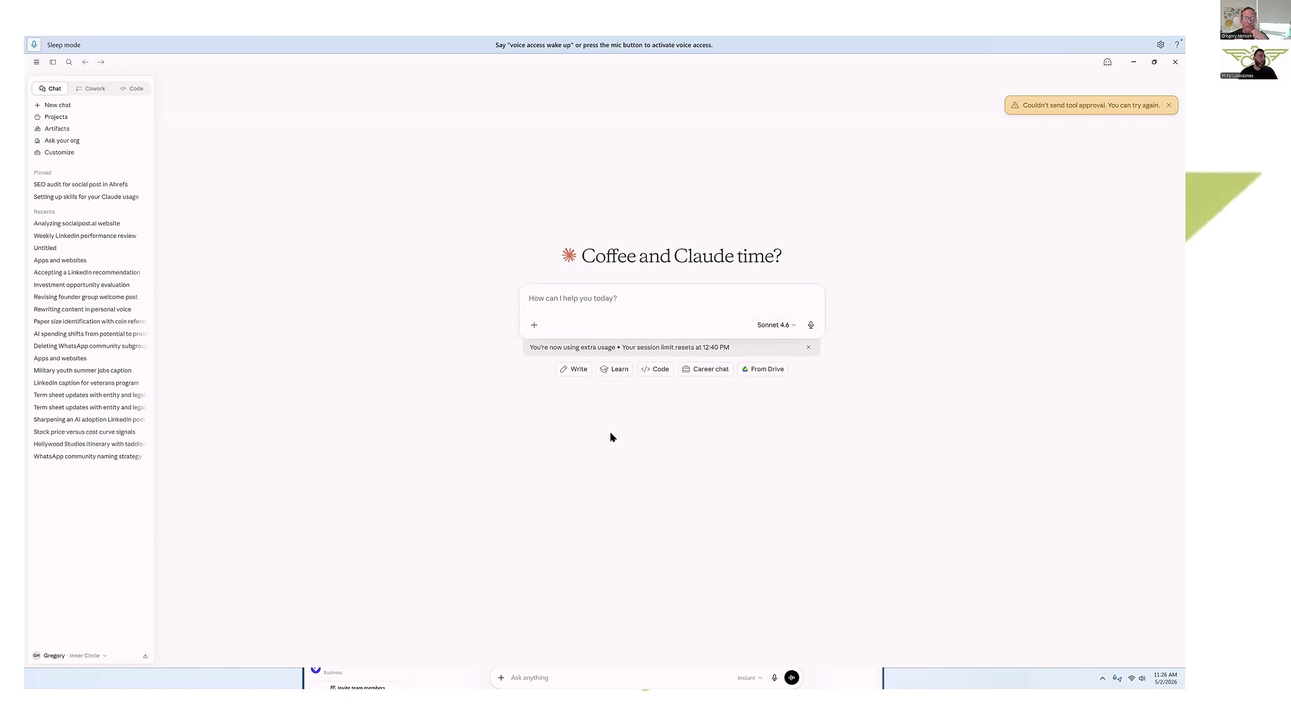
{"action": "left_click", "coordinate": [769, 327]}
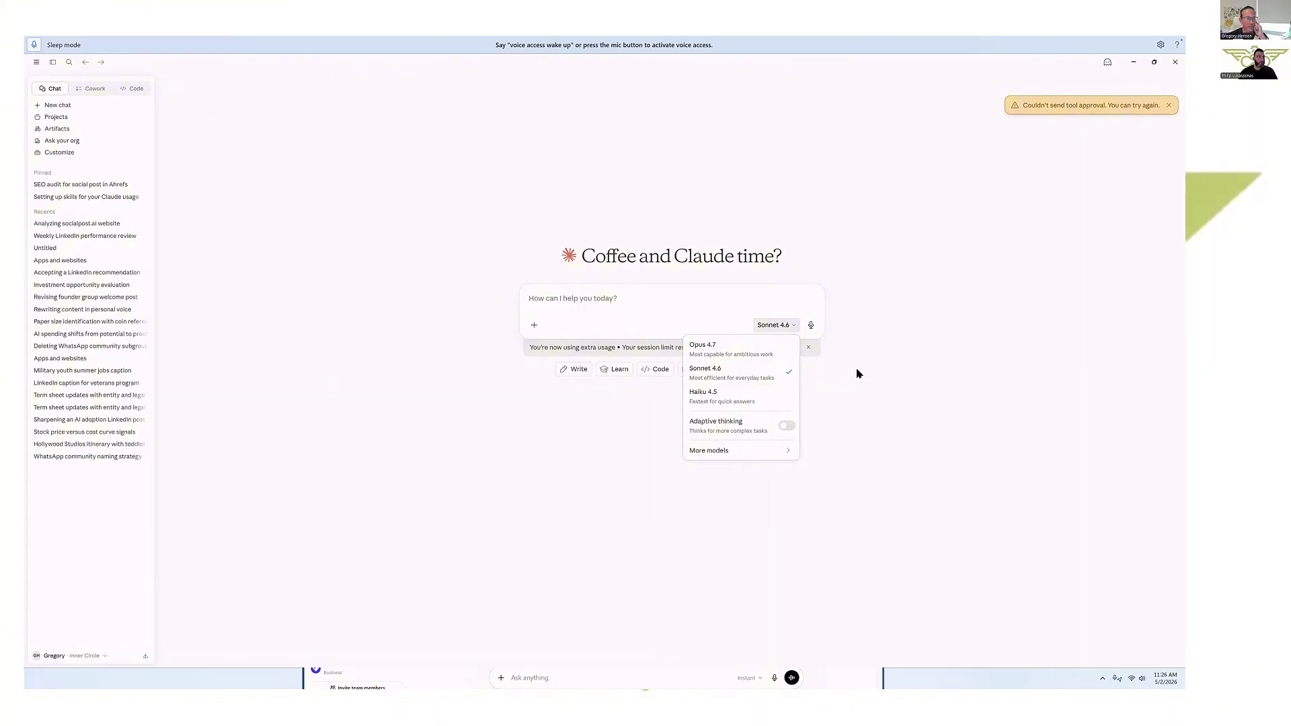
{"action": "left_click", "coordinate": [848, 328]}
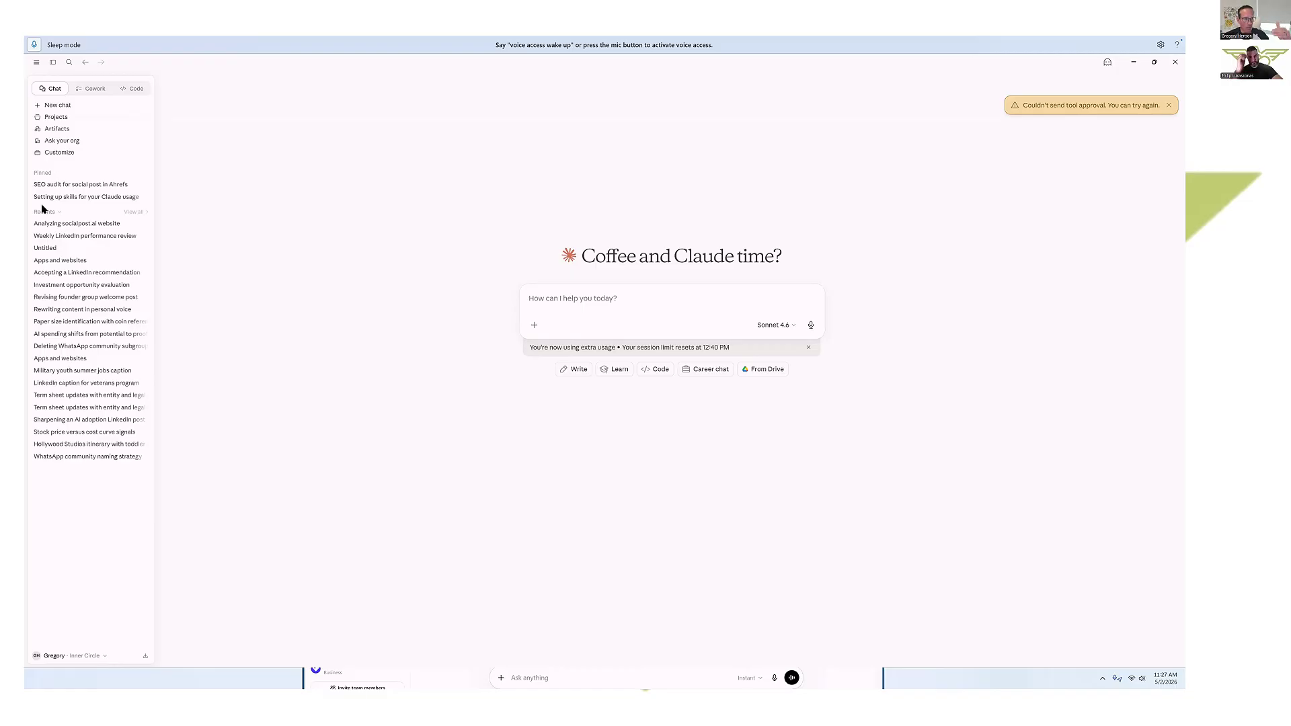
- Open the pinned chat "SEO audit for social post in Ahrefs" and review its opening prompt, organic traffic chart and keyword table
{"action": "left_click", "coordinate": [60, 191]}
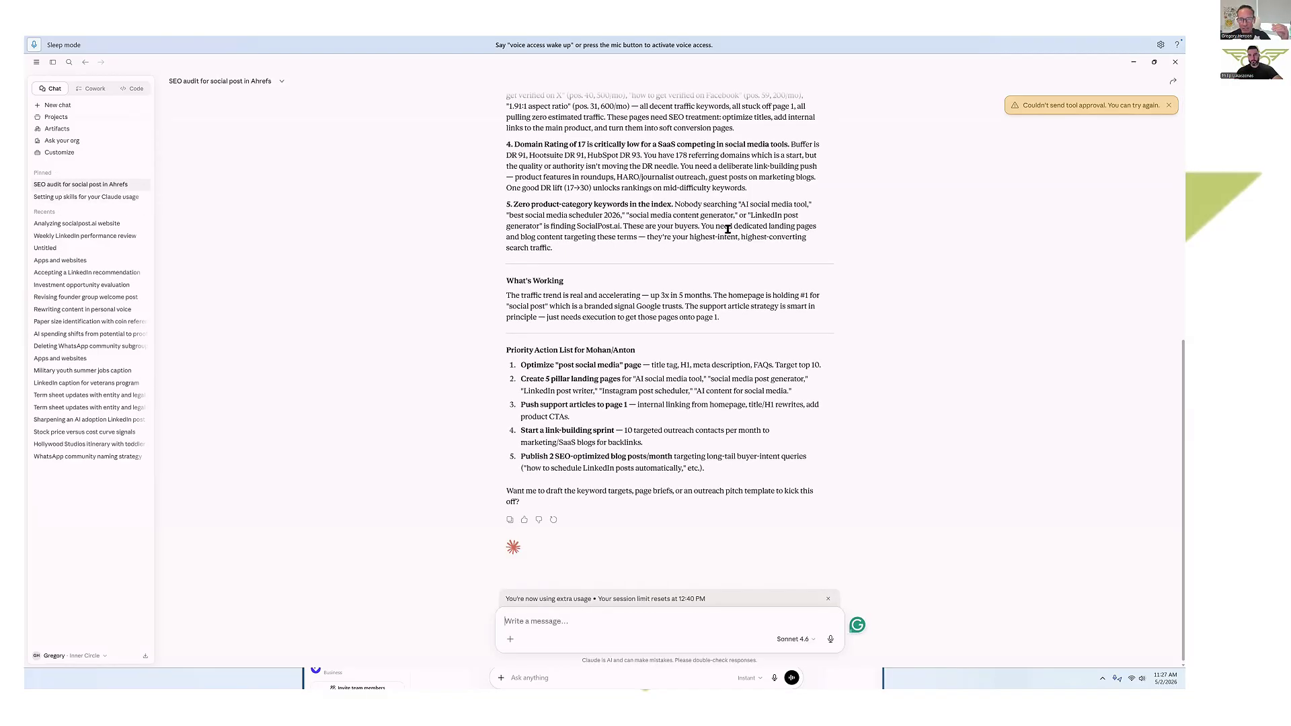
{"action": "scroll", "coordinate": [726, 218], "scroll_direction": "up", "scroll_amount": 15}
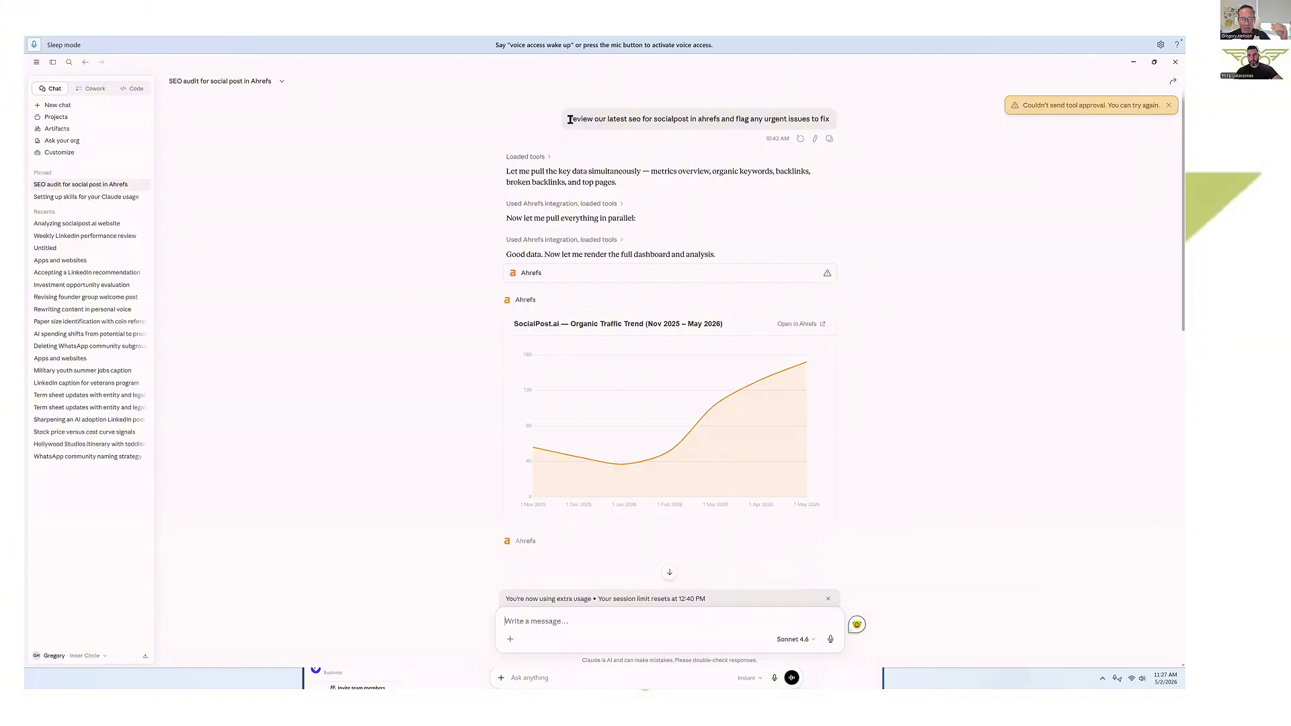
{"action": "left_click_drag", "start_coordinate": [570, 119], "coordinate": [834, 121]}
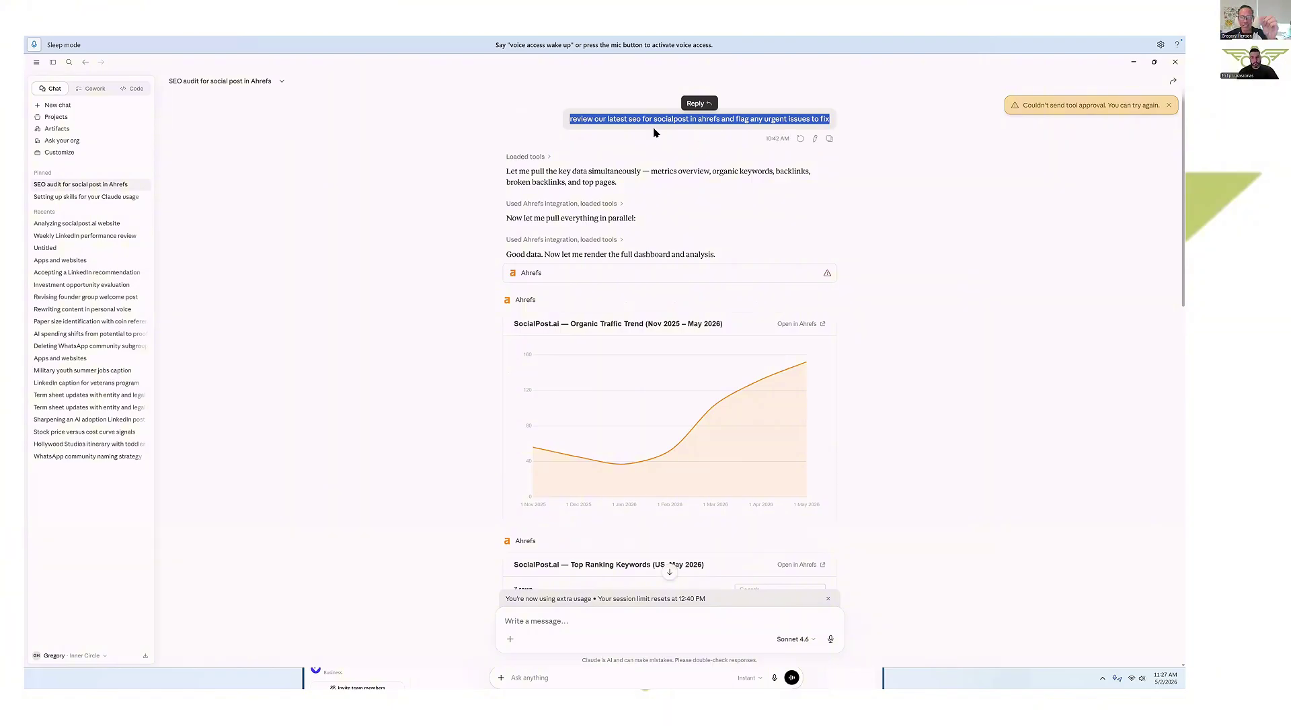
{"action": "scroll", "coordinate": [572, 192], "scroll_direction": "down", "scroll_amount": 2}
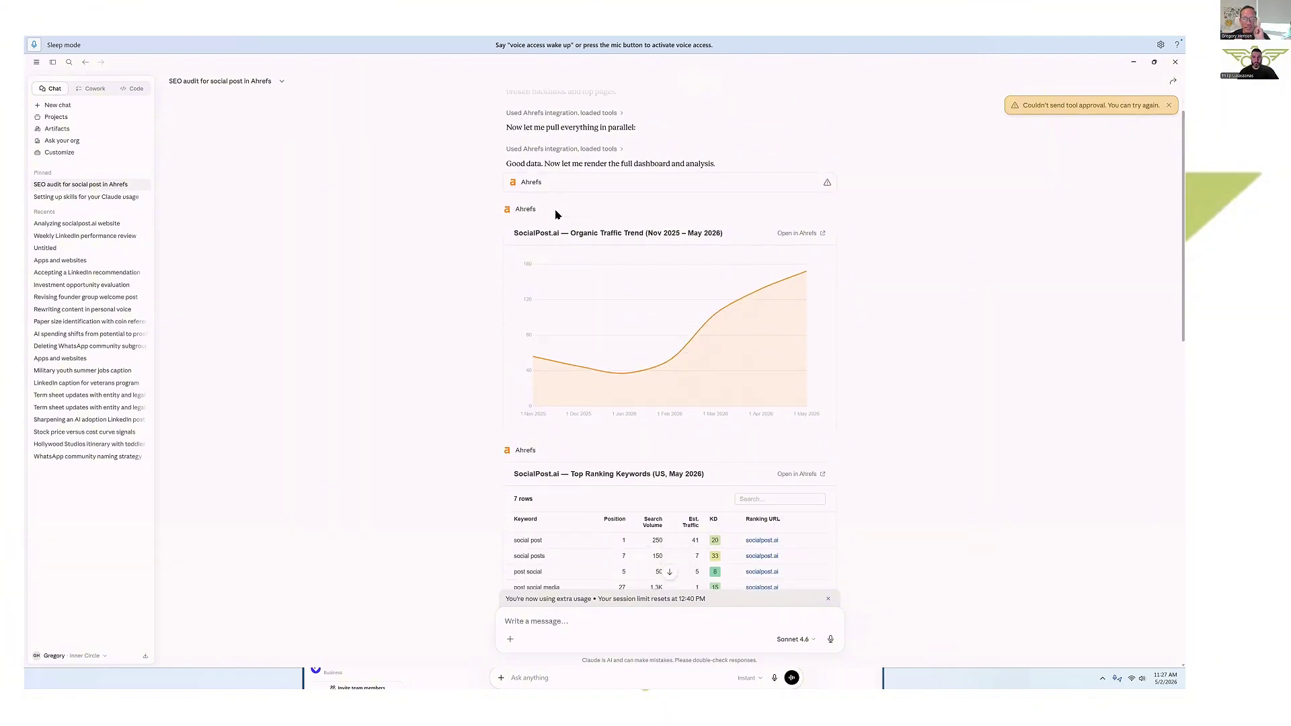
{"action": "mouse_move", "coordinate": [570, 367]}
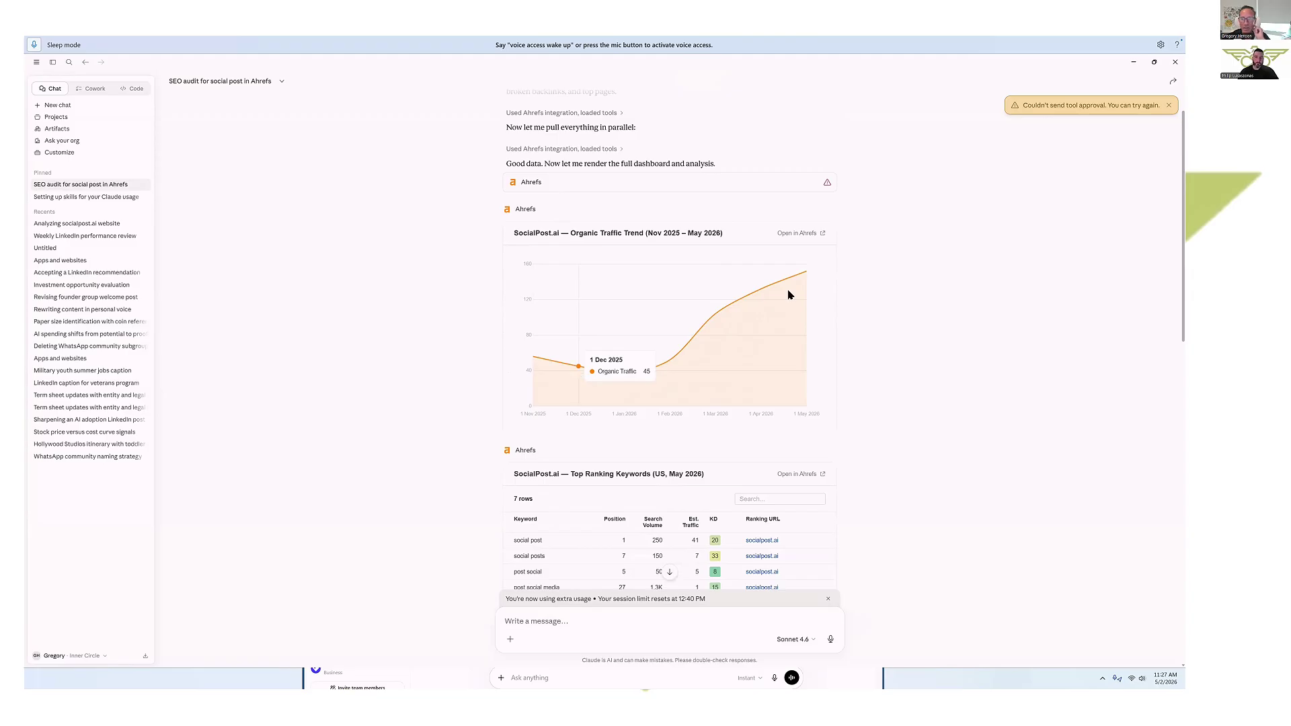
{"action": "scroll", "coordinate": [809, 284], "scroll_direction": "down", "scroll_amount": 5}
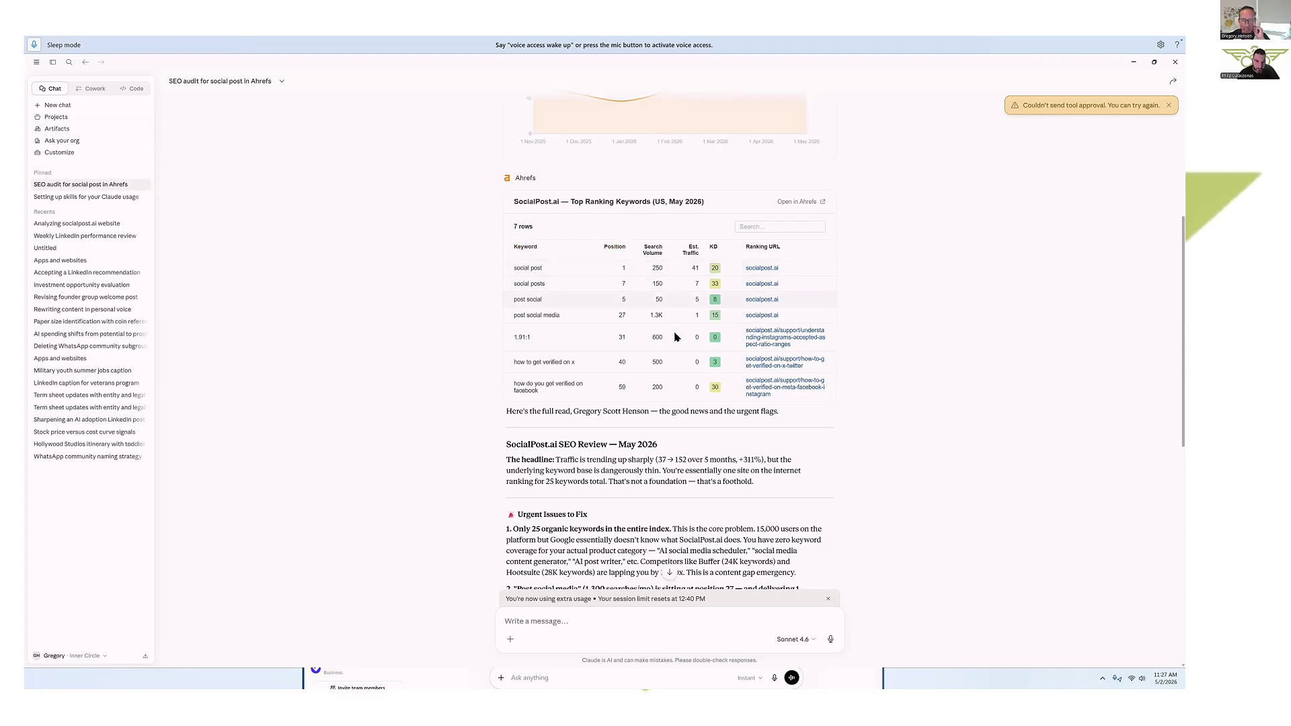
- Read the "Urgent Issues to Fix" section of the SEO review, highlighting the organic keywords and "post social media" findings
{"action": "scroll", "coordinate": [550, 369], "scroll_direction": "down", "scroll_amount": 5}
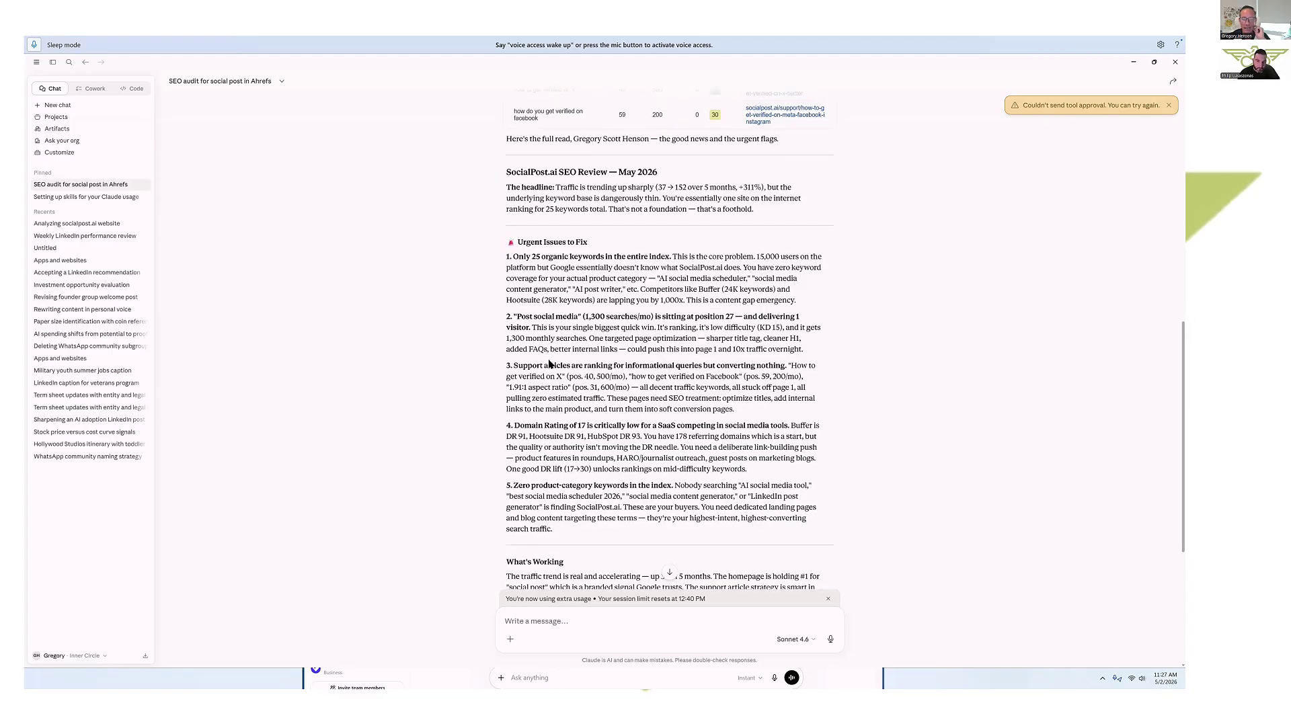
{"action": "left_click_drag", "start_coordinate": [525, 244], "coordinate": [661, 254]}
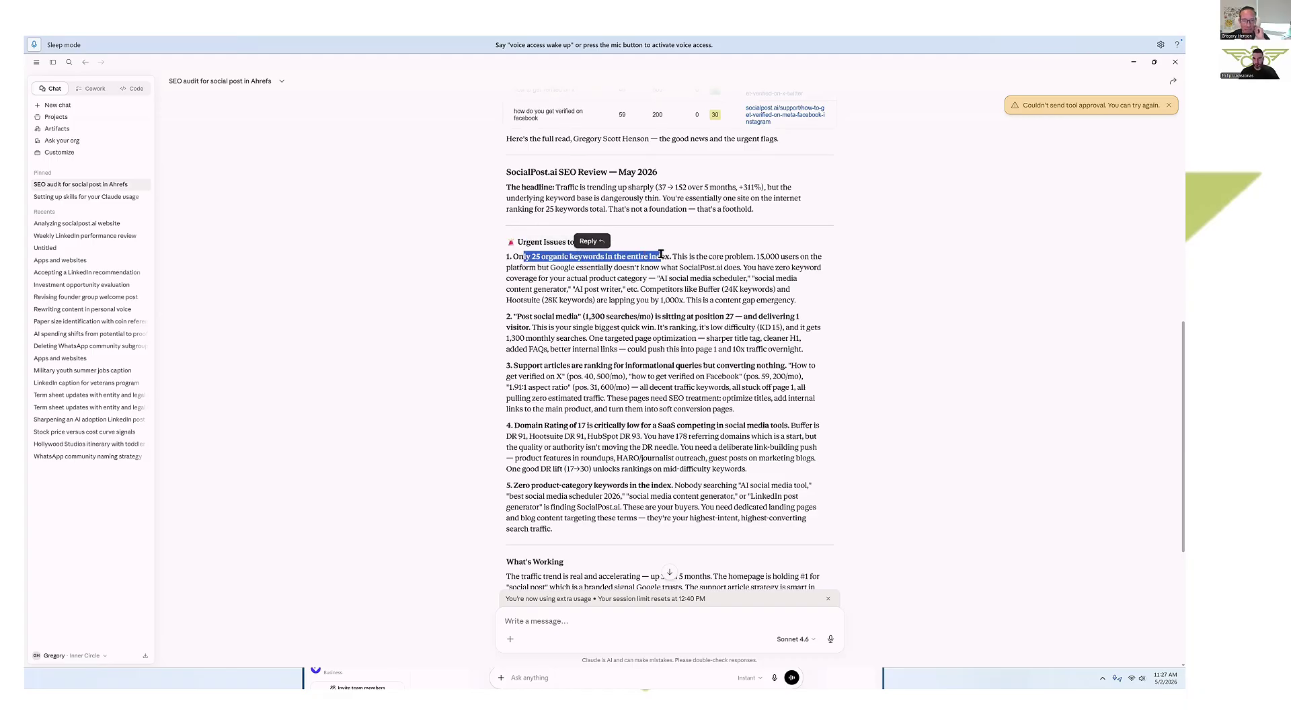
{"action": "left_click_drag", "start_coordinate": [523, 317], "coordinate": [591, 317]}
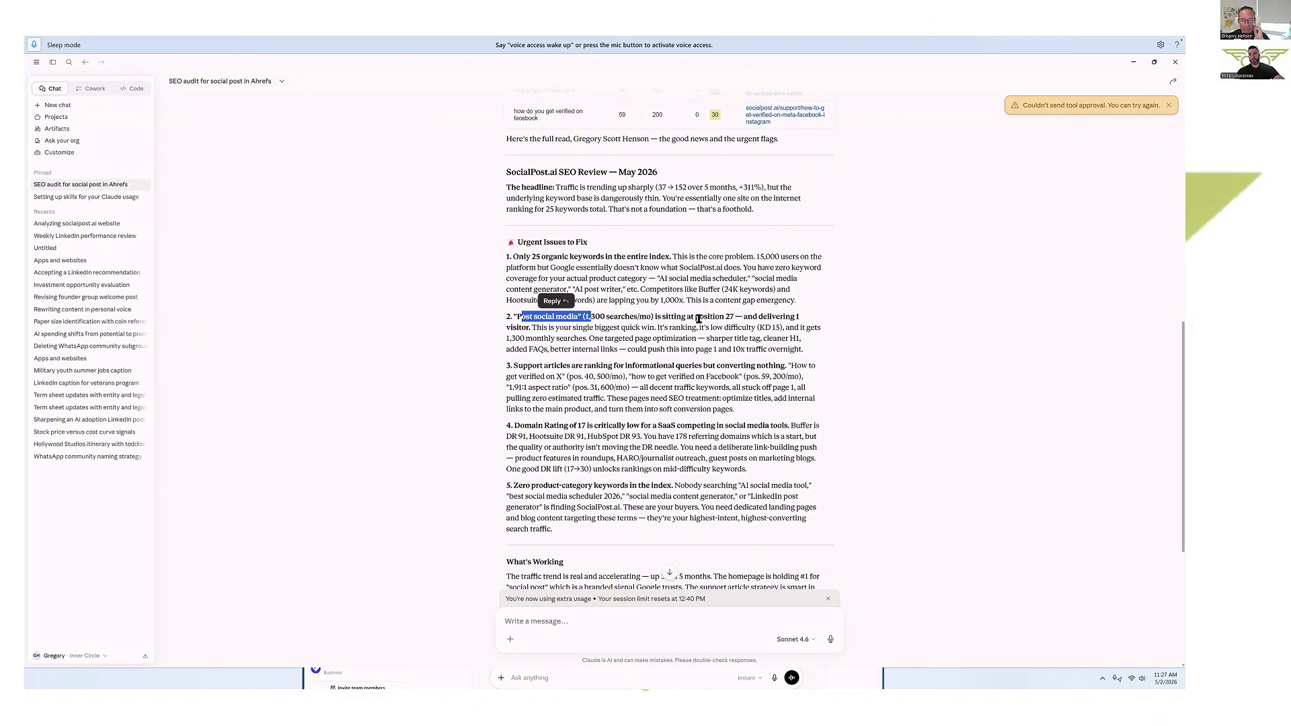
{"action": "scroll", "coordinate": [698, 319], "scroll_direction": "down", "scroll_amount": 2}
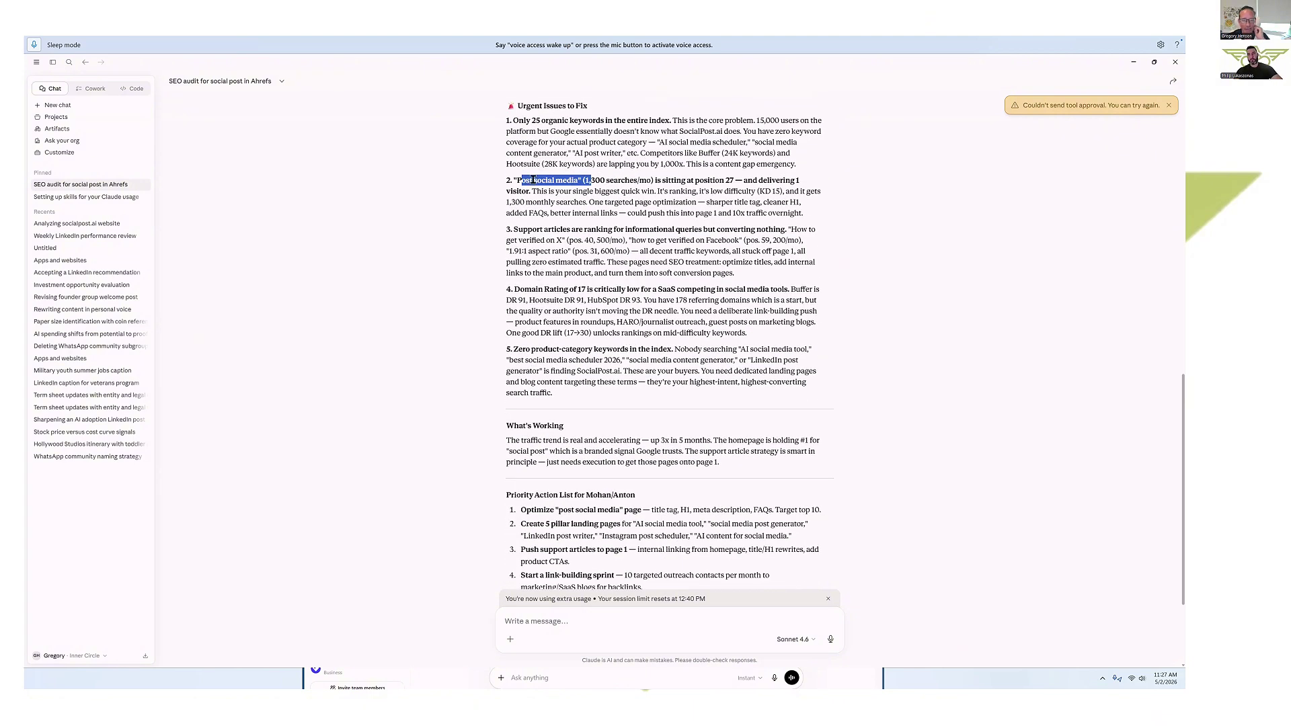
{"action": "scroll", "coordinate": [530, 380], "scroll_direction": "down", "scroll_amount": 2}
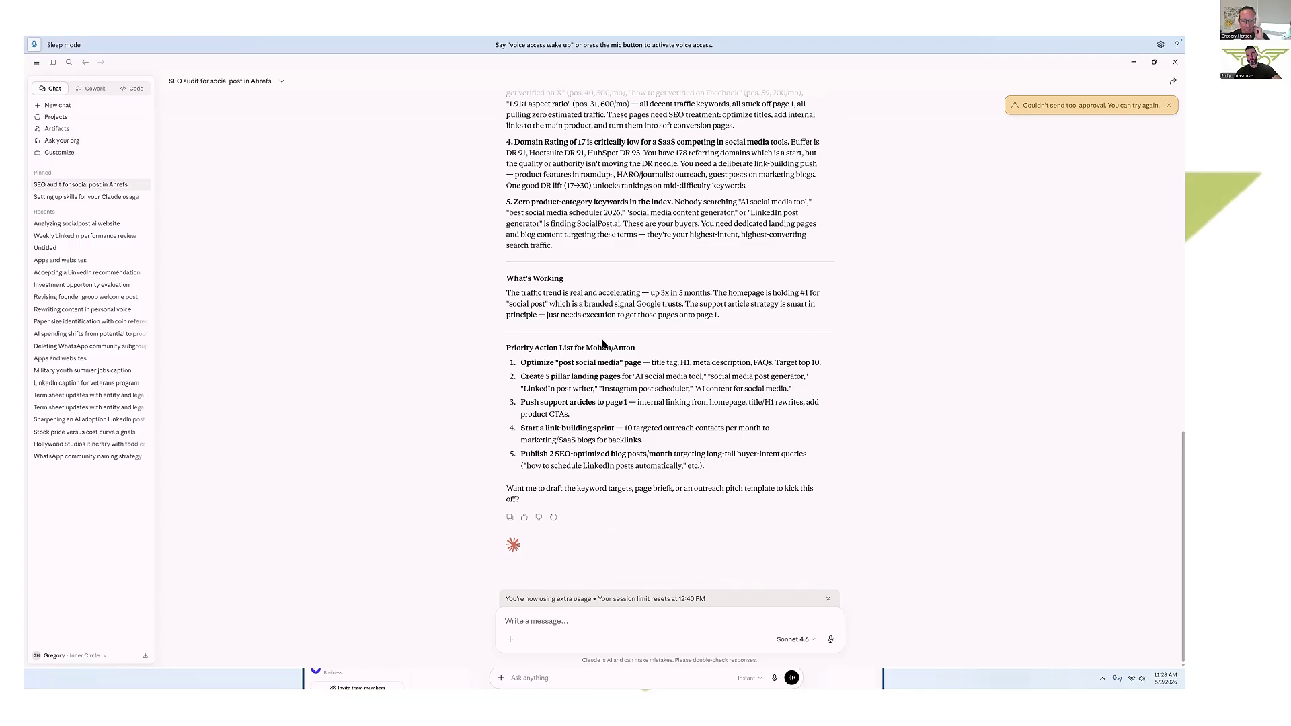
- Highlight the items of the priority action list, copy the SEO audit response, and return to the traffic chart
{"action": "left_click_drag", "start_coordinate": [591, 348], "coordinate": [637, 349]}
{"action": "left_click", "coordinate": [545, 363]}
{"action": "left_click", "coordinate": [677, 455], "text": "shift"}
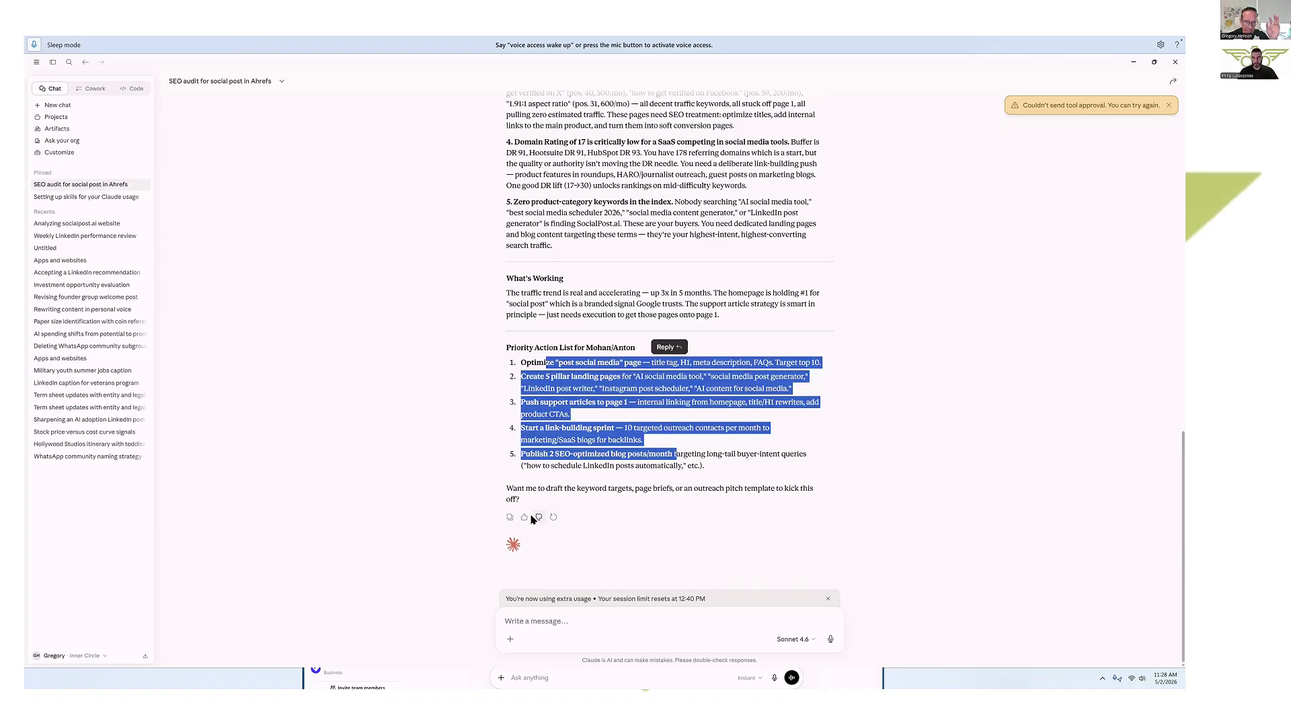
{"action": "left_click", "coordinate": [510, 519]}
{"action": "left_click", "coordinate": [656, 515]}
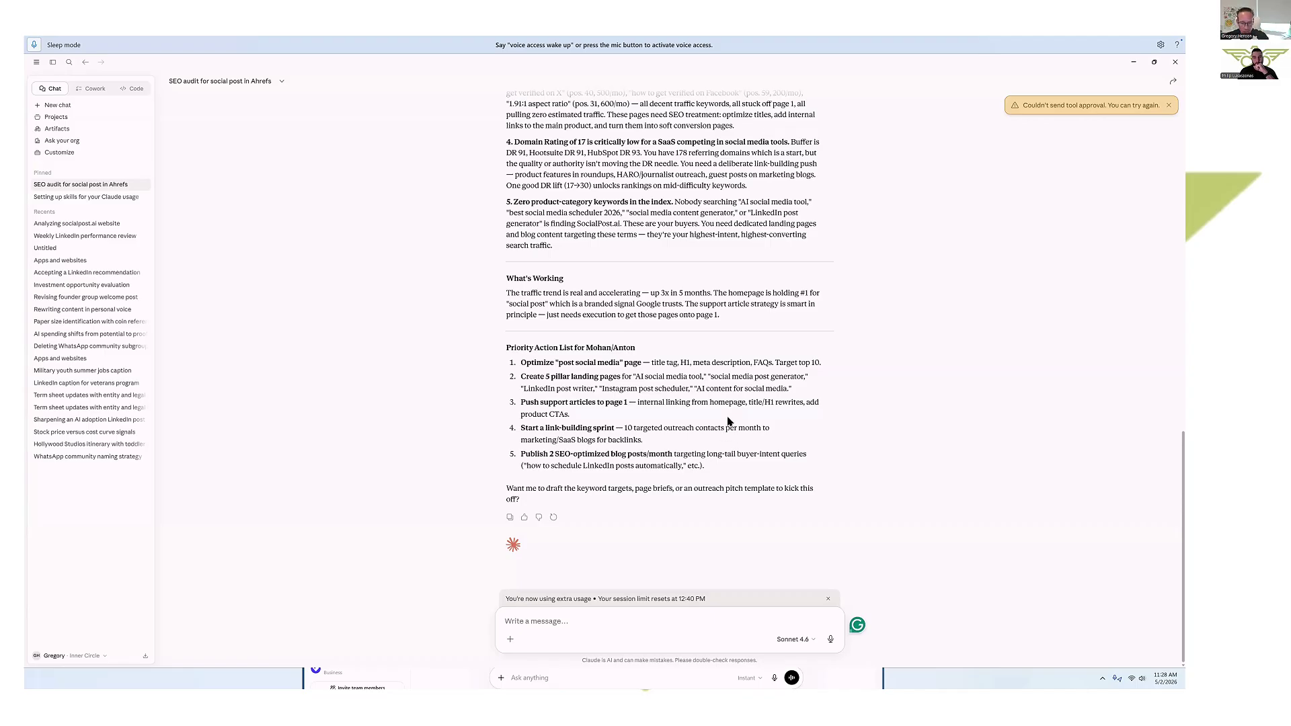
{"action": "scroll", "coordinate": [931, 265], "scroll_direction": "up", "scroll_amount": 15}
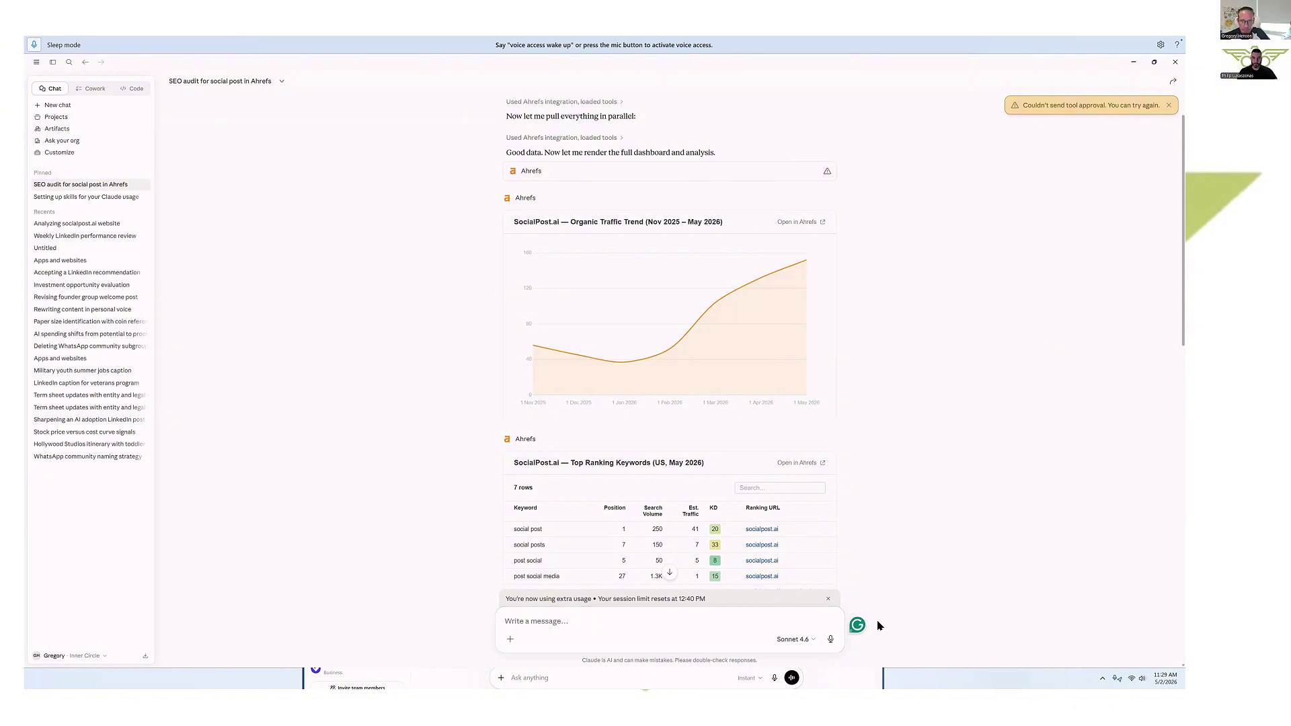
- Switch to Claude in the Chrome browser and check the installed extensions for the Claude extension
{"action": "key", "text": "alt+Tab"}
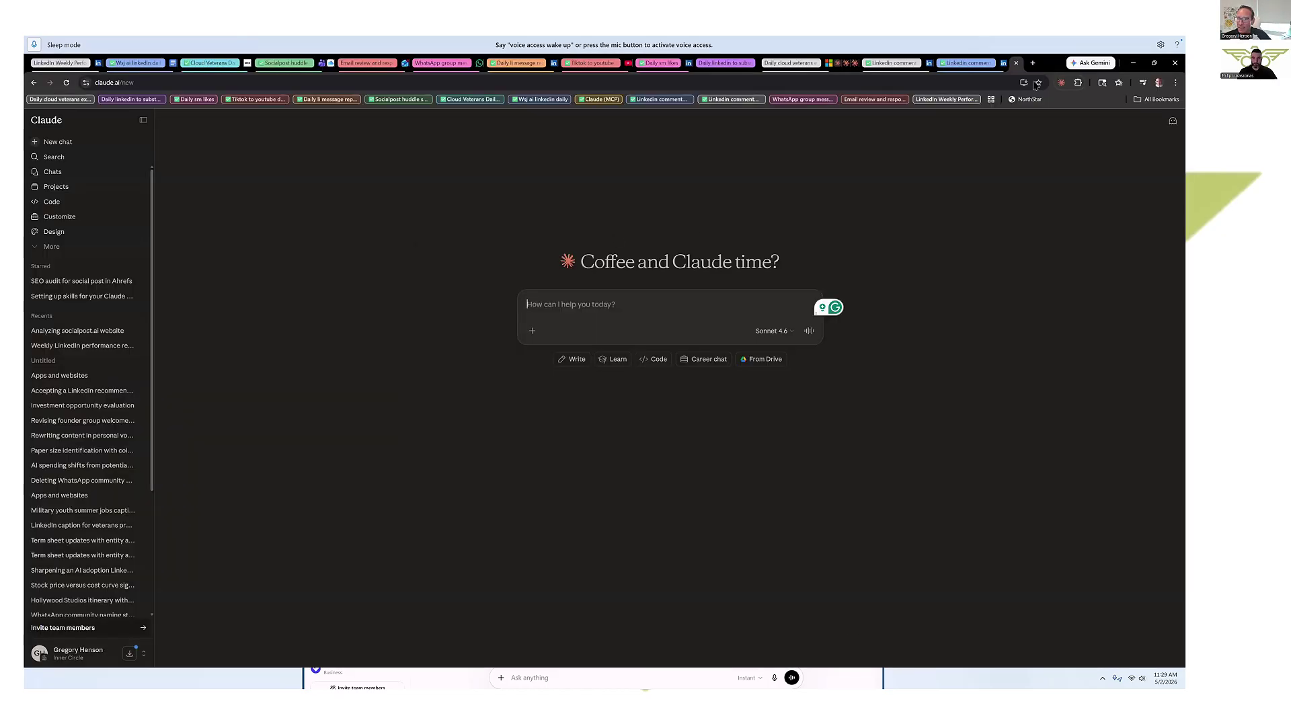
{"action": "left_click", "coordinate": [1078, 82]}
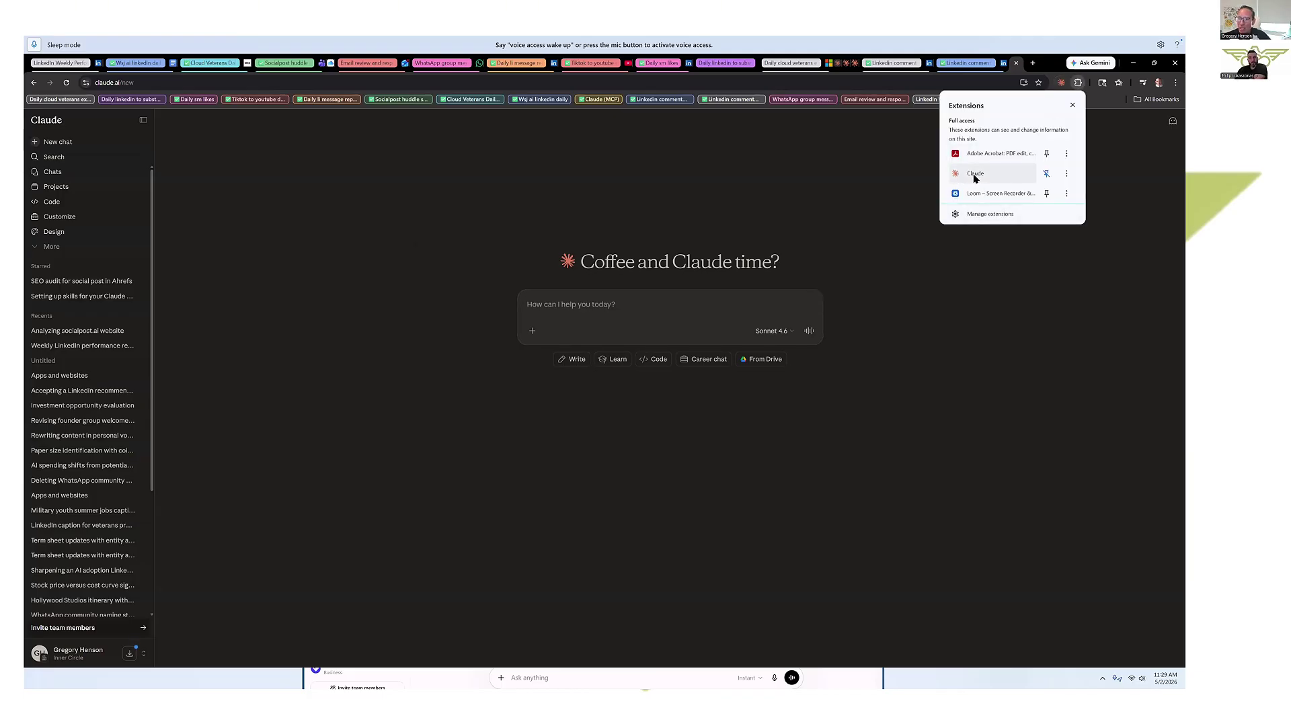
{"action": "left_click", "coordinate": [1114, 100]}
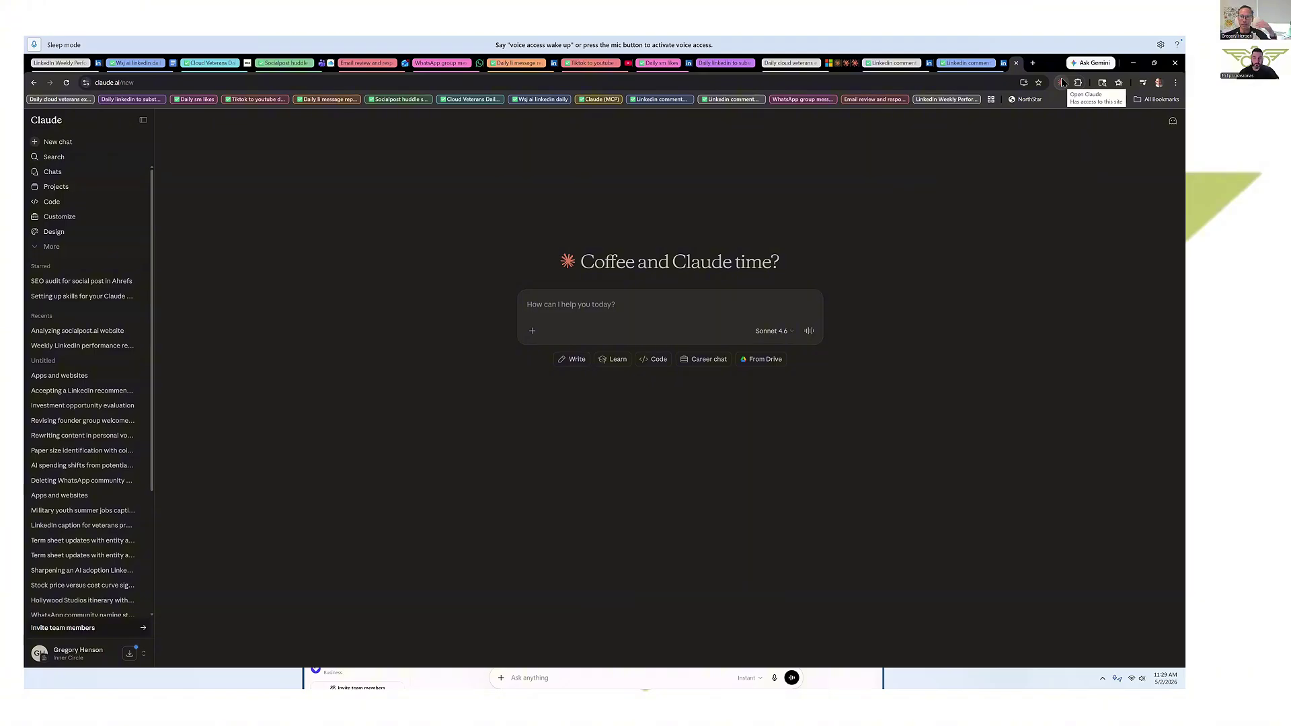
- Open the LinkedIn weekly performance tab group with its Claude report and review the source prompt in DemoChrome.txt
{"action": "left_click", "coordinate": [923, 100]}
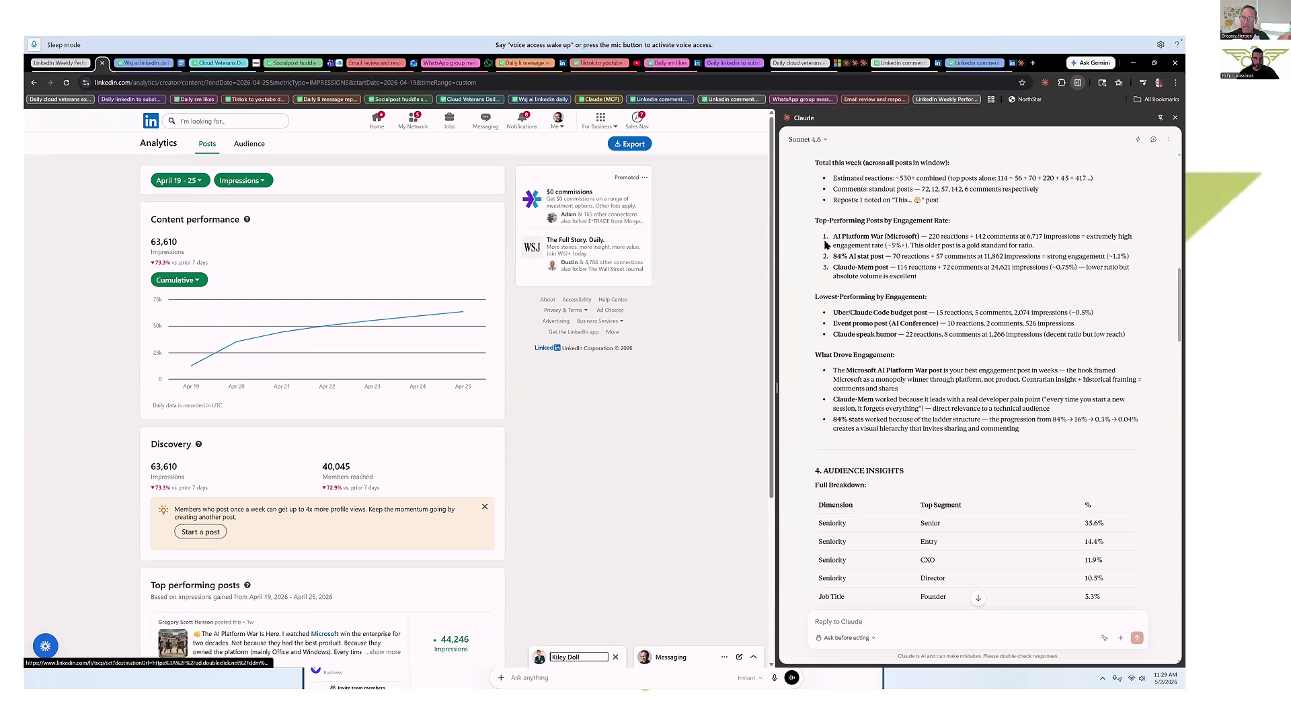
{"action": "scroll", "coordinate": [820, 269], "scroll_direction": "up", "scroll_amount": 15}
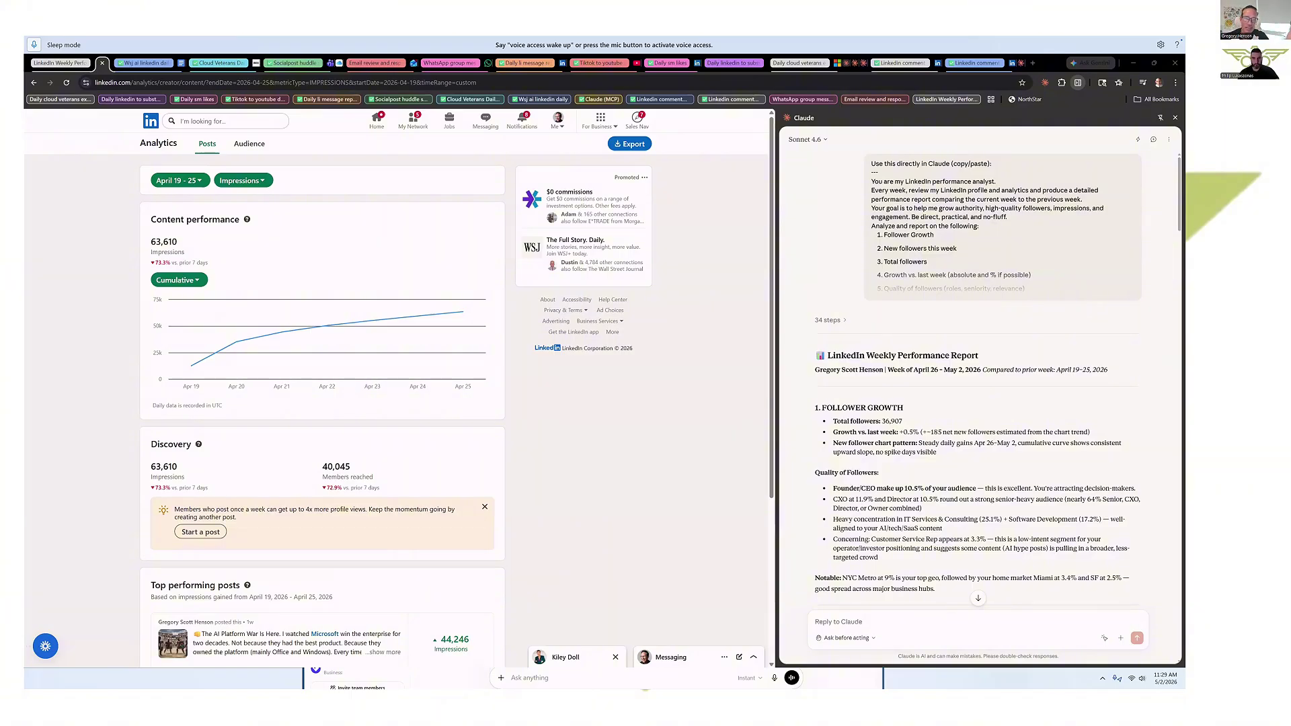
{"action": "left_click_drag", "start_coordinate": [1184, 176], "coordinate": [832, 181]}
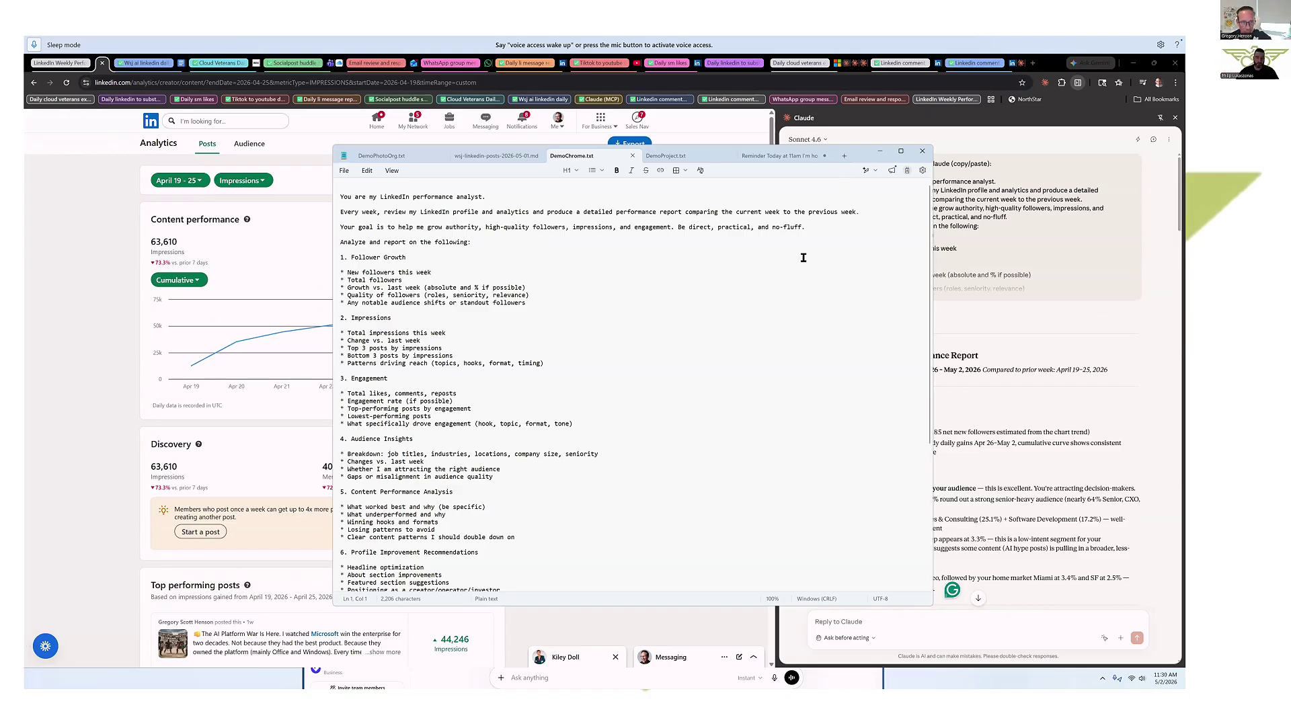
{"action": "left_click_drag", "start_coordinate": [375, 212], "coordinate": [484, 575]}
{"action": "scroll", "coordinate": [484, 572], "scroll_direction": "down", "scroll_amount": 10}
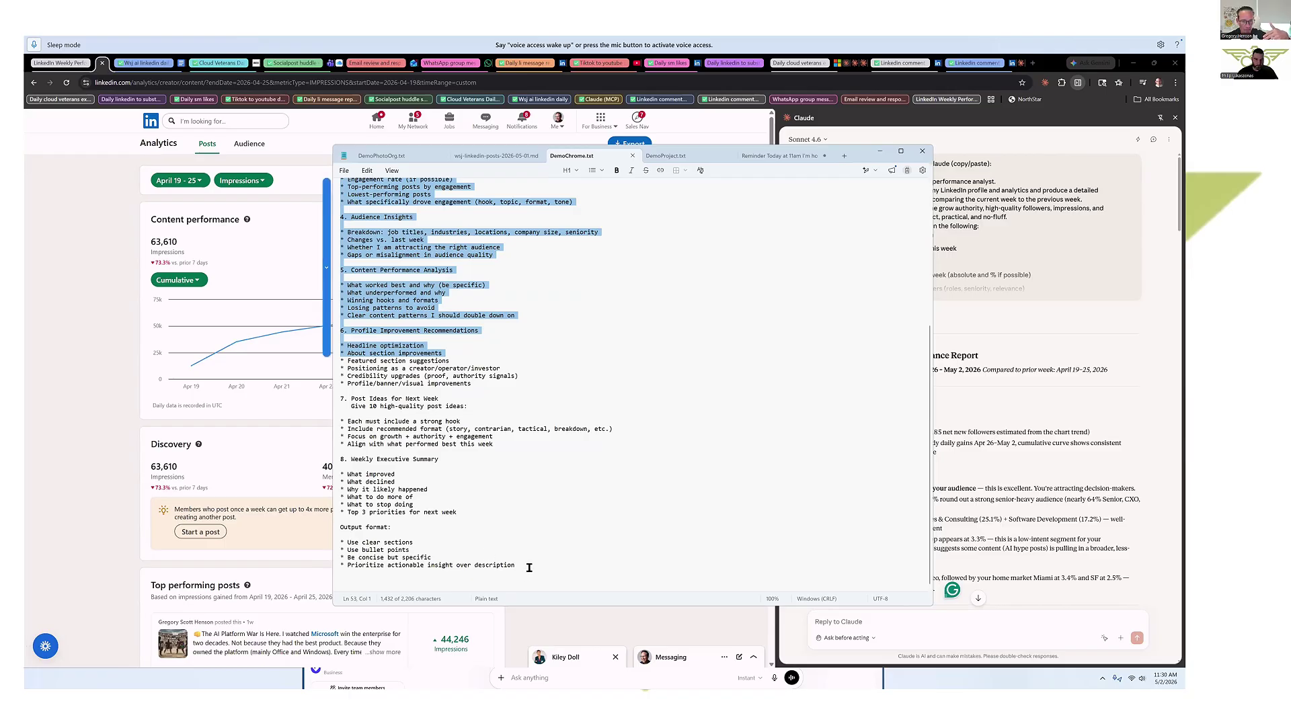
- Return to the LinkedIn report chat in Chrome, expand its 34 steps and the full prompt, and read both through
{"action": "left_click", "coordinate": [1032, 321]}
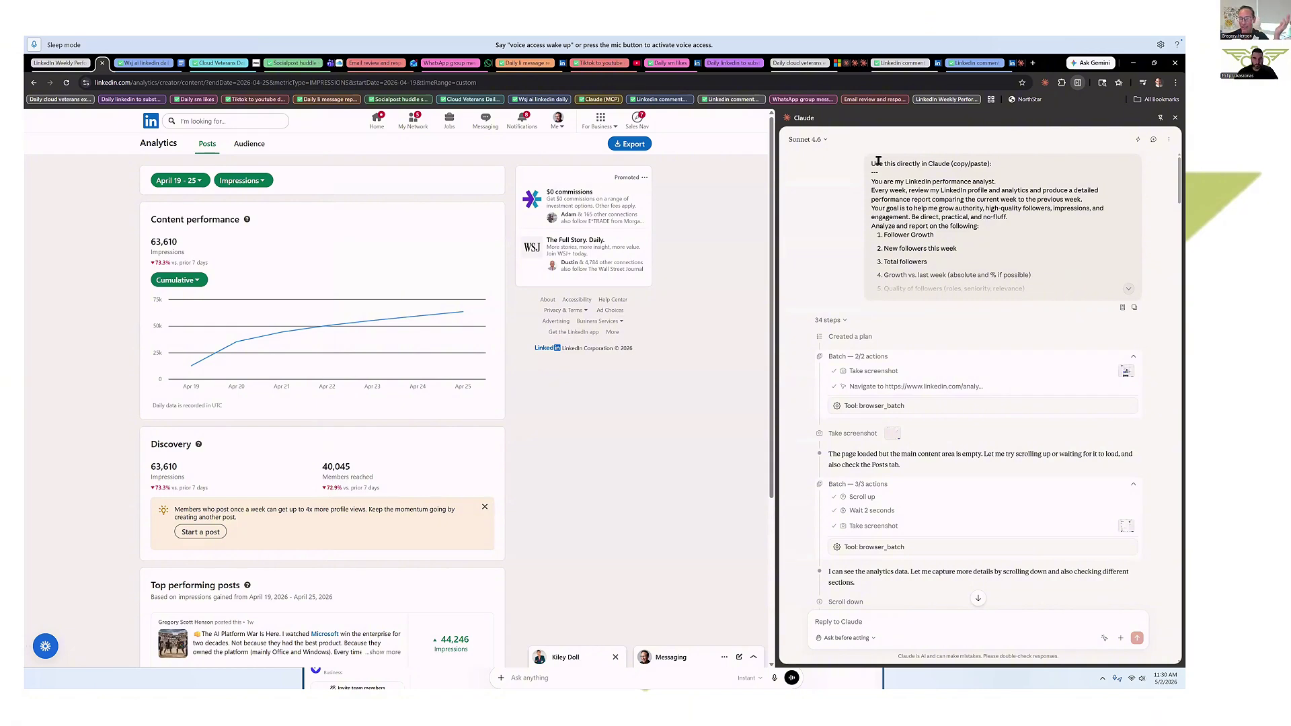
{"action": "left_click_drag", "start_coordinate": [873, 163], "coordinate": [1002, 161]}
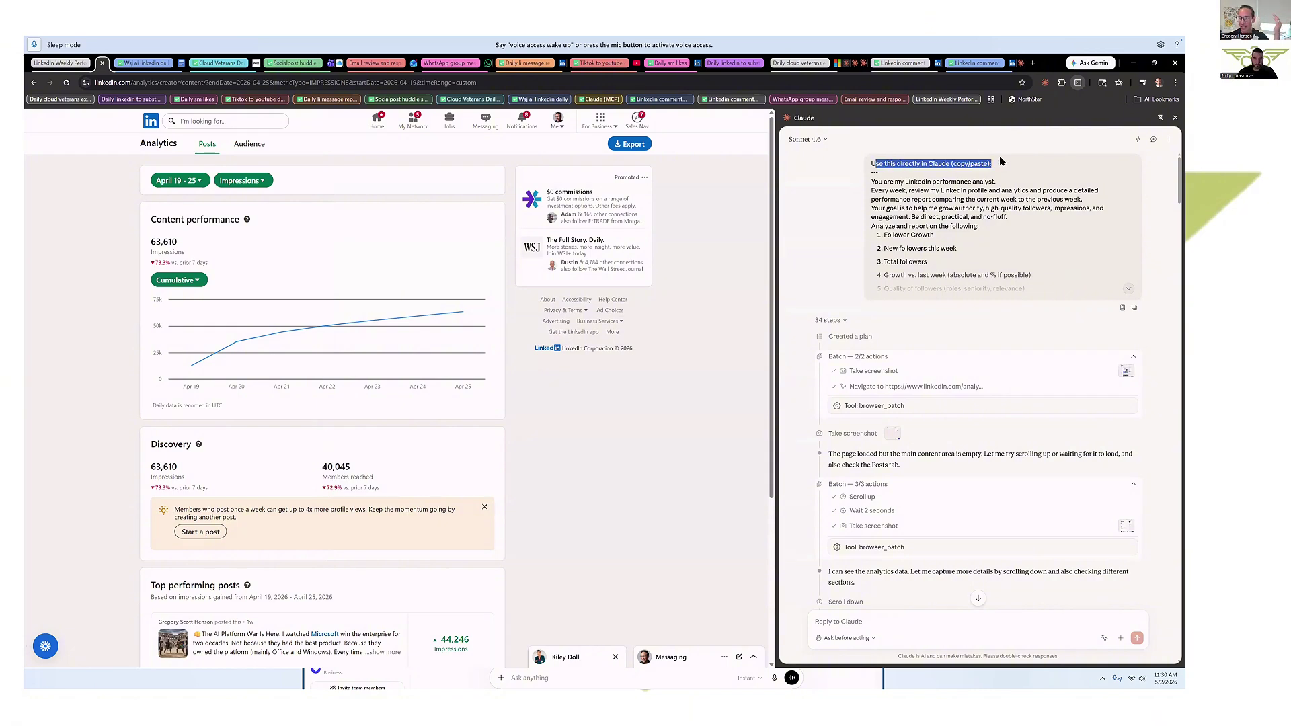
{"action": "scroll", "coordinate": [980, 212], "scroll_direction": "down", "scroll_amount": 8}
{"action": "scroll", "coordinate": [977, 209], "scroll_direction": "up", "scroll_amount": 7}
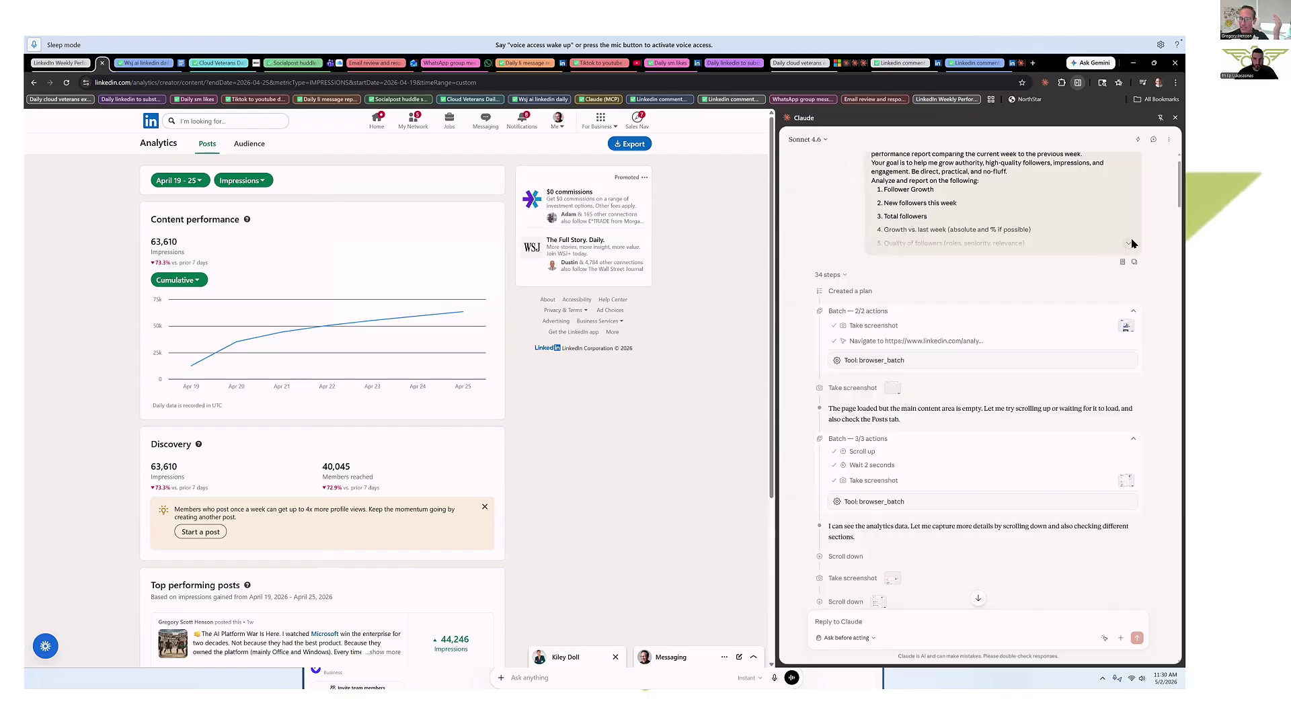
{"action": "left_click", "coordinate": [1131, 246]}
{"action": "scroll", "coordinate": [954, 286], "scroll_direction": "down", "scroll_amount": 10}
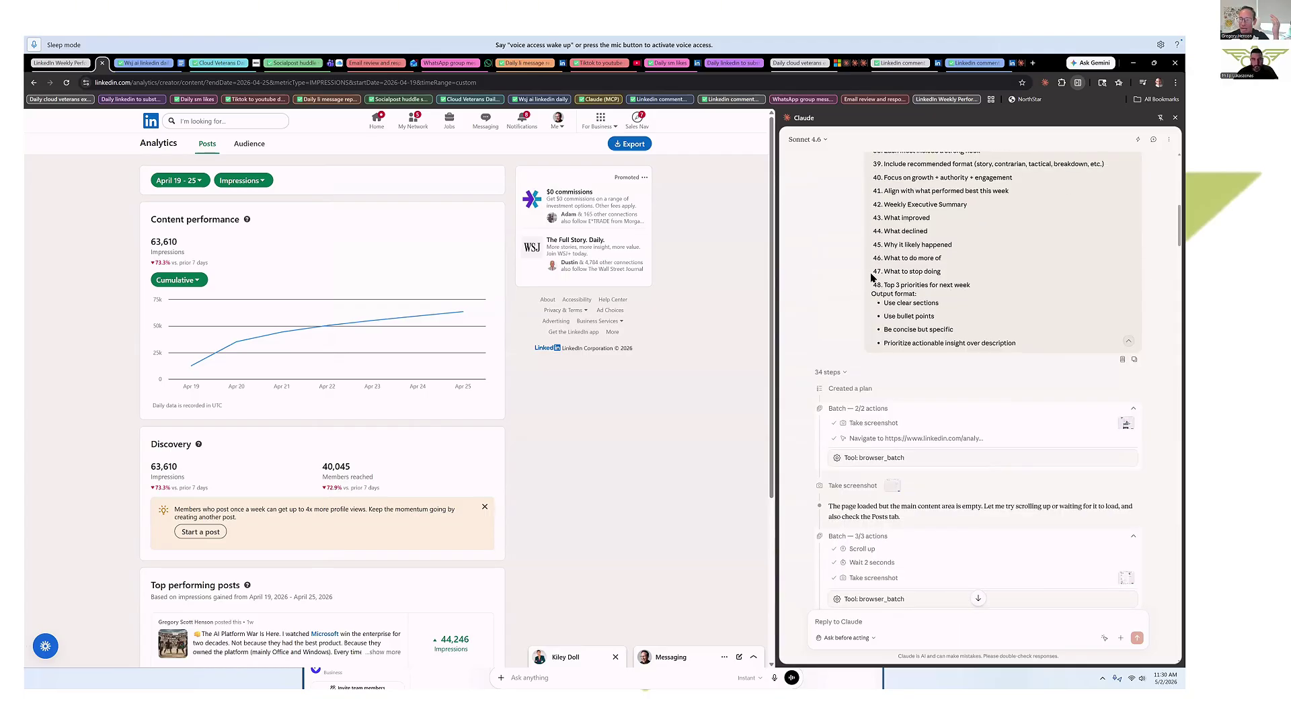
- Review the log of browser actions Claude took for the LinkedIn report, down to the collected data summary
{"action": "scroll", "coordinate": [975, 327], "scroll_direction": "down", "scroll_amount": 5}
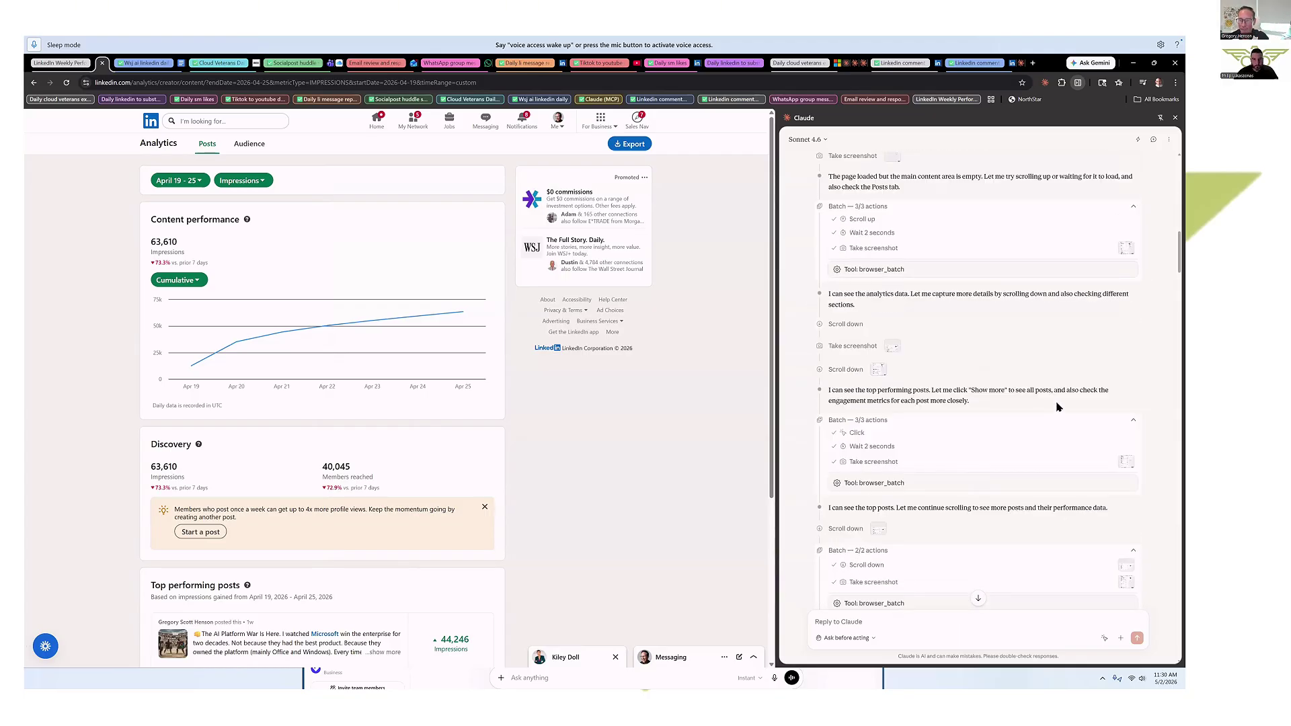
{"action": "scroll", "coordinate": [962, 296], "scroll_direction": "up", "scroll_amount": 4}
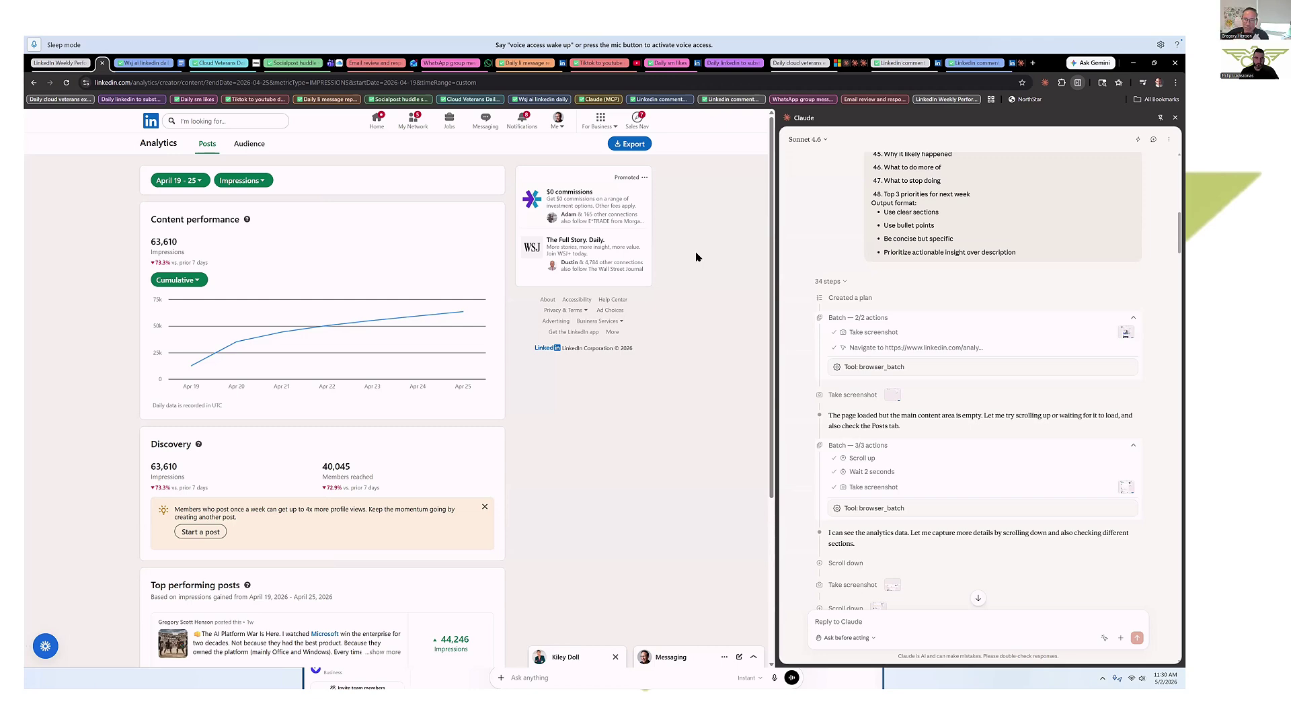
{"action": "scroll", "coordinate": [854, 283], "scroll_direction": "down", "scroll_amount": 3}
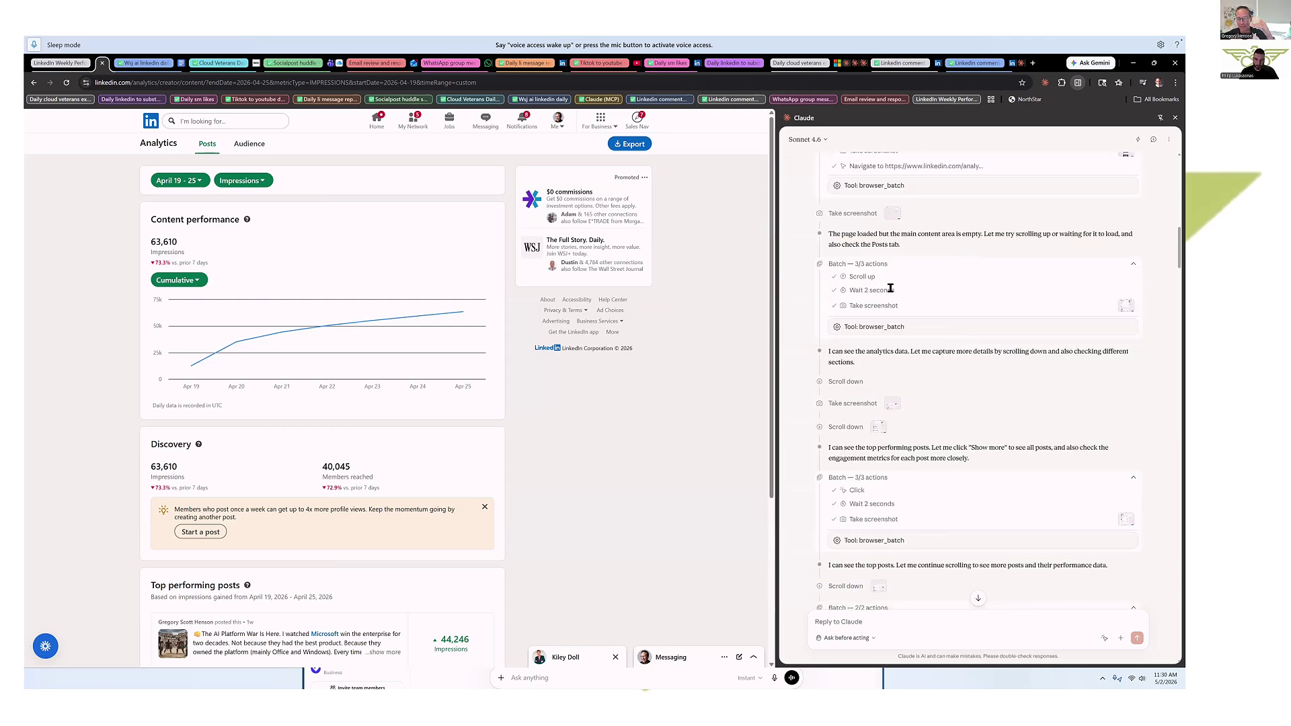
{"action": "scroll", "coordinate": [890, 288], "scroll_direction": "down", "scroll_amount": 15}
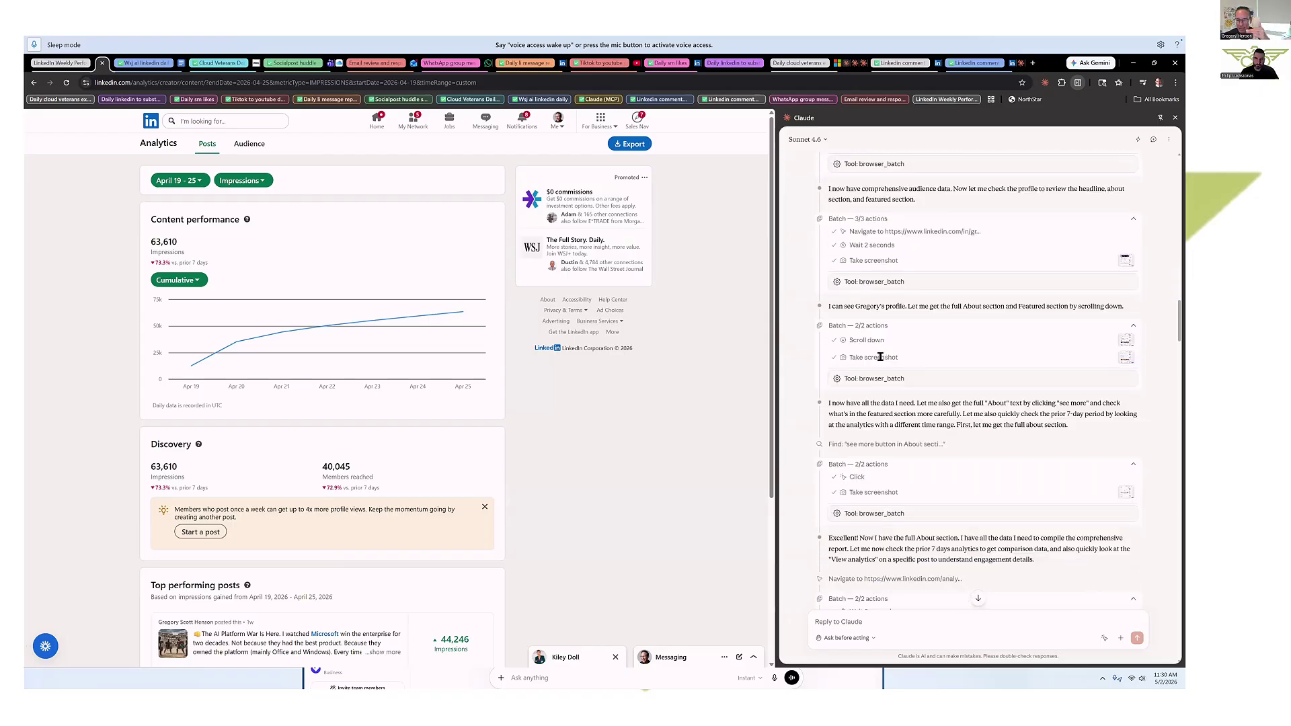
{"action": "scroll", "coordinate": [881, 357], "scroll_direction": "down", "scroll_amount": 10}
{"action": "scroll", "coordinate": [880, 362], "scroll_direction": "down", "scroll_amount": 2}
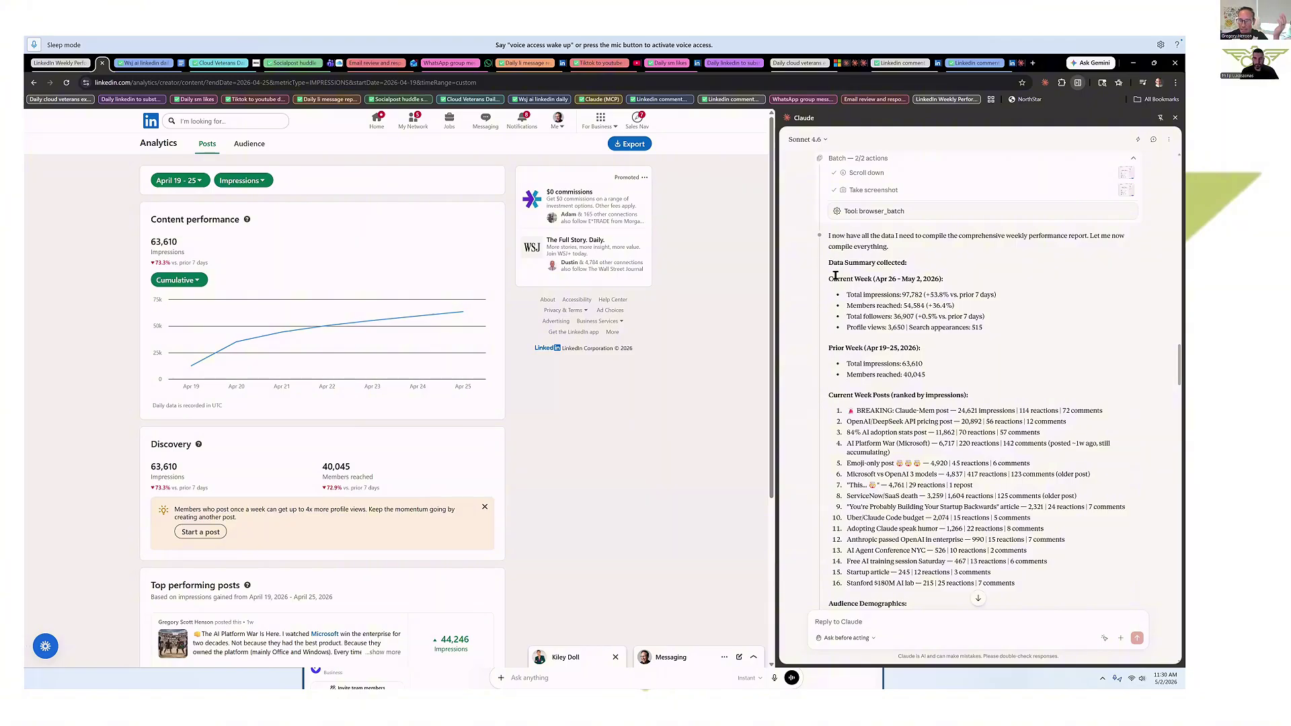
- Highlight the current-week metrics and the first entries of the posts ranked by impressions in the data summary
{"action": "left_click_drag", "start_coordinate": [837, 279], "coordinate": [1006, 332]}
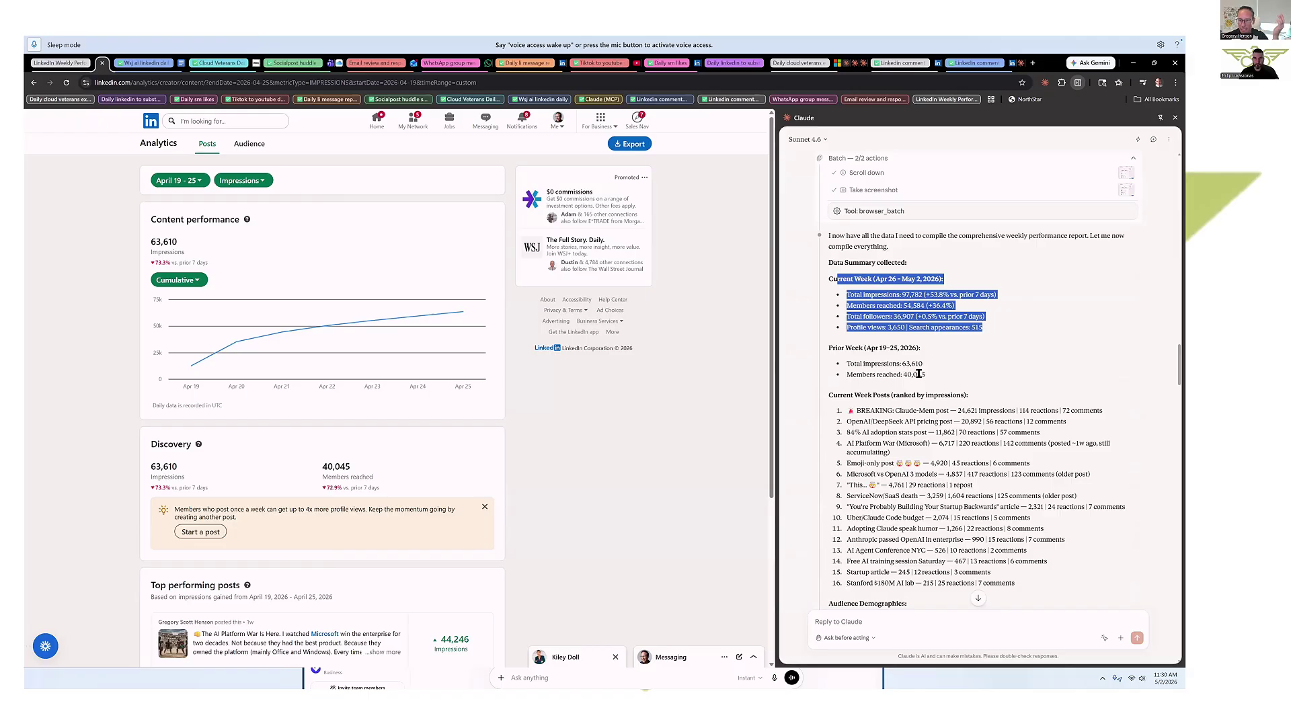
{"action": "scroll", "coordinate": [918, 374], "scroll_direction": "down", "scroll_amount": 3}
{"action": "left_click", "coordinate": [852, 299]}
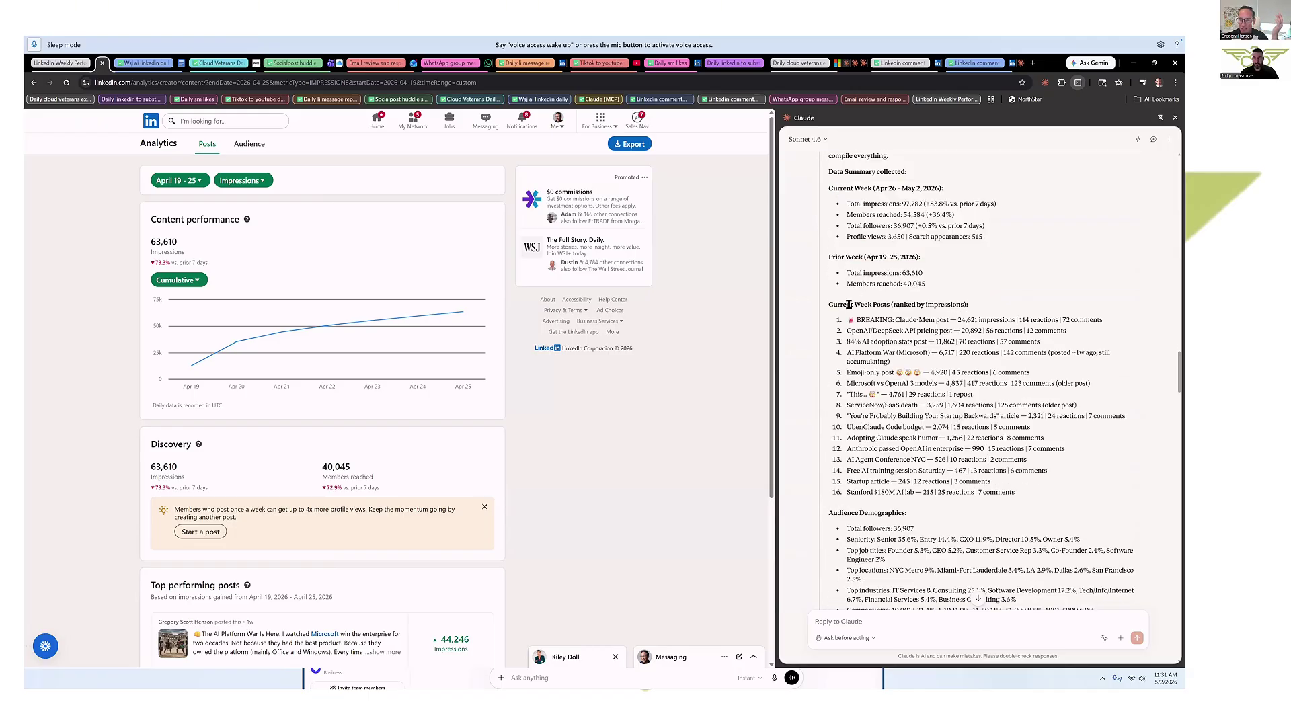
{"action": "left_click_drag", "start_coordinate": [993, 320], "coordinate": [1007, 356]}
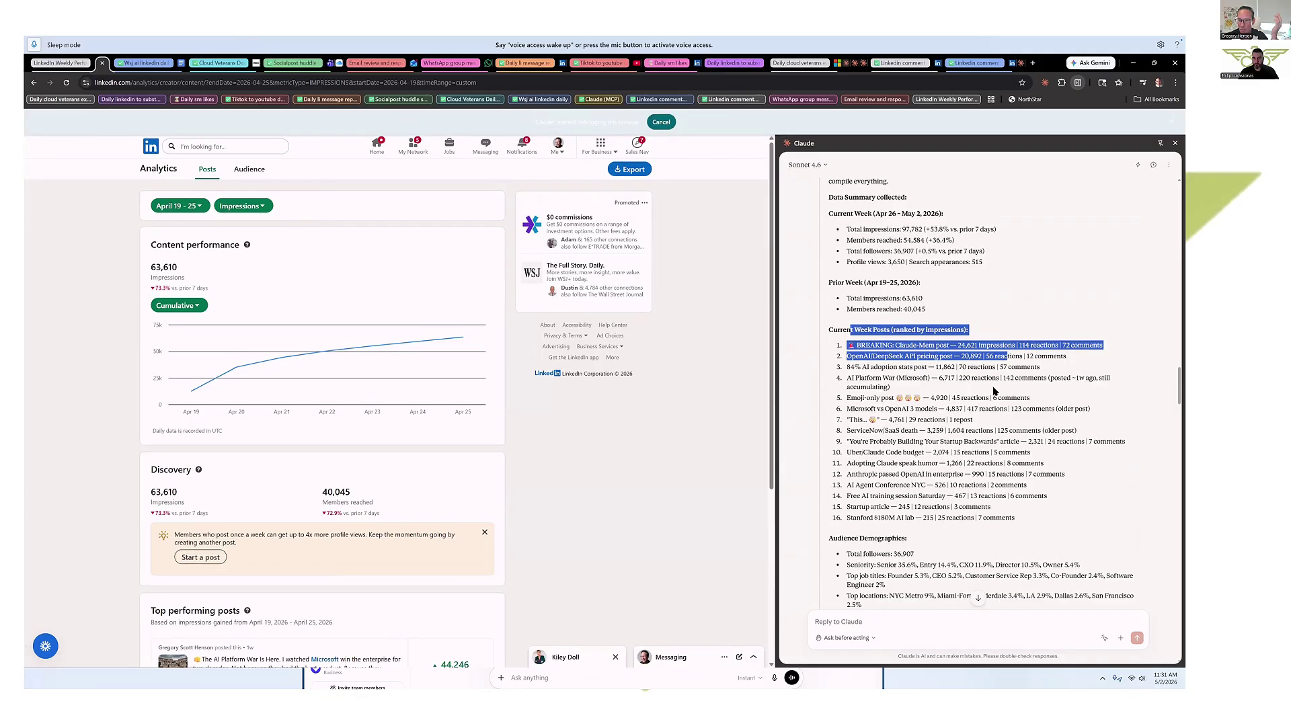
{"action": "scroll", "coordinate": [991, 384], "scroll_direction": "down", "scroll_amount": 3}
{"action": "scroll", "coordinate": [990, 381], "scroll_direction": "up", "scroll_amount": 3}
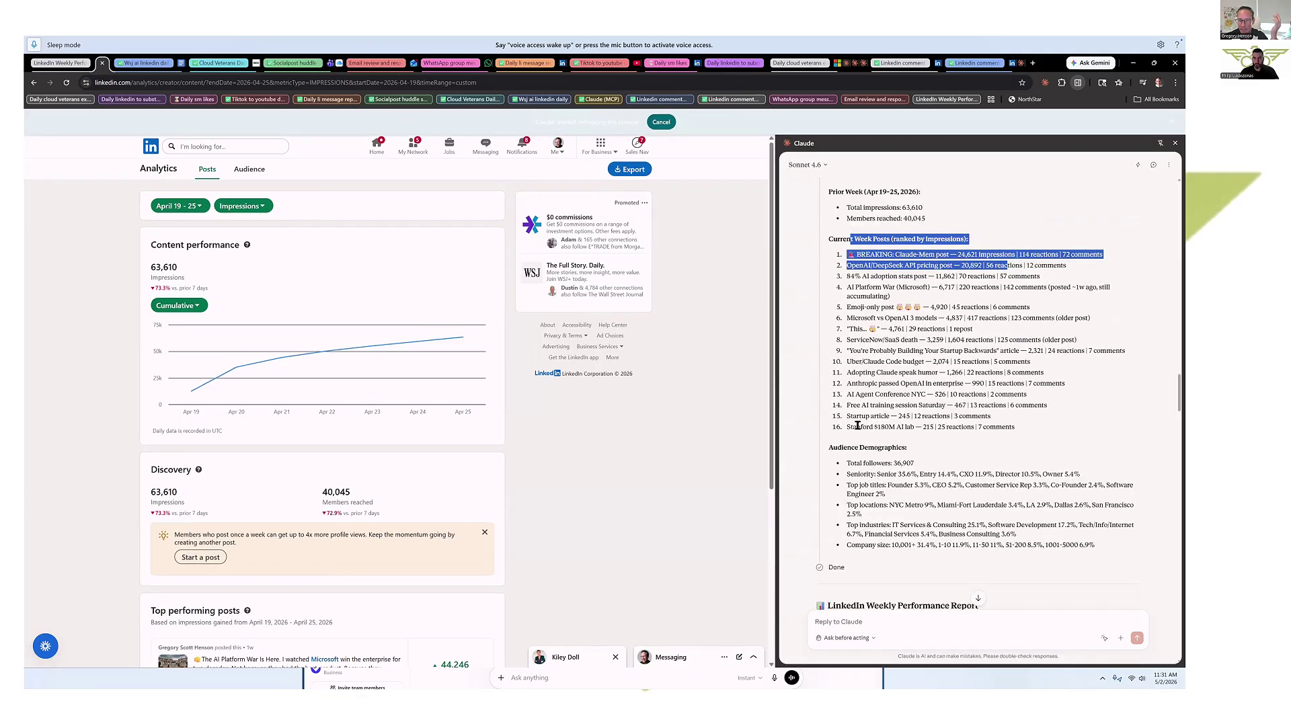
- Highlight the audience demographics from seniority to top industries in the data summary
{"action": "left_click", "coordinate": [864, 460]}
{"action": "scroll", "coordinate": [859, 390], "scroll_direction": "down", "scroll_amount": 3}
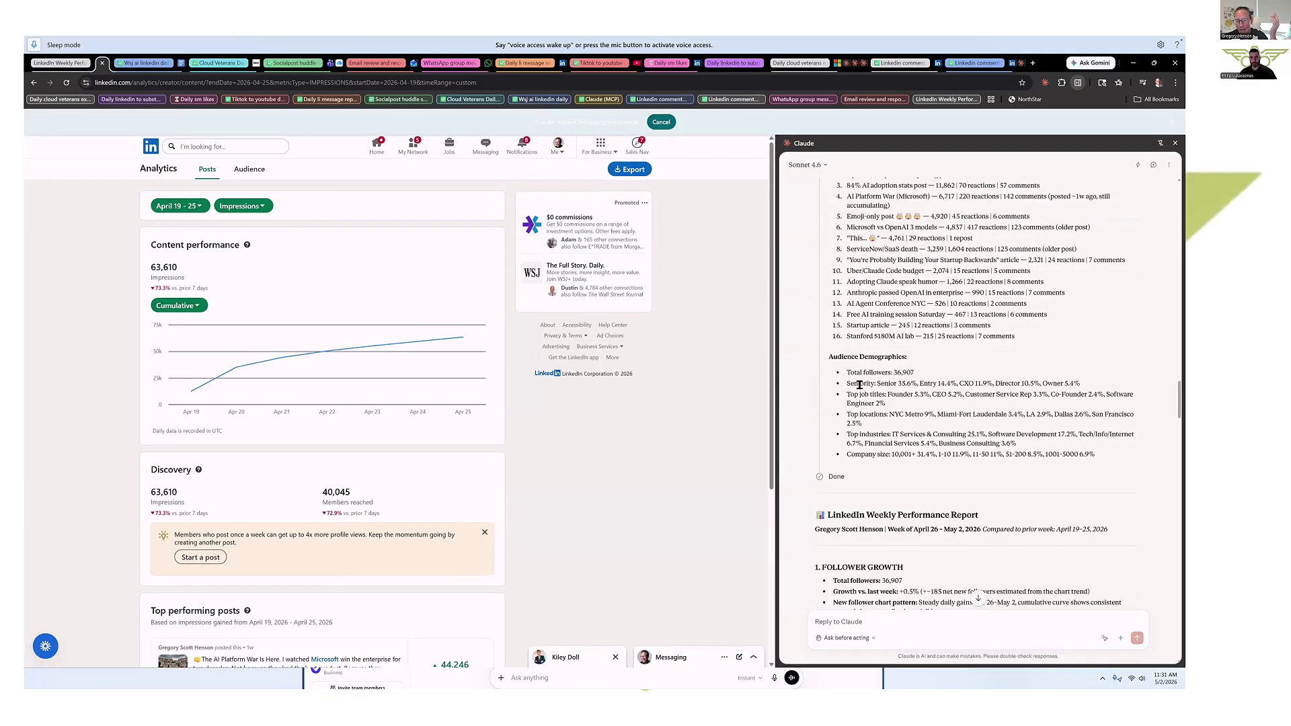
{"action": "left_click_drag", "start_coordinate": [859, 382], "coordinate": [879, 434]}
{"action": "scroll", "coordinate": [877, 376], "scroll_direction": "down", "scroll_amount": 2}
{"action": "left_click", "coordinate": [876, 329]}
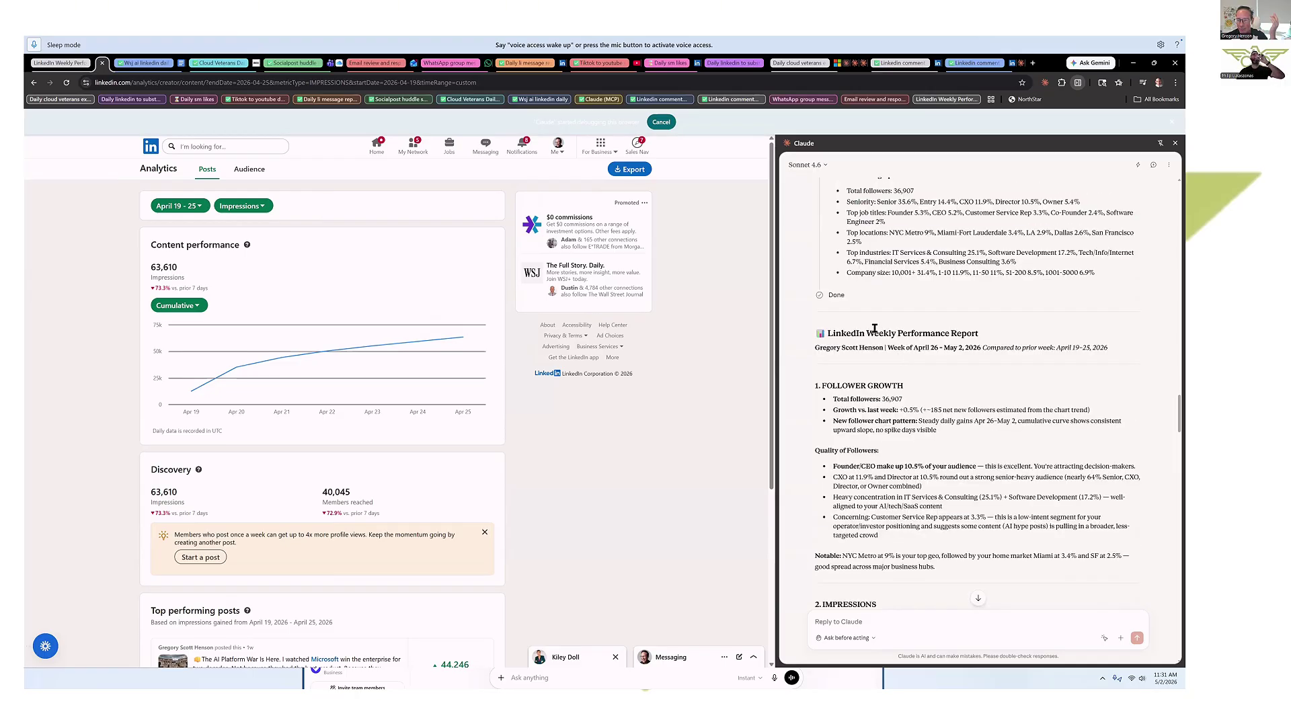
- Highlight the weekly report's title, then the growth rate, Founder/CEO share and Notable line in the Follower Growth section
{"action": "left_click_drag", "start_coordinate": [874, 330], "coordinate": [982, 334]}
{"action": "scroll", "coordinate": [913, 331], "scroll_direction": "down", "scroll_amount": 2}
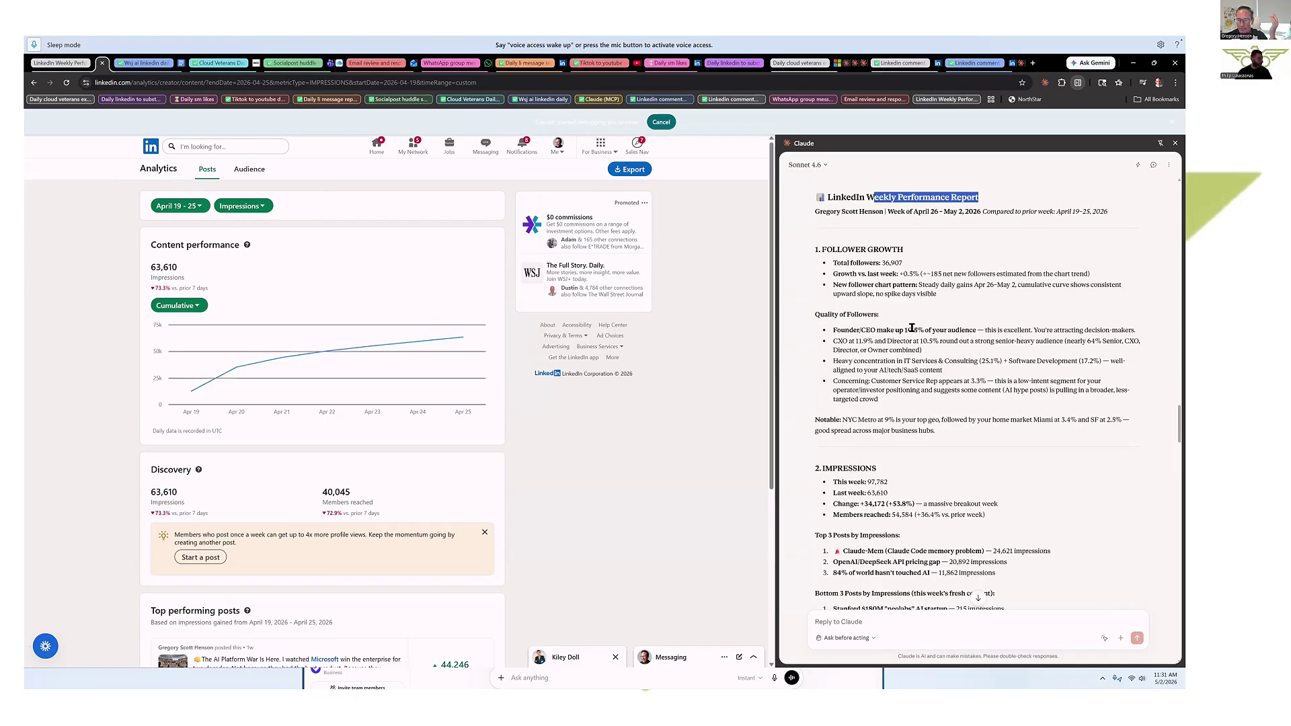
{"action": "left_click_drag", "start_coordinate": [897, 274], "coordinate": [965, 272]}
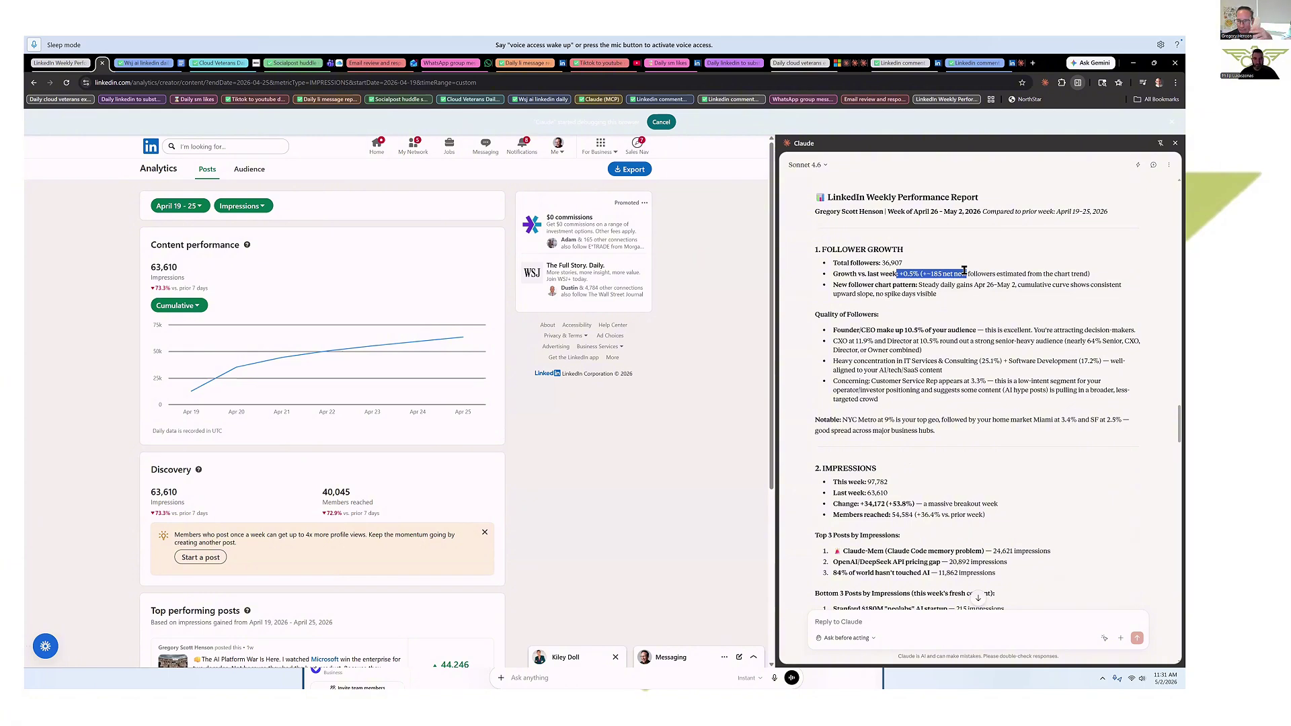
{"action": "left_click", "coordinate": [858, 354]}
{"action": "left_click_drag", "start_coordinate": [857, 330], "coordinate": [938, 338]}
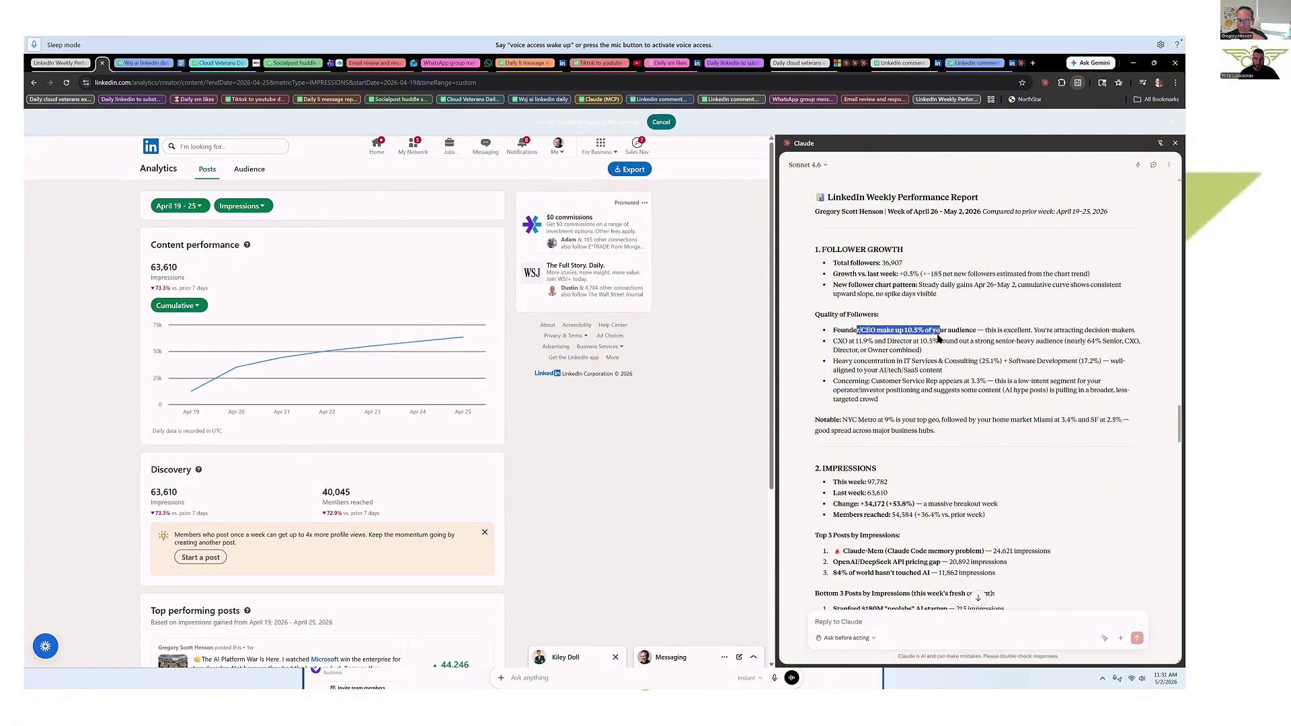
{"action": "scroll", "coordinate": [939, 342], "scroll_direction": "down", "scroll_amount": 2}
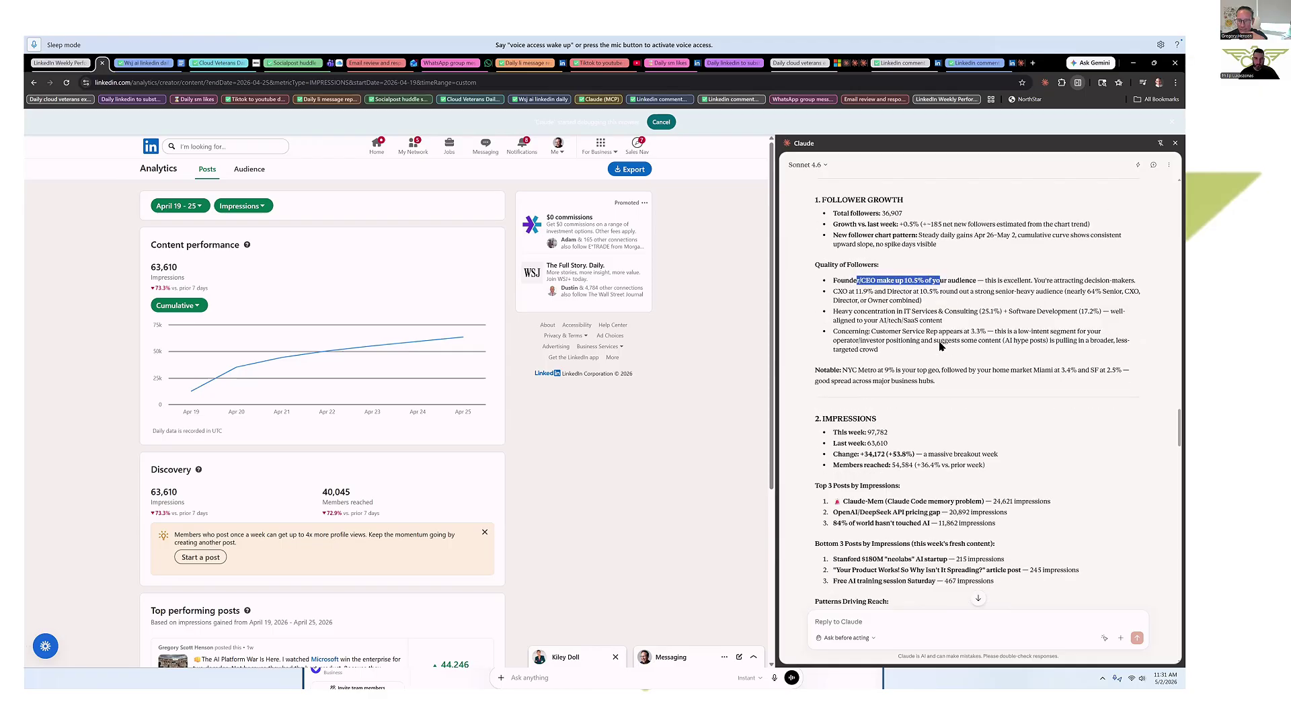
{"action": "left_click", "coordinate": [843, 284]}
{"action": "left_click_drag", "start_coordinate": [843, 283], "coordinate": [1110, 294]}
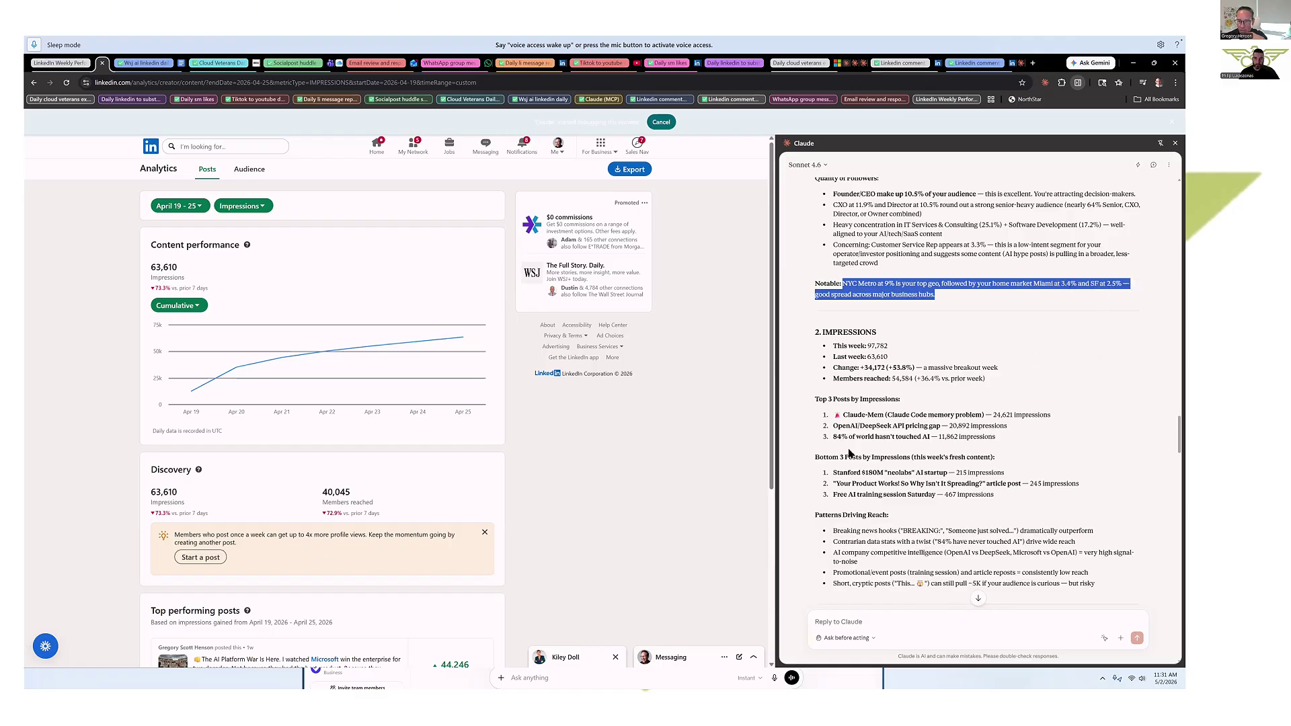
- Highlight the weekly figures, the top 3 posts and the bottom 3 posts in the Impressions section
{"action": "left_click", "coordinate": [843, 342]}
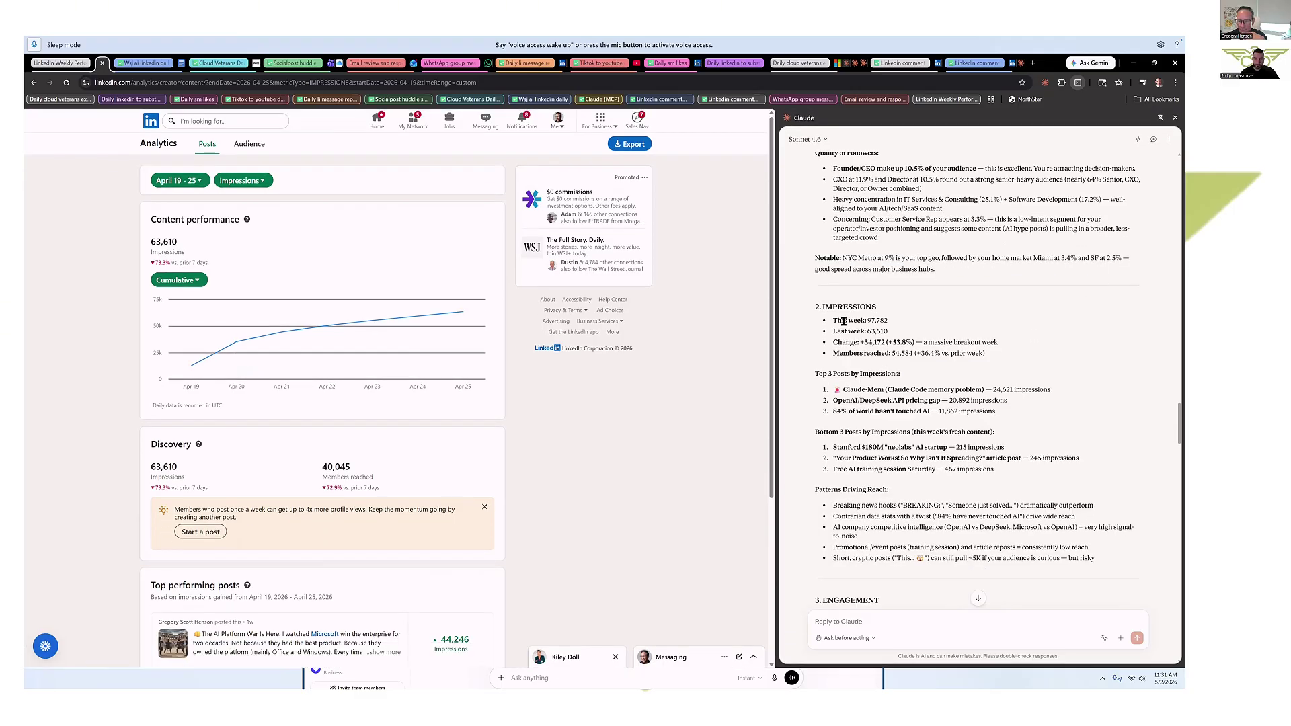
{"action": "left_click_drag", "start_coordinate": [844, 321], "coordinate": [966, 364]}
{"action": "scroll", "coordinate": [965, 364], "scroll_direction": "down", "scroll_amount": 2}
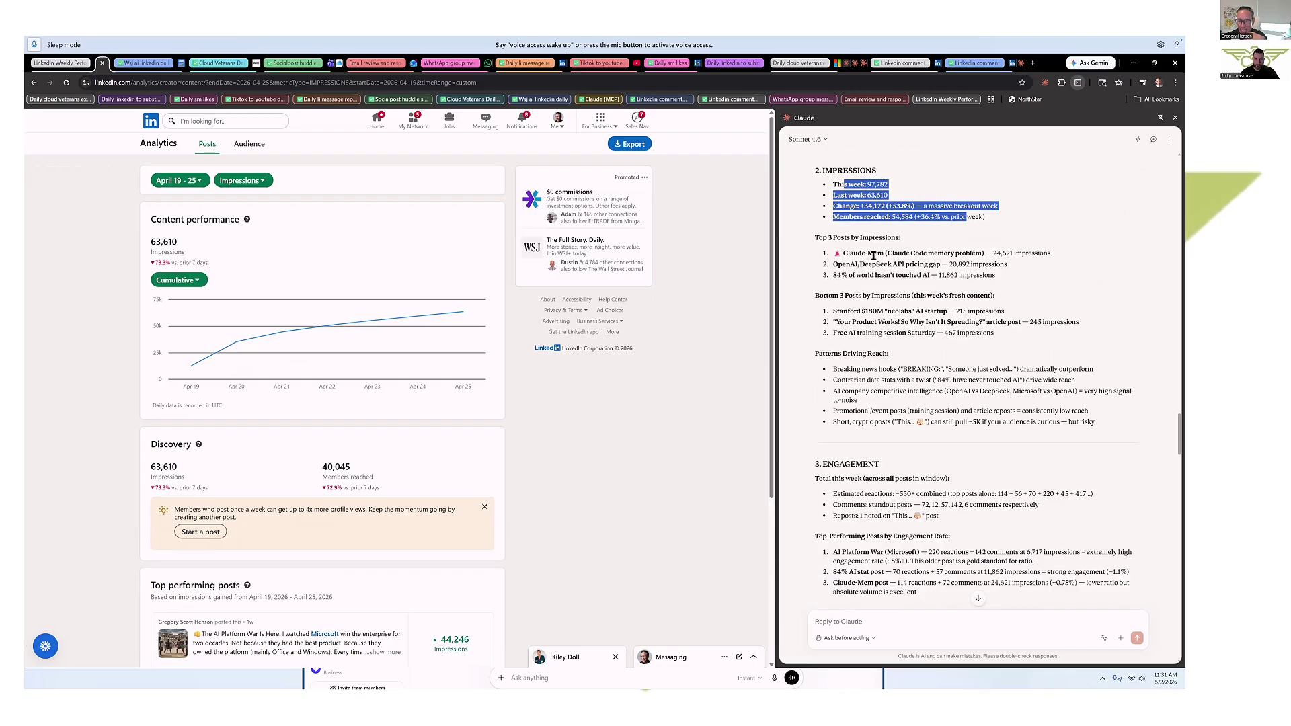
{"action": "left_click_drag", "start_coordinate": [874, 253], "coordinate": [932, 277]}
{"action": "left_click_drag", "start_coordinate": [833, 312], "coordinate": [894, 333]}
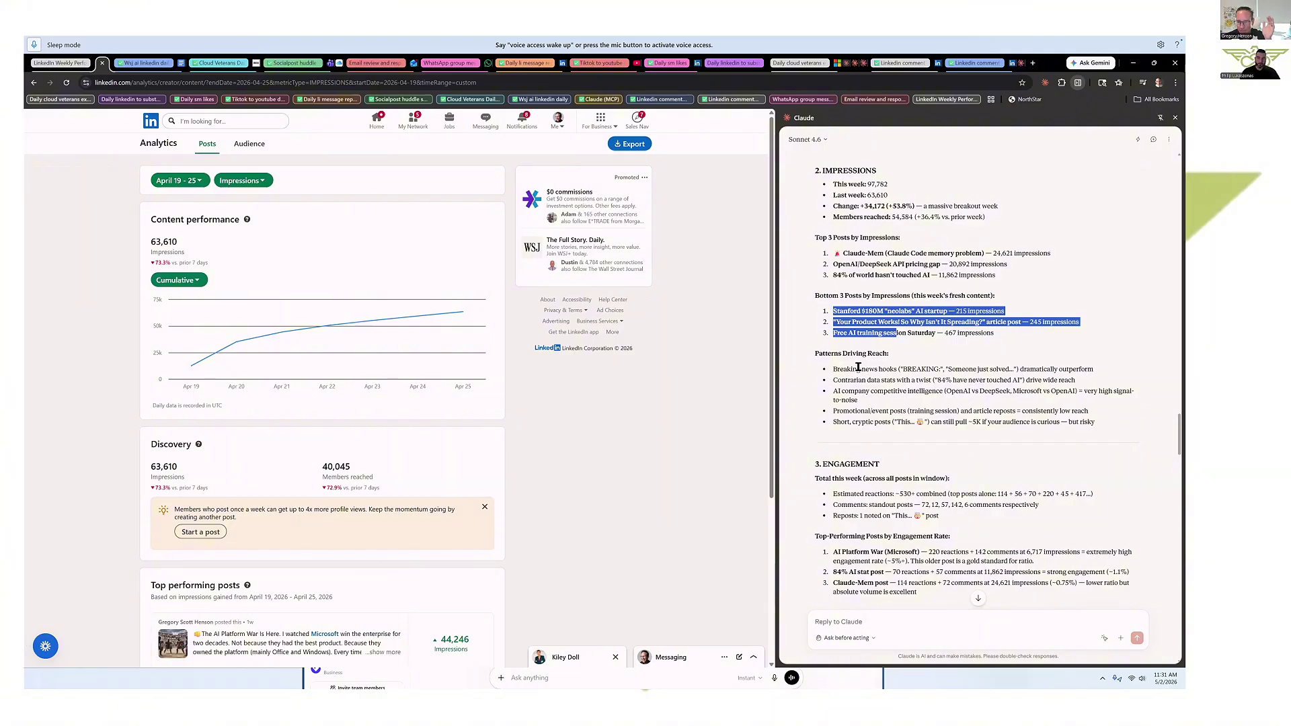
- Read the report from engagement through audience insights, profile recommendations and post ideas to the top 3 priorities for next week
{"action": "scroll", "coordinate": [857, 470], "scroll_direction": "down", "scroll_amount": 3}
{"action": "scroll", "coordinate": [858, 475], "scroll_direction": "down", "scroll_amount": 3}
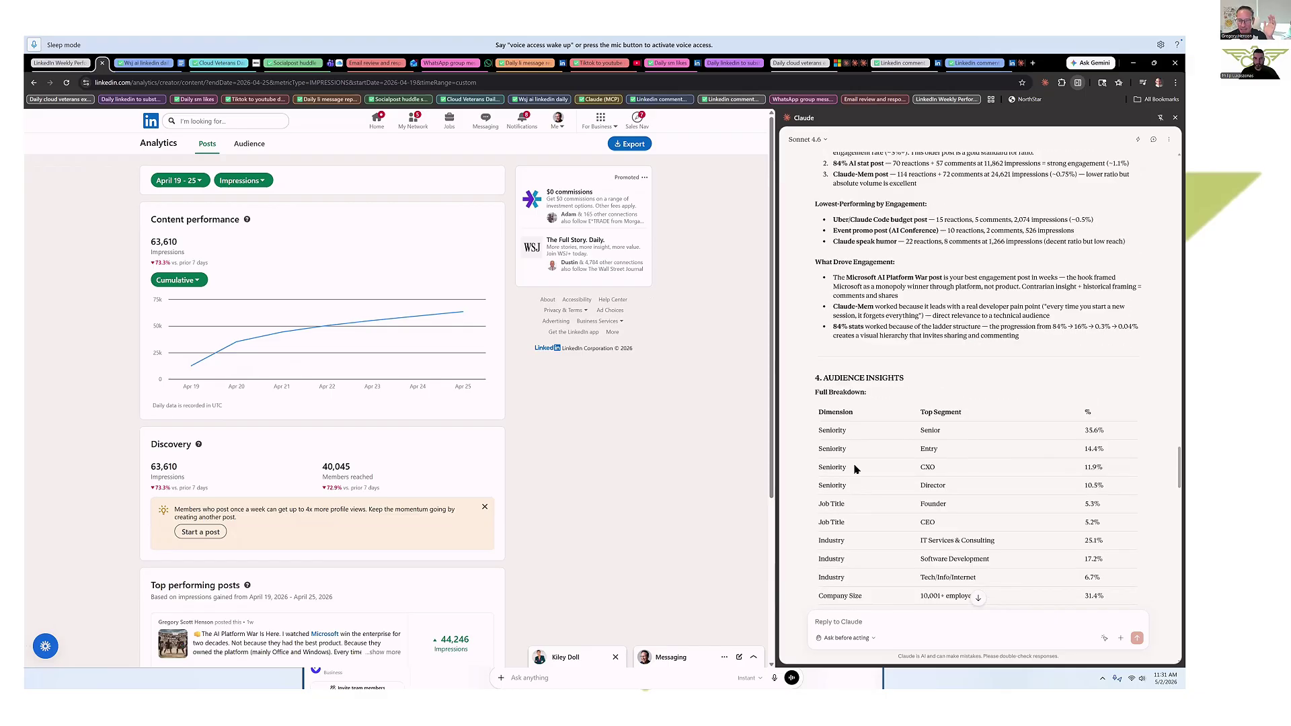
{"action": "scroll", "coordinate": [858, 515], "scroll_direction": "down", "scroll_amount": 2}
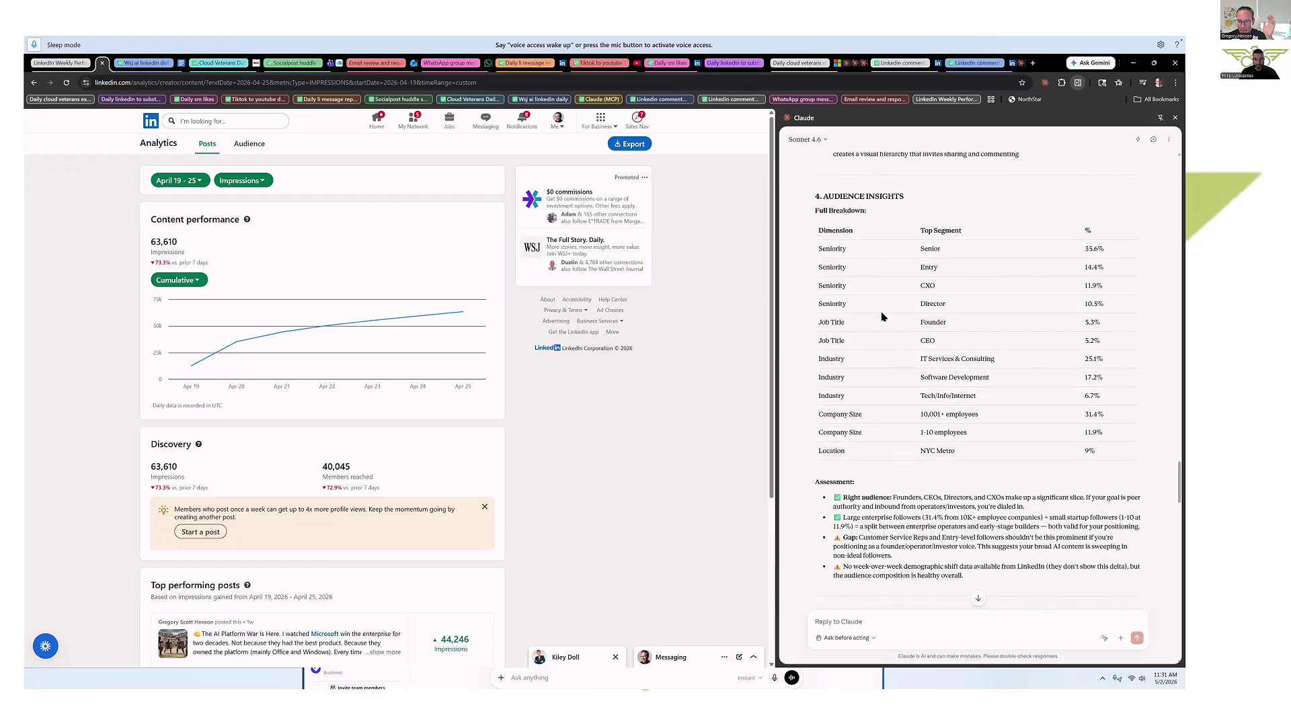
{"action": "scroll", "coordinate": [875, 429], "scroll_direction": "down", "scroll_amount": 8}
{"action": "scroll", "coordinate": [930, 466], "scroll_direction": "down", "scroll_amount": 1}
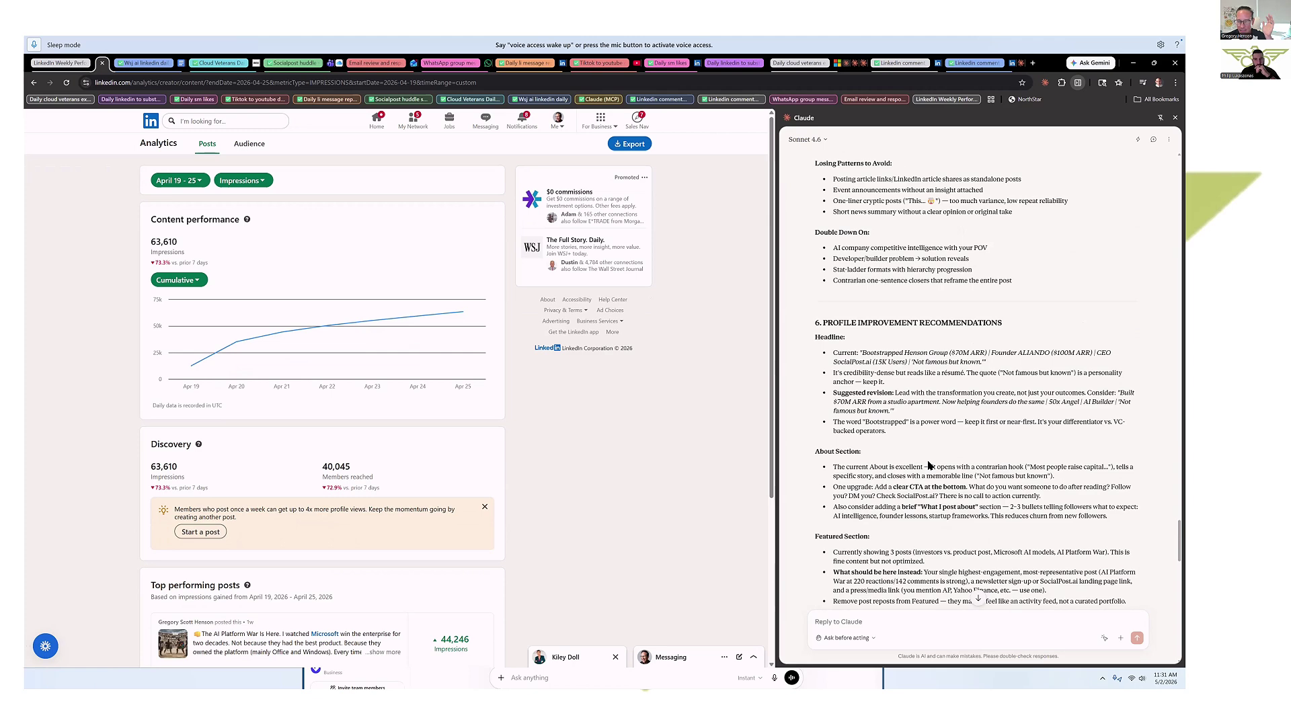
{"action": "scroll", "coordinate": [930, 466], "scroll_direction": "down", "scroll_amount": 5}
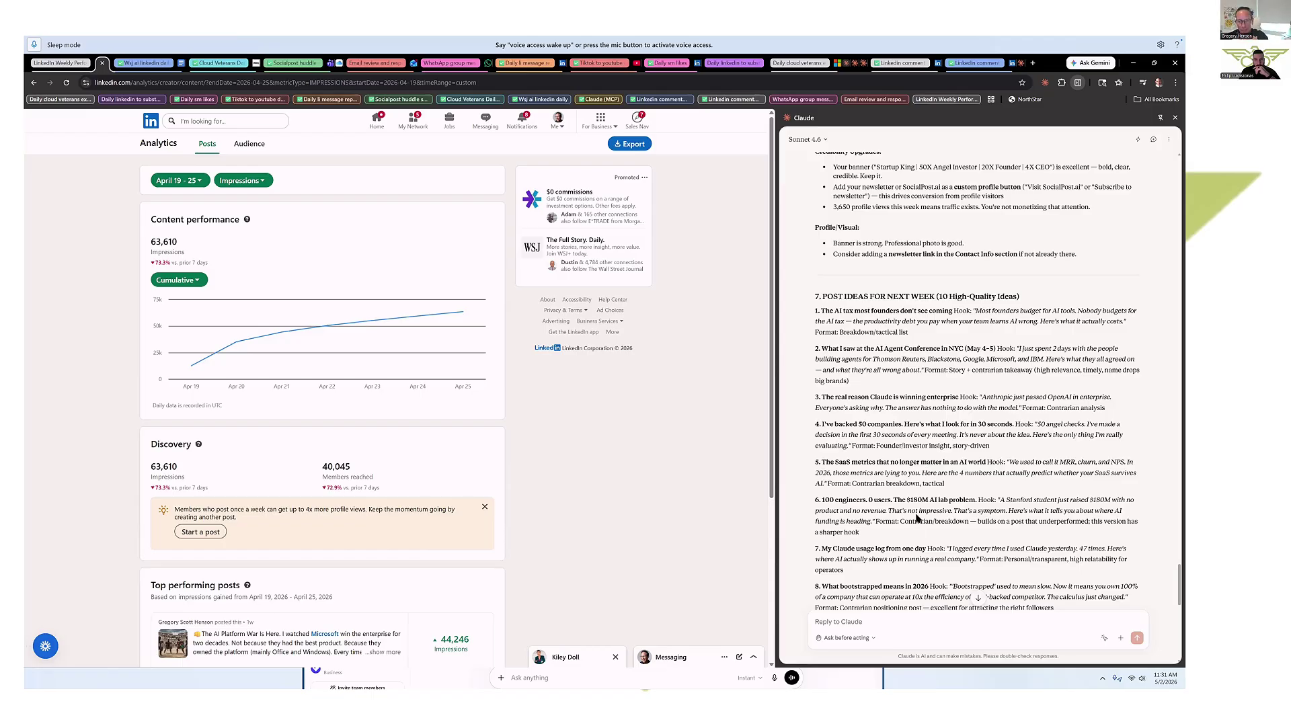
{"action": "scroll", "coordinate": [918, 509], "scroll_direction": "down", "scroll_amount": 15}
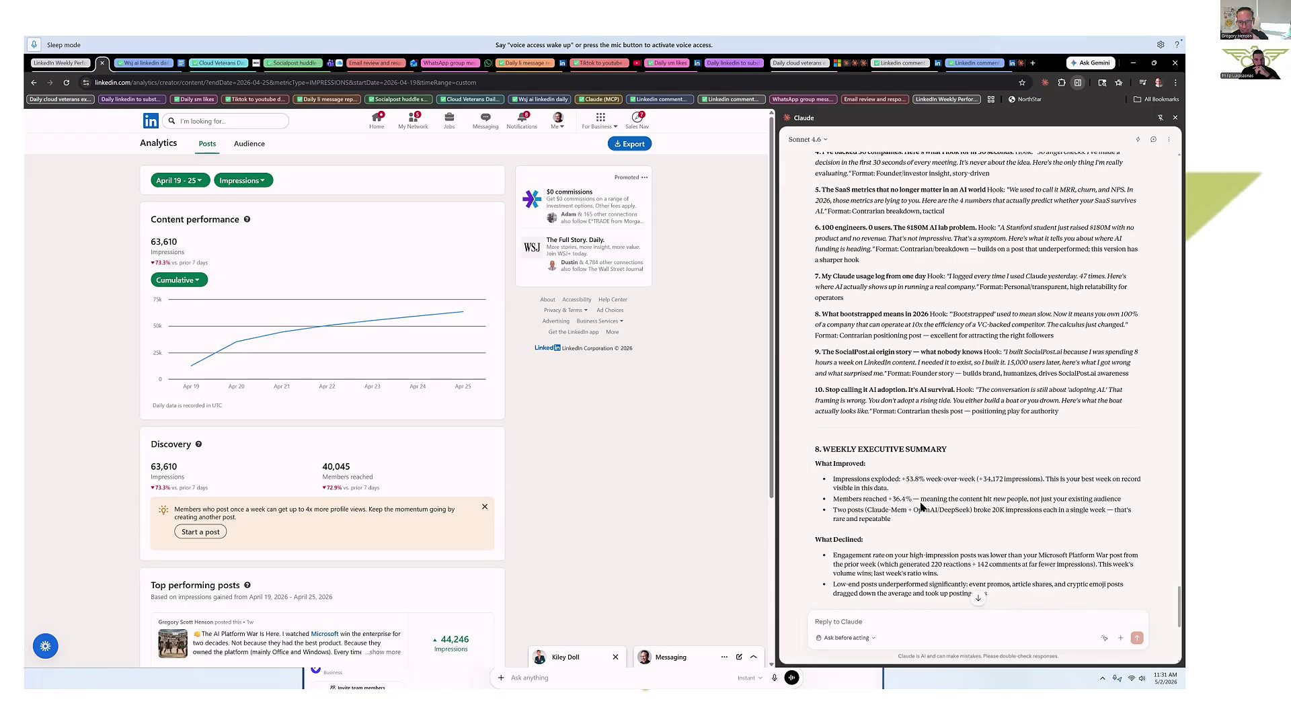
{"action": "scroll", "coordinate": [920, 503], "scroll_direction": "down", "scroll_amount": 1}
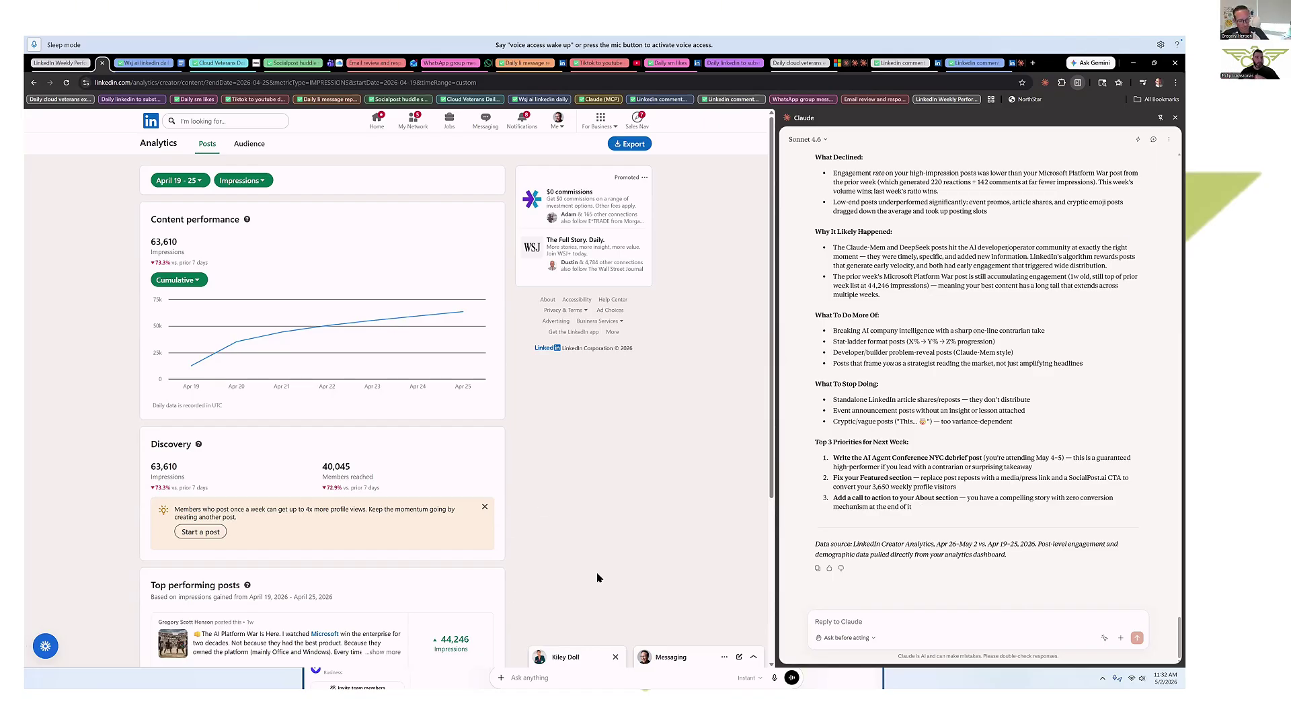
- Switch to the Claude desktop app and minimize it to return to the LinkedIn report in Chrome
{"action": "key", "text": "alt+Tab"}
{"action": "key", "text": "Tab"}
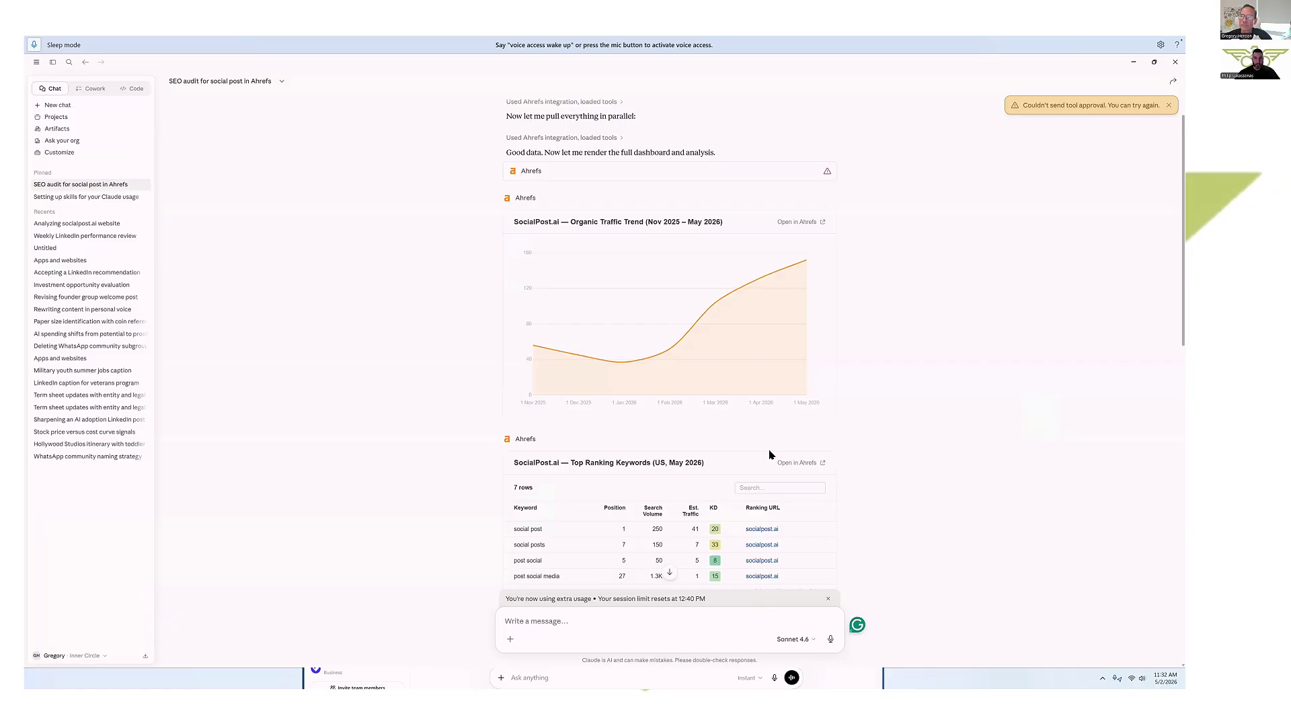
{"action": "left_click", "coordinate": [1134, 62]}
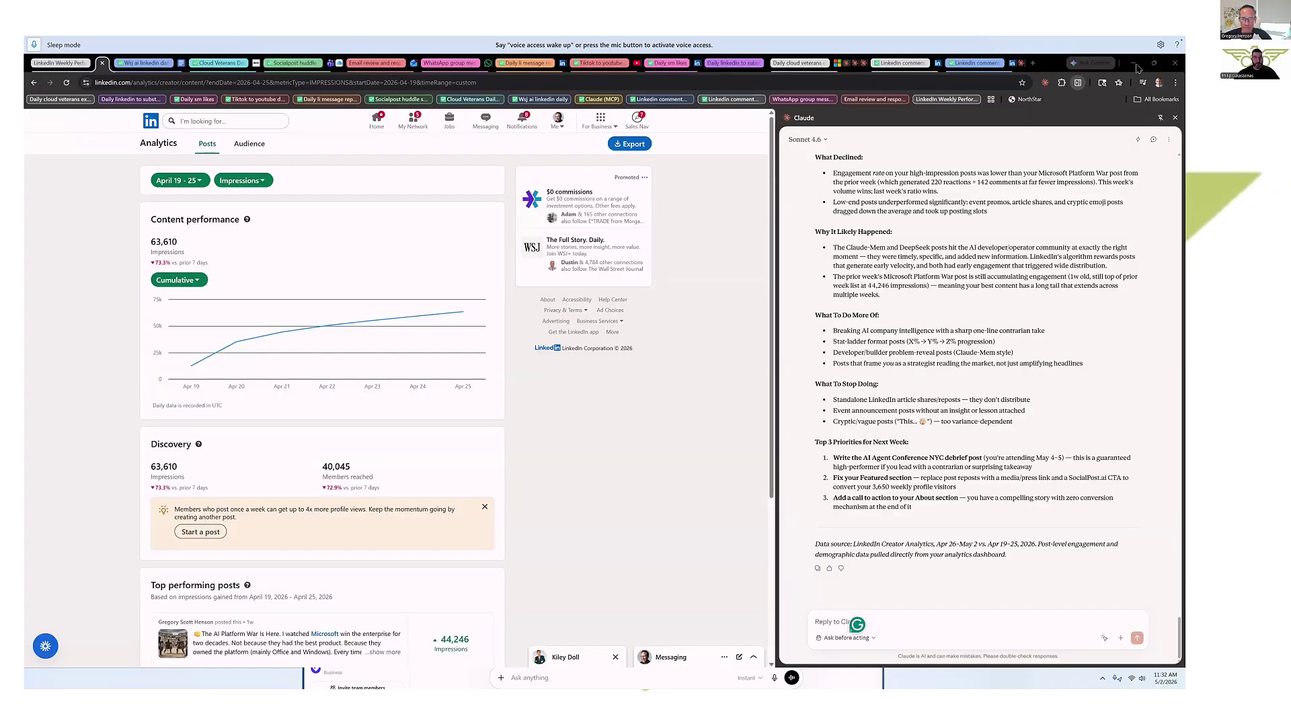
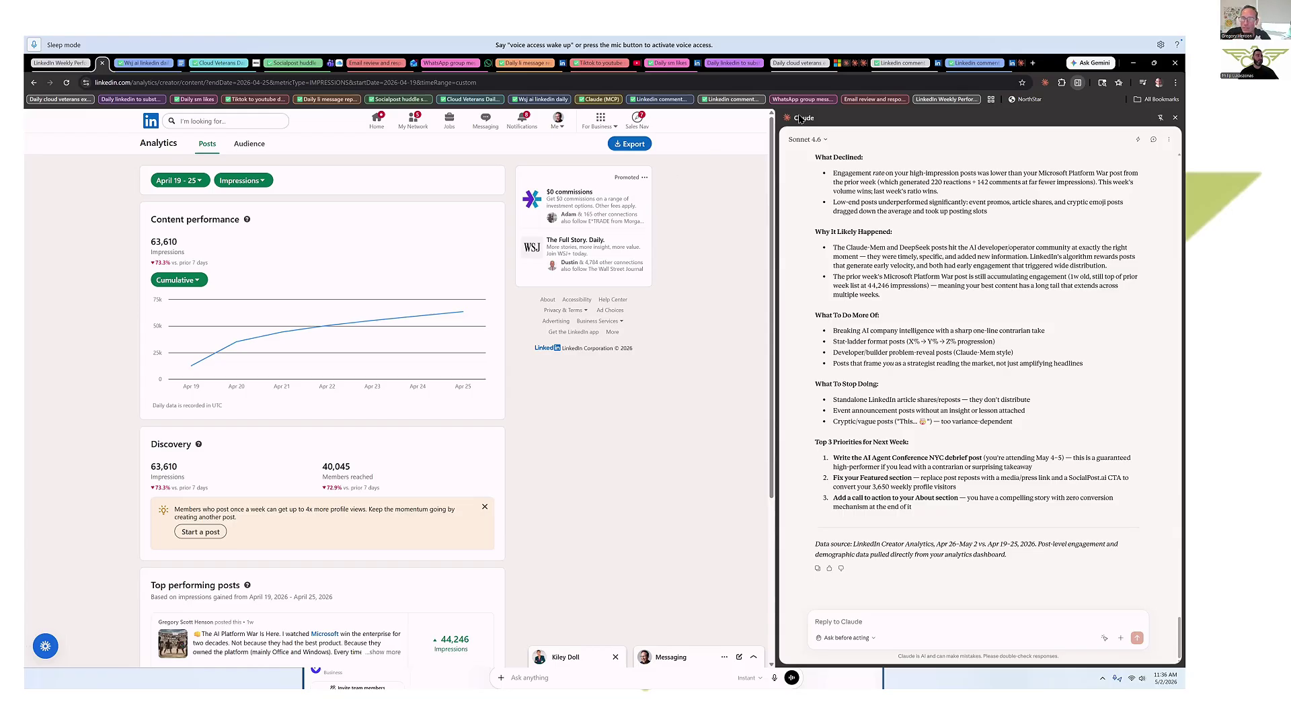
- Open the email review tab group and highlight the prompt asking which emails from the last 24 hours need a response
{"action": "left_click", "coordinate": [861, 101]}
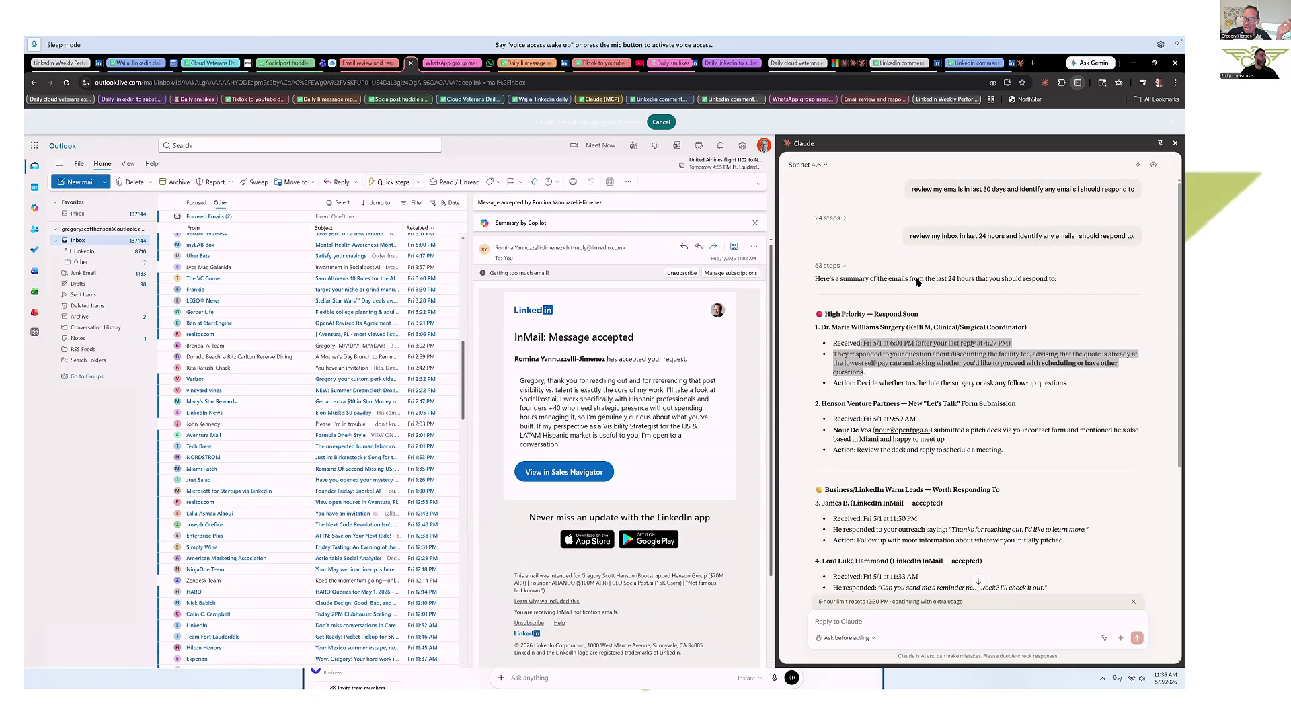
{"action": "left_click_drag", "start_coordinate": [922, 236], "coordinate": [1122, 234]}
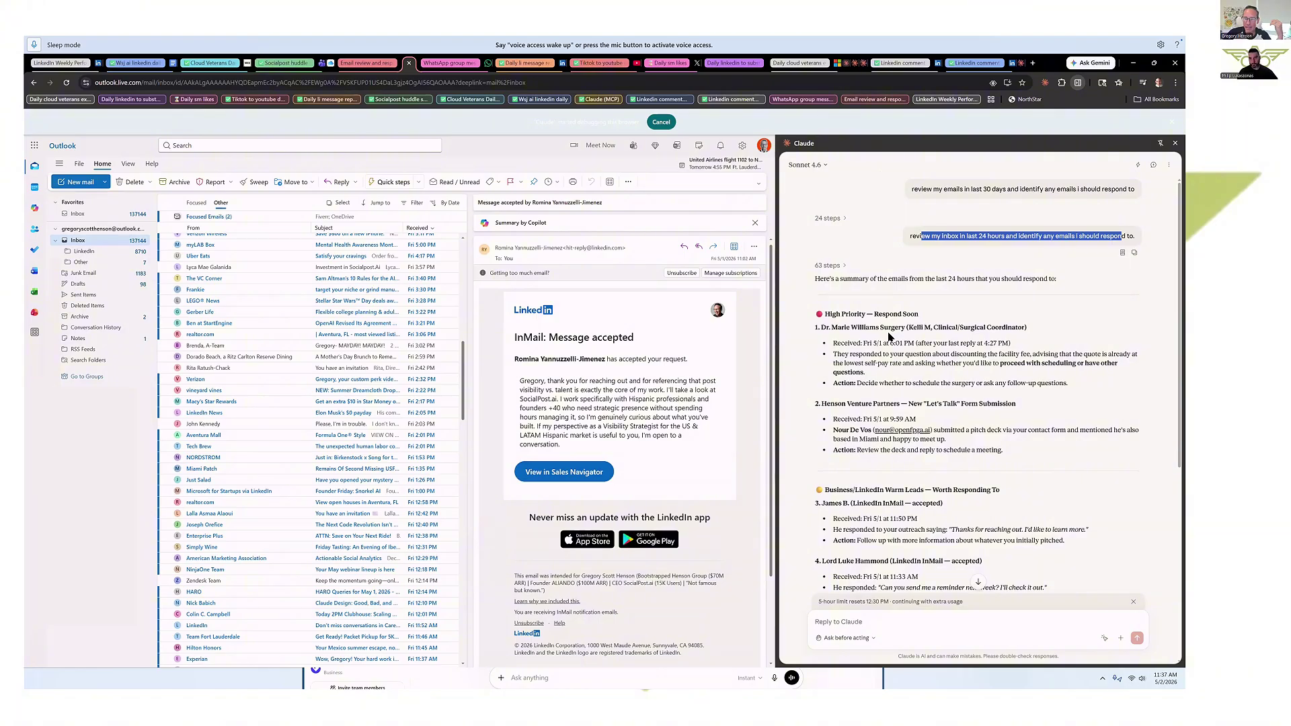
{"action": "left_click", "coordinate": [870, 383]}
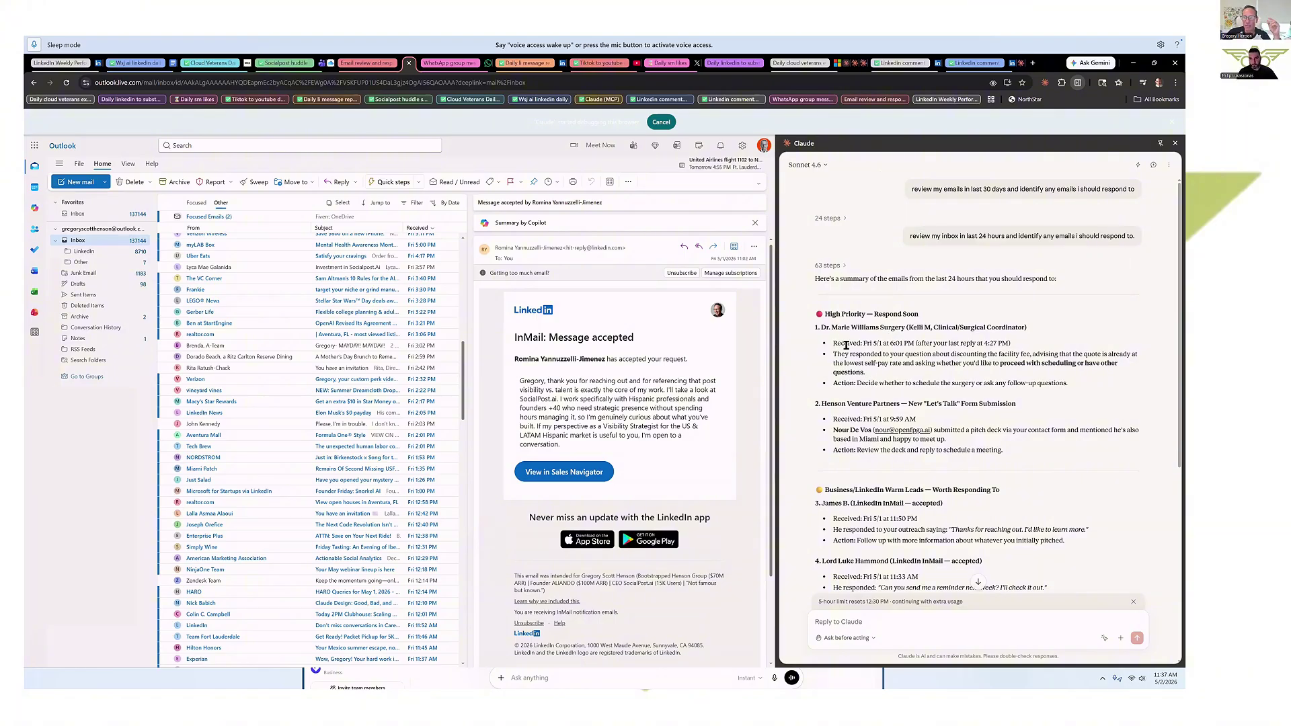
- Highlight the surgery coordinator's reply and the venture partners' "Let's Talk" form submission among Claude's high-priority emails
{"action": "left_click_drag", "start_coordinate": [838, 328], "coordinate": [987, 361]}
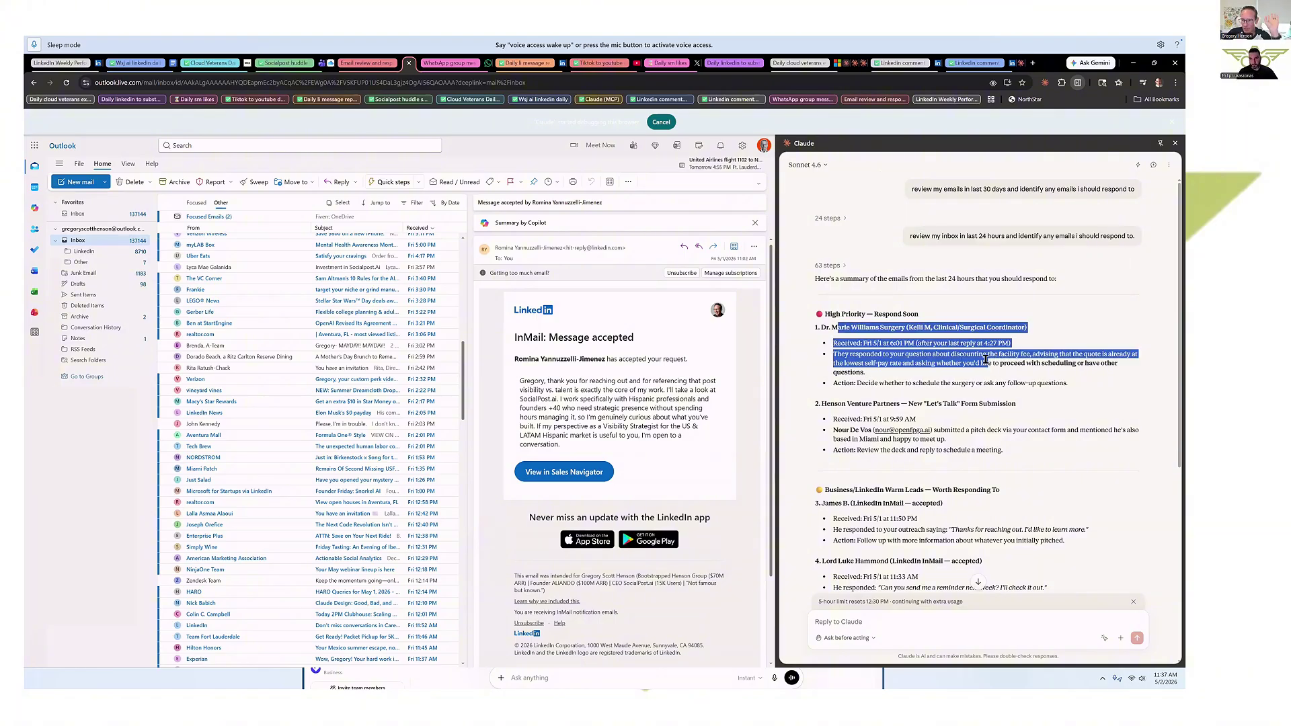
{"action": "scroll", "coordinate": [986, 359], "scroll_direction": "down", "scroll_amount": 2}
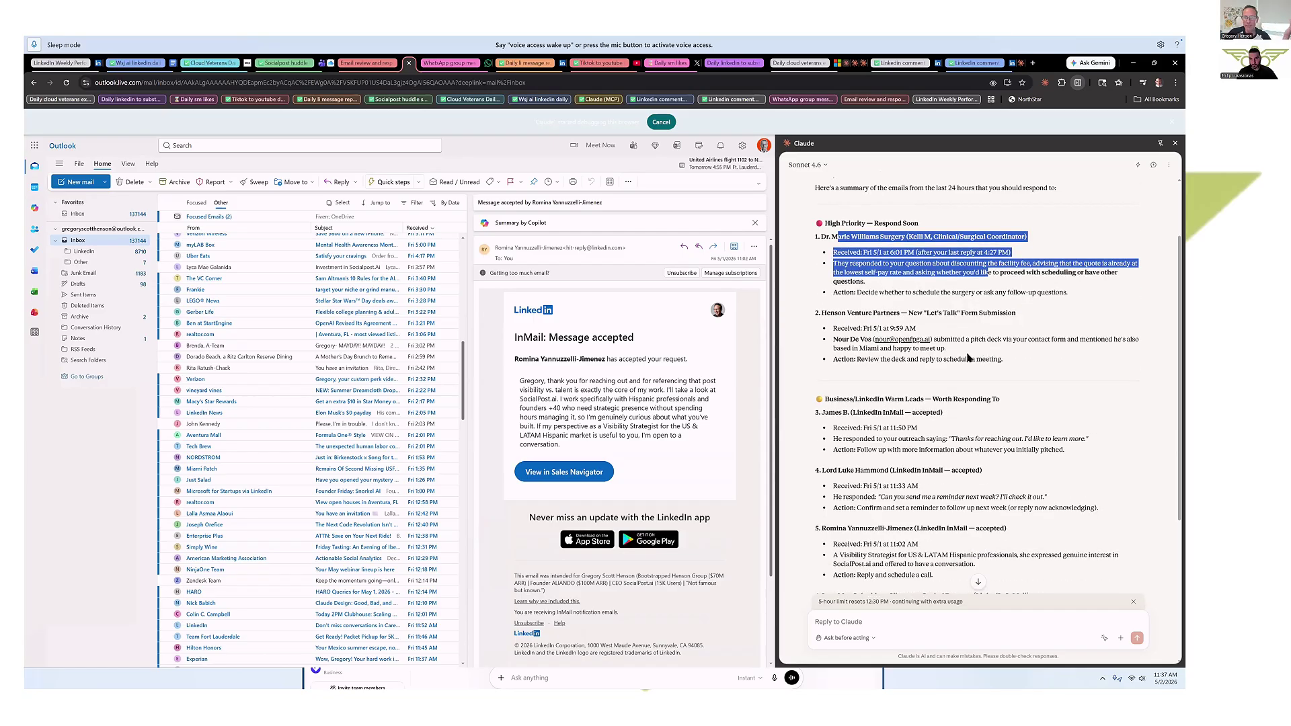
{"action": "left_click", "coordinate": [866, 323]}
{"action": "left_click_drag", "start_coordinate": [848, 313], "coordinate": [900, 310]}
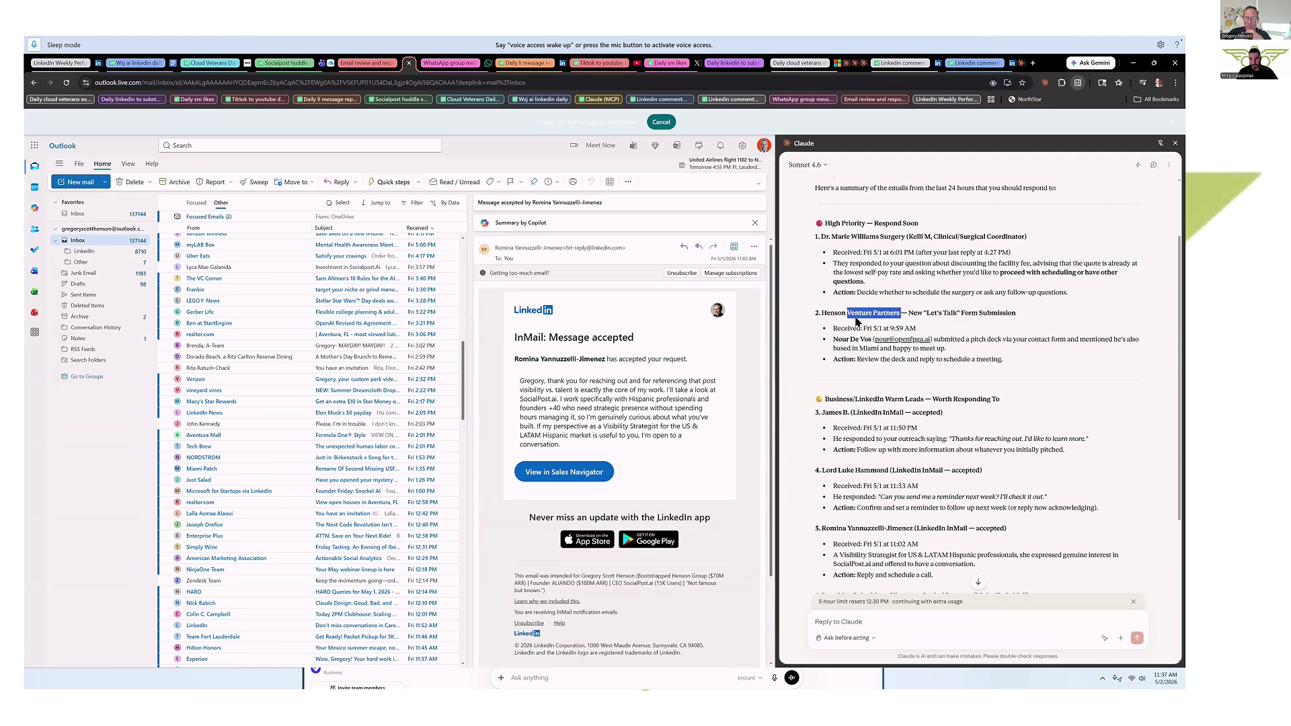
{"action": "left_click_drag", "start_coordinate": [928, 312], "coordinate": [990, 344]}
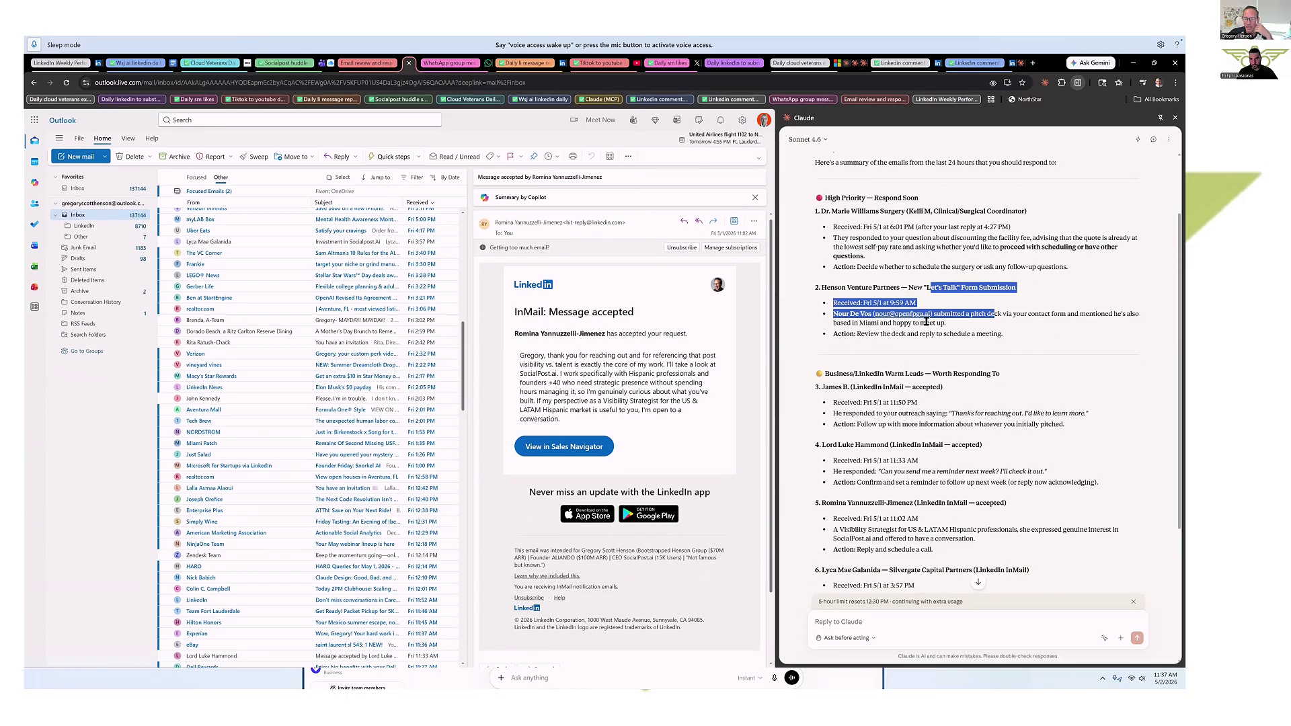
{"action": "scroll", "coordinate": [955, 343], "scroll_direction": "down", "scroll_amount": 3}
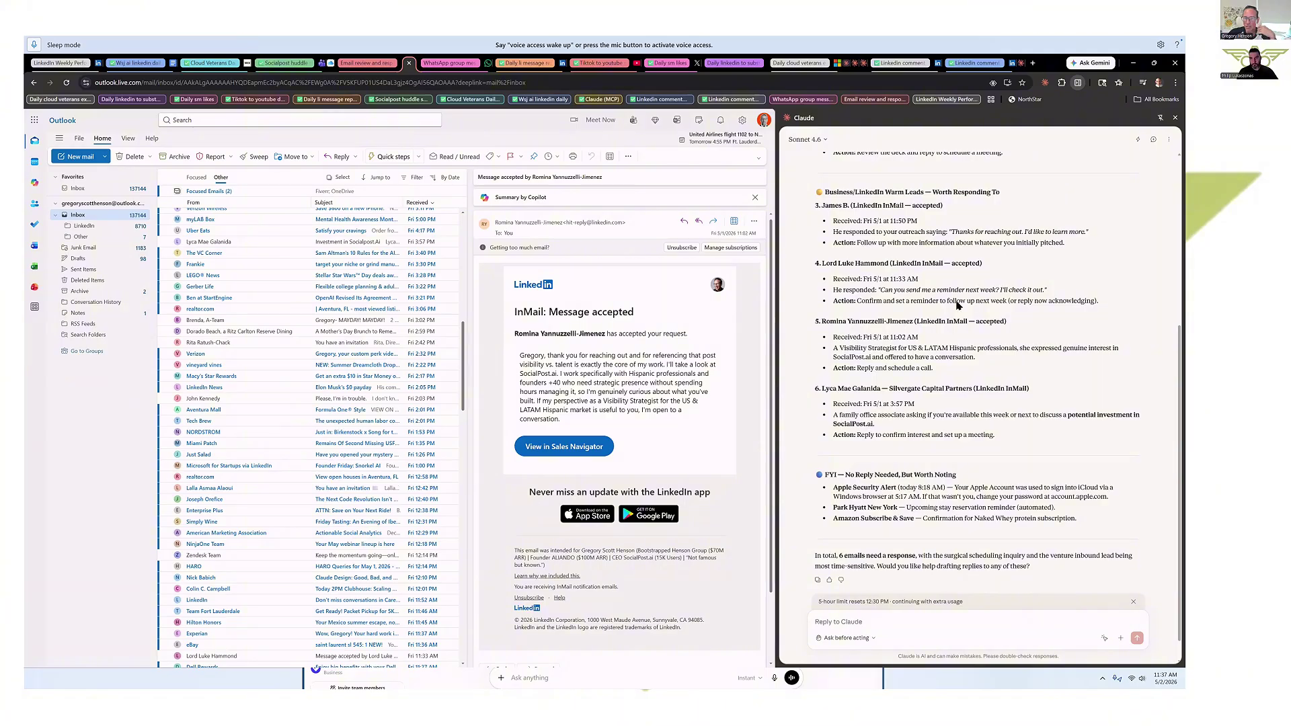
{"action": "scroll", "coordinate": [960, 306], "scroll_direction": "up", "scroll_amount": 3}
{"action": "scroll", "coordinate": [871, 213], "scroll_direction": "down", "scroll_amount": 2}
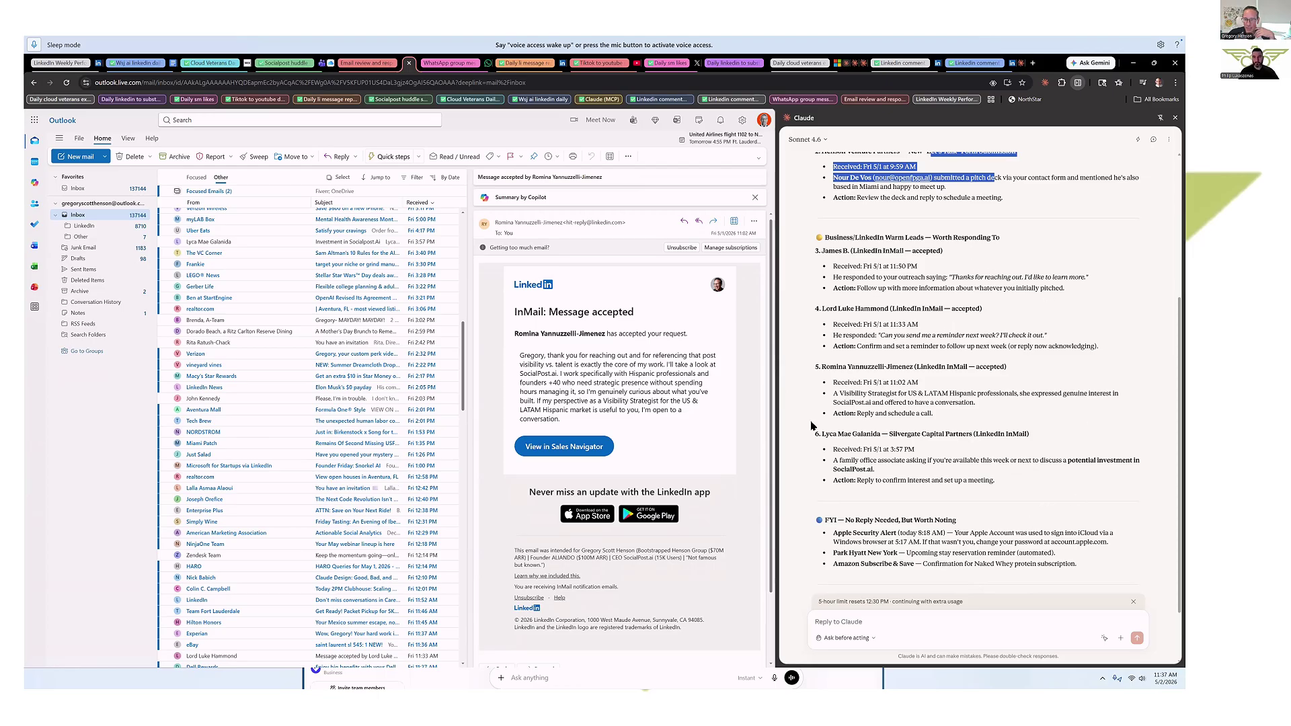
{"action": "scroll", "coordinate": [811, 425], "scroll_direction": "down", "scroll_amount": 1}
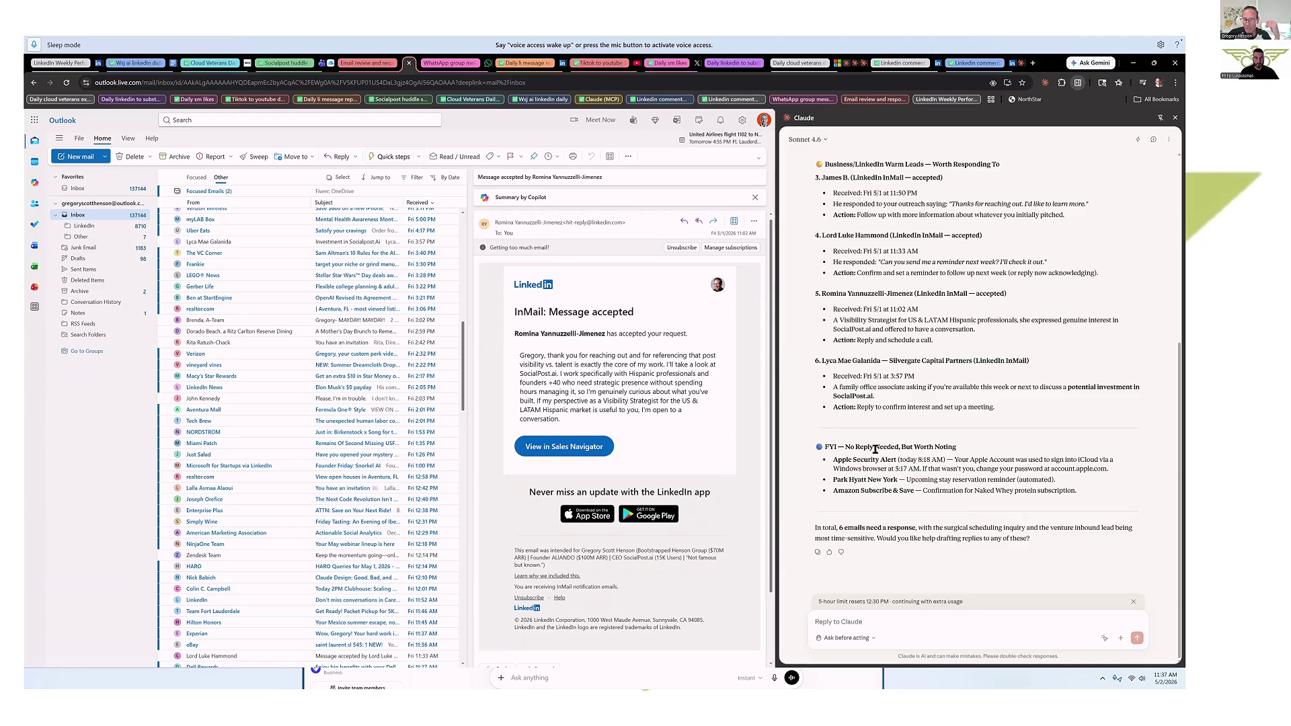
{"action": "left_click_drag", "start_coordinate": [872, 448], "coordinate": [1077, 491]}
{"action": "scroll", "coordinate": [873, 410], "scroll_direction": "up", "scroll_amount": 4}
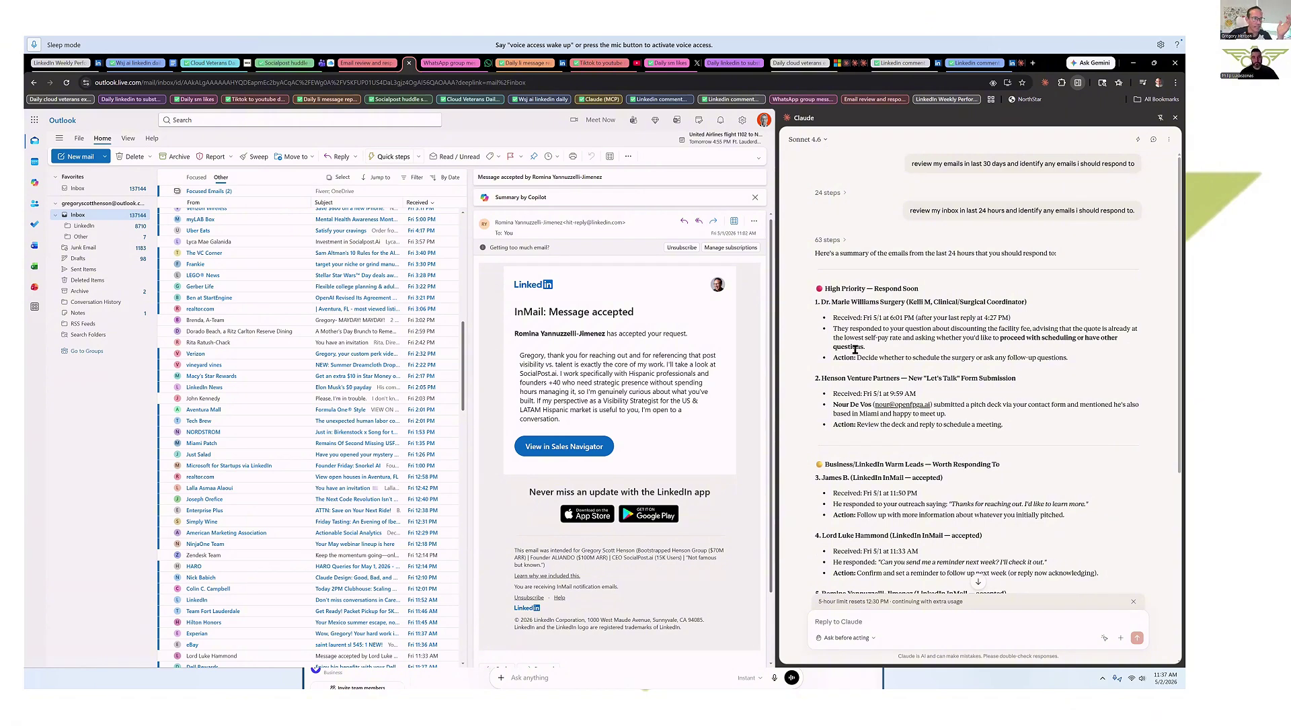
{"action": "scroll", "coordinate": [316, 222], "scroll_direction": "up", "scroll_amount": 1}
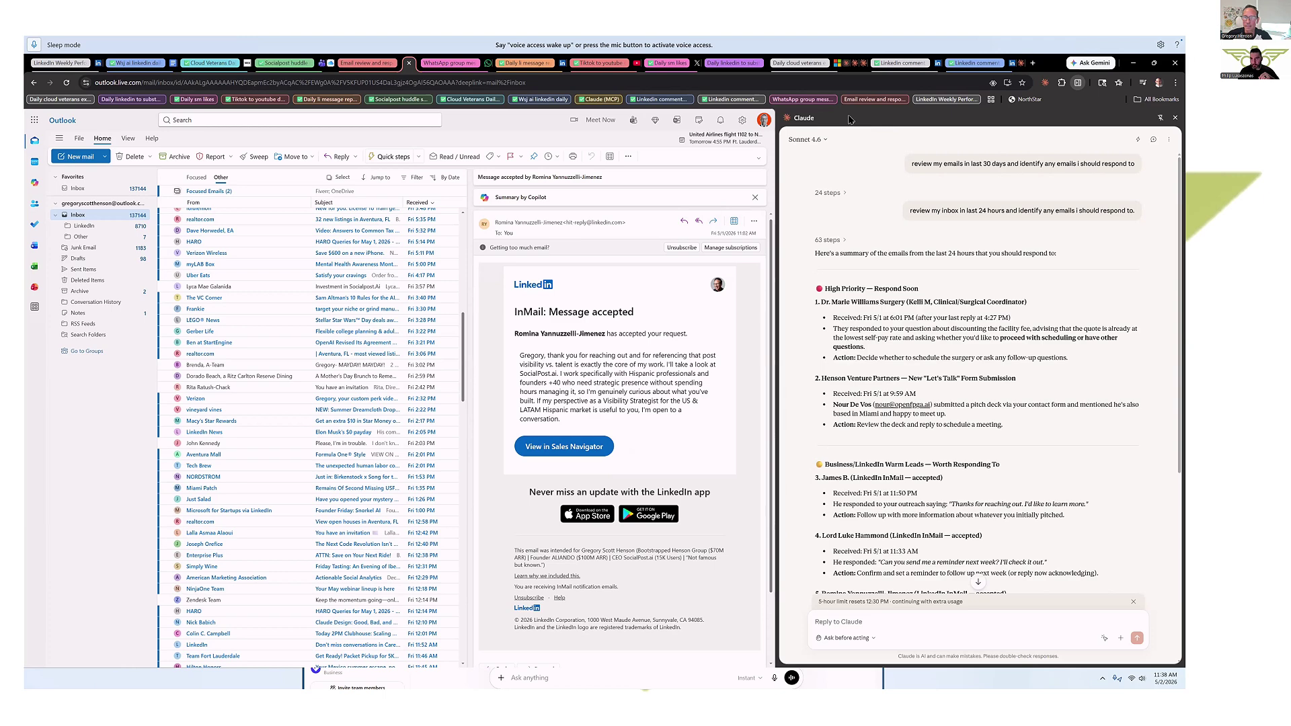
- Open the WhatsApp group message tab group, view the PEF AI Experimentation group's info, highlight the API Mall question, and close the info
{"action": "left_click", "coordinate": [794, 101]}
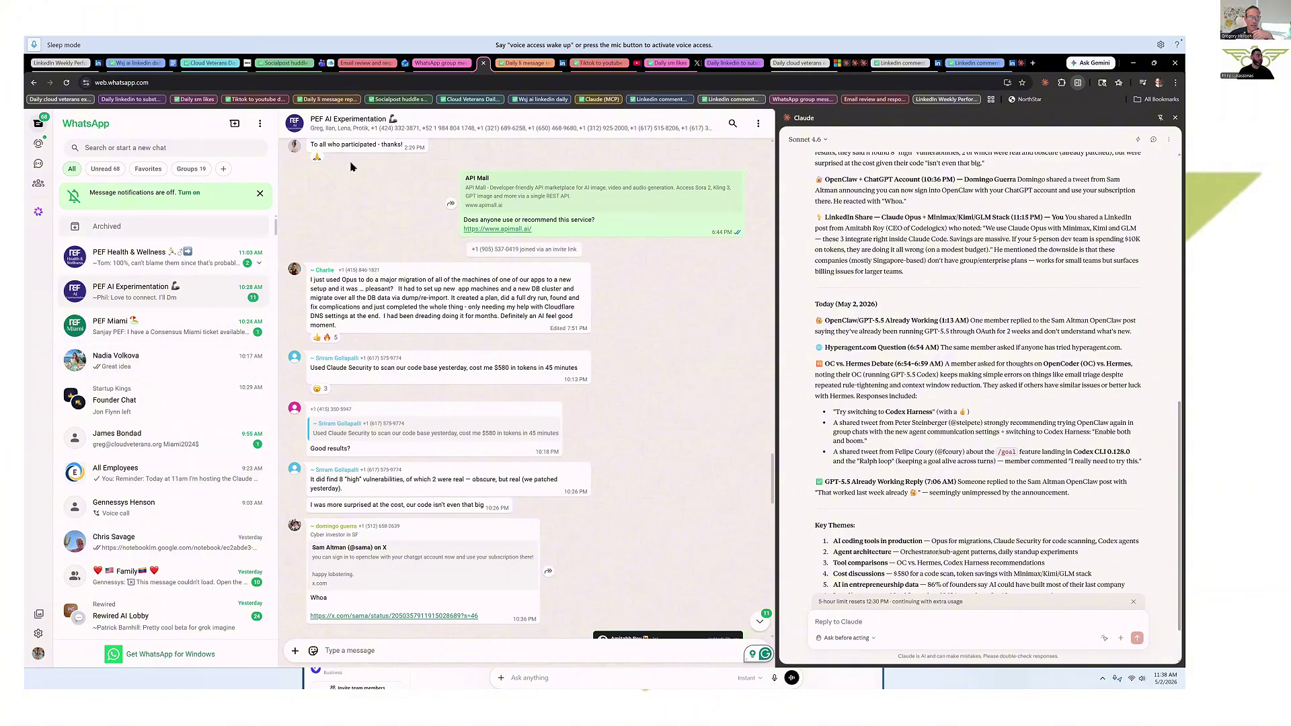
{"action": "left_click", "coordinate": [360, 123]}
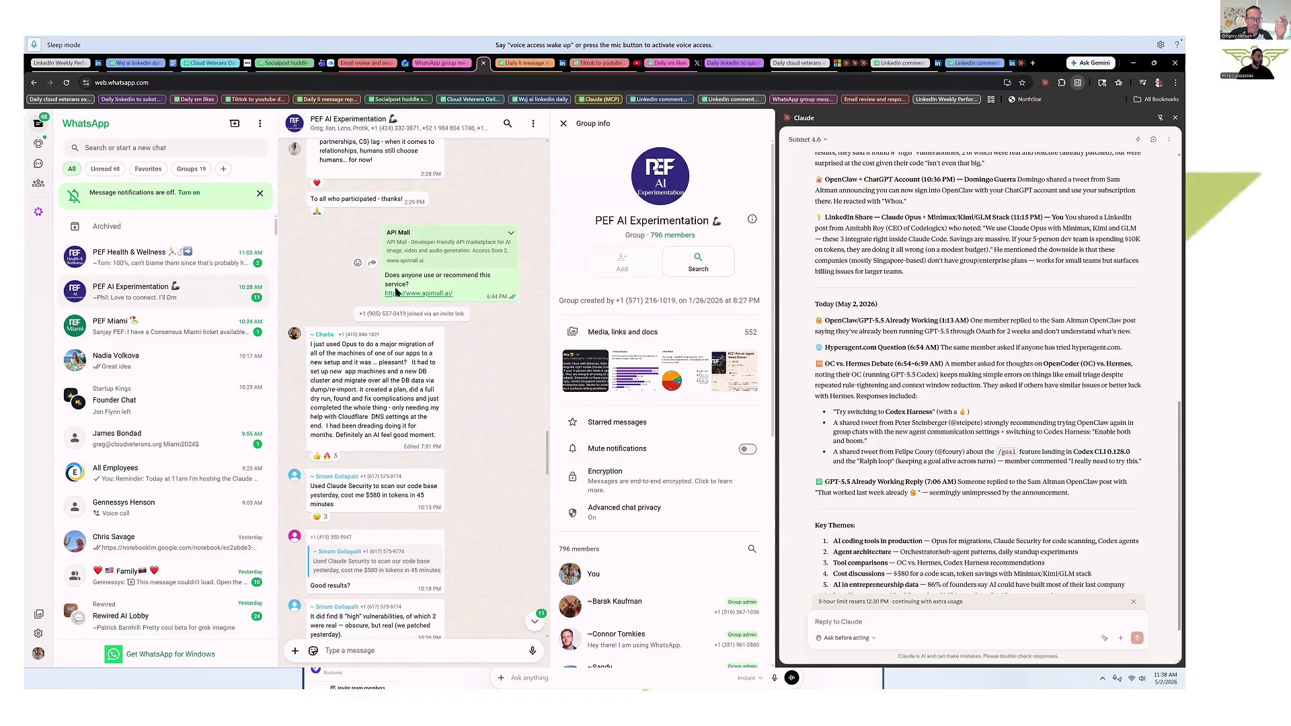
{"action": "left_click_drag", "start_coordinate": [391, 274], "coordinate": [428, 284]}
{"action": "left_click", "coordinate": [501, 359]}
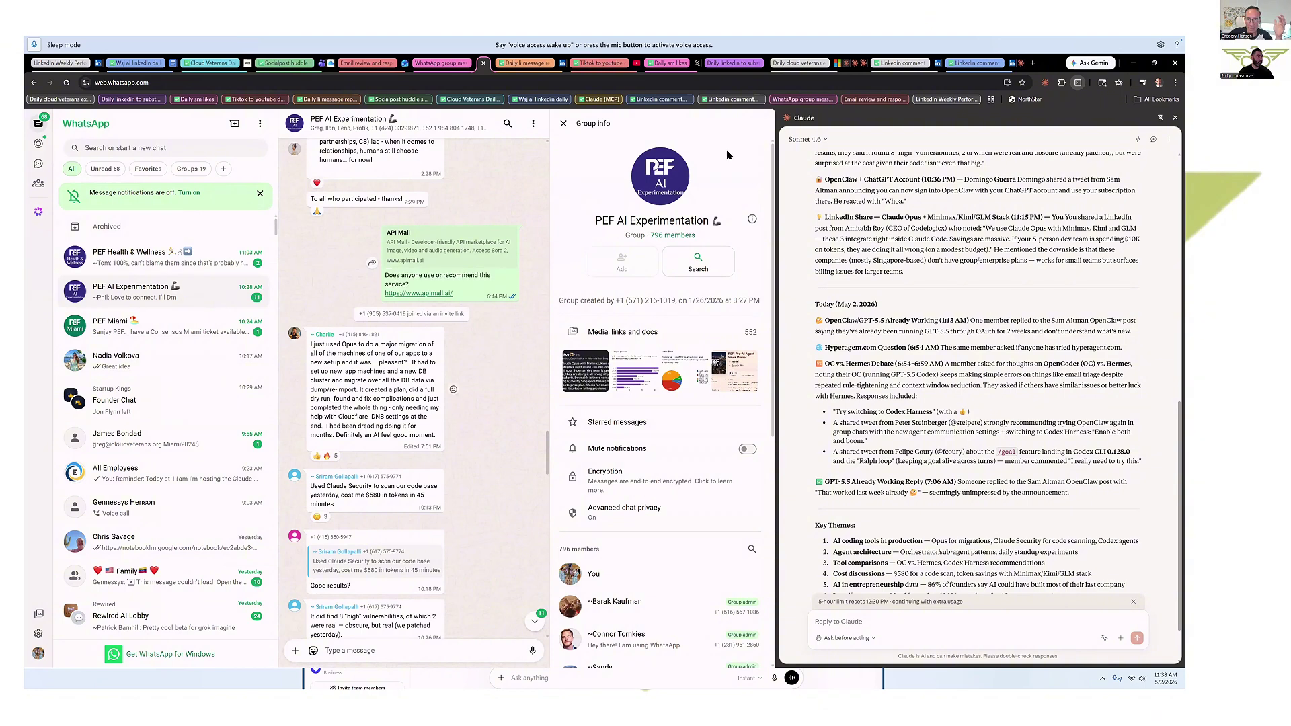
{"action": "left_click", "coordinate": [563, 123]}
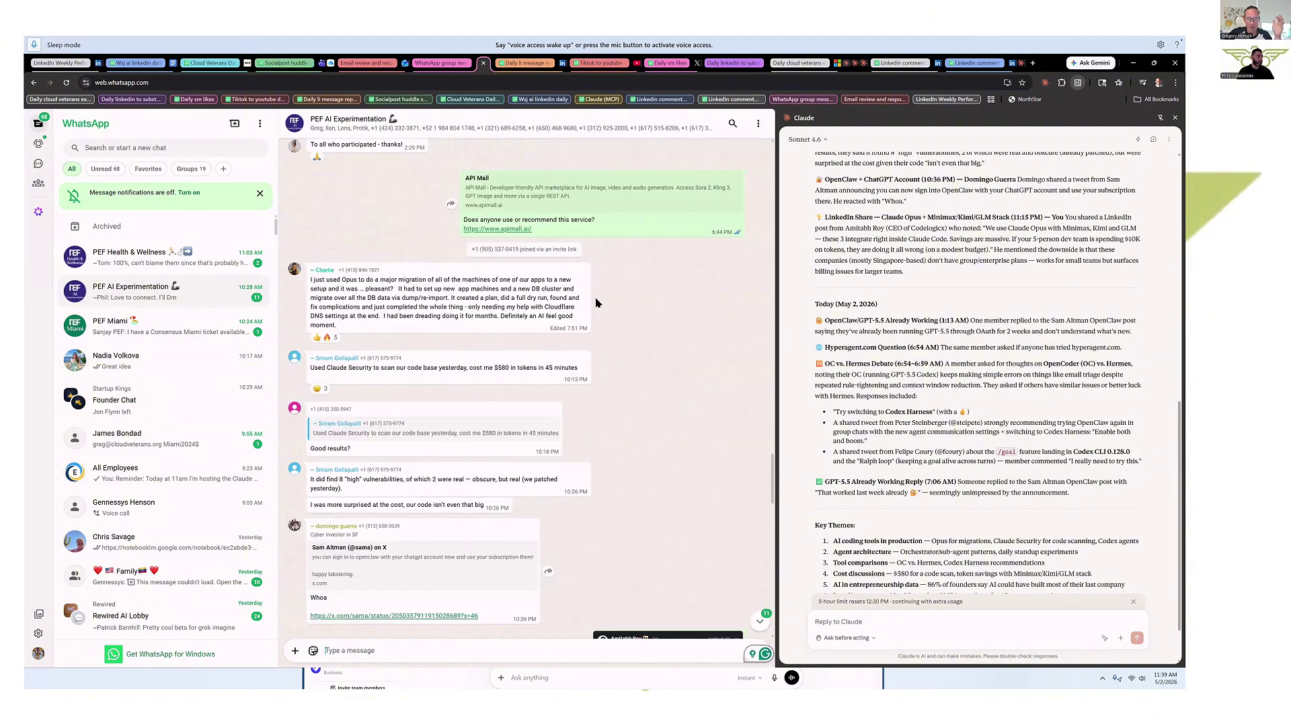
- Skim the PEF AI Experimentation chat history from yesterday through today's unread messages
{"action": "scroll", "coordinate": [647, 359], "scroll_direction": "down", "scroll_amount": 1}
{"action": "scroll", "coordinate": [648, 360], "scroll_direction": "down", "scroll_amount": 3}
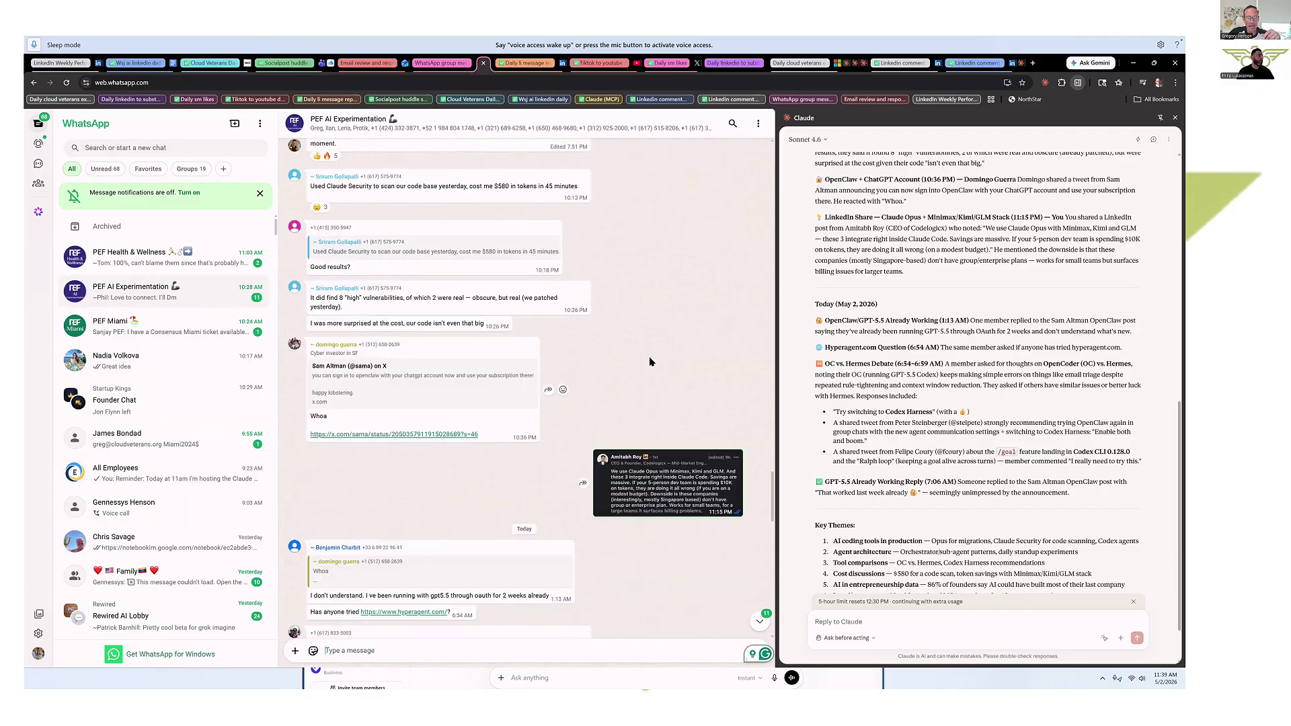
{"action": "scroll", "coordinate": [638, 359], "scroll_direction": "down", "scroll_amount": 15}
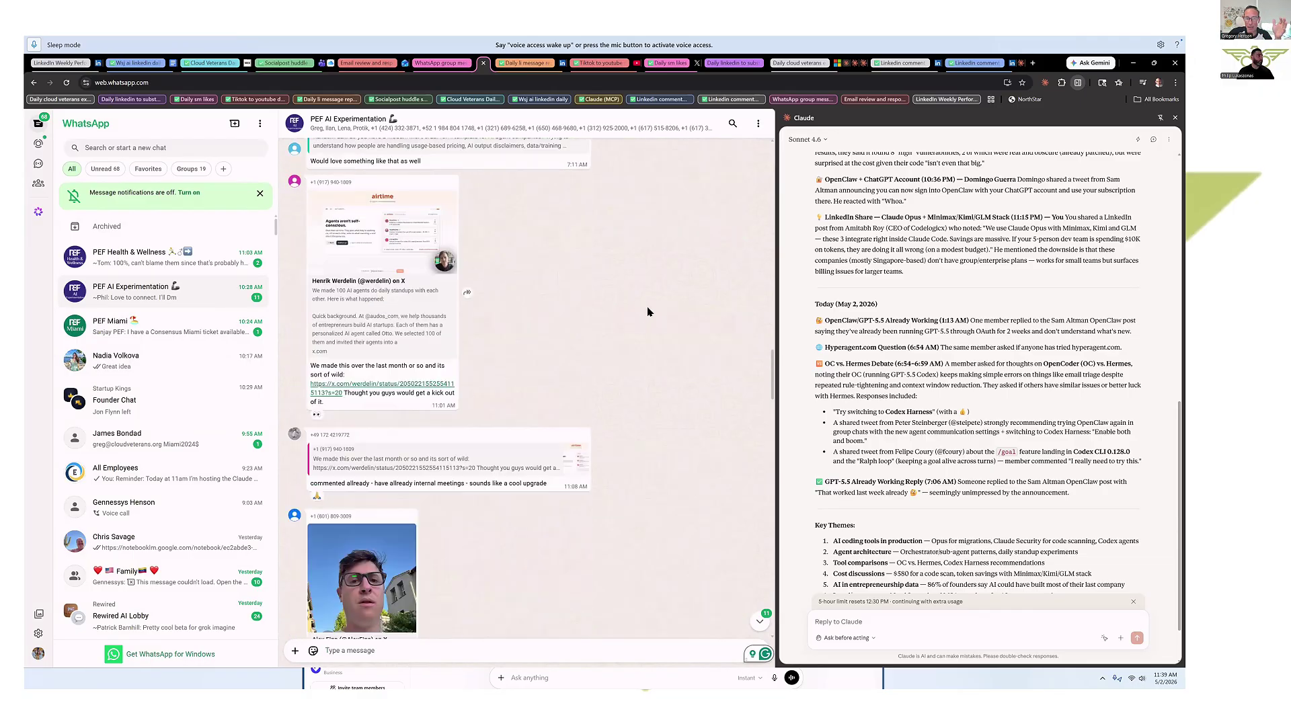
{"action": "scroll", "coordinate": [648, 311], "scroll_direction": "up", "scroll_amount": 15}
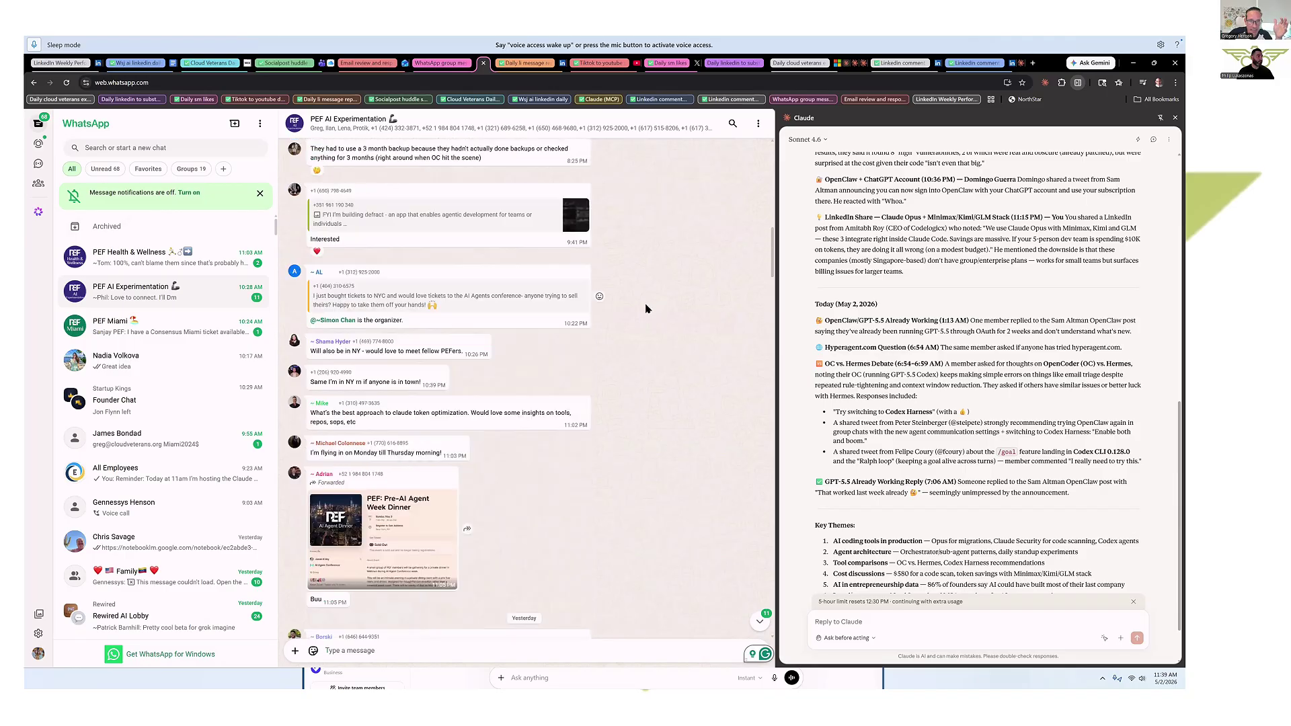
{"action": "scroll", "coordinate": [649, 311], "scroll_direction": "down", "scroll_amount": 20}
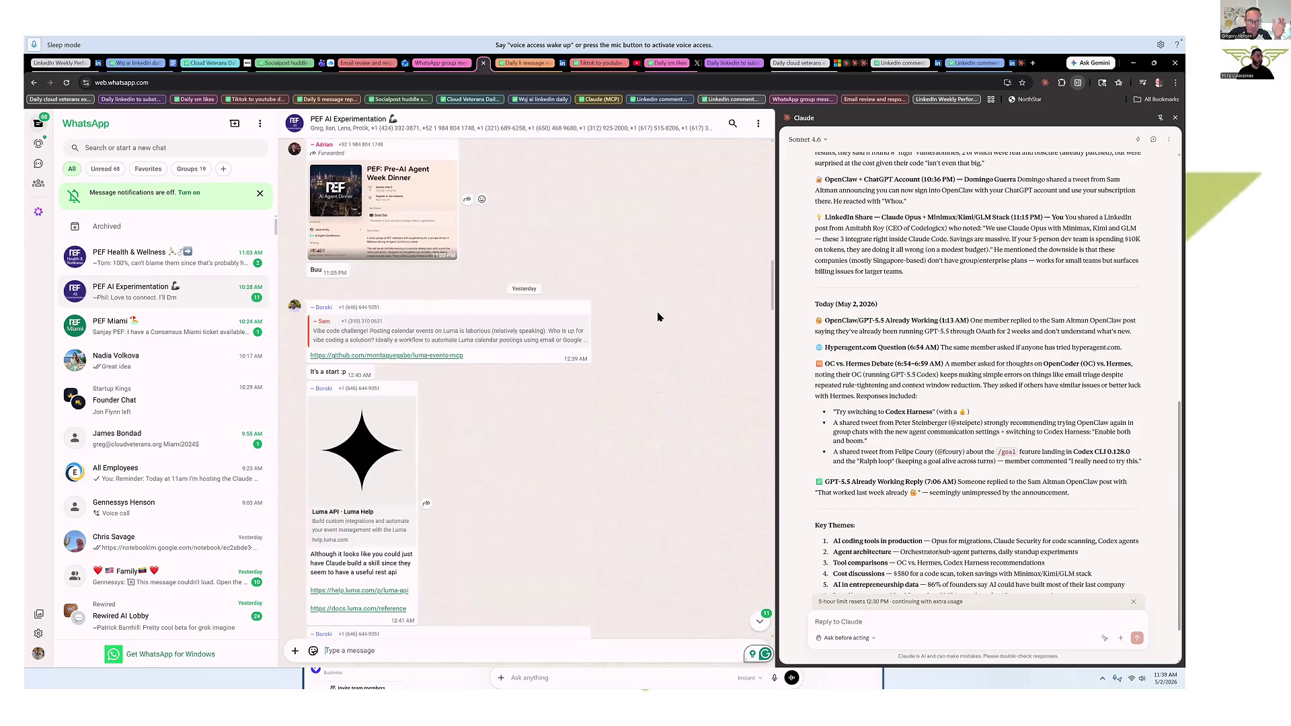
{"action": "scroll", "coordinate": [659, 320], "scroll_direction": "down", "scroll_amount": 10}
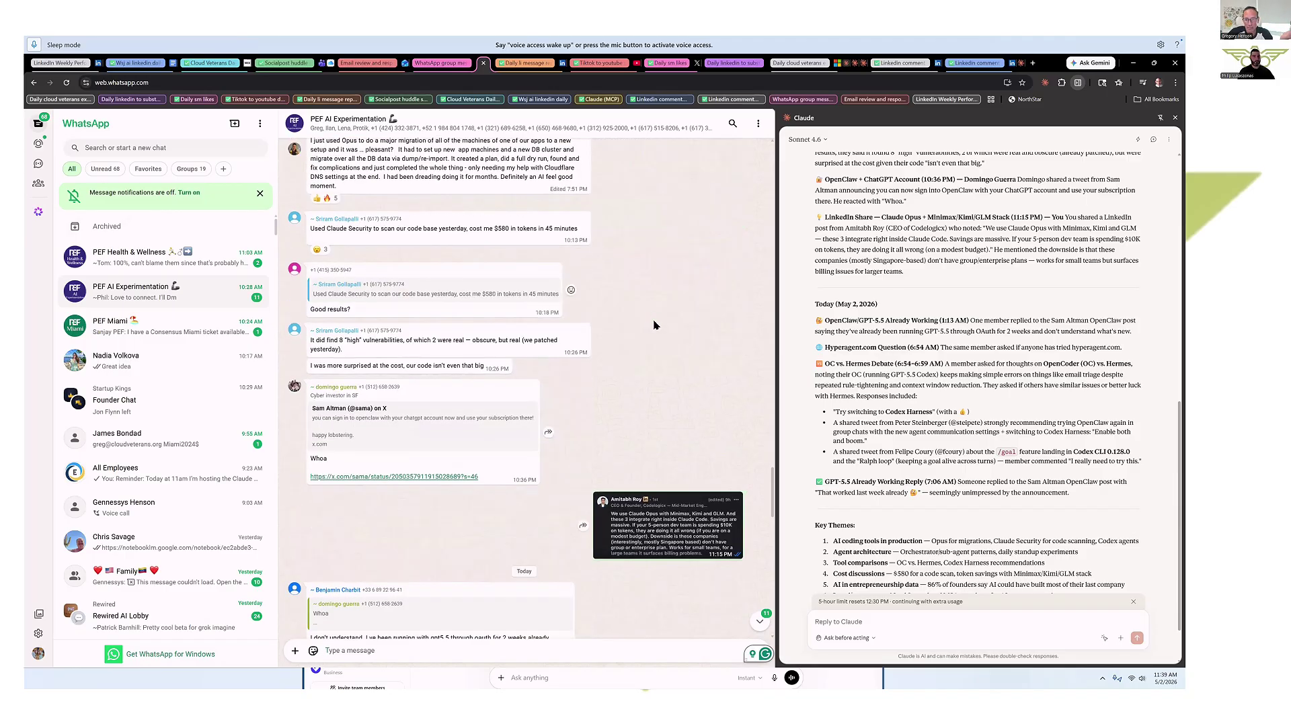
{"action": "scroll", "coordinate": [571, 434], "scroll_direction": "down", "scroll_amount": 5}
- Go to the start of Claude's group summary and highlight its opening line and the Yesterday (May 1, 2026) entries
{"action": "scroll", "coordinate": [967, 291], "scroll_direction": "up", "scroll_amount": 5}
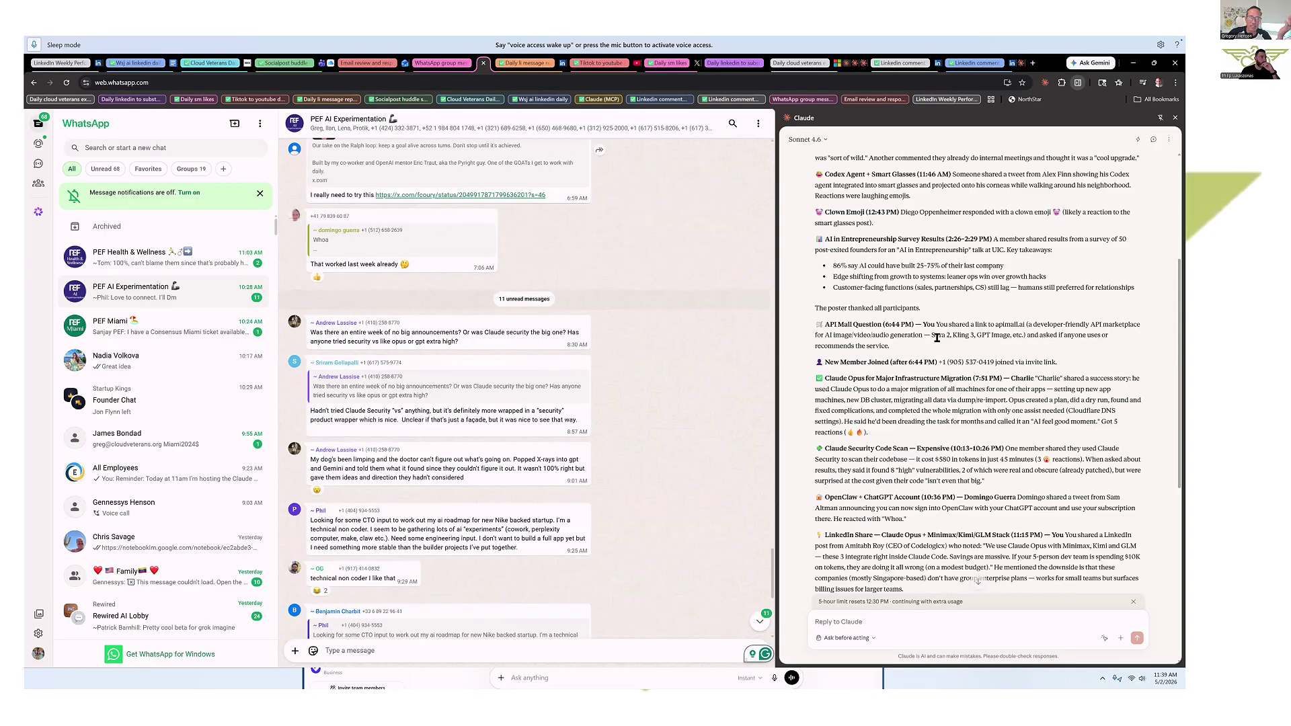
{"action": "scroll", "coordinate": [937, 337], "scroll_direction": "up", "scroll_amount": 5}
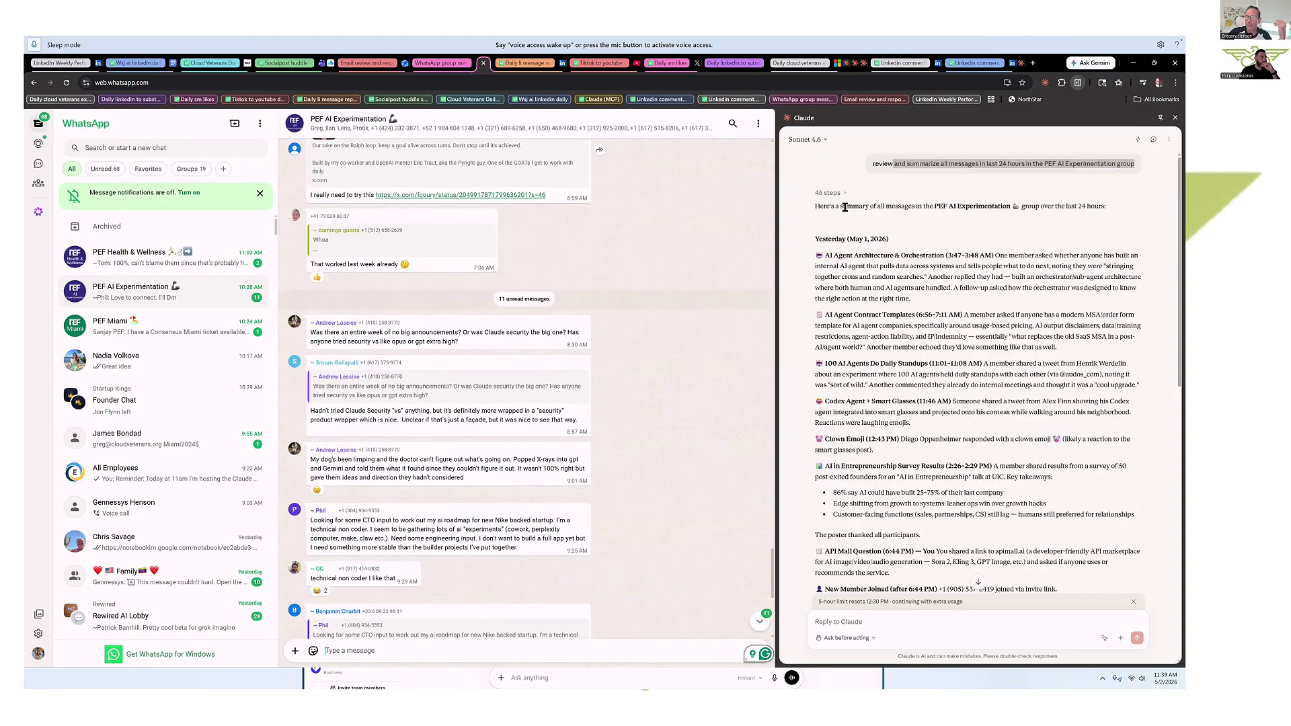
{"action": "left_click_drag", "start_coordinate": [836, 208], "coordinate": [1014, 204]}
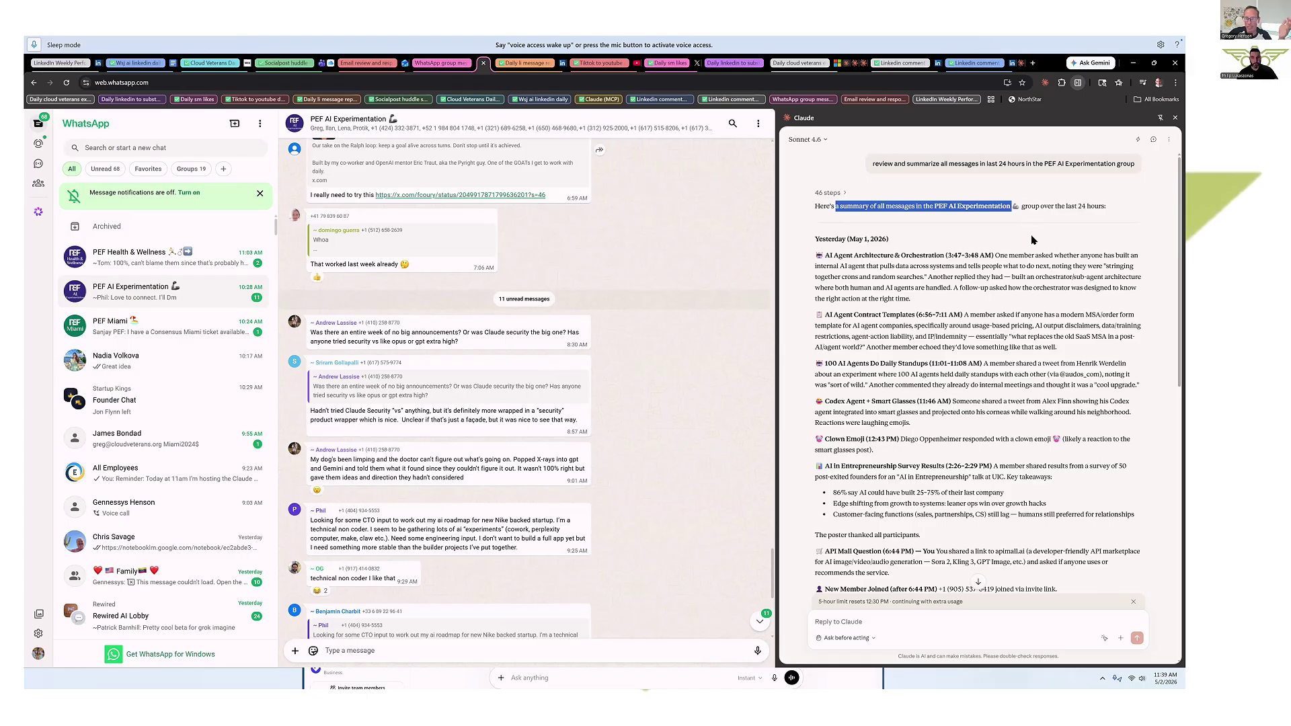
{"action": "left_click", "coordinate": [838, 254]}
{"action": "left_click_drag", "start_coordinate": [833, 240], "coordinate": [987, 551]}
- Highlight the summary's entries from the API Mall question to the Claude Security code scan and continue to today's messages
{"action": "scroll", "coordinate": [924, 425], "scroll_direction": "down", "scroll_amount": 3}
{"action": "left_click", "coordinate": [870, 368]}
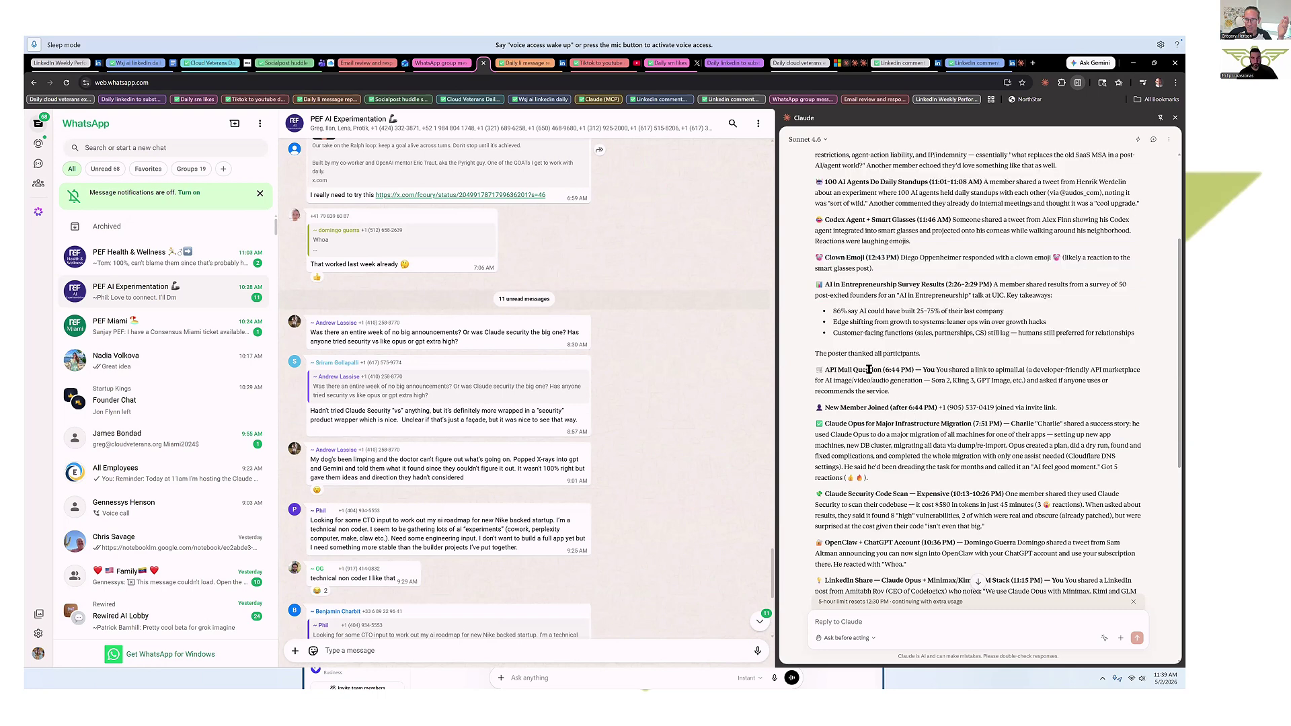
{"action": "left_click_drag", "start_coordinate": [867, 362], "coordinate": [926, 493]}
{"action": "scroll", "coordinate": [927, 497], "scroll_direction": "down", "scroll_amount": 4}
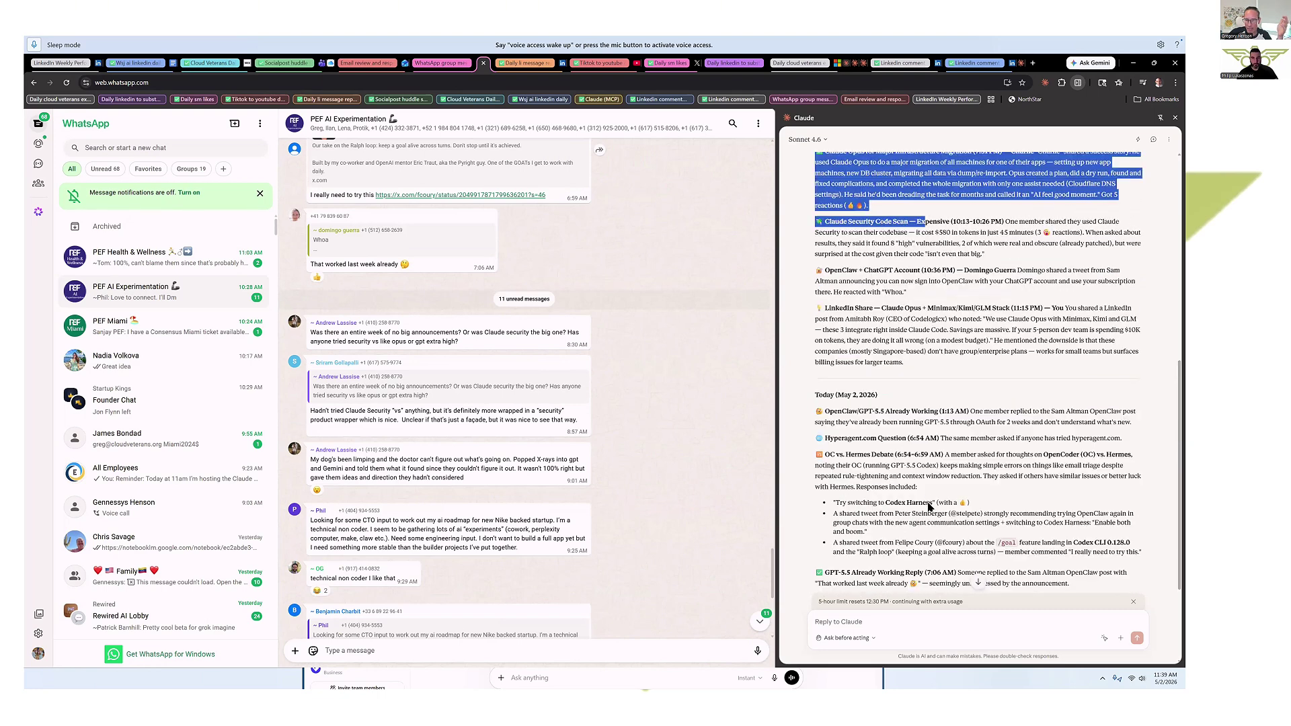
{"action": "scroll", "coordinate": [928, 503], "scroll_direction": "down", "scroll_amount": 2}
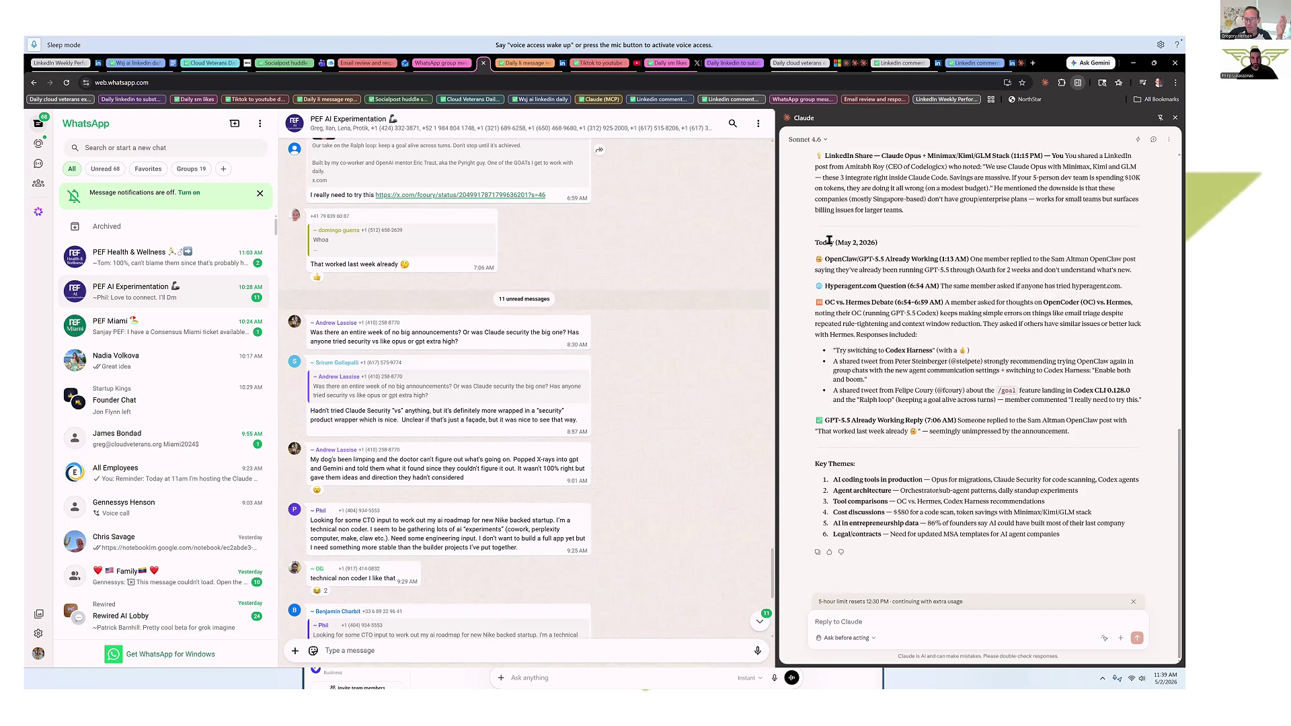
- Highlight the summary's Today (May 2, 2026) section and its Key Themes, and glance back over the group chat
{"action": "left_click_drag", "start_coordinate": [833, 242], "coordinate": [989, 420]}
{"action": "left_click_drag", "start_coordinate": [996, 501], "coordinate": [992, 415]}
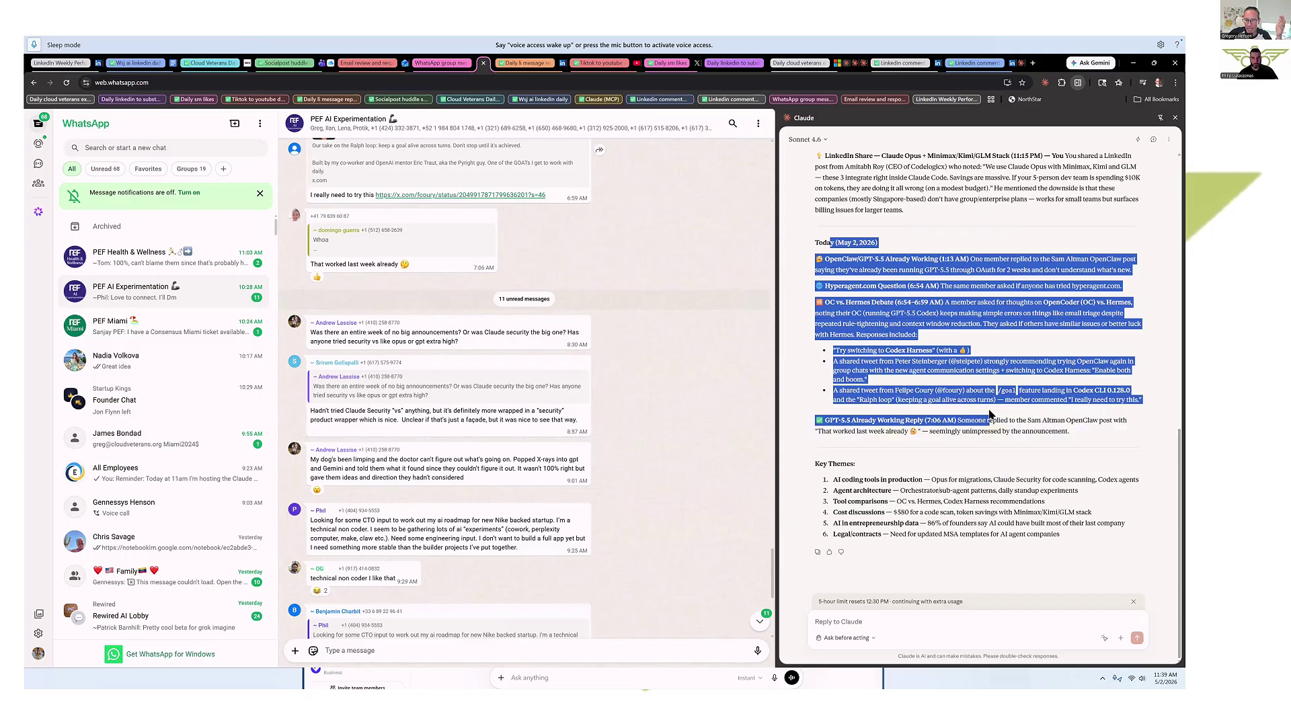
{"action": "left_click", "coordinate": [884, 490]}
{"action": "left_click_drag", "start_coordinate": [863, 468], "coordinate": [909, 490]}
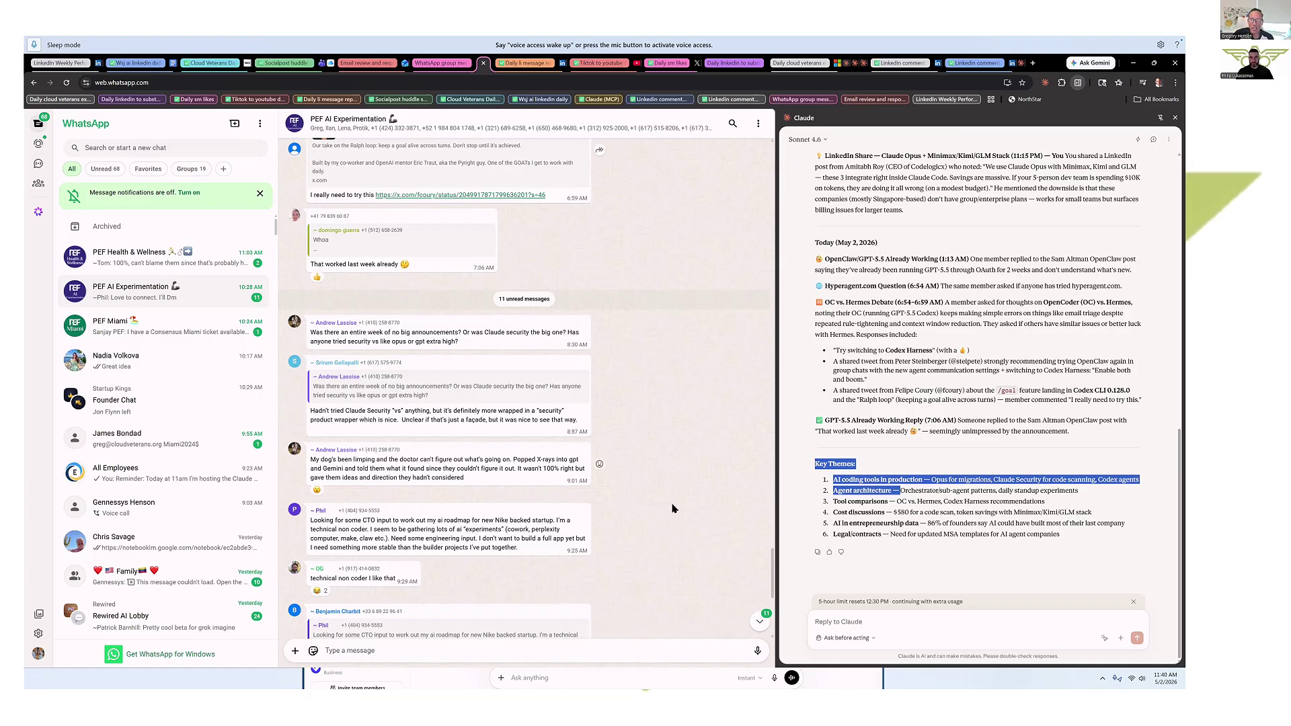
{"action": "scroll", "coordinate": [688, 503], "scroll_direction": "down", "scroll_amount": 2}
{"action": "scroll", "coordinate": [687, 501], "scroll_direction": "up", "scroll_amount": 3}
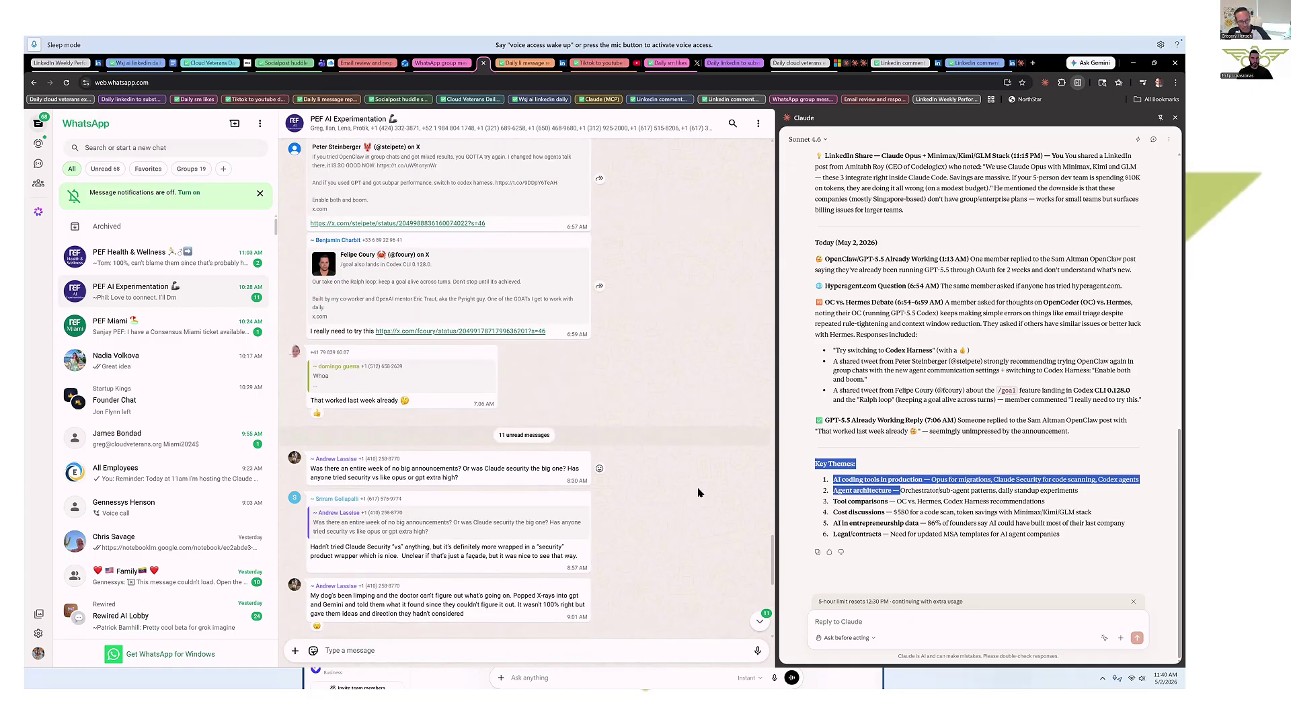
- Switch to the Claude desktop app, compare the Chat and Cowork modes, and open Cowork's Projects list
{"action": "key", "text": "alt+Tab"}
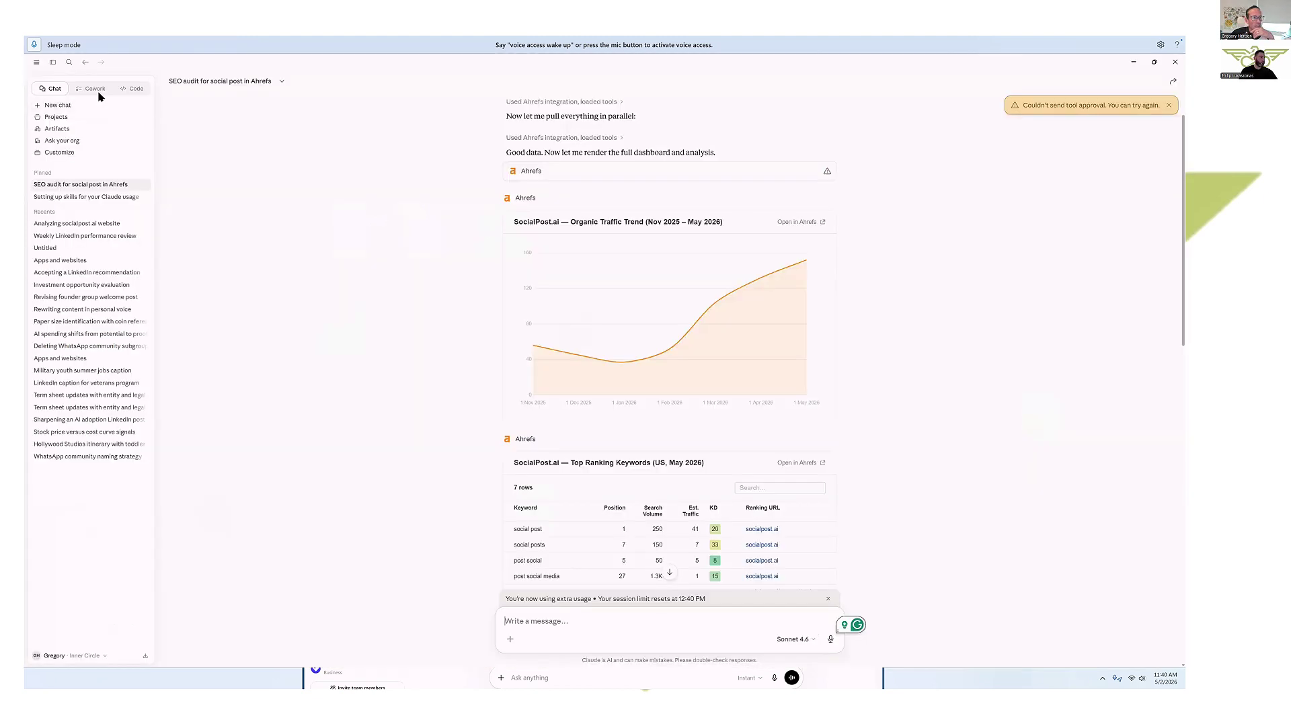
{"action": "left_click", "coordinate": [95, 90]}
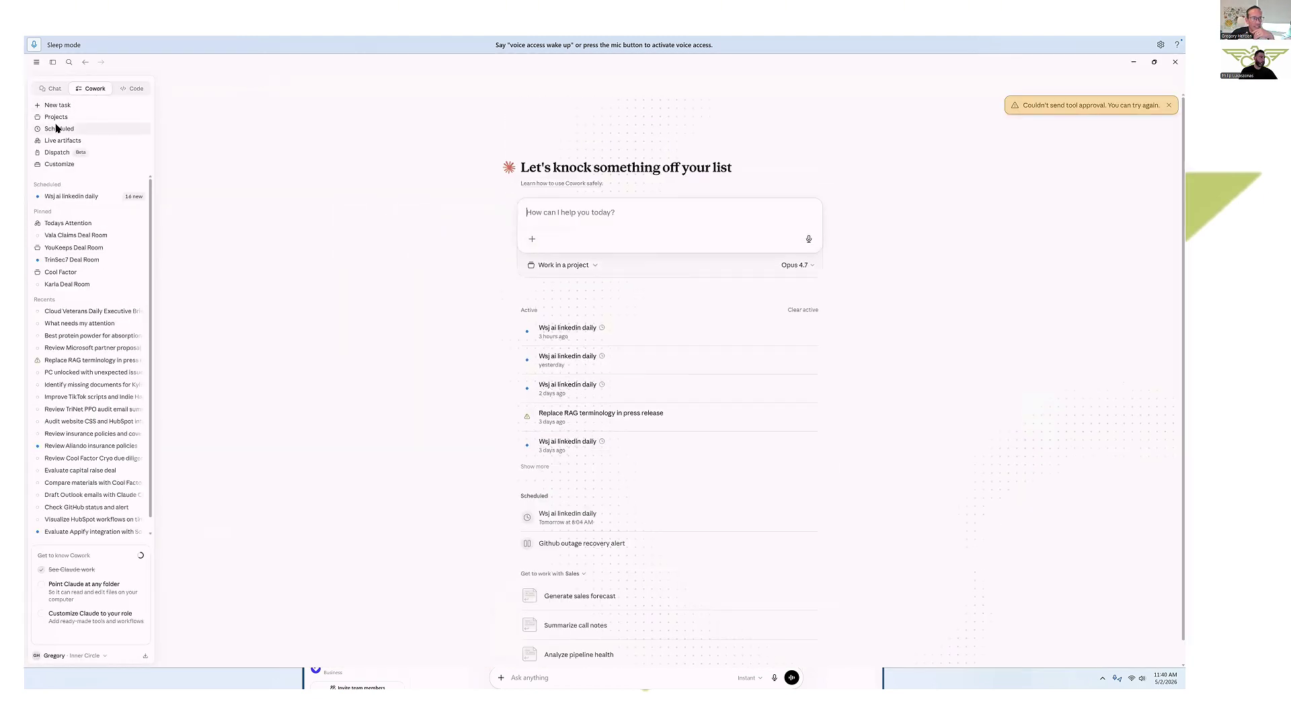
{"action": "left_click", "coordinate": [49, 89]}
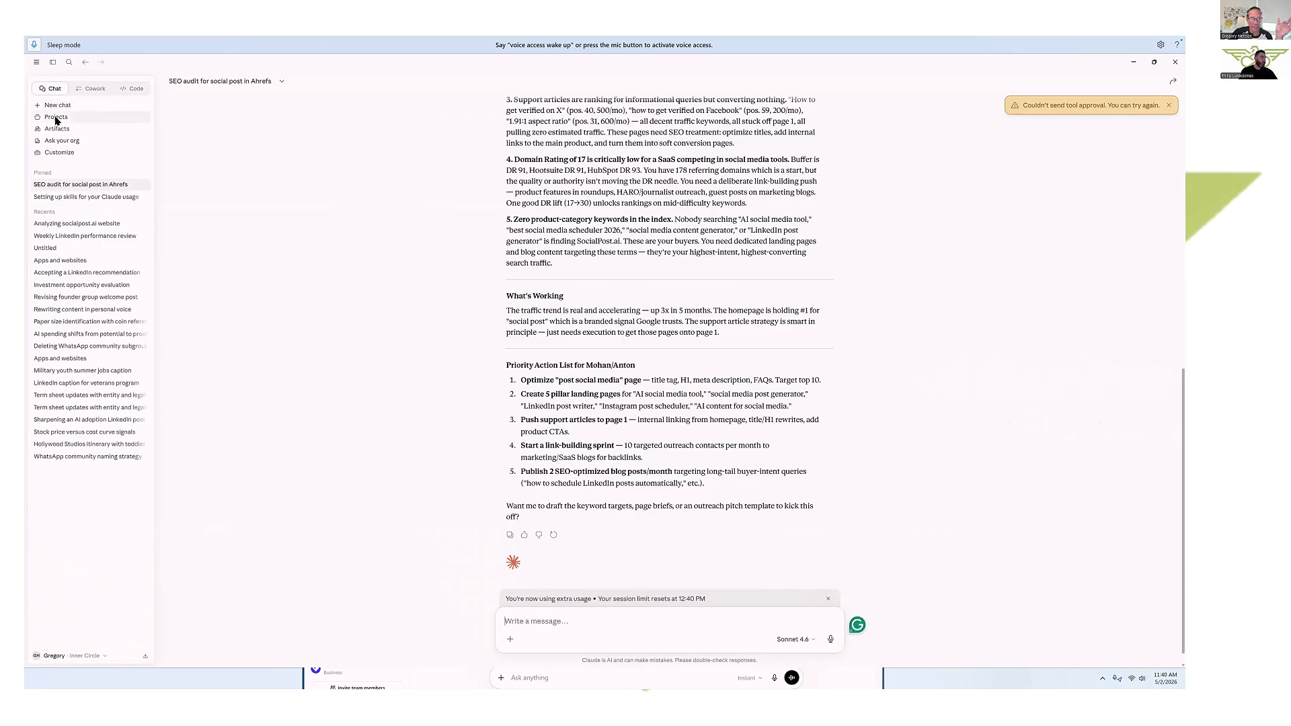
{"action": "left_click", "coordinate": [56, 118]}
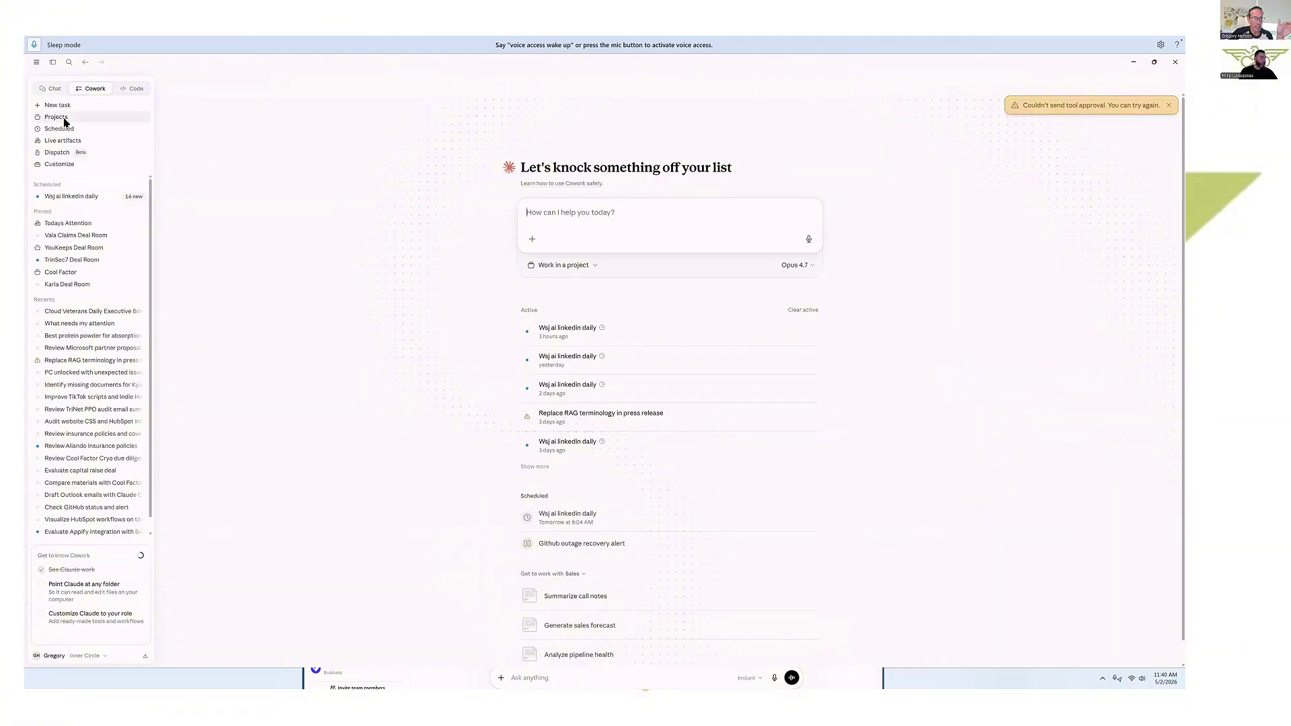
{"action": "left_click", "coordinate": [65, 119]}
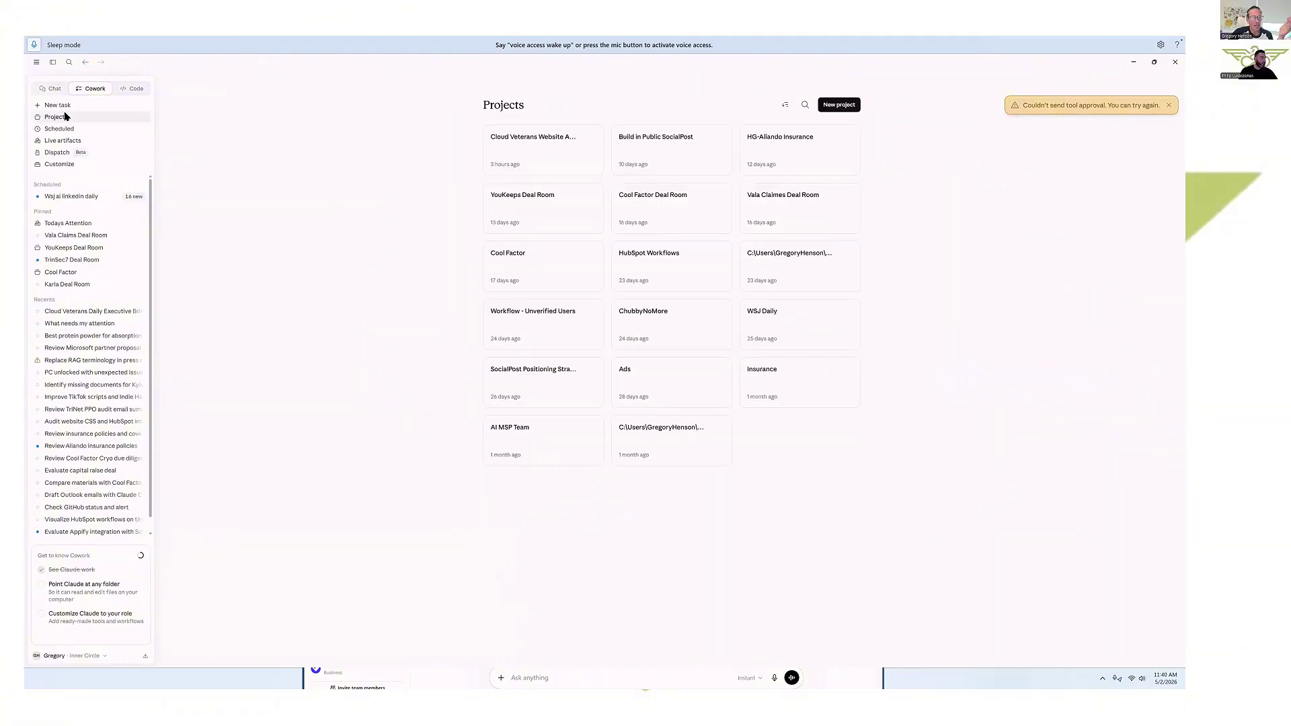
{"action": "left_click", "coordinate": [59, 92]}
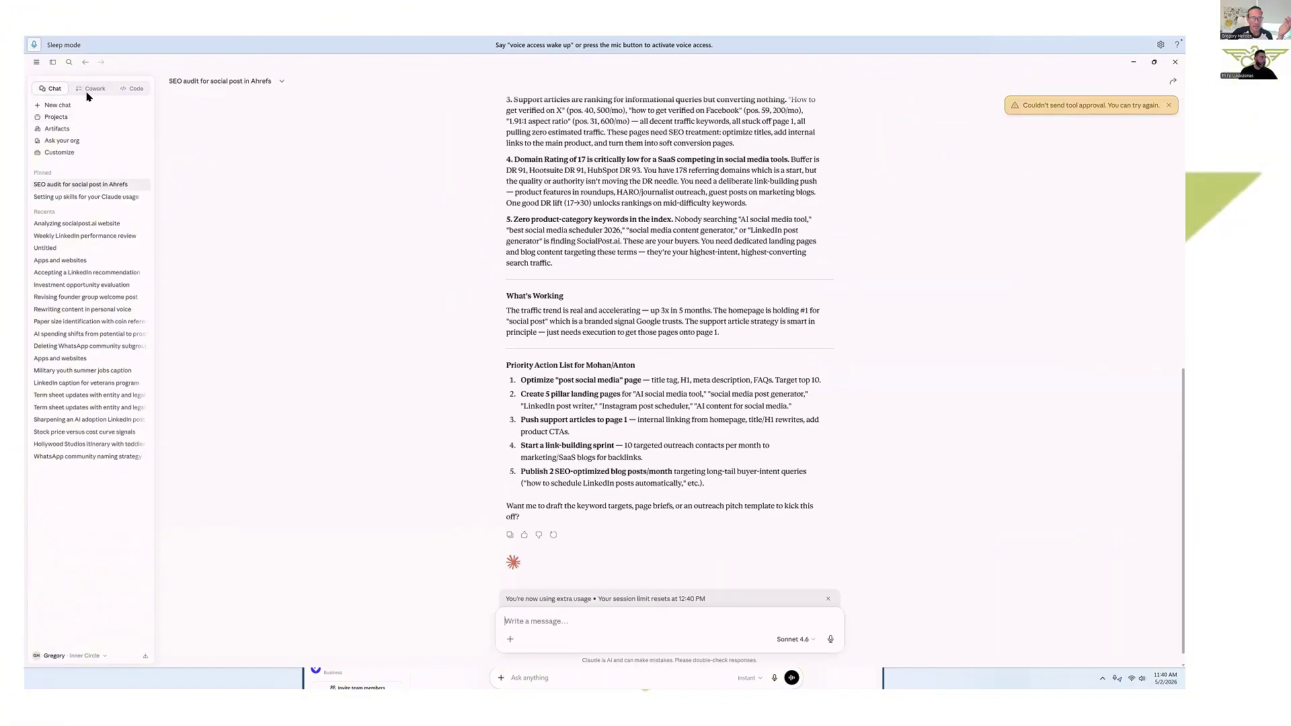
{"action": "left_click", "coordinate": [89, 93]}
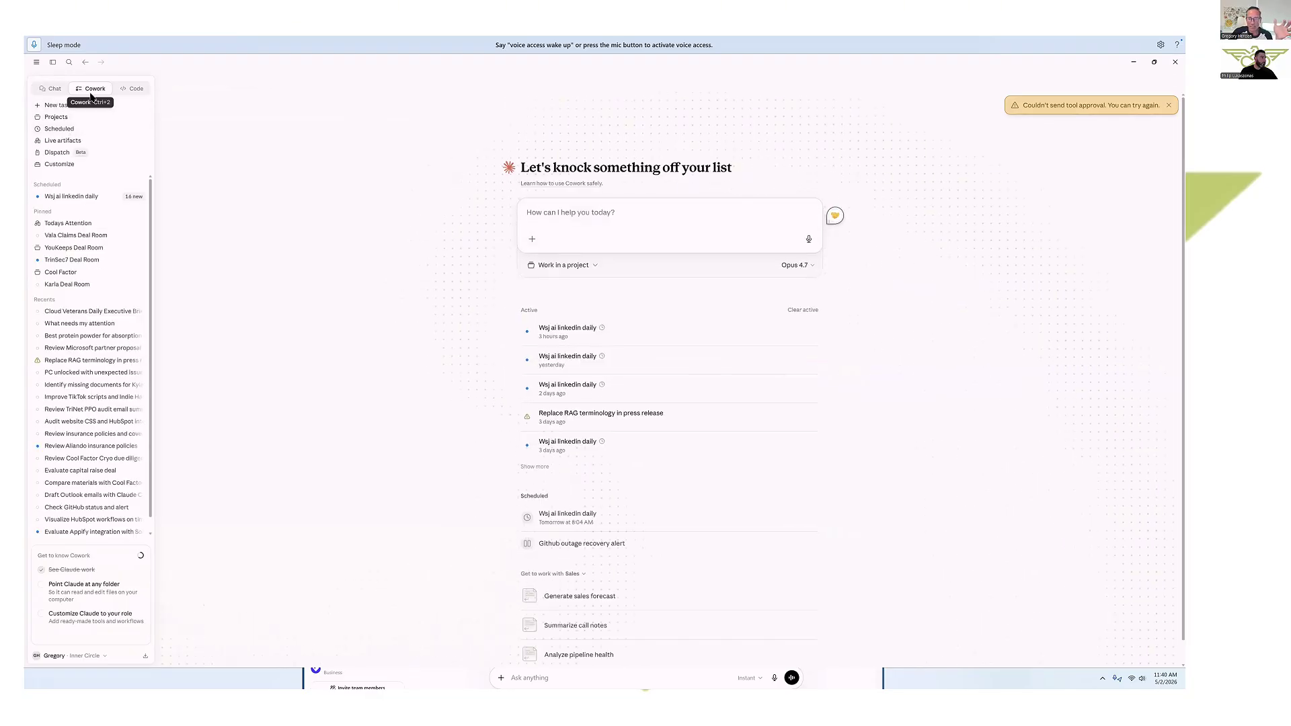
{"action": "left_click", "coordinate": [60, 118]}
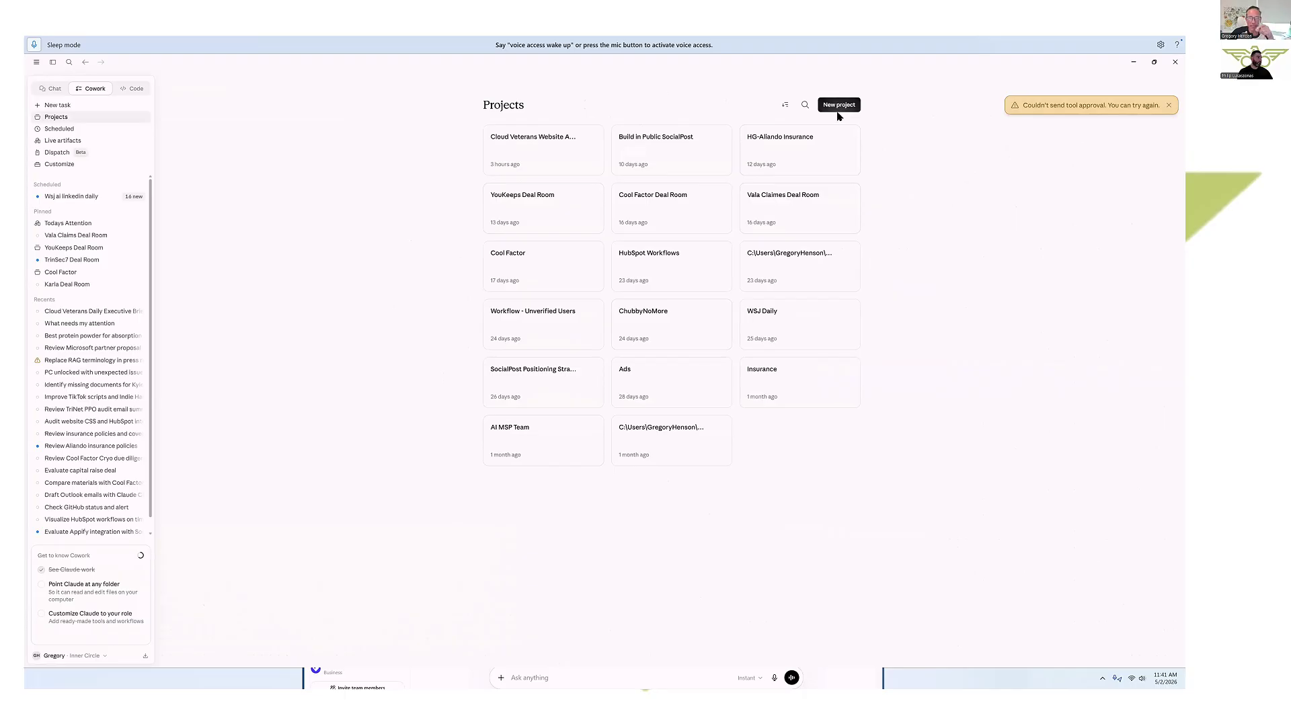
- Open the Cloud Veterans Daily Executive Briefing task in the Cloud Veterans Website Analysis project and expand its full prompt to read it
{"action": "left_click", "coordinate": [506, 149]}
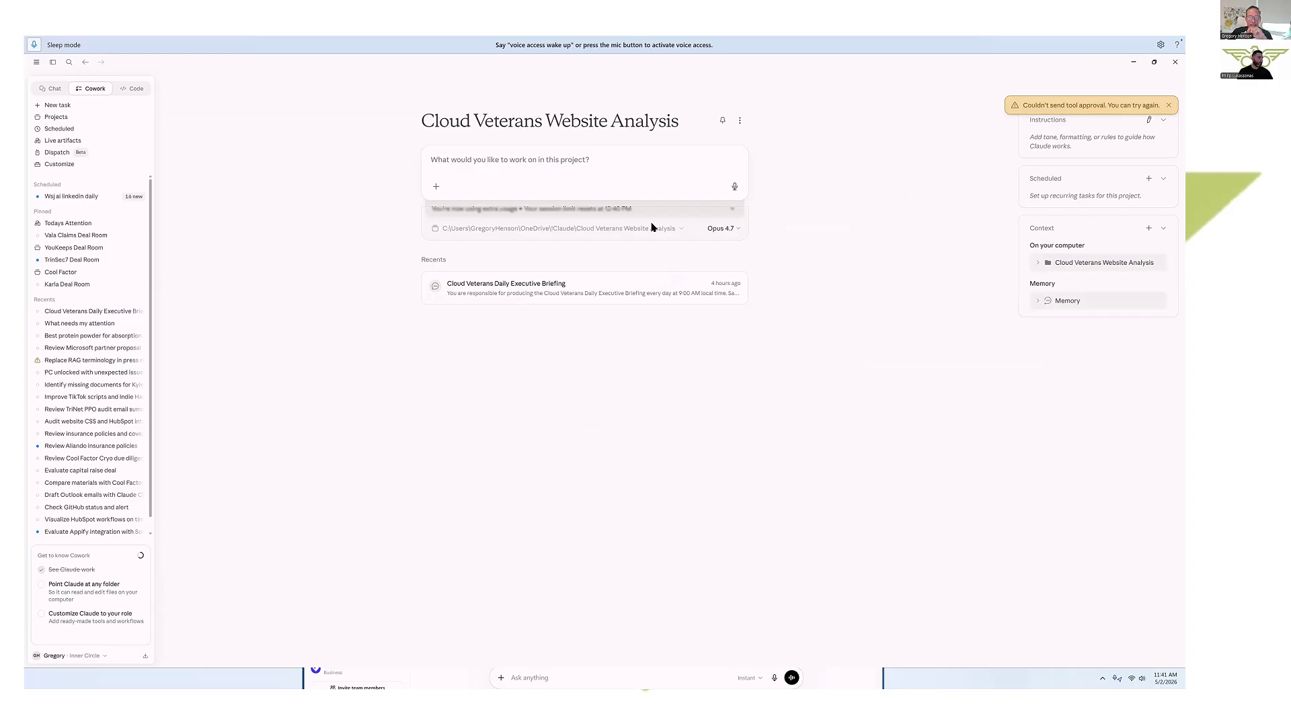
{"action": "left_click", "coordinate": [517, 289]}
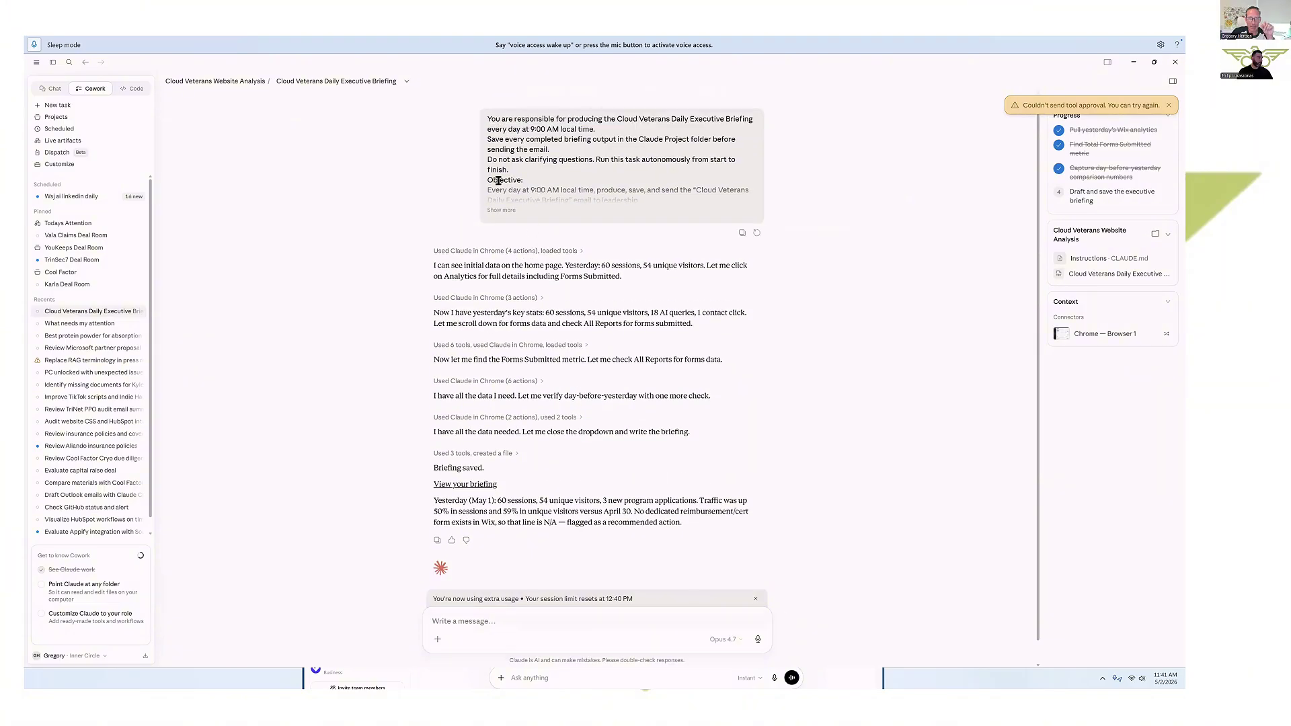
{"action": "left_click", "coordinate": [494, 211]}
{"action": "scroll", "coordinate": [559, 296], "scroll_direction": "down", "scroll_amount": 6}
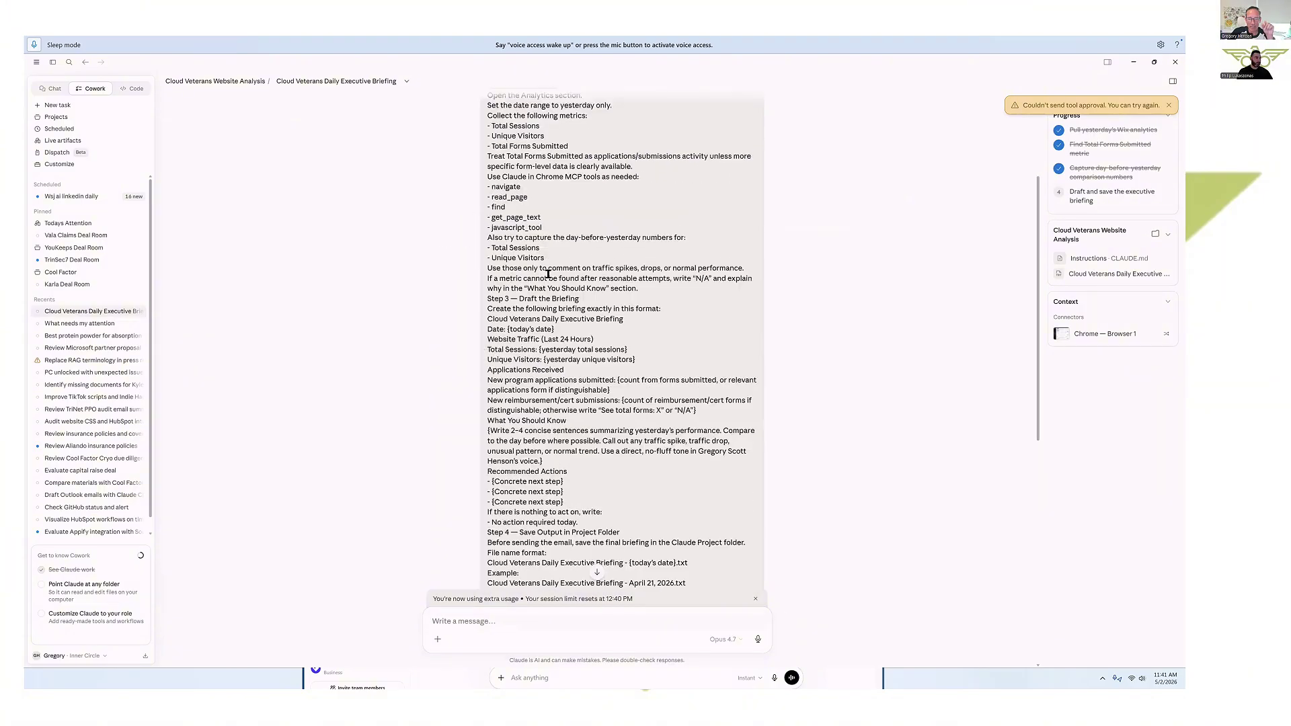
{"action": "scroll", "coordinate": [559, 296], "scroll_direction": "up", "scroll_amount": 8}
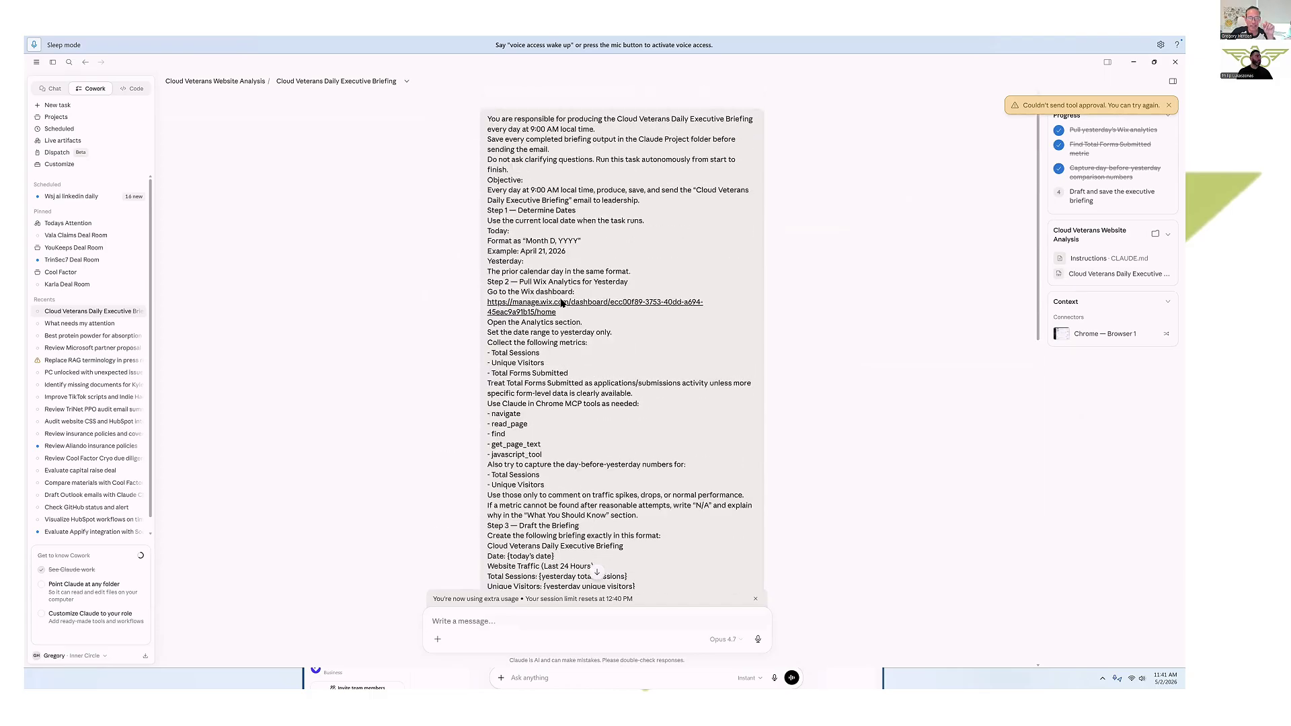
- Read the rest of the daily briefing prompt, collapse it, and open the saved briefing file
{"action": "scroll", "coordinate": [557, 374], "scroll_direction": "down", "scroll_amount": 10}
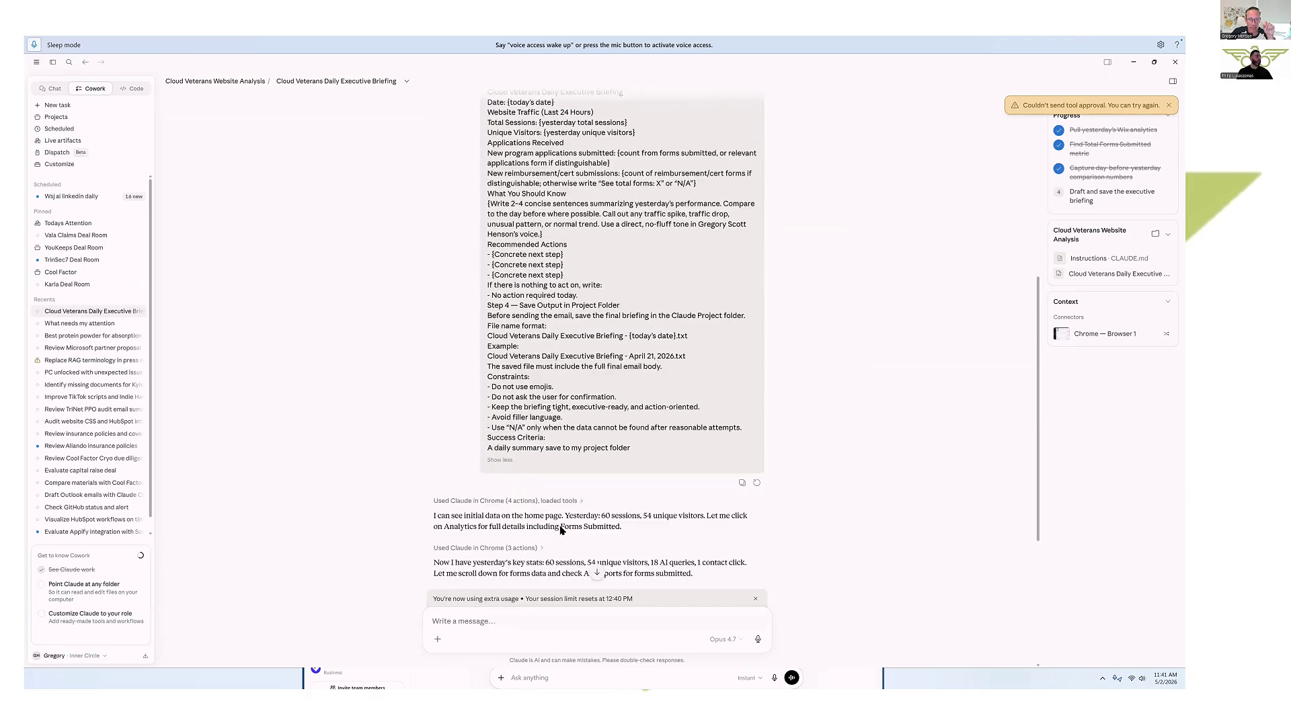
{"action": "left_click", "coordinate": [501, 462]}
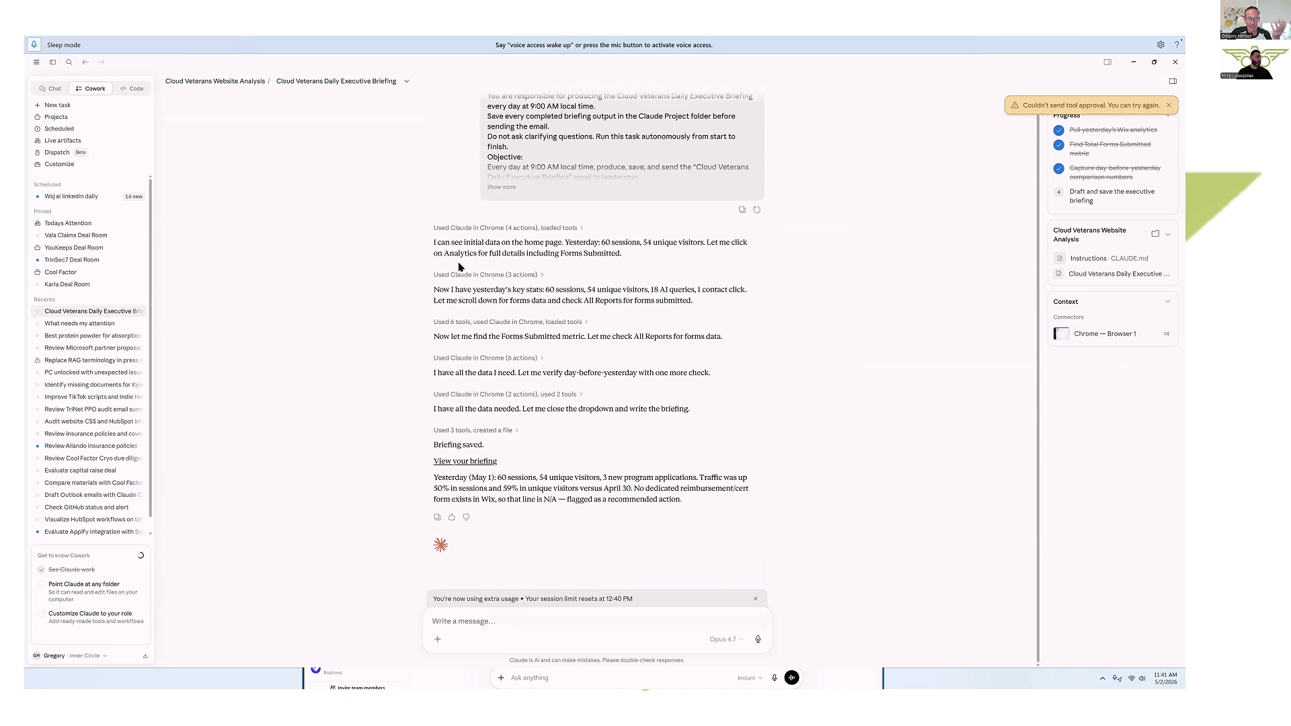
{"action": "left_click", "coordinate": [456, 462]}
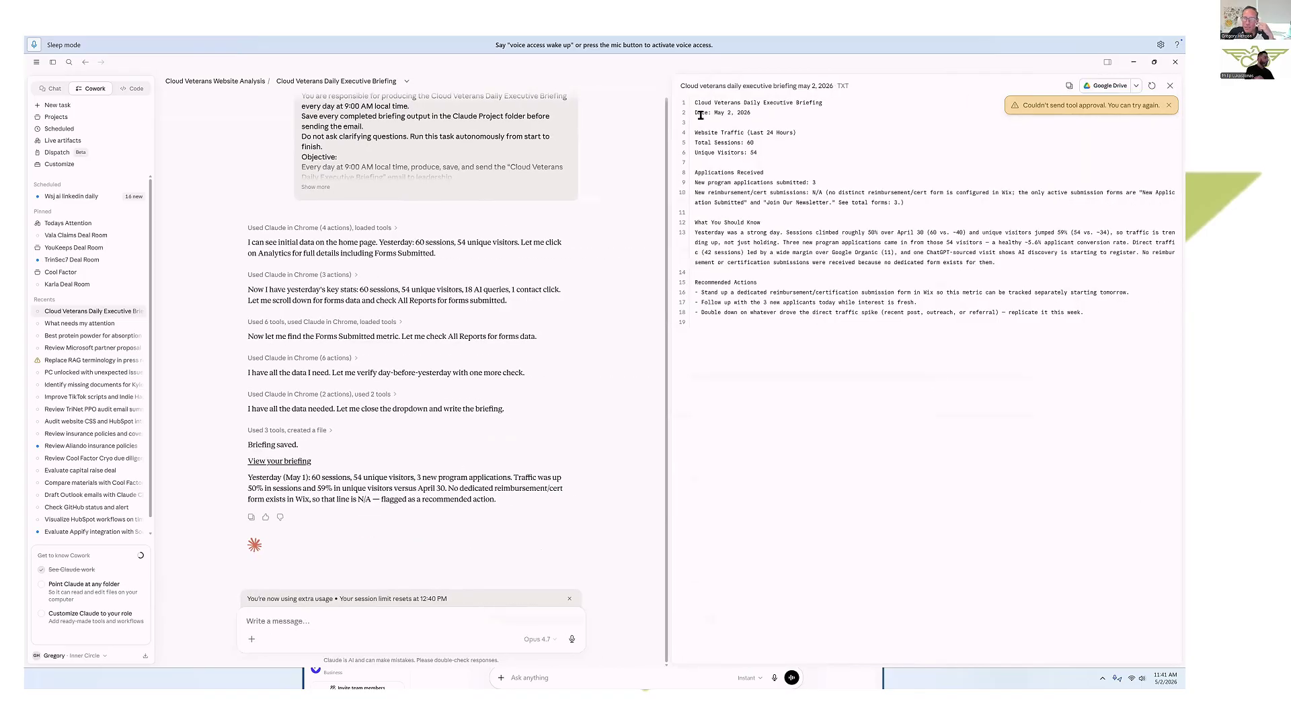
- Highlight the briefing's Website Traffic, Applications Received, What You Should Know and Recommended Actions sections while reading them
{"action": "left_click_drag", "start_coordinate": [707, 103], "coordinate": [778, 150]}
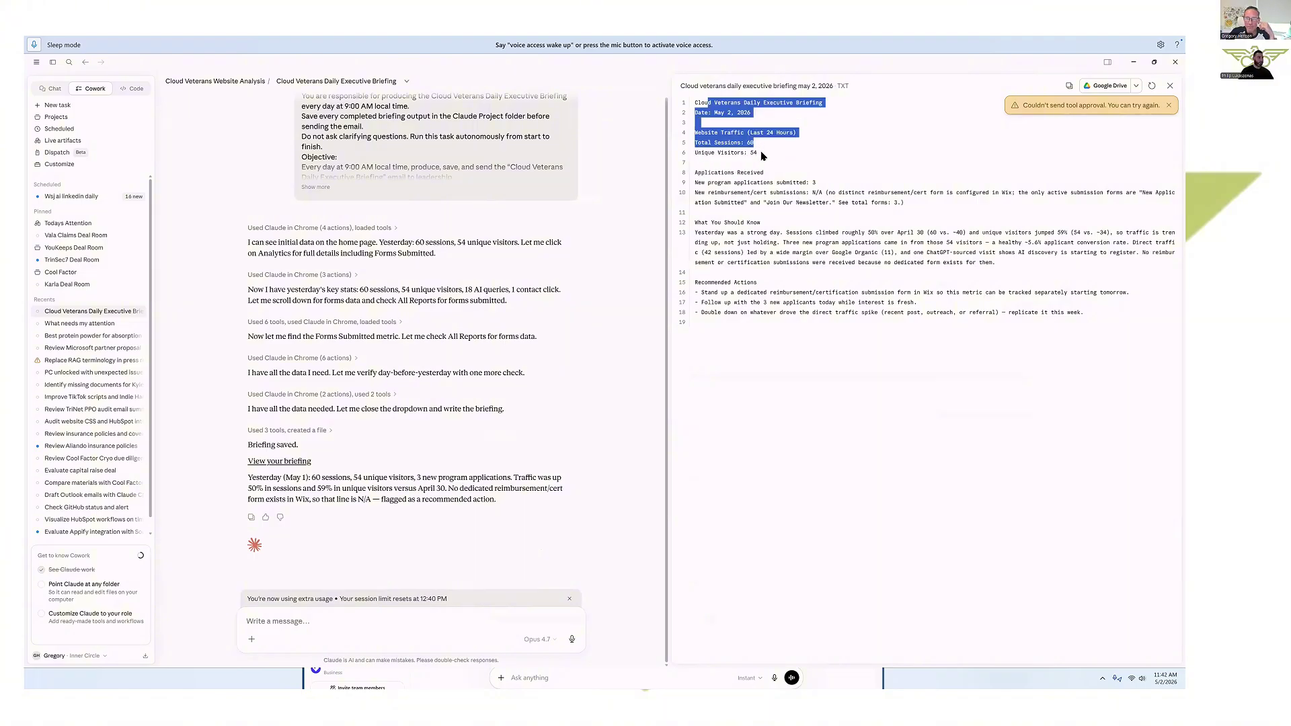
{"action": "left_click_drag", "start_coordinate": [759, 154], "coordinate": [783, 201]}
{"action": "left_click", "coordinate": [794, 263]}
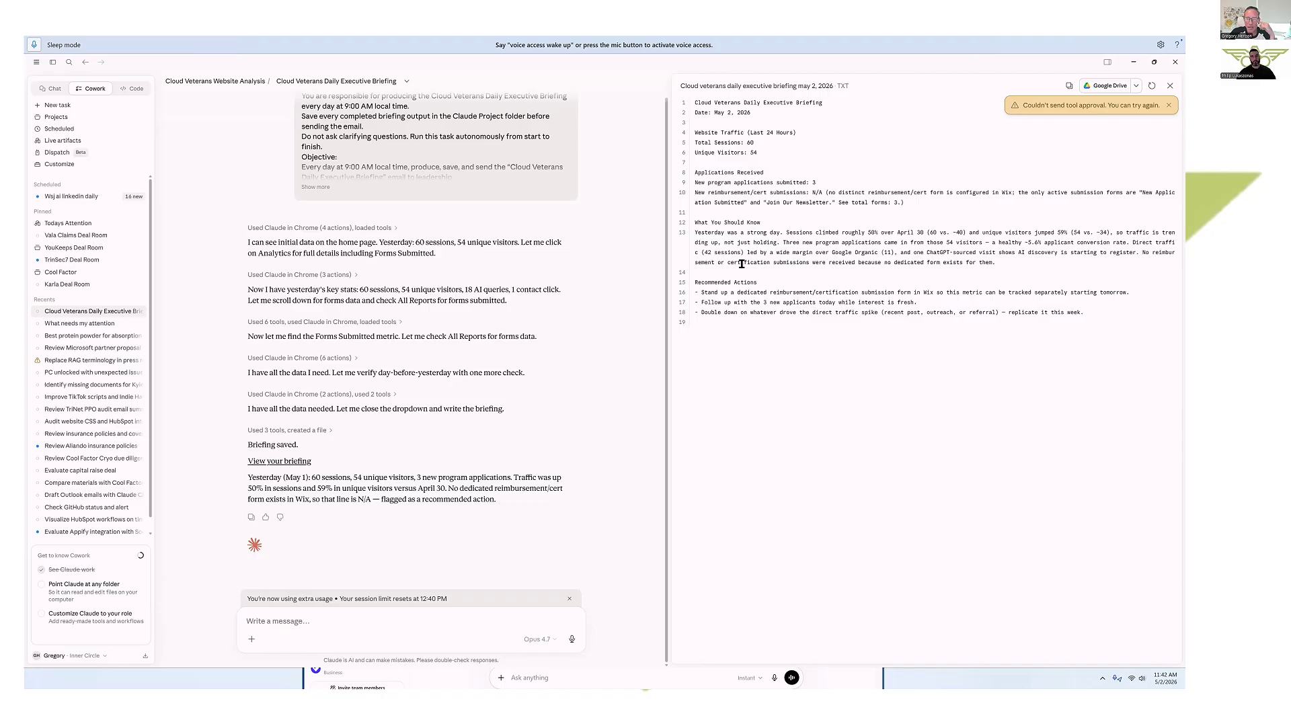
{"action": "left_click_drag", "start_coordinate": [711, 223], "coordinate": [1094, 321]}
{"action": "scroll", "coordinate": [544, 350], "scroll_direction": "up", "scroll_amount": 2}
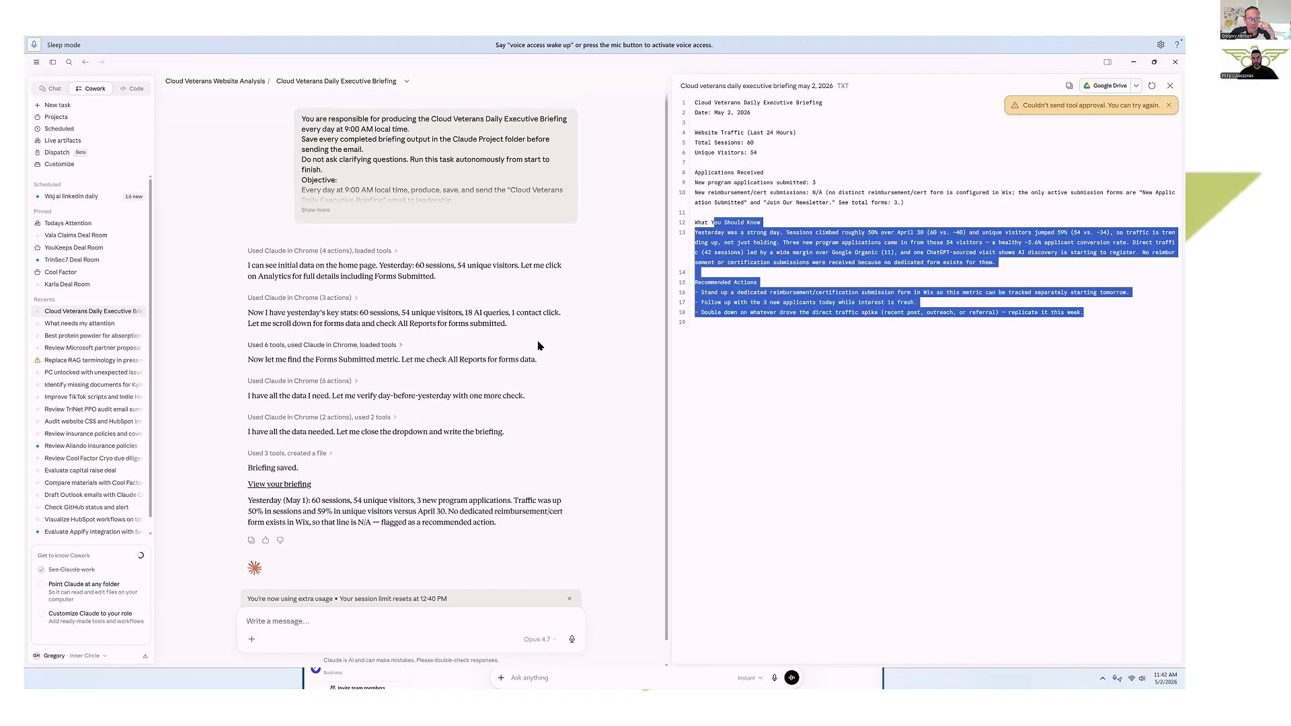
- View the options for adding a scheduled task to the Cloud Veterans Website Analysis project, and open the overview of all scheduled tasks
{"action": "left_click", "coordinate": [201, 82]}
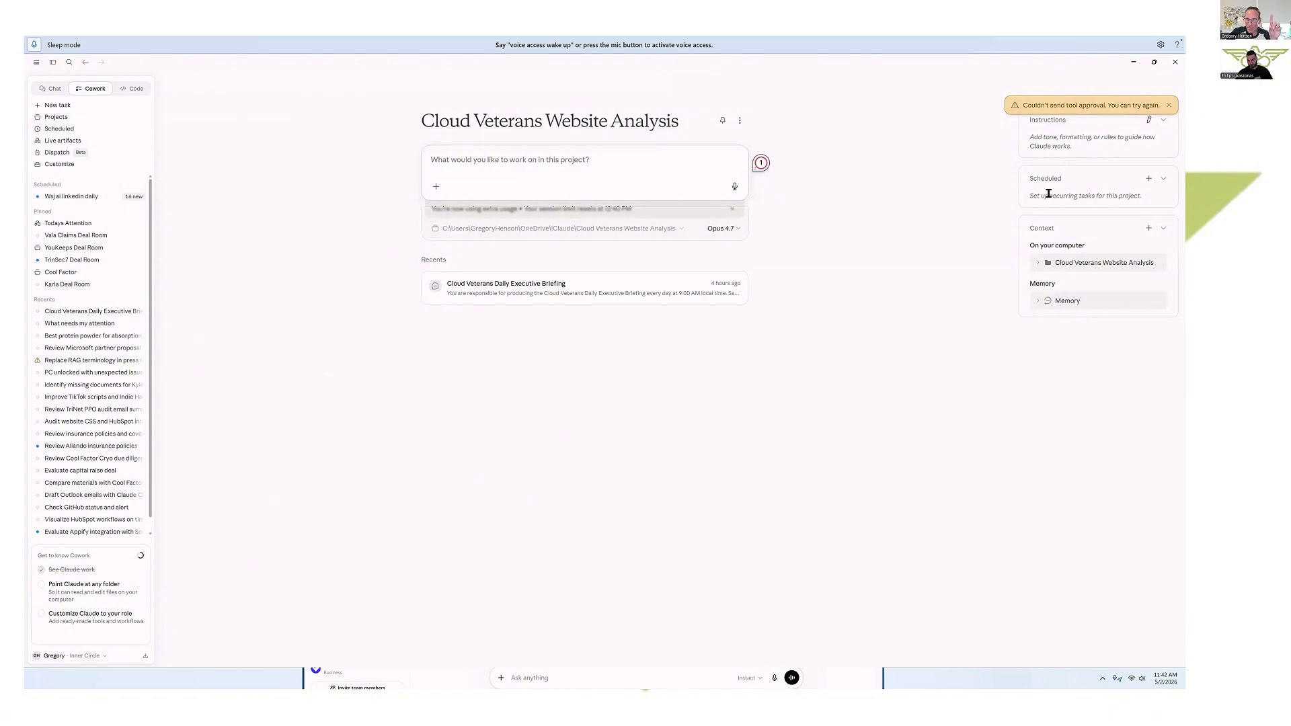
{"action": "left_click", "coordinate": [1149, 179]}
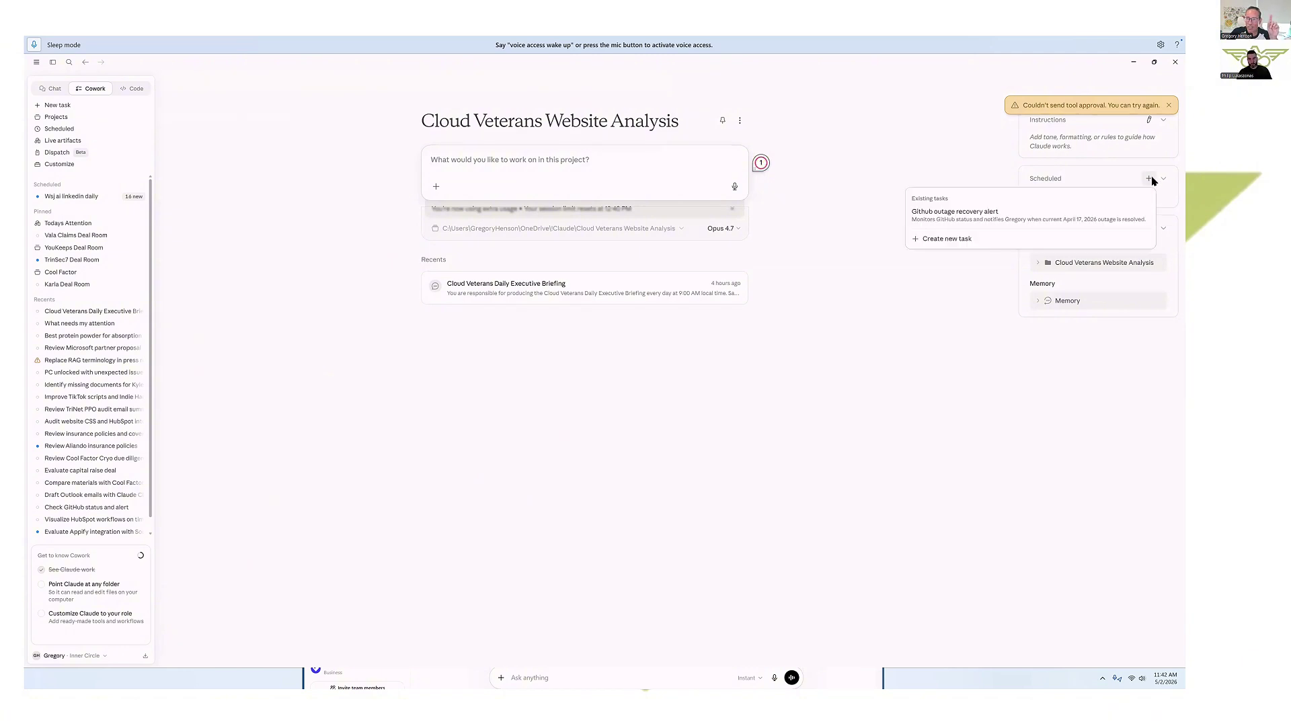
{"action": "left_click", "coordinate": [947, 239]}
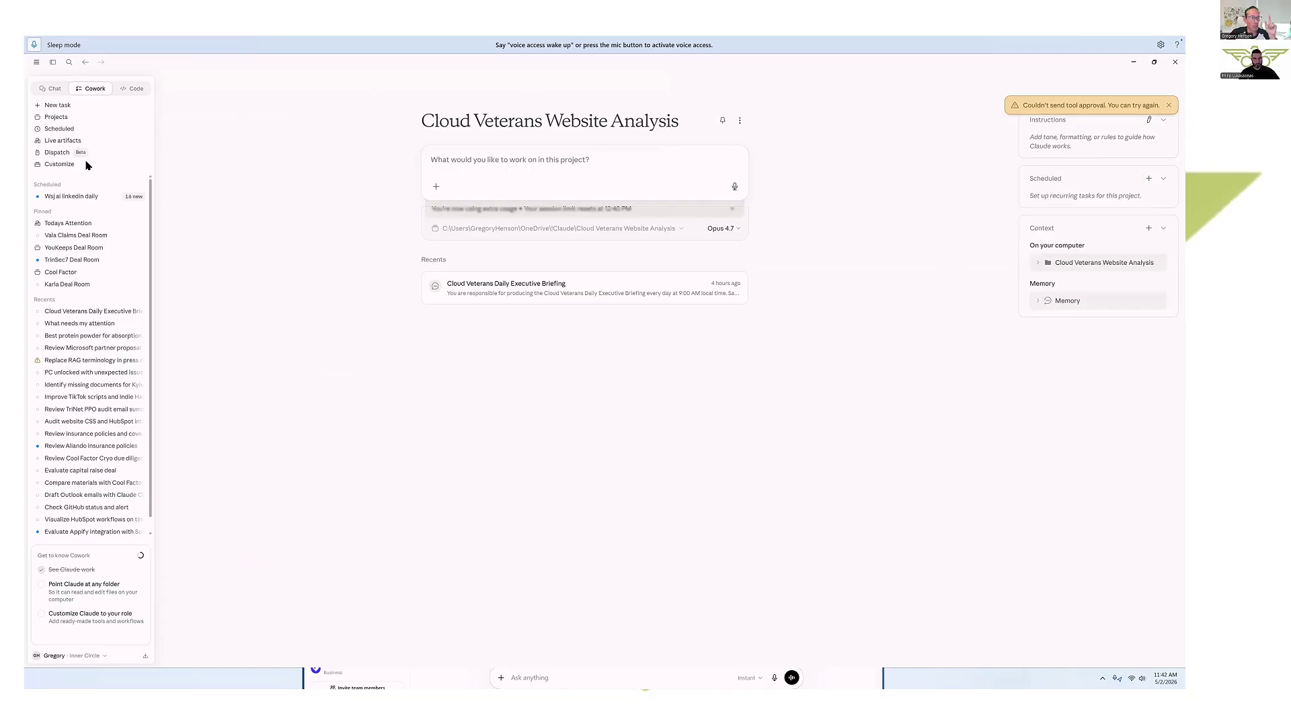
{"action": "left_click", "coordinate": [58, 131]}
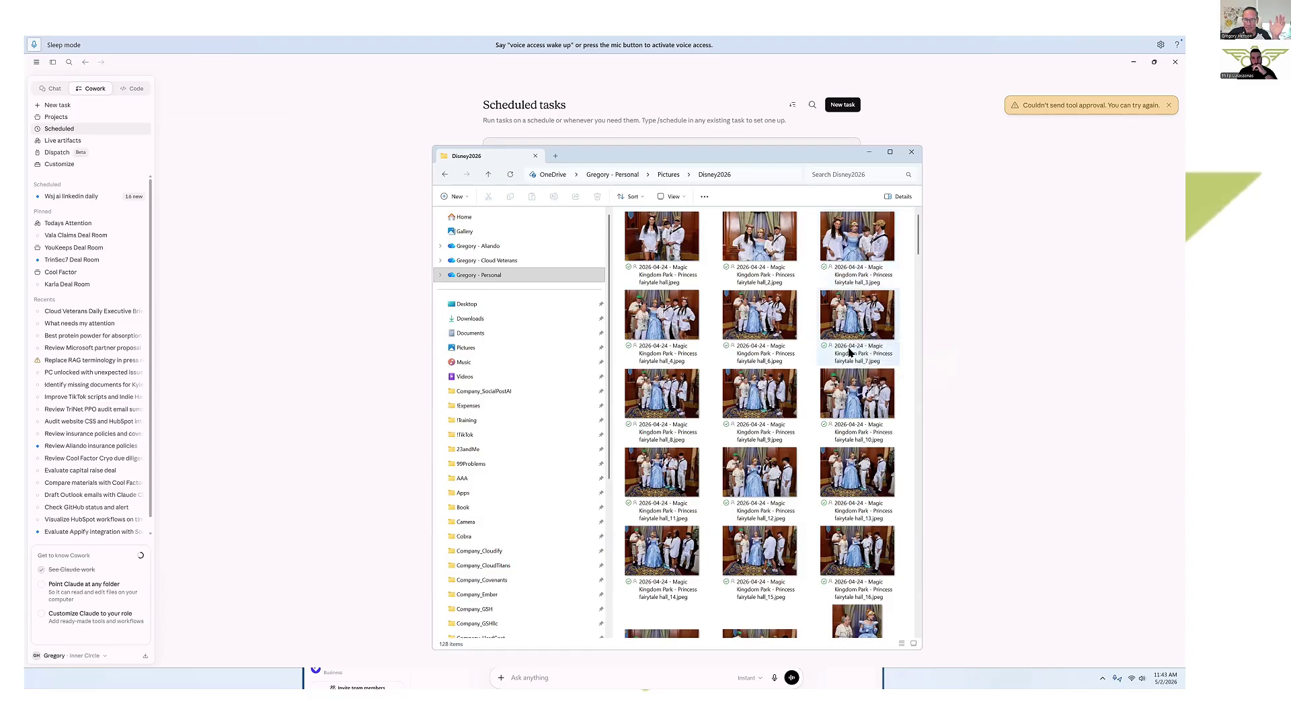
- Look through the photos in the Disney2026 folder in File Explorer, glance at the DemoChrome.txt notes, and return to Claude
{"action": "scroll", "coordinate": [709, 435], "scroll_direction": "down", "scroll_amount": 10}
{"action": "scroll", "coordinate": [708, 434], "scroll_direction": "down", "scroll_amount": 8}
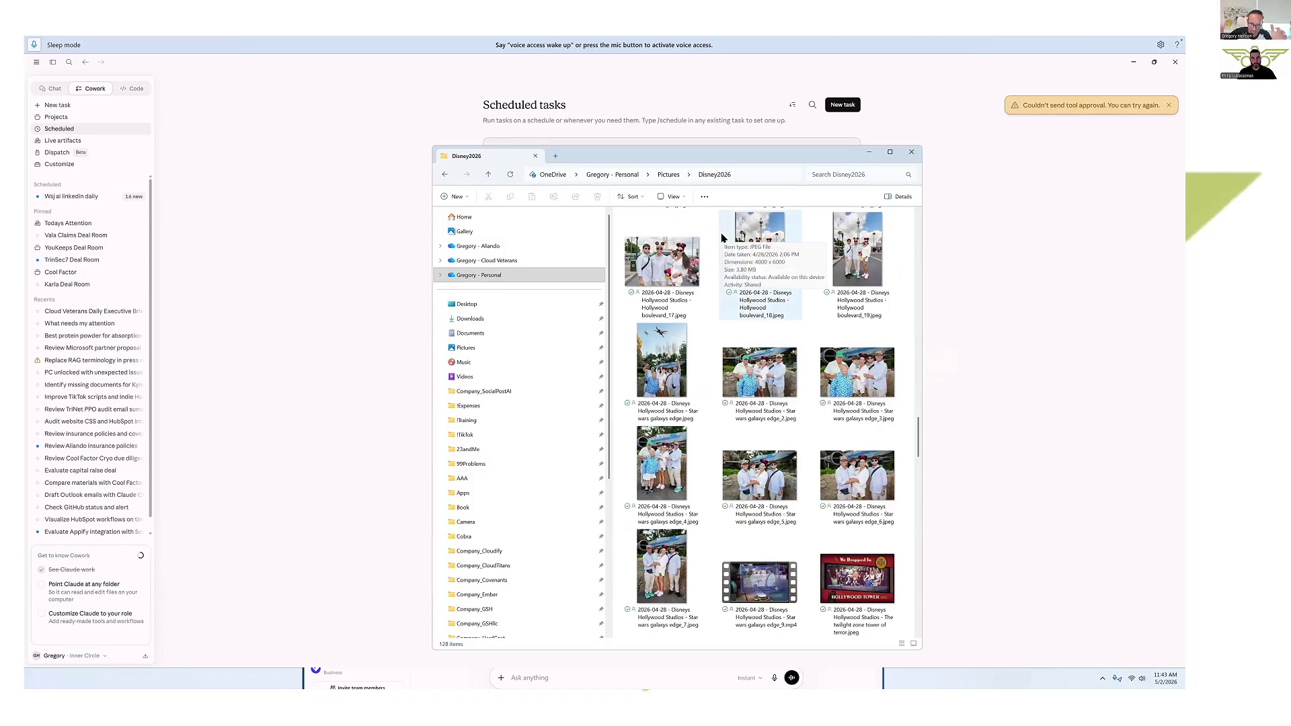
{"action": "scroll", "coordinate": [766, 329], "scroll_direction": "down", "scroll_amount": 18}
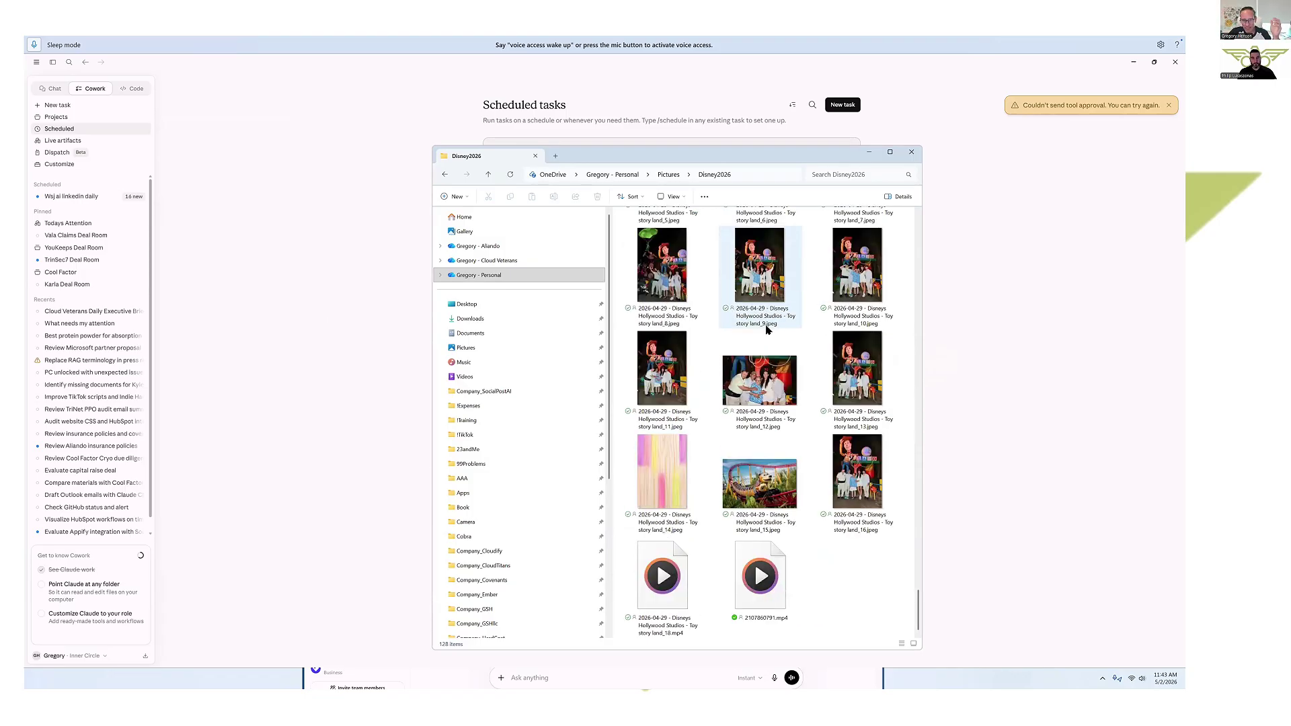
{"action": "scroll", "coordinate": [750, 367], "scroll_direction": "up", "scroll_amount": 18}
{"action": "scroll", "coordinate": [750, 366], "scroll_direction": "up", "scroll_amount": 8}
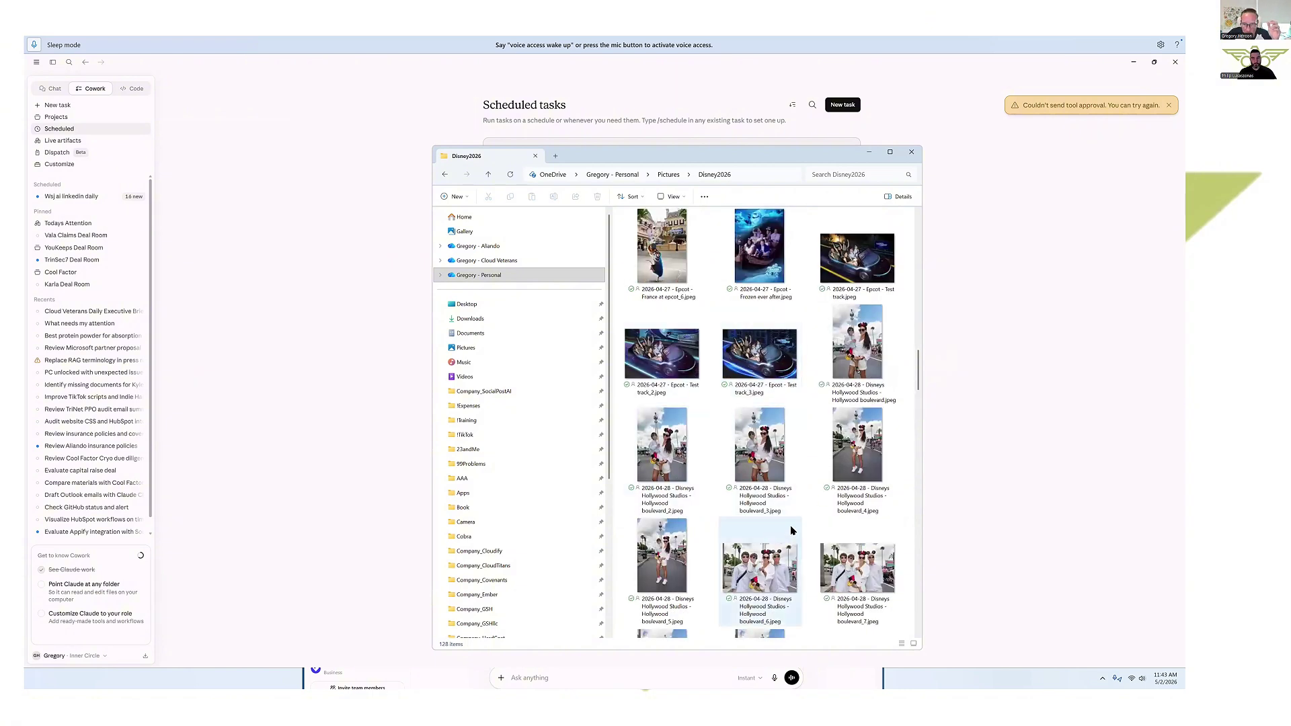
{"action": "scroll", "coordinate": [816, 501], "scroll_direction": "down", "scroll_amount": 8}
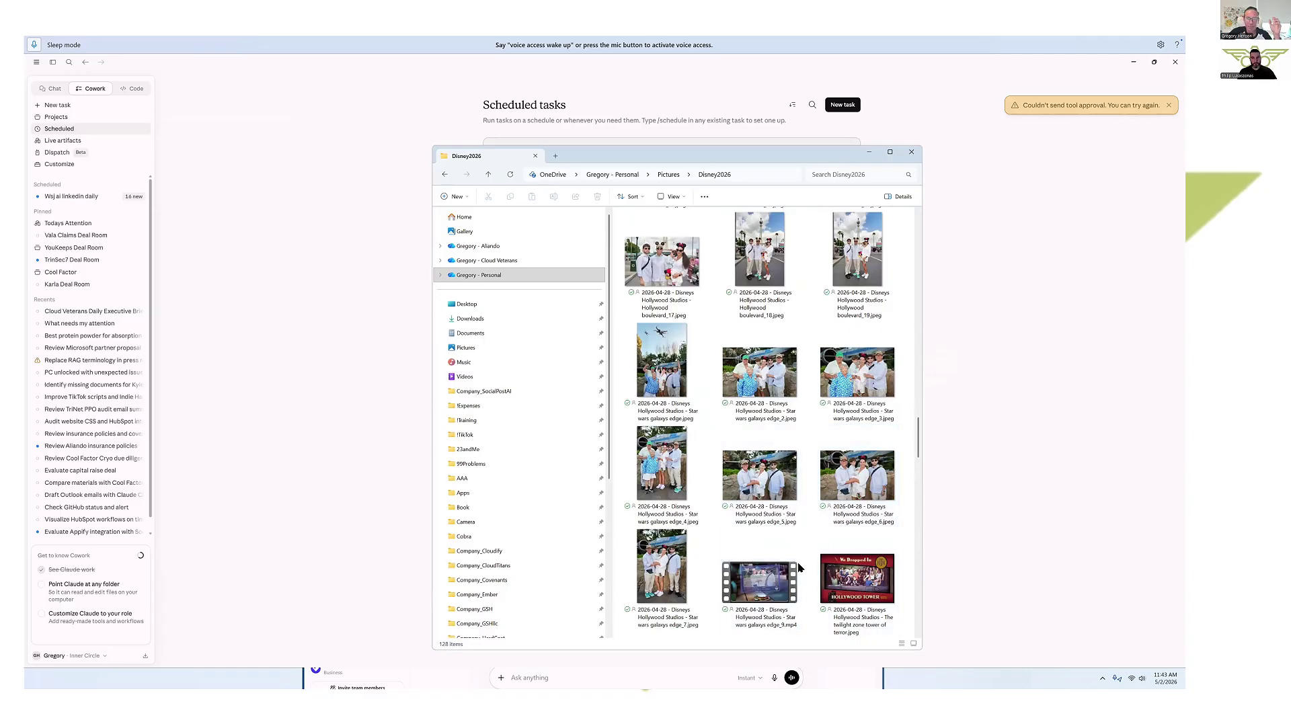
{"action": "left_click", "coordinate": [911, 152]}
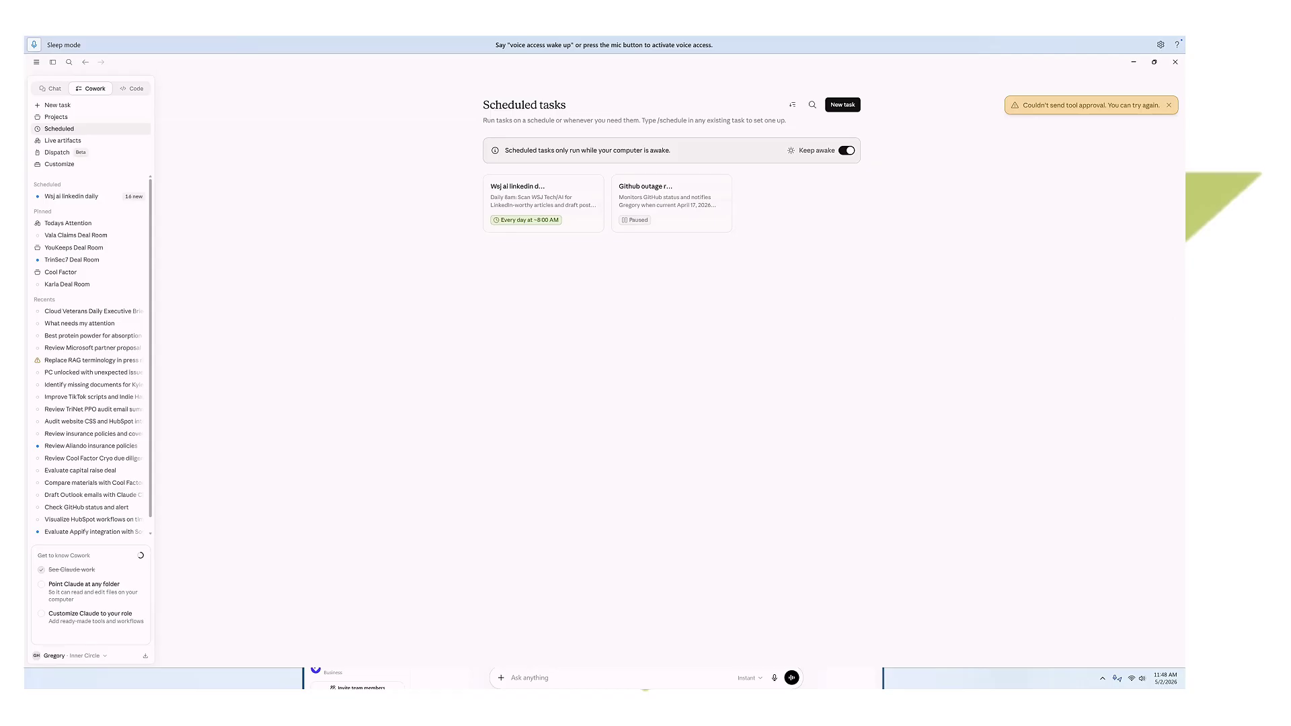
{"action": "key", "text": "alt+Tab"}
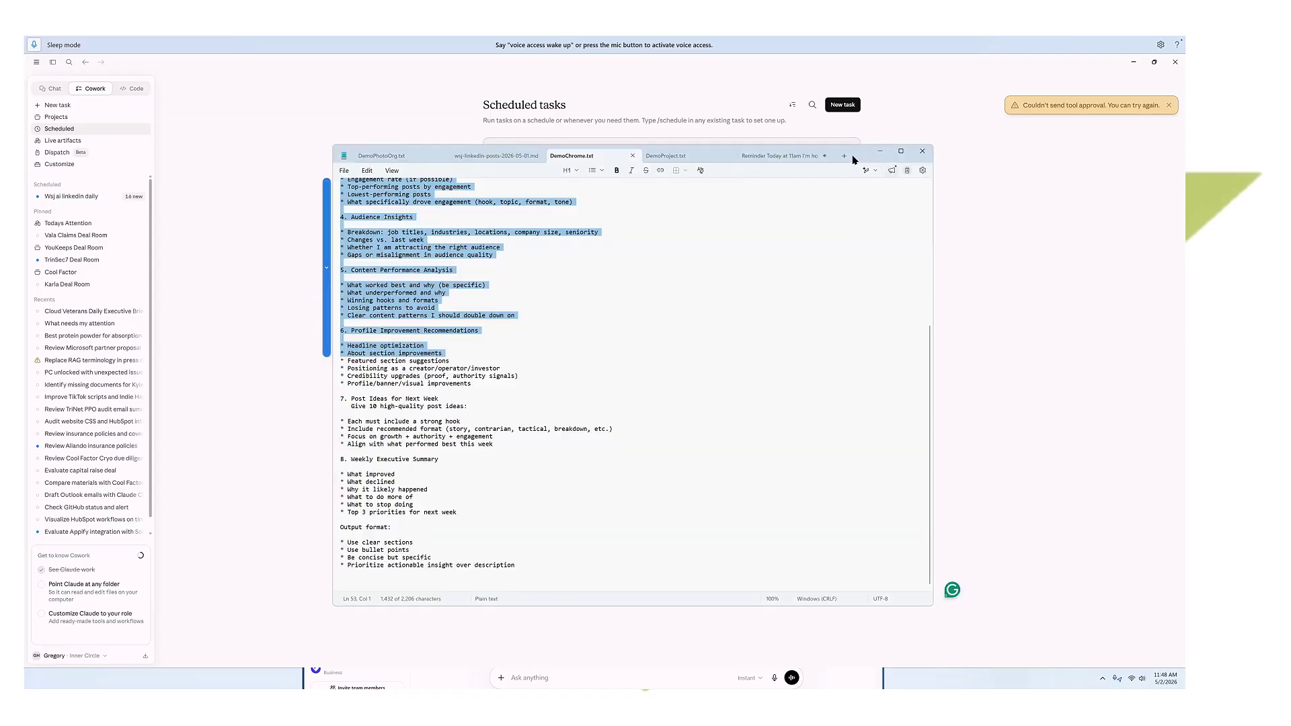
{"action": "key", "text": "alt+Tab"}
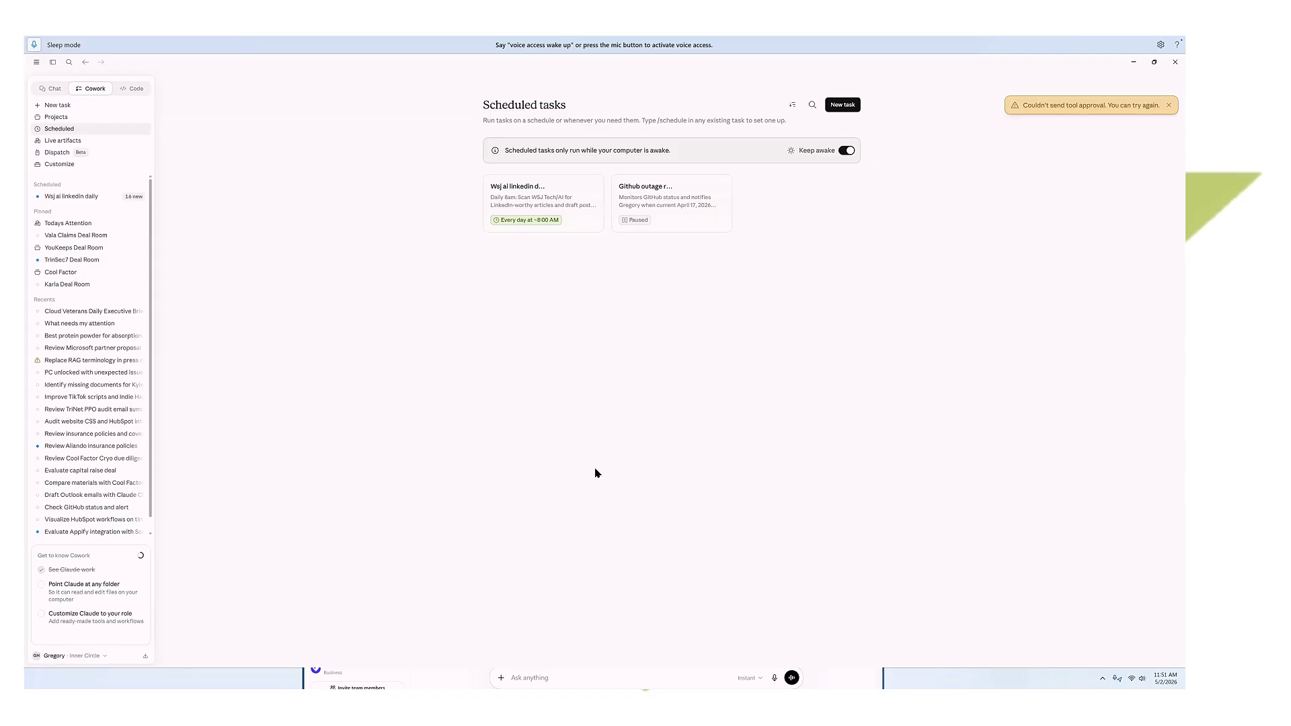
- Start a new Cowork project from scratch and name it Disney Photo Cleanup
{"action": "left_click", "coordinate": [62, 118]}
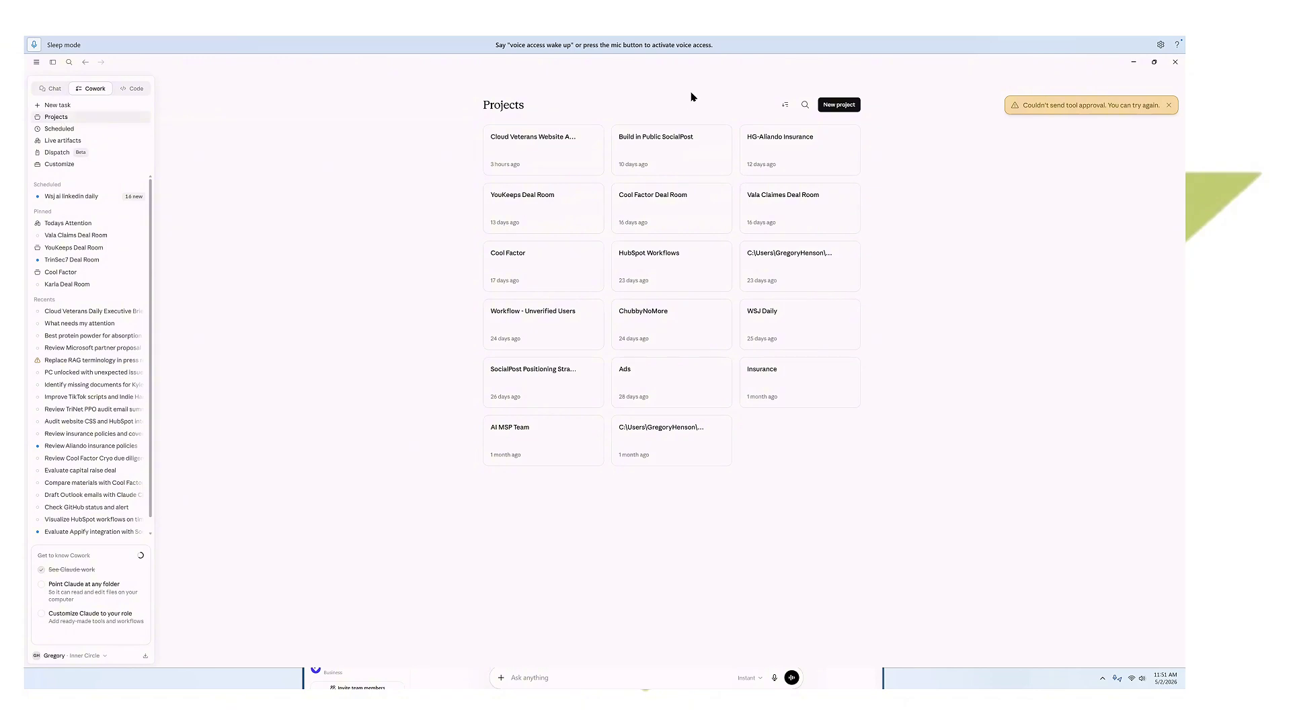
{"action": "left_click", "coordinate": [842, 105]}
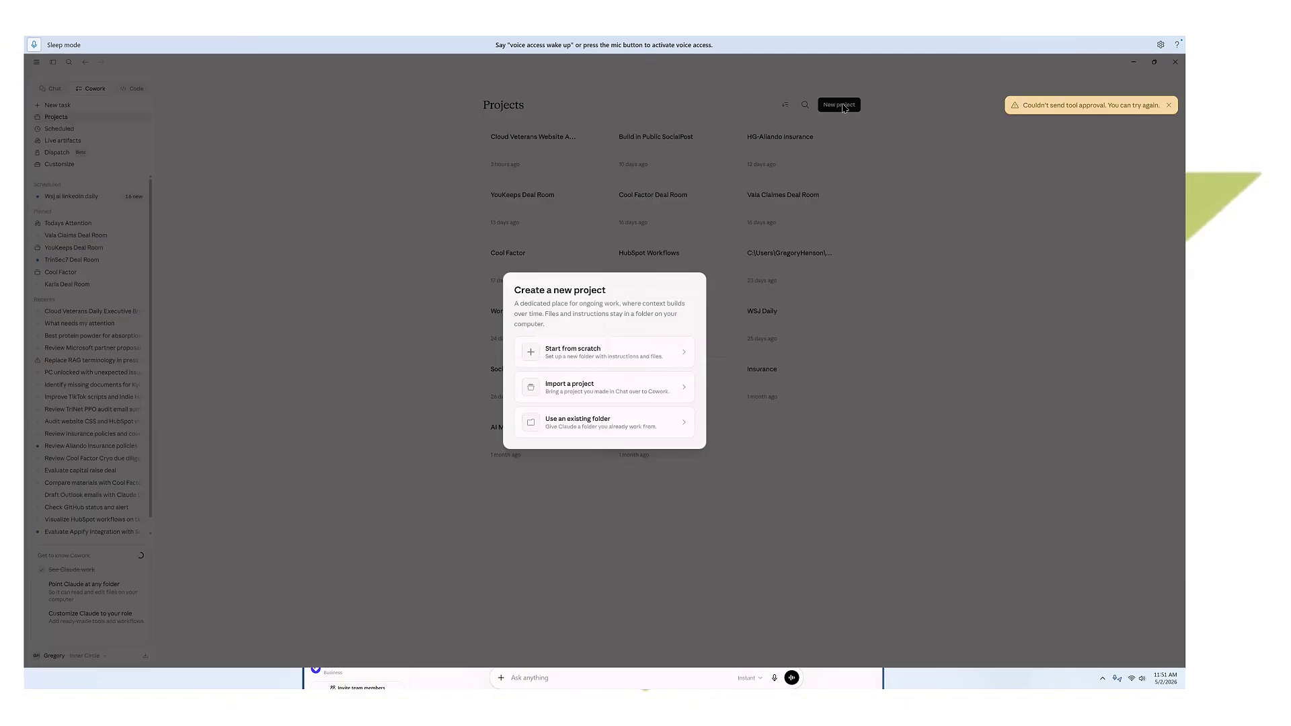
{"action": "left_click", "coordinate": [566, 356]}
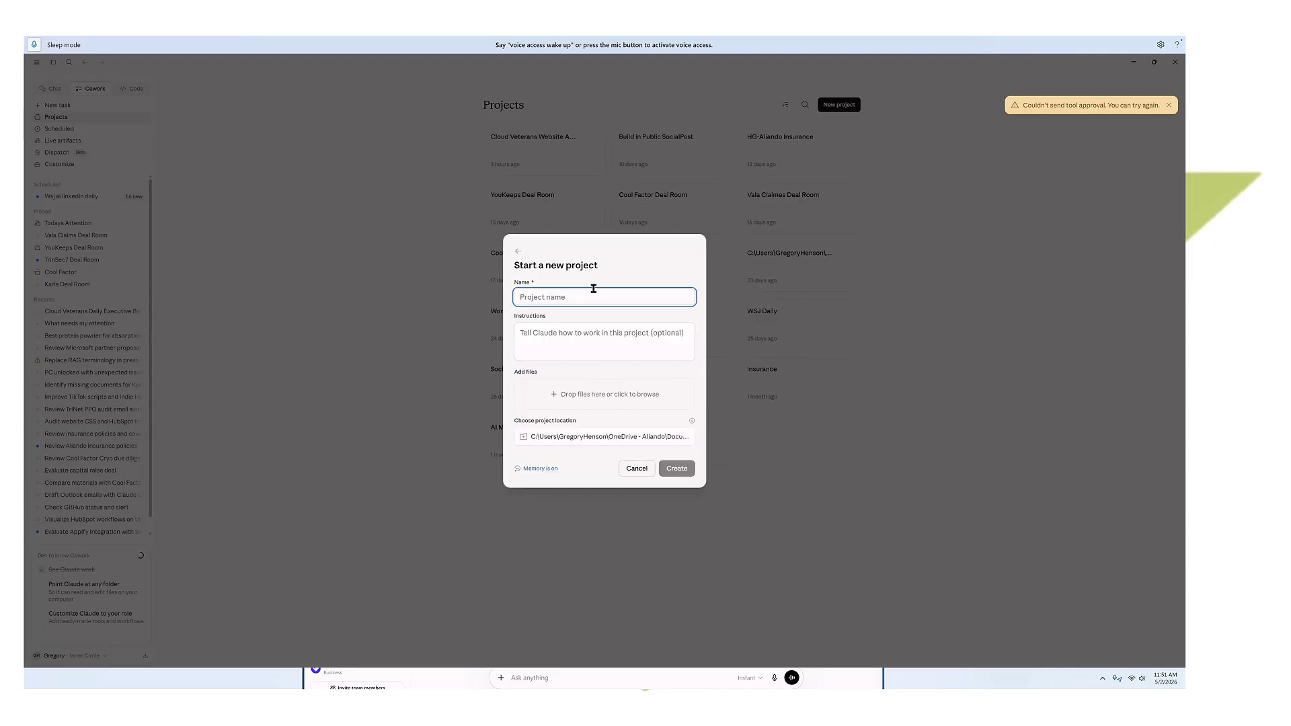
{"action": "type", "text": "Disney Photo Cleanup"}
- Set the project location to the Disney2026 folder in the personal OneDrive's Pictures and create the project
{"action": "left_click", "coordinate": [583, 441]}
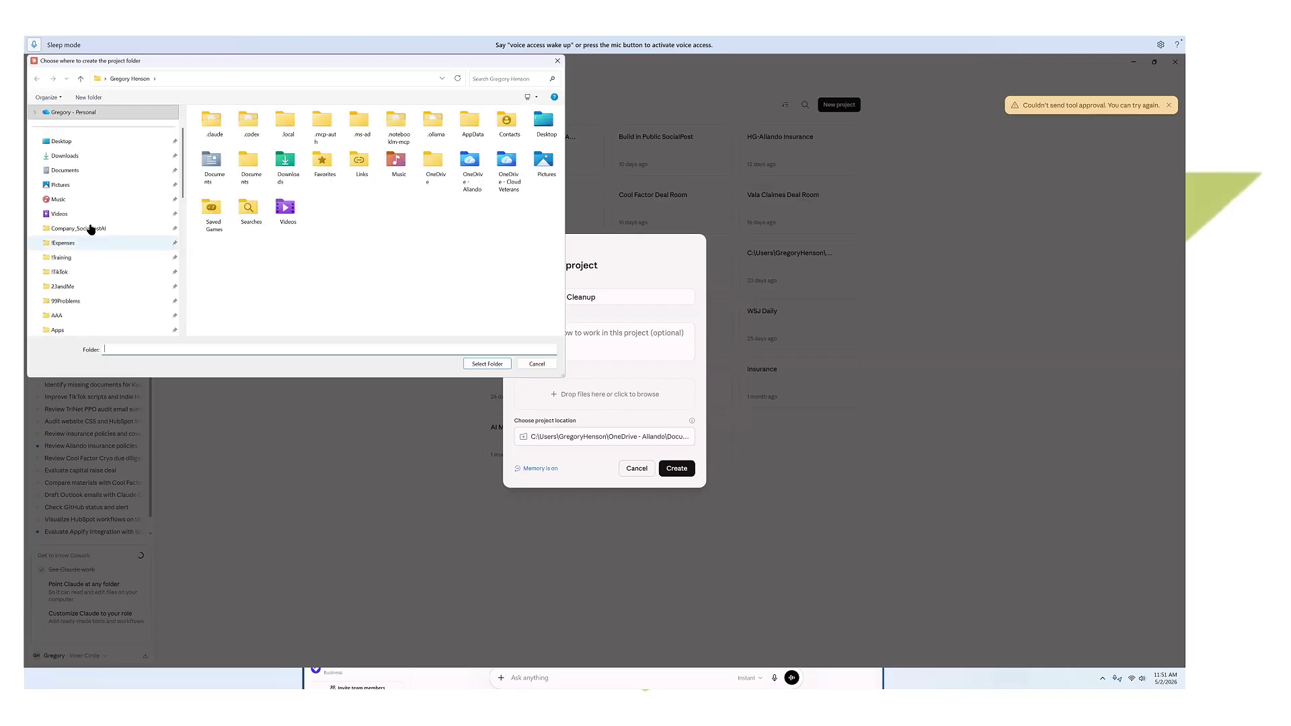
{"action": "scroll", "coordinate": [69, 163], "scroll_direction": "up", "scroll_amount": 1}
{"action": "left_click", "coordinate": [69, 160]}
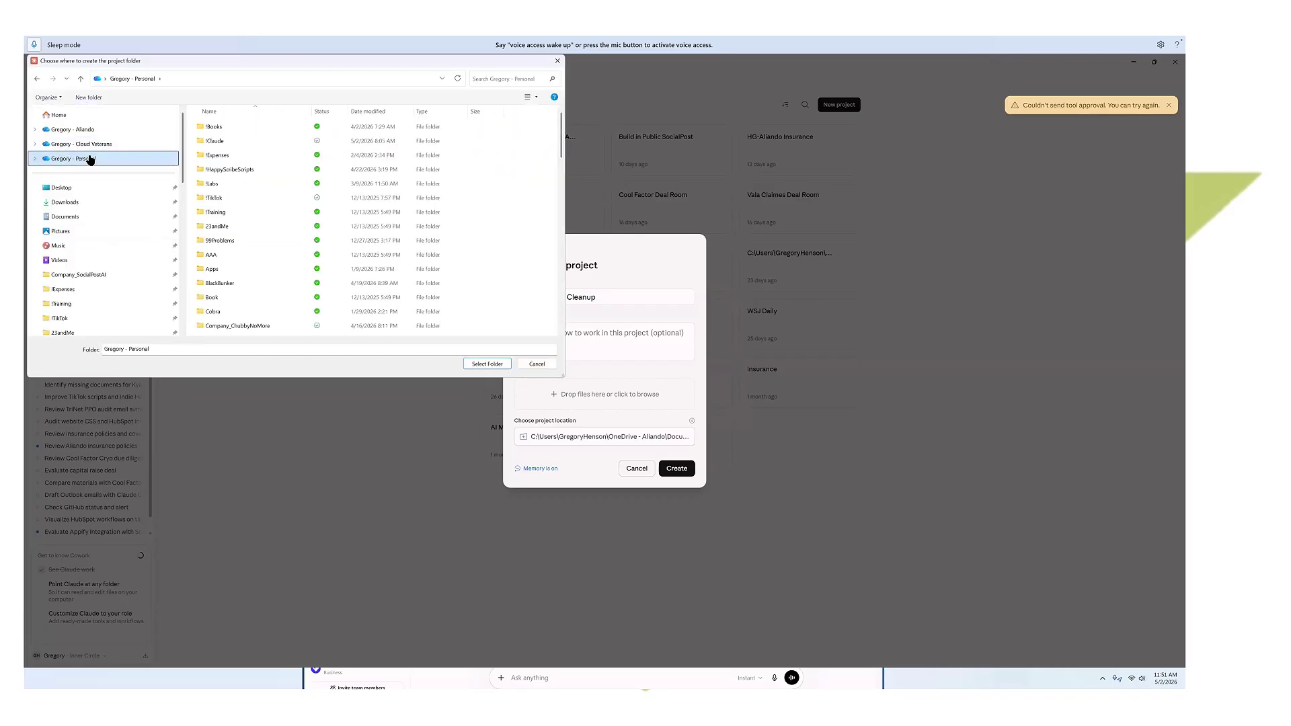
{"action": "left_click", "coordinate": [1020, 303]}
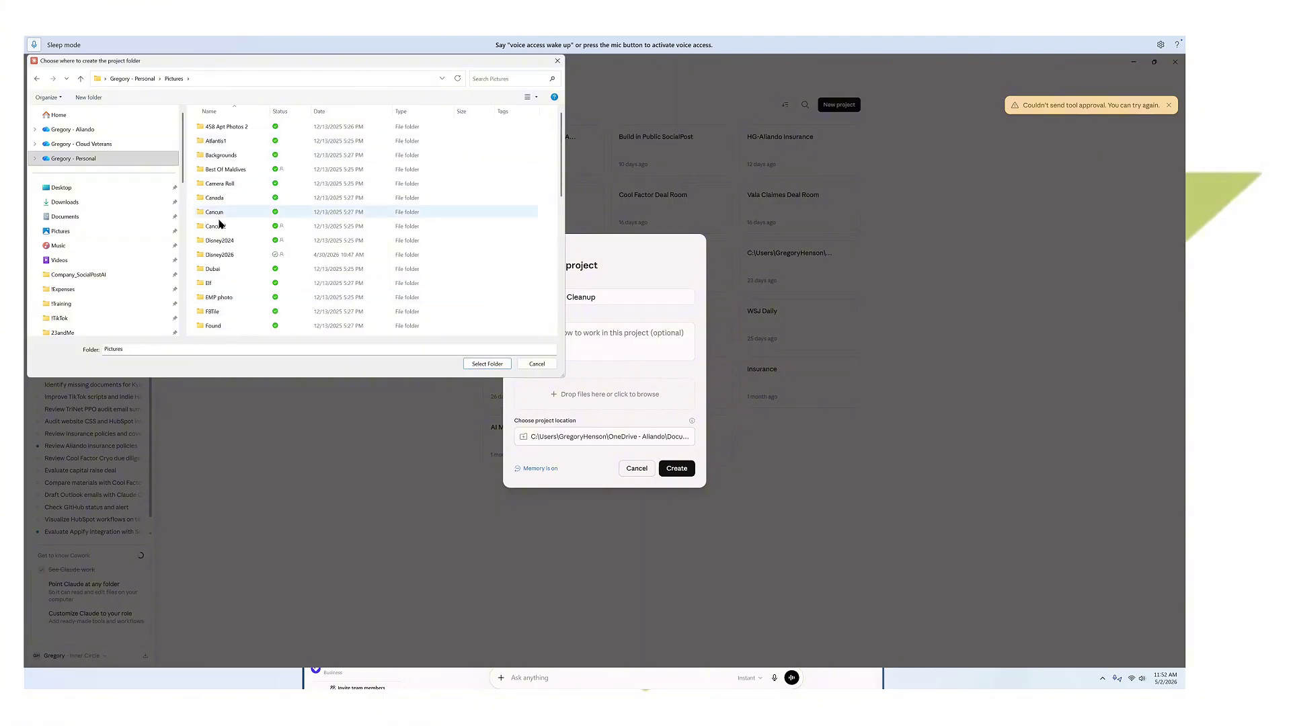
{"action": "scroll", "coordinate": [219, 235], "scroll_direction": "down", "scroll_amount": 2}
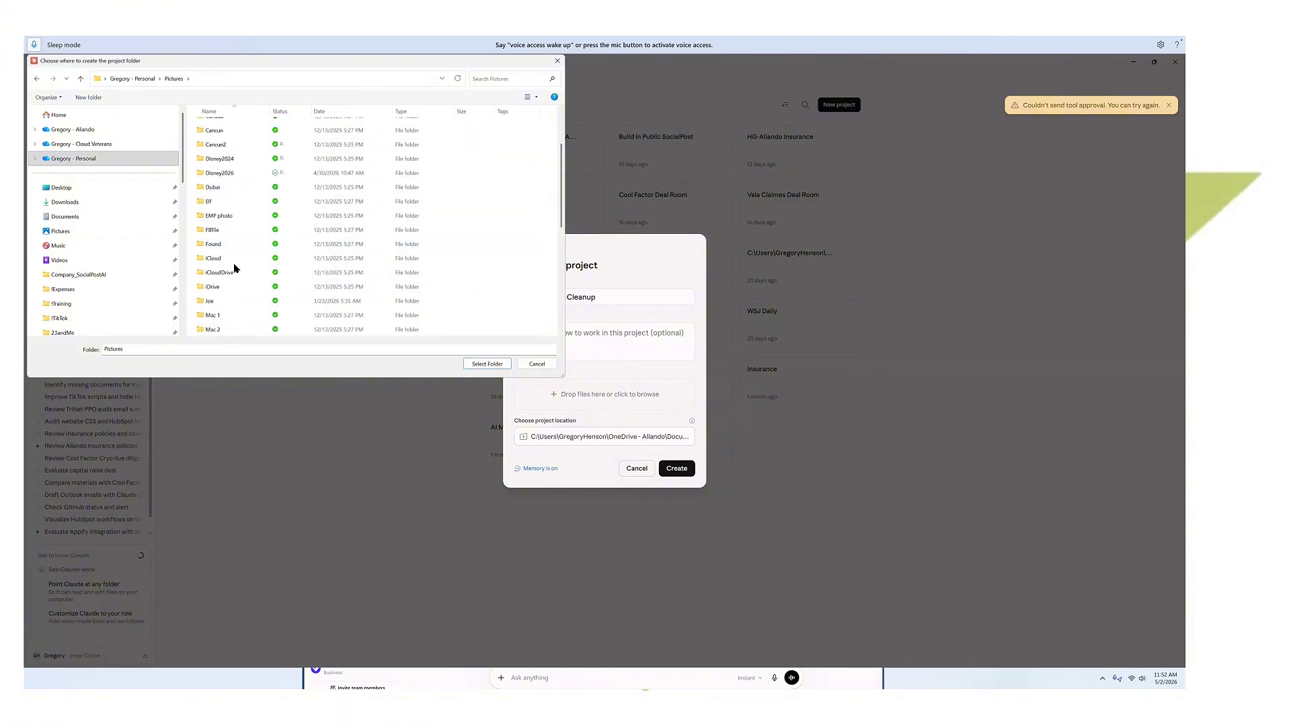
{"action": "left_click", "coordinate": [220, 173]}
{"action": "left_click", "coordinate": [473, 364]}
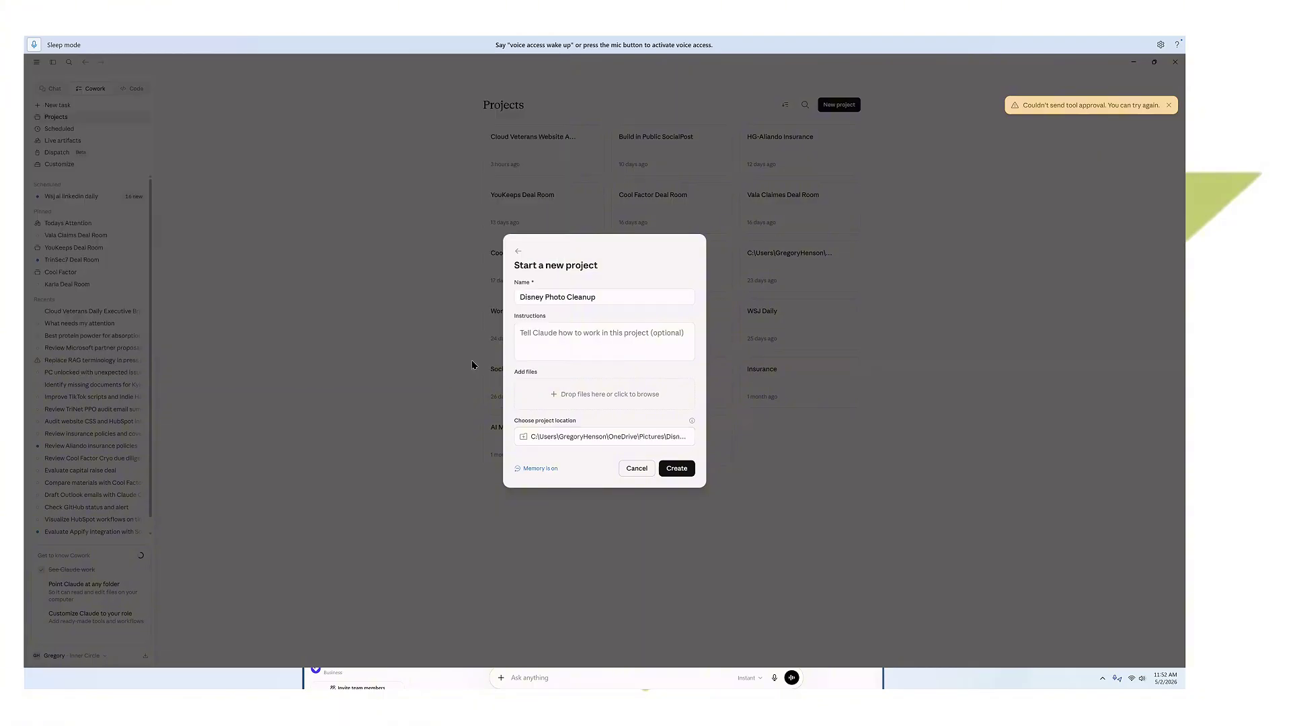
{"action": "left_click", "coordinate": [678, 470]}
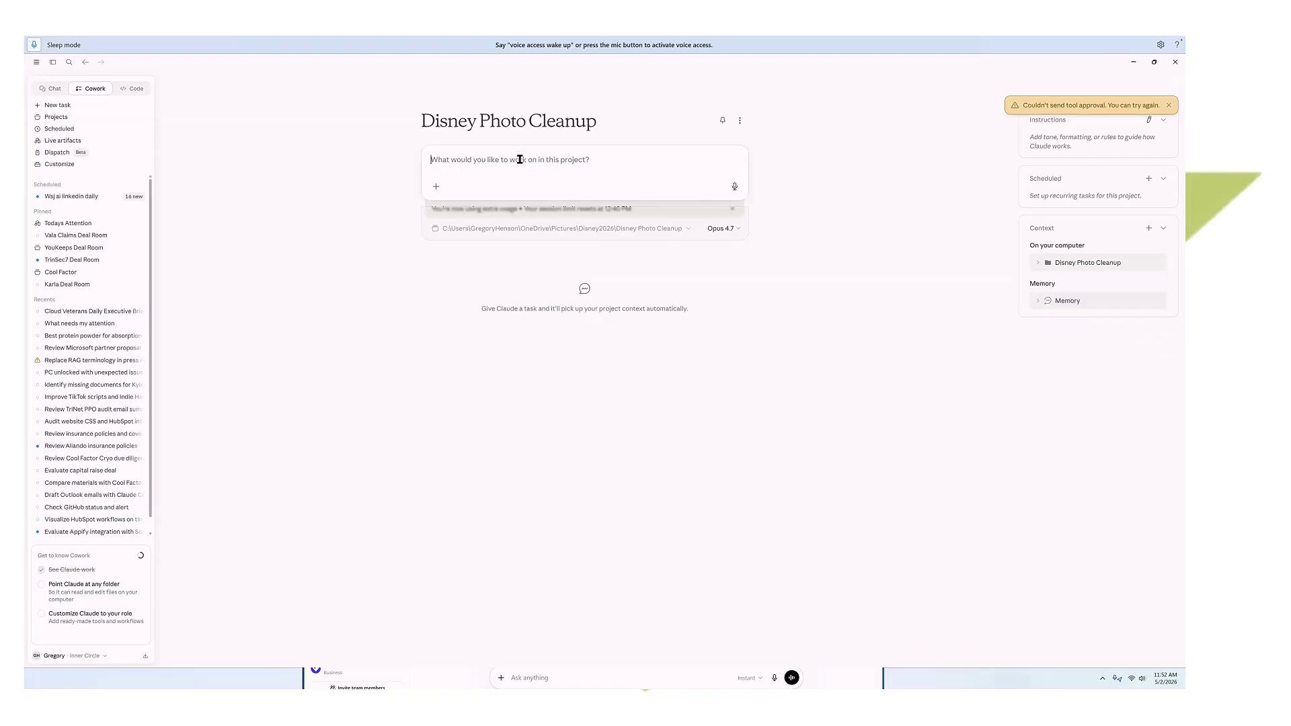
- Paste the photo organizer and editor prompt into the Disney Photo Cleanup project, skim it, and submit the task
{"action": "key", "text": "ctrl+v"}
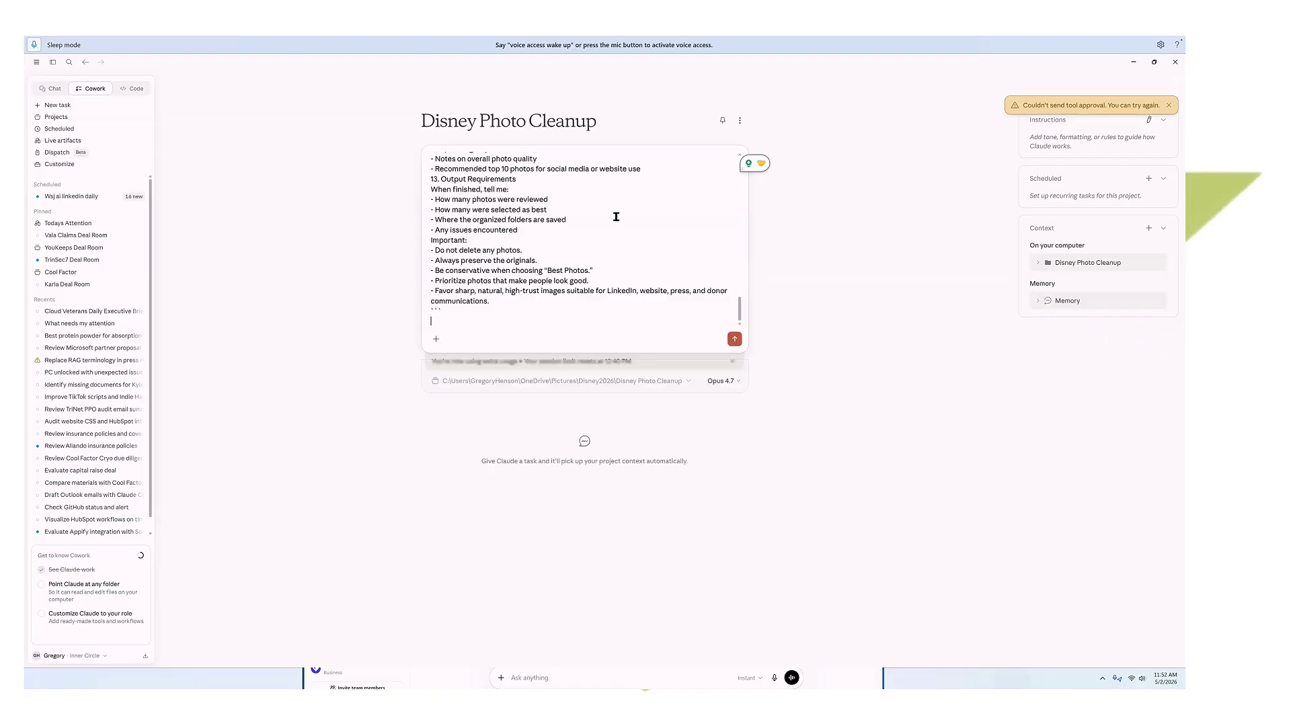
{"action": "scroll", "coordinate": [616, 216], "scroll_direction": "up", "scroll_amount": 15}
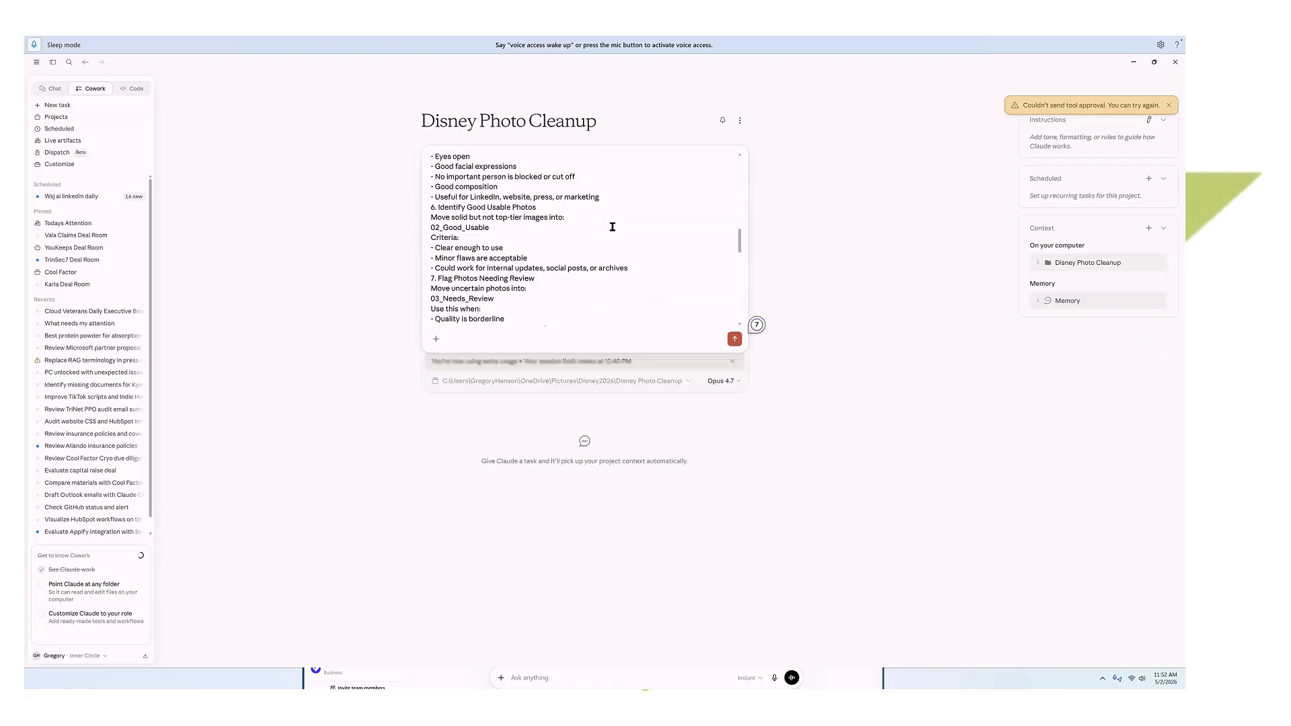
{"action": "left_click", "coordinate": [735, 345]}
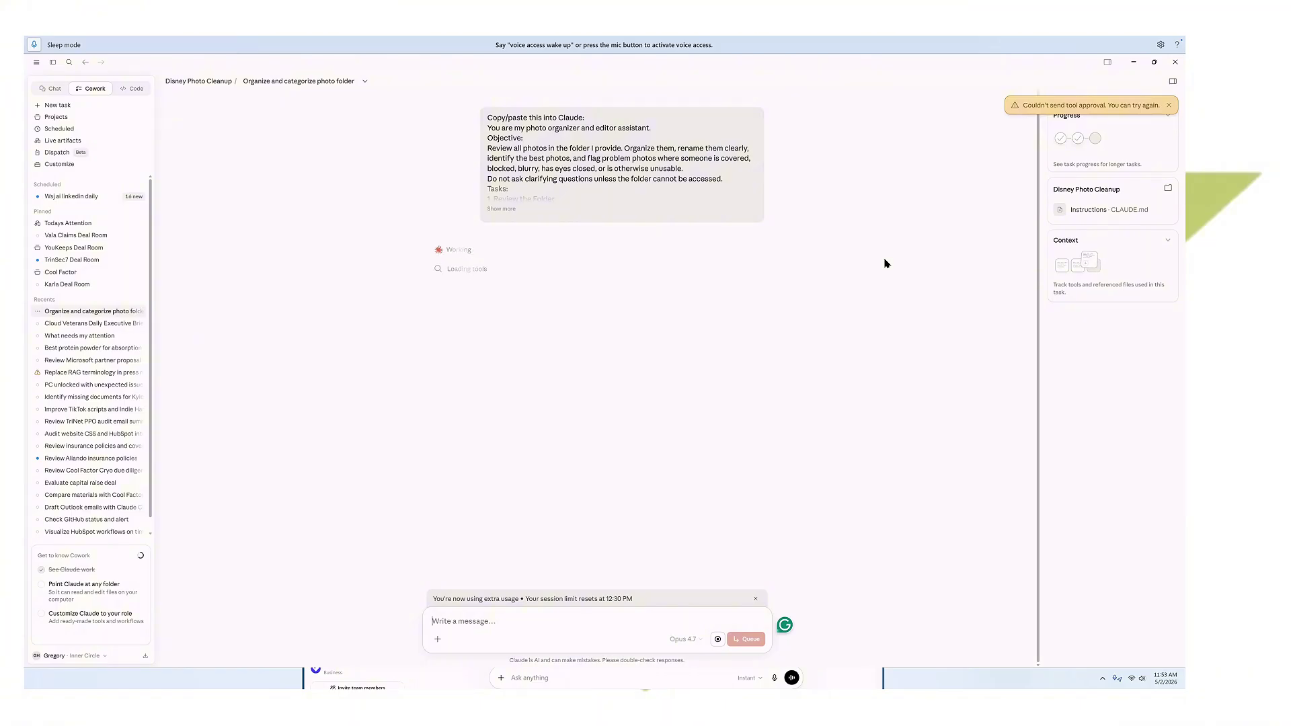
{"action": "key", "text": "alt+Tab"}
{"action": "key", "text": "alt+Tab"}
{"action": "key", "text": "alt+Tab"}
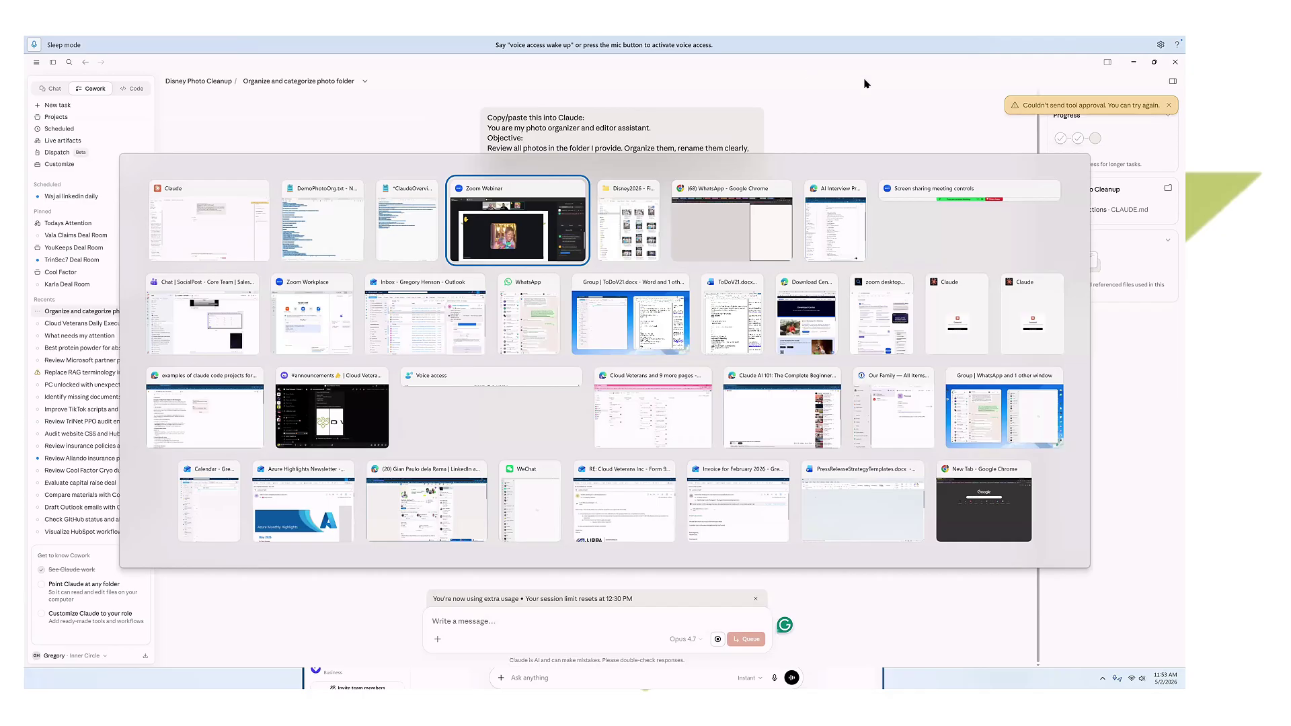
{"action": "key", "text": "Escape"}
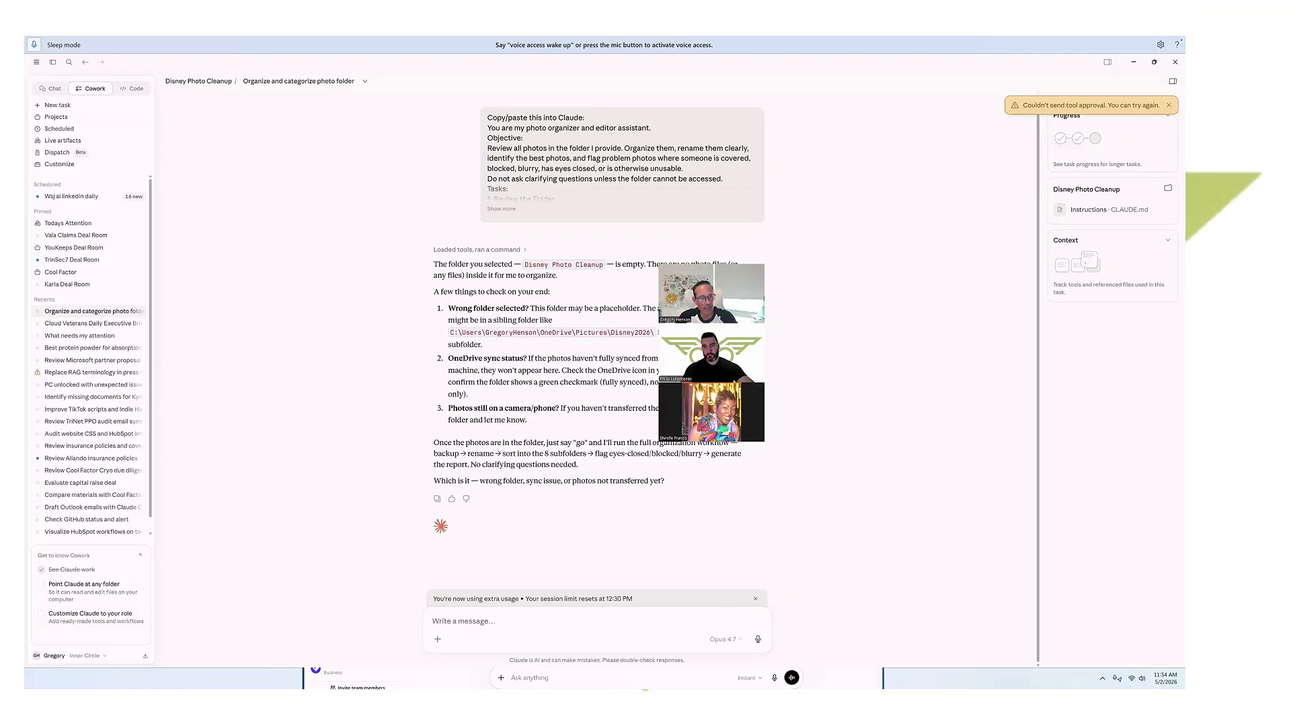
- Look through the personal settings and the organization's Skills settings, and return to the Disney Photo Cleanup task
{"action": "left_click", "coordinate": [67, 656]}
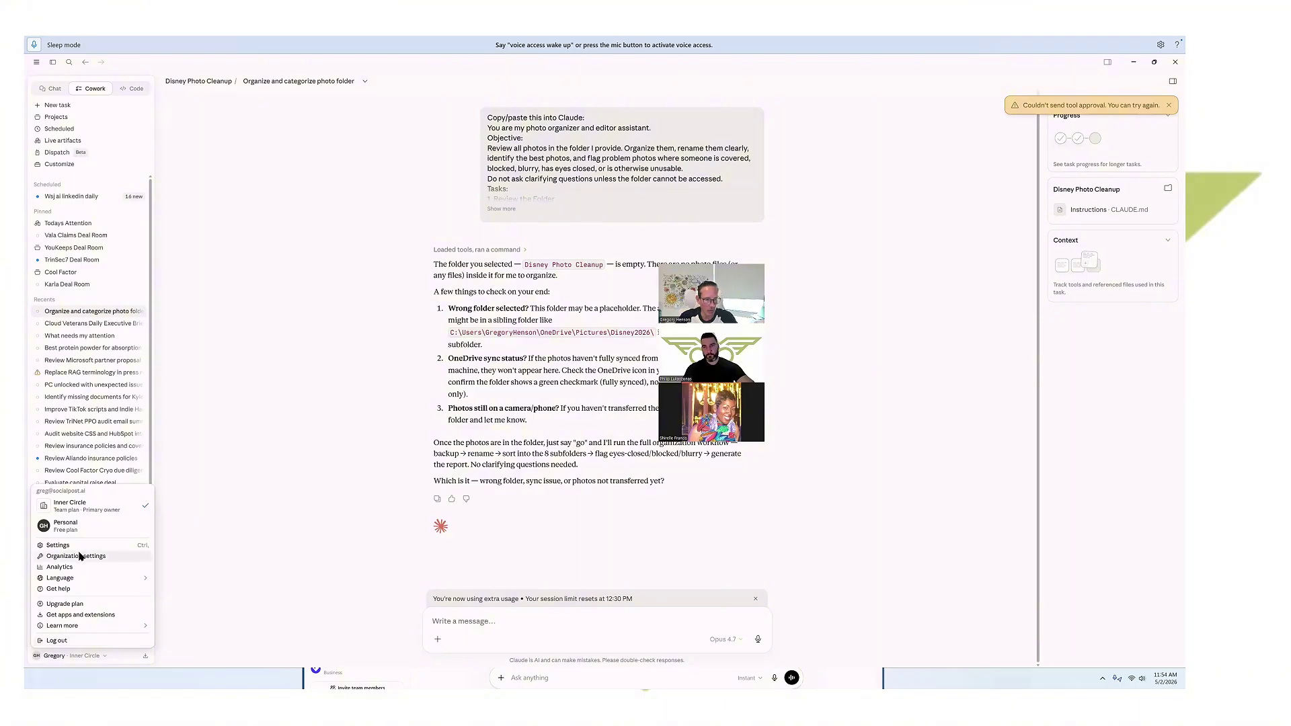
{"action": "left_click", "coordinate": [57, 545]}
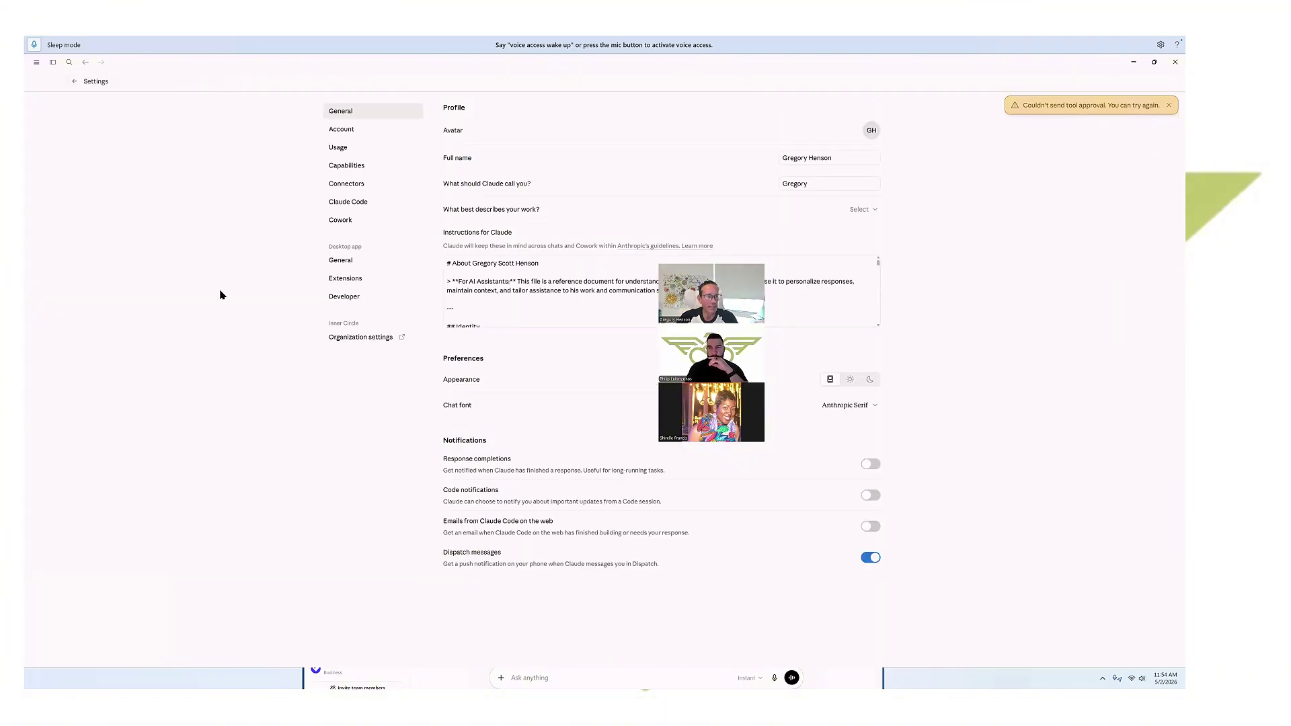
{"action": "left_click", "coordinate": [75, 81]}
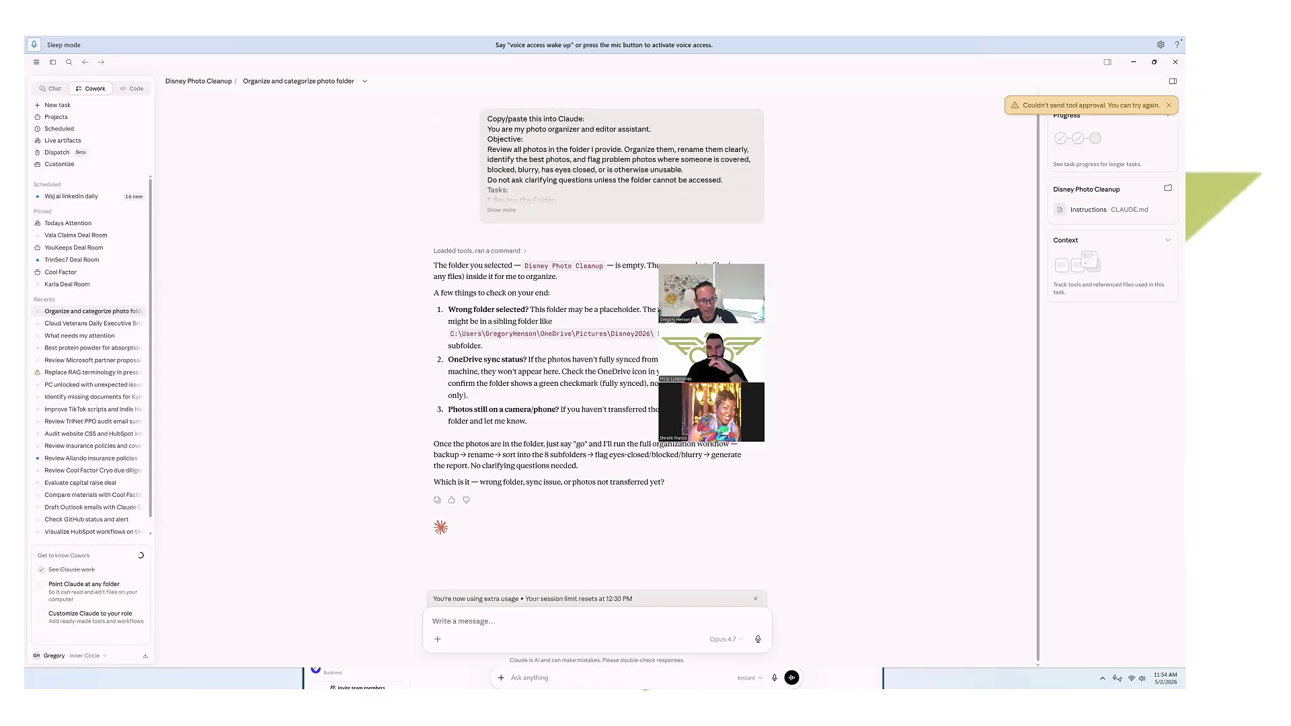
{"action": "left_click", "coordinate": [70, 656]}
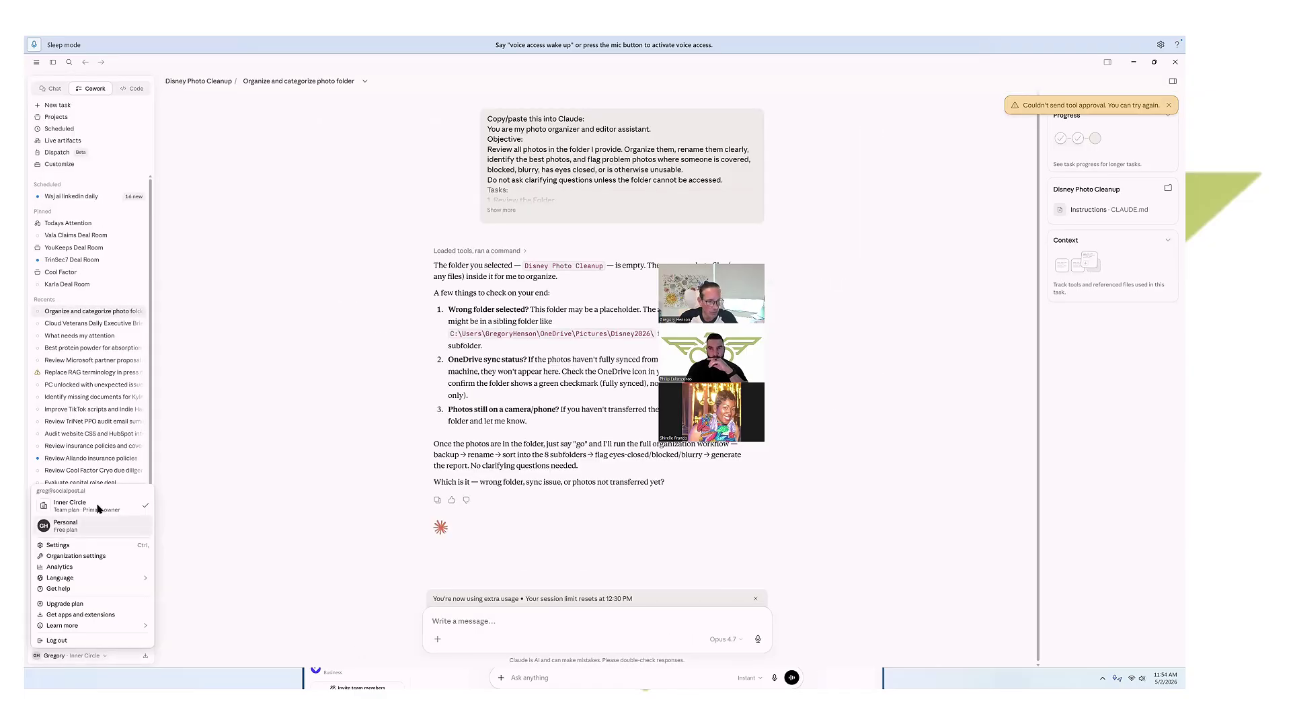
{"action": "left_click", "coordinate": [81, 556]}
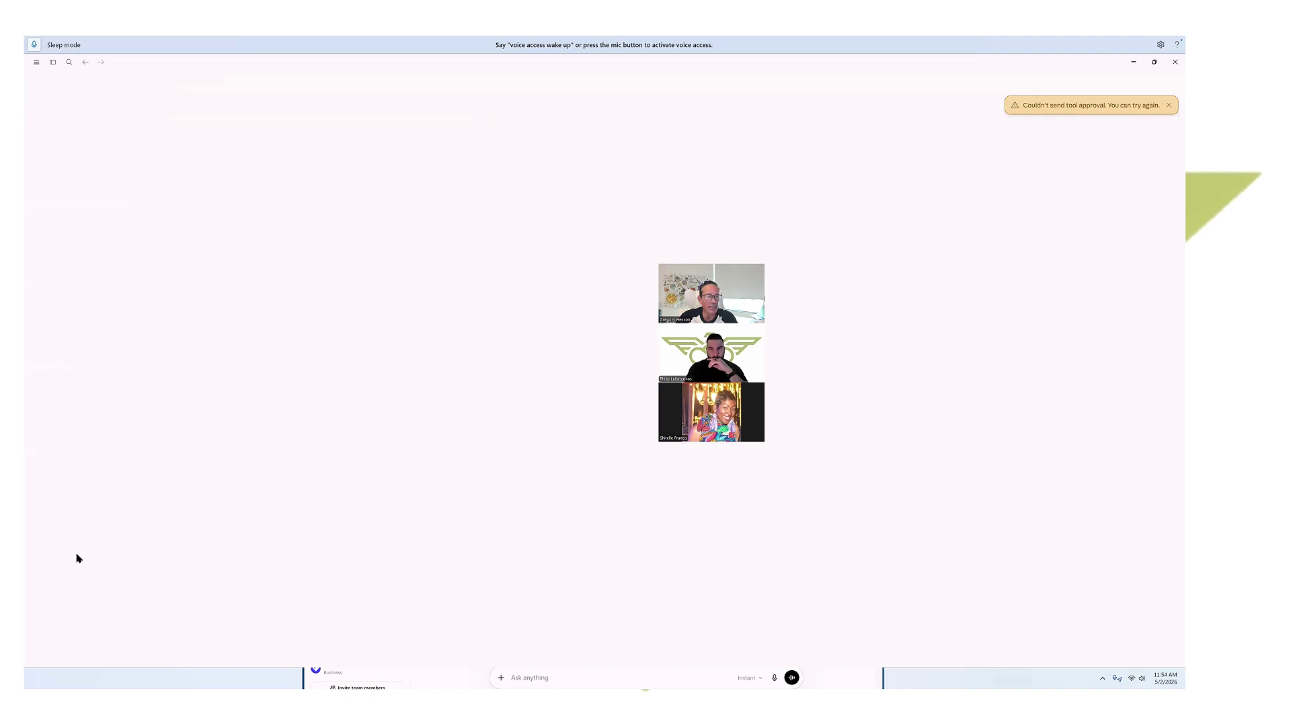
{"action": "left_click", "coordinate": [339, 376]}
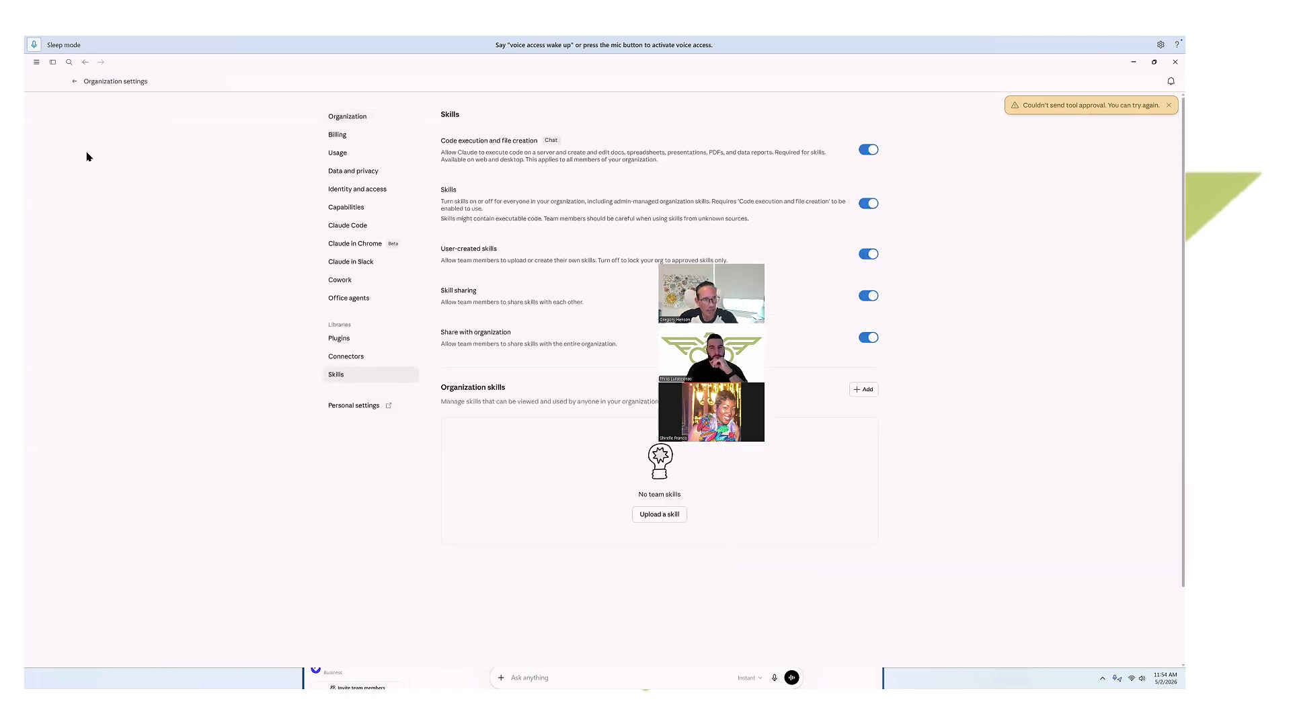
{"action": "left_click", "coordinate": [75, 81]}
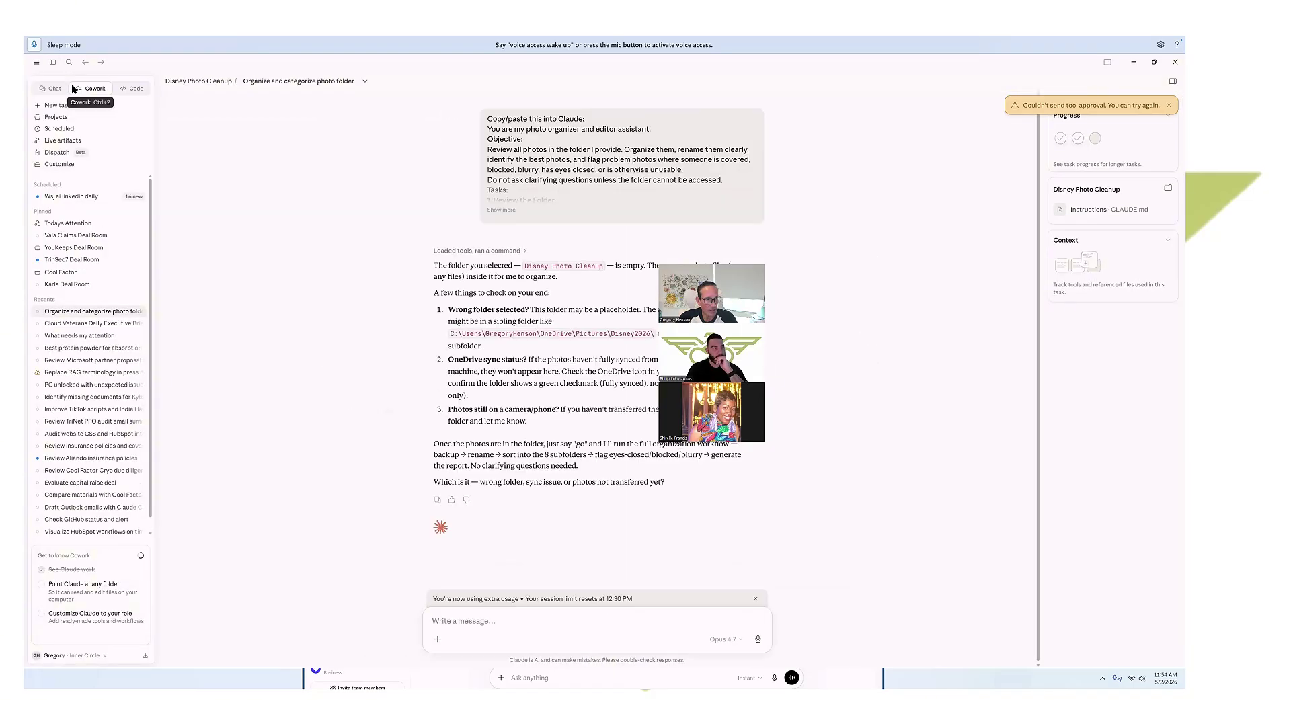
- From the Cowork home, revisit the settings briefly and look over the connectors and skills in the customization area
{"action": "left_click", "coordinate": [93, 92]}
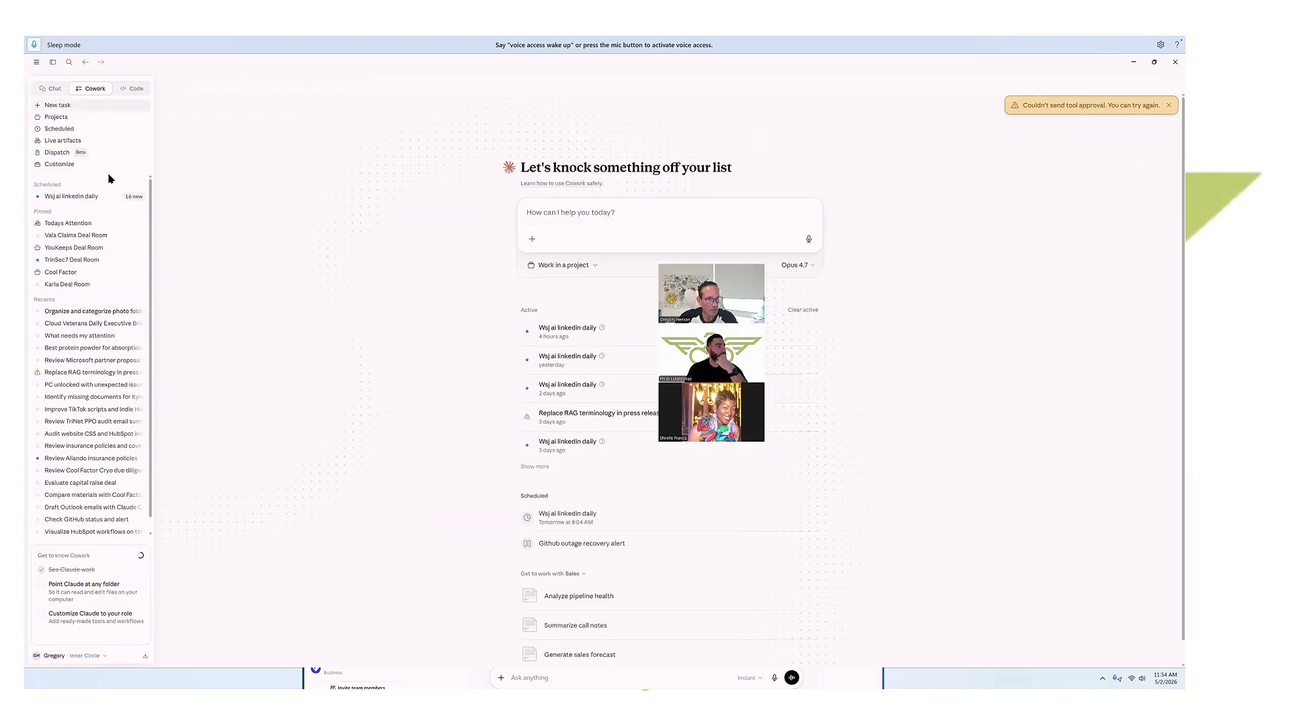
{"action": "left_click", "coordinate": [67, 656]}
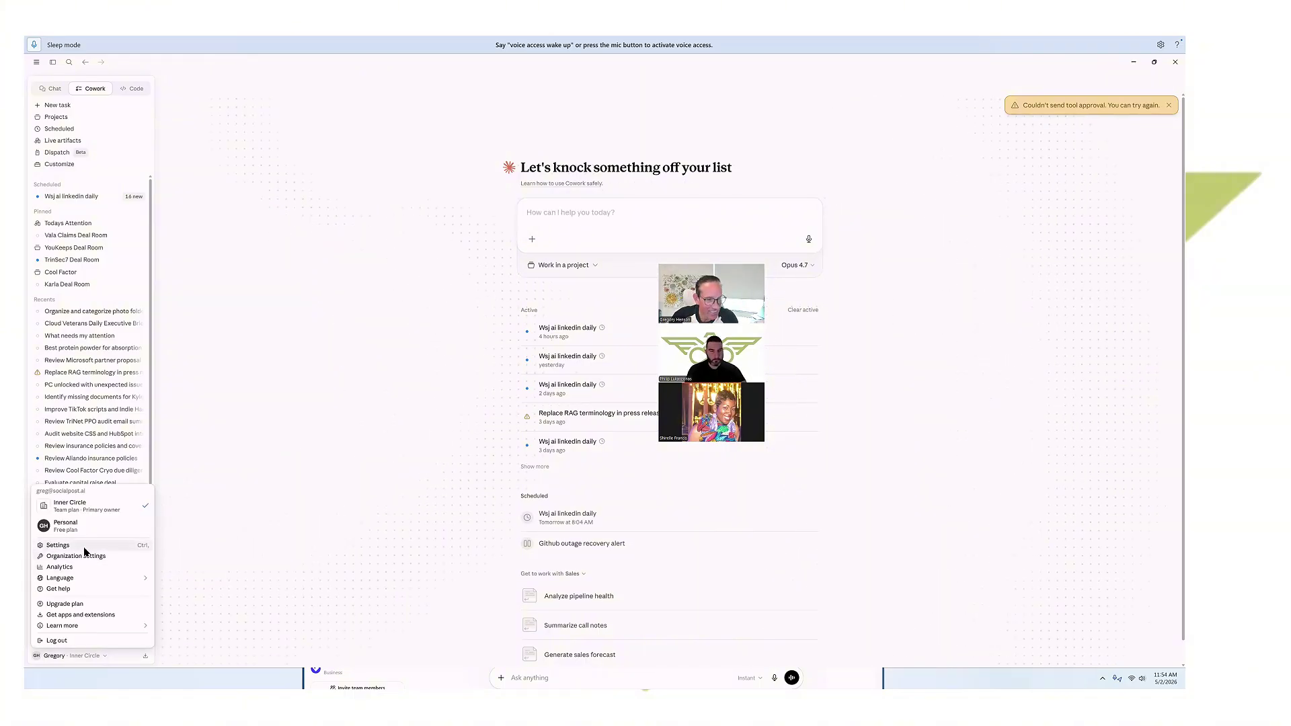
{"action": "left_click", "coordinate": [84, 547]}
{"action": "left_click", "coordinate": [72, 82]}
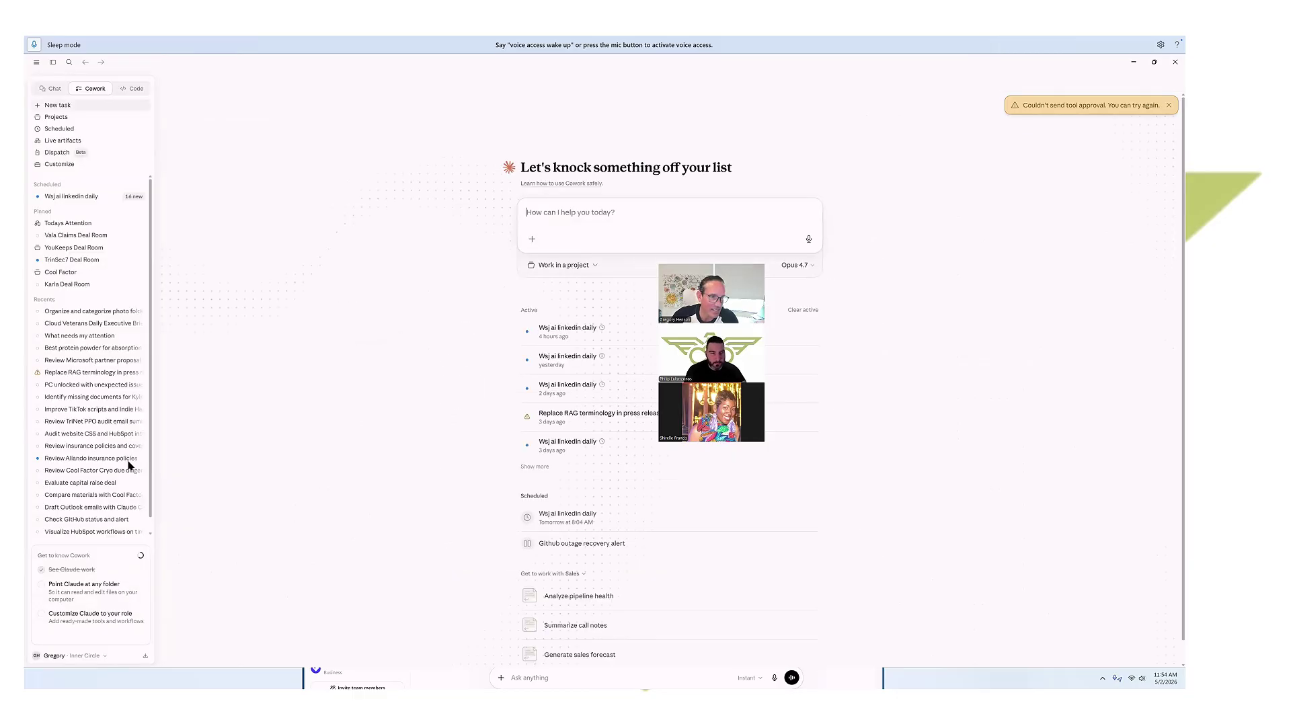
{"action": "left_click", "coordinate": [53, 164]}
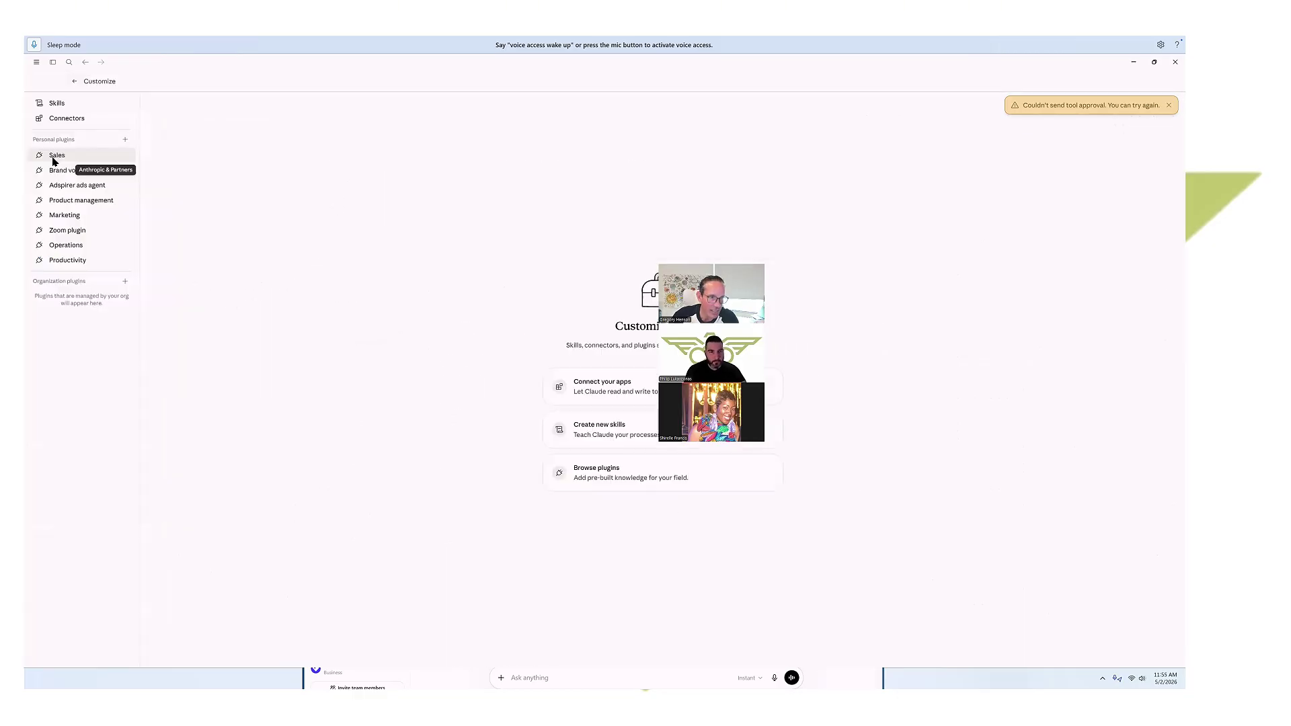
{"action": "left_click", "coordinate": [62, 120]}
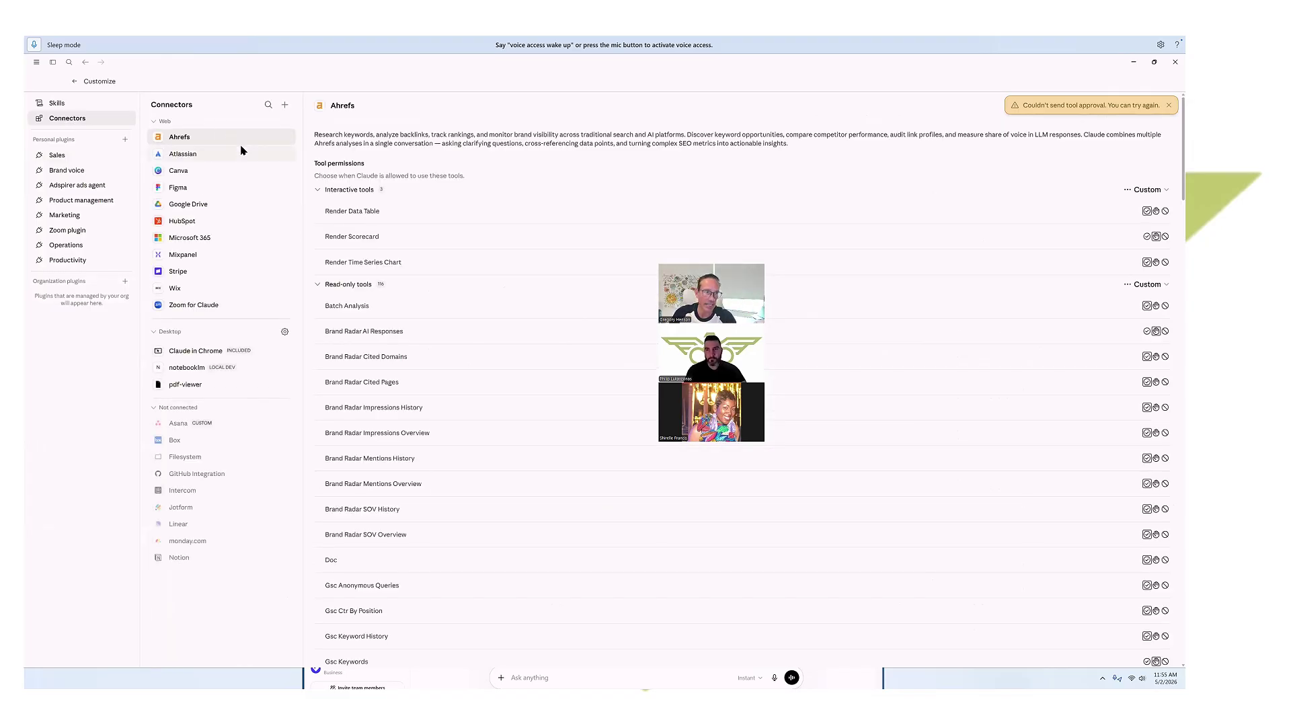
{"action": "left_click", "coordinate": [56, 106]}
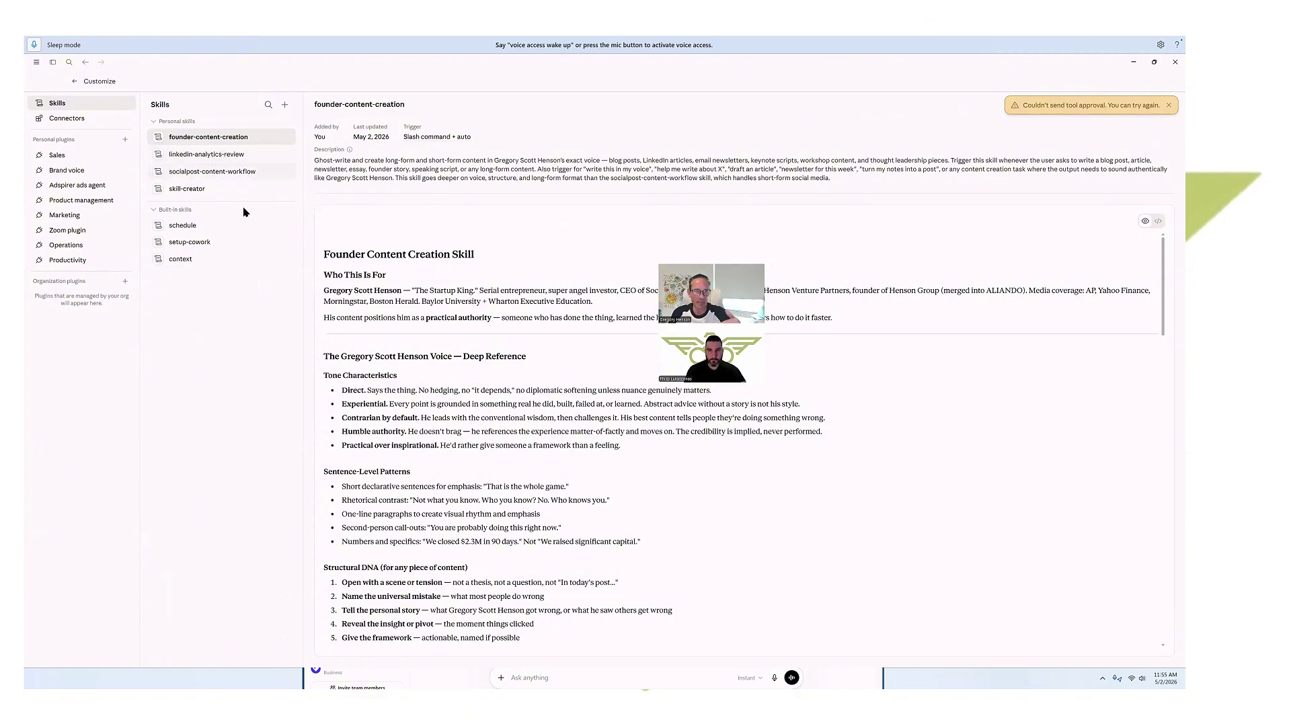
- Review the linkedin-analytics-review skill's instructions and leave the customization area
{"action": "left_click", "coordinate": [229, 154]}
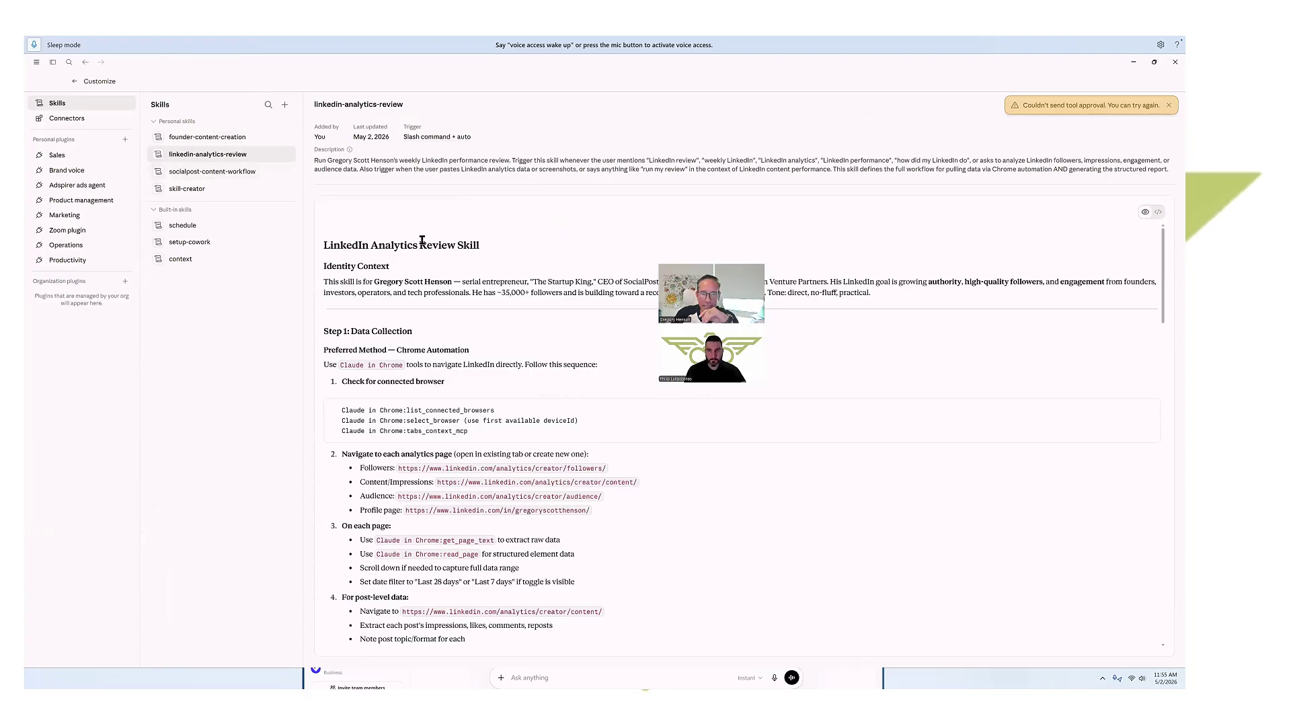
{"action": "scroll", "coordinate": [459, 330], "scroll_direction": "down", "scroll_amount": 10}
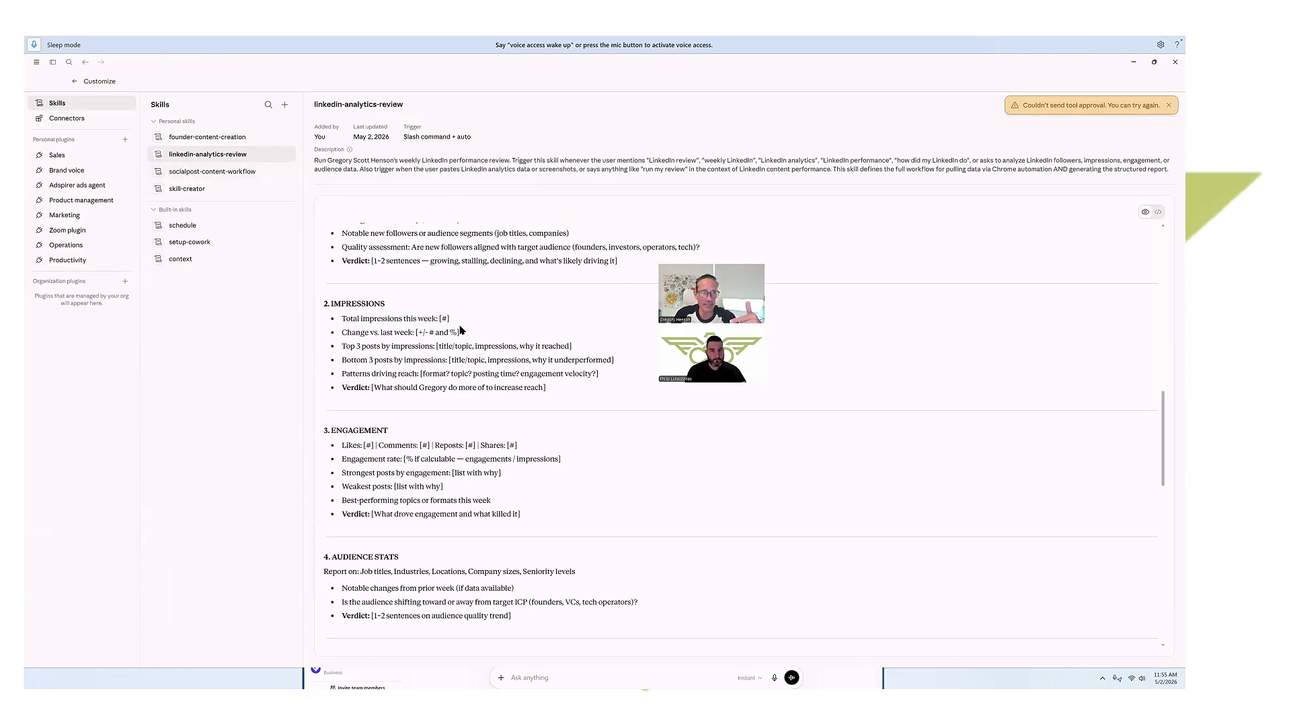
{"action": "scroll", "coordinate": [464, 326], "scroll_direction": "up", "scroll_amount": 8}
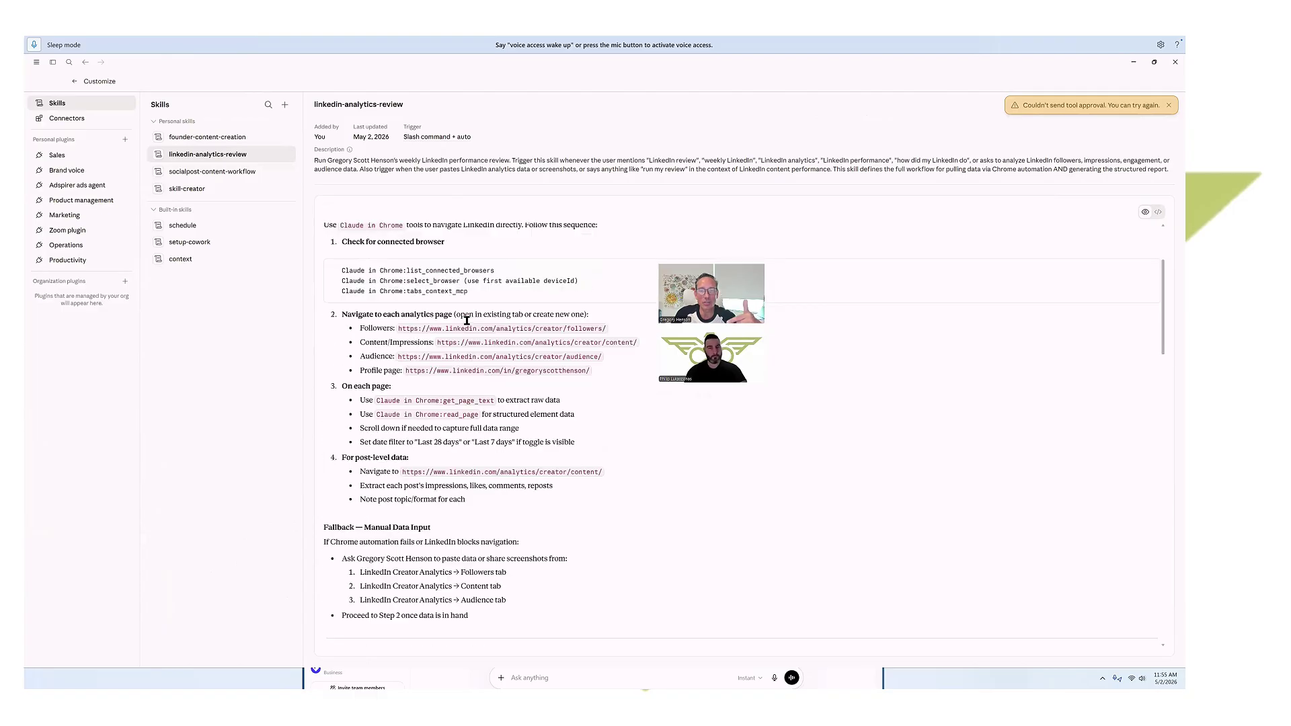
{"action": "scroll", "coordinate": [467, 322], "scroll_direction": "up", "scroll_amount": 2}
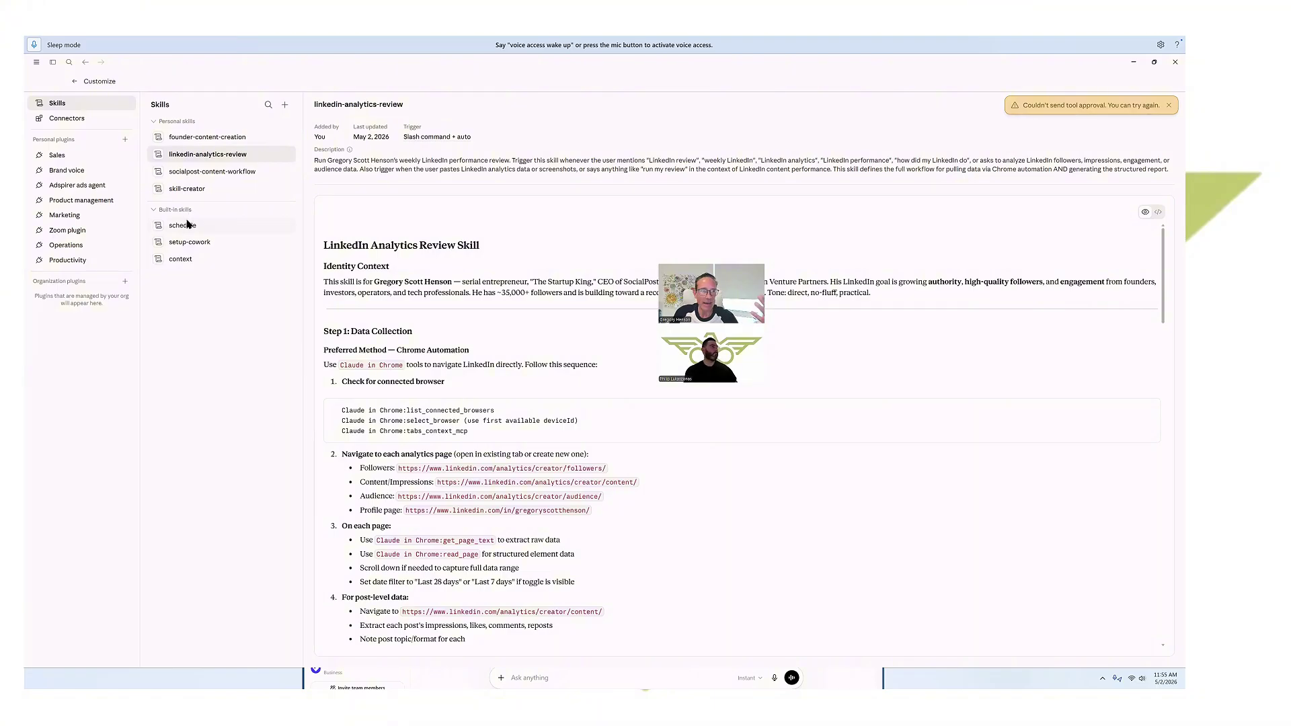
{"action": "left_click", "coordinate": [76, 82]}
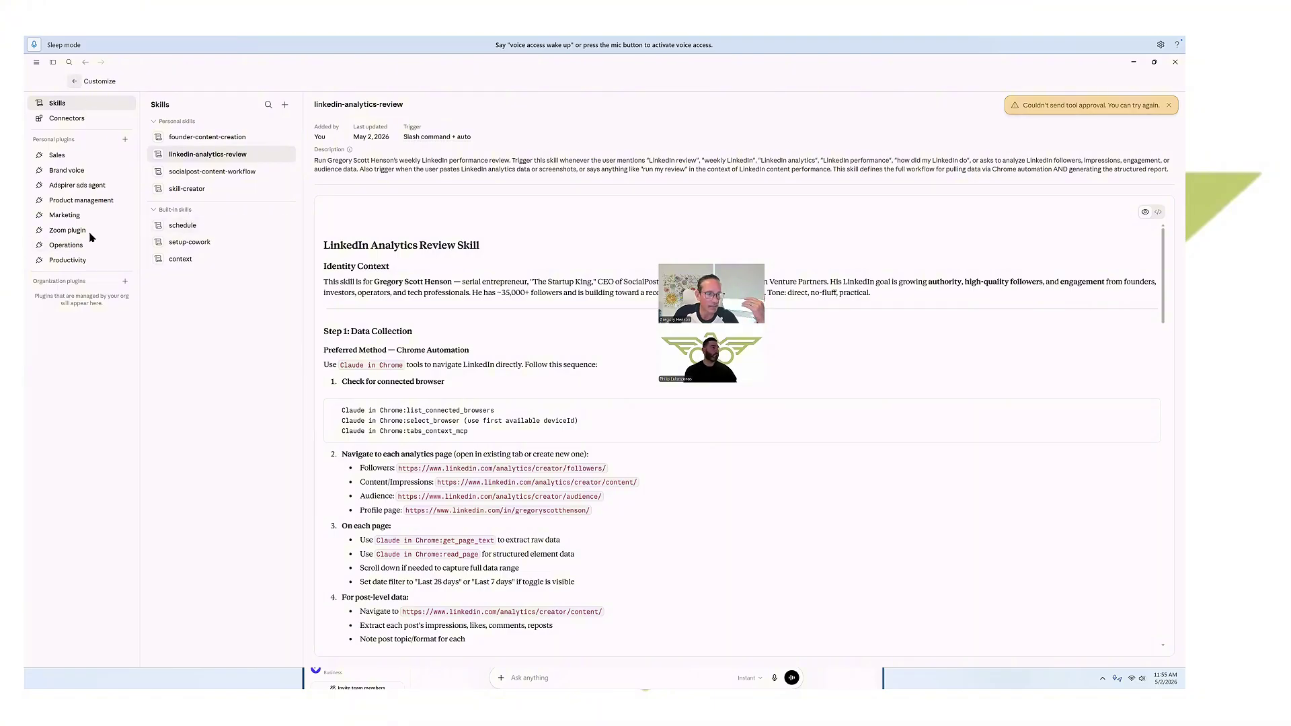
- Open the pinned chat about setting up skills for Claude usage and review its prompt and prioritized skill recommendations
{"action": "left_click", "coordinate": [56, 91]}
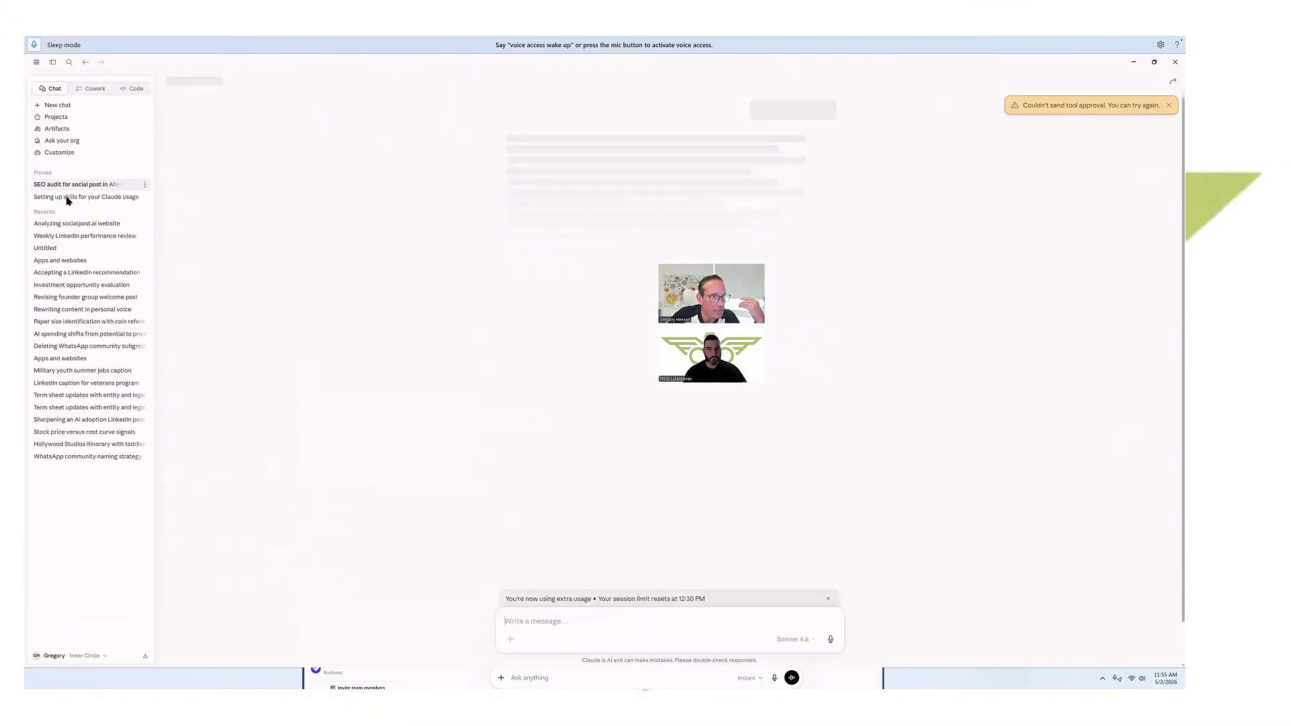
{"action": "left_click", "coordinate": [109, 196]}
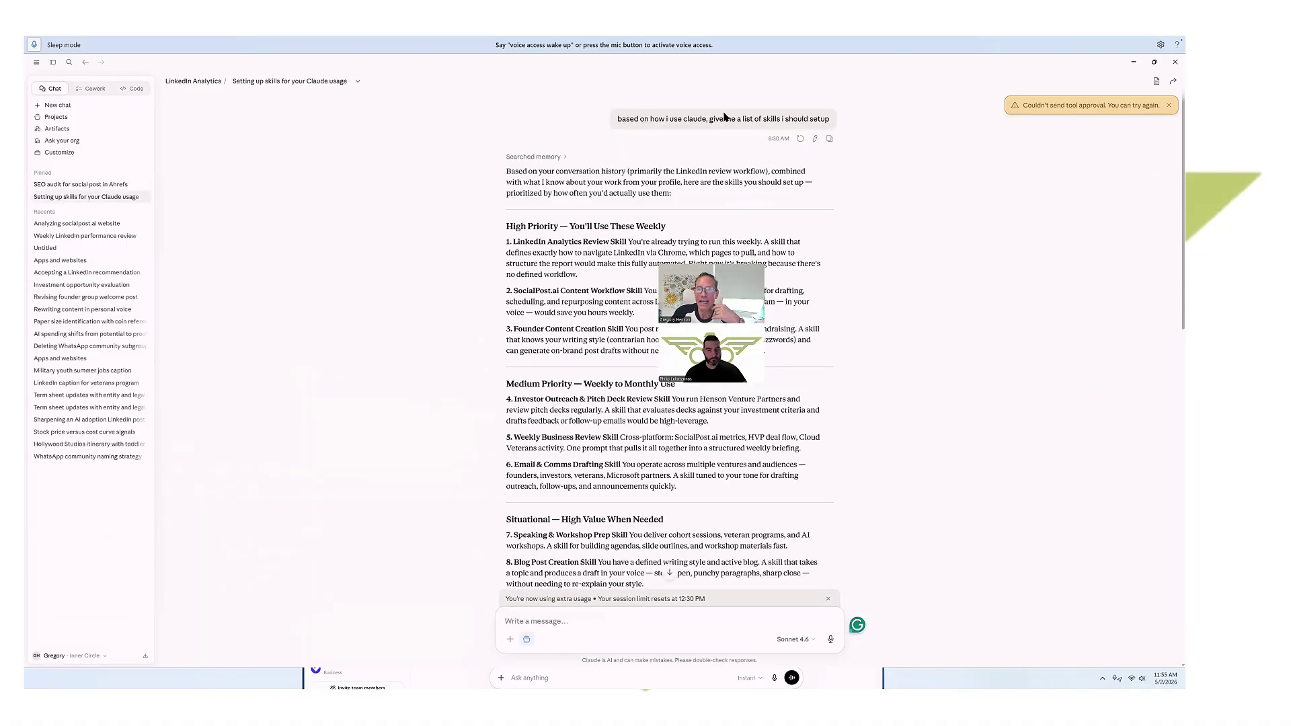
{"action": "left_click_drag", "start_coordinate": [650, 119], "coordinate": [845, 127]}
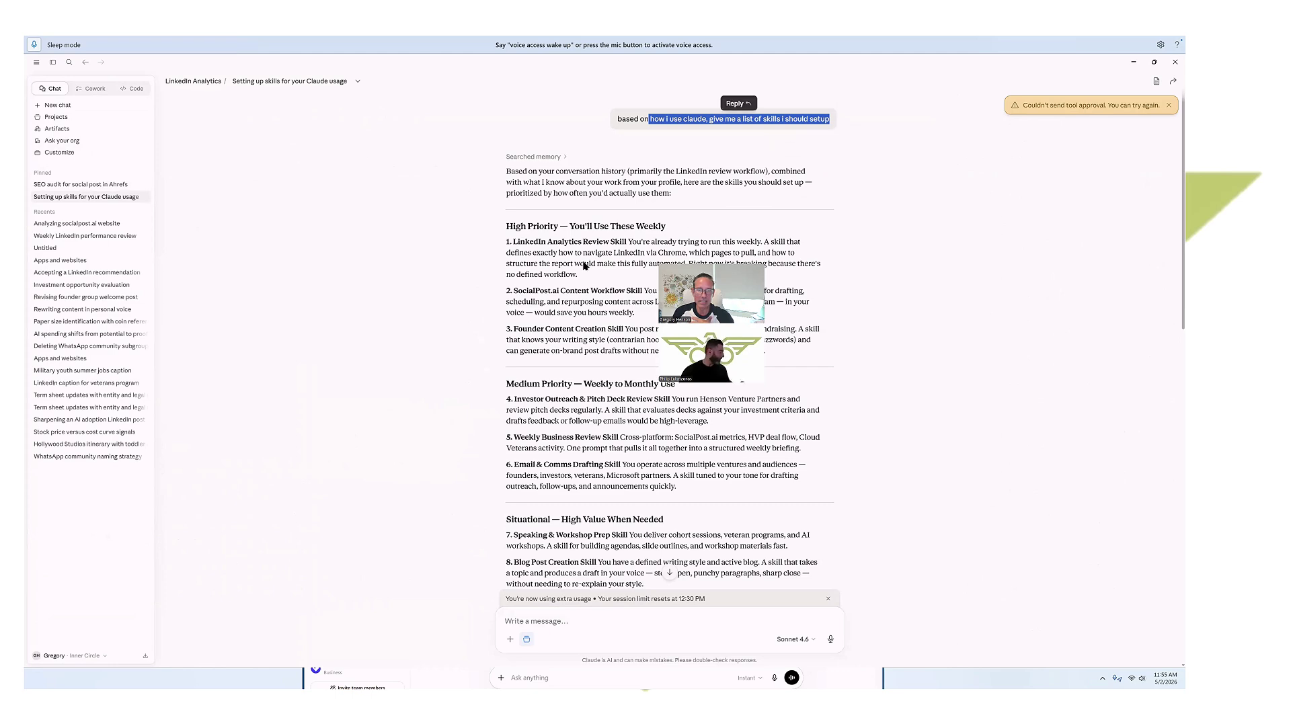
{"action": "left_click", "coordinate": [560, 262]}
{"action": "left_click_drag", "start_coordinate": [513, 225], "coordinate": [553, 375]}
{"action": "scroll", "coordinate": [563, 345], "scroll_direction": "down", "scroll_amount": 1}
{"action": "left_click", "coordinate": [553, 332]}
{"action": "scroll", "coordinate": [533, 491], "scroll_direction": "down", "scroll_amount": 2}
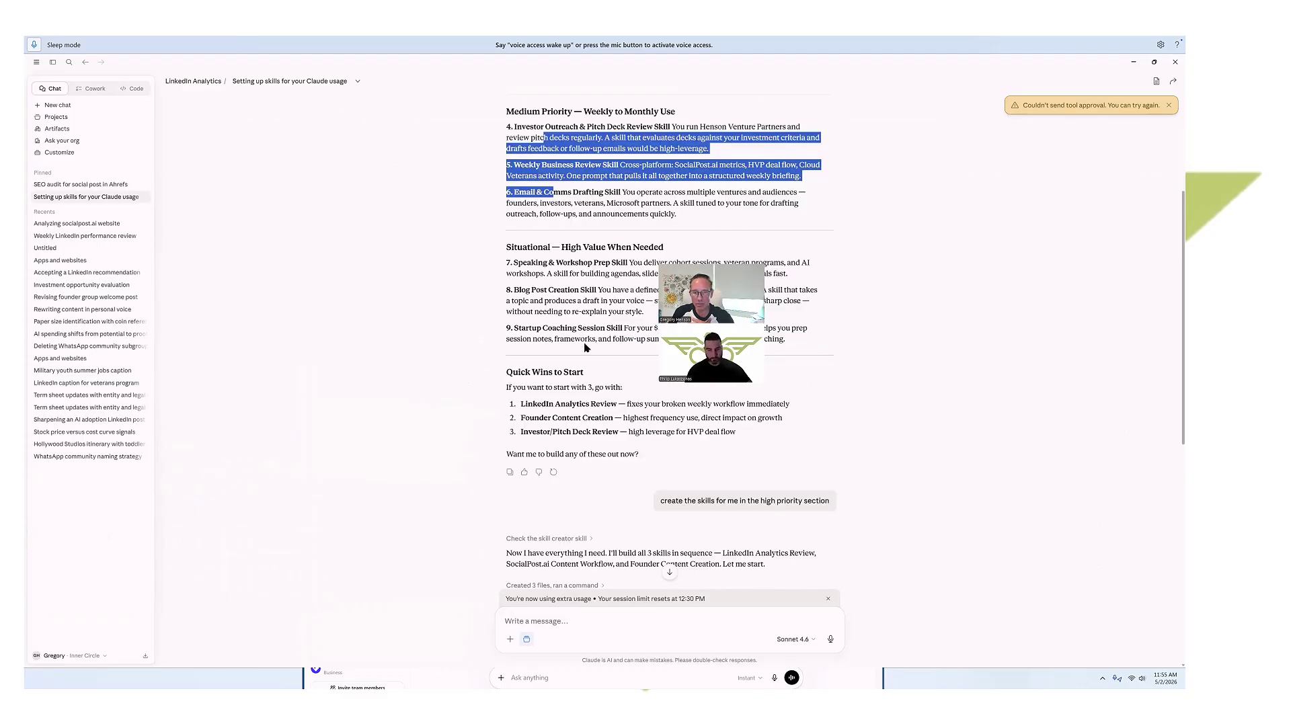
{"action": "scroll", "coordinate": [548, 508], "scroll_direction": "up", "scroll_amount": 3}
{"action": "scroll", "coordinate": [548, 507], "scroll_direction": "down", "scroll_amount": 4}
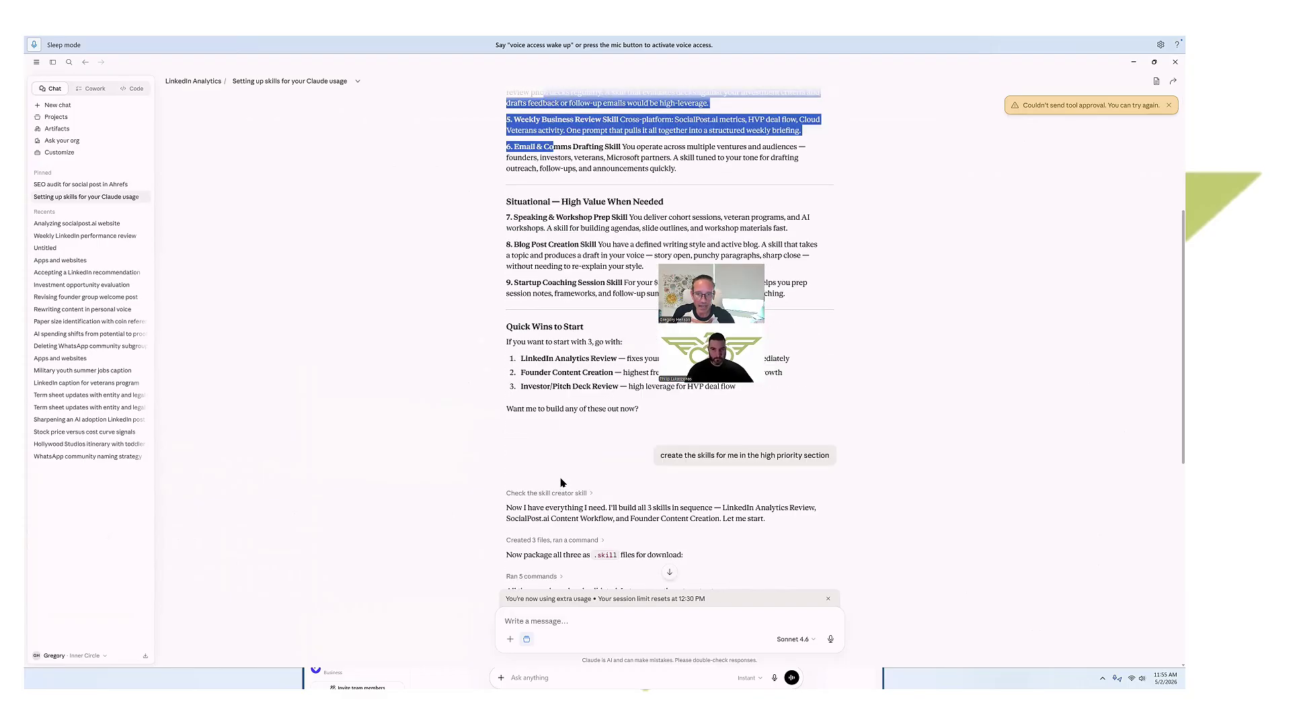
- Highlight the follow-up prompt asking to create the high-priority skills and look at the response below it
{"action": "left_click", "coordinate": [711, 463]}
{"action": "left_click_drag", "start_coordinate": [668, 453], "coordinate": [779, 450]}
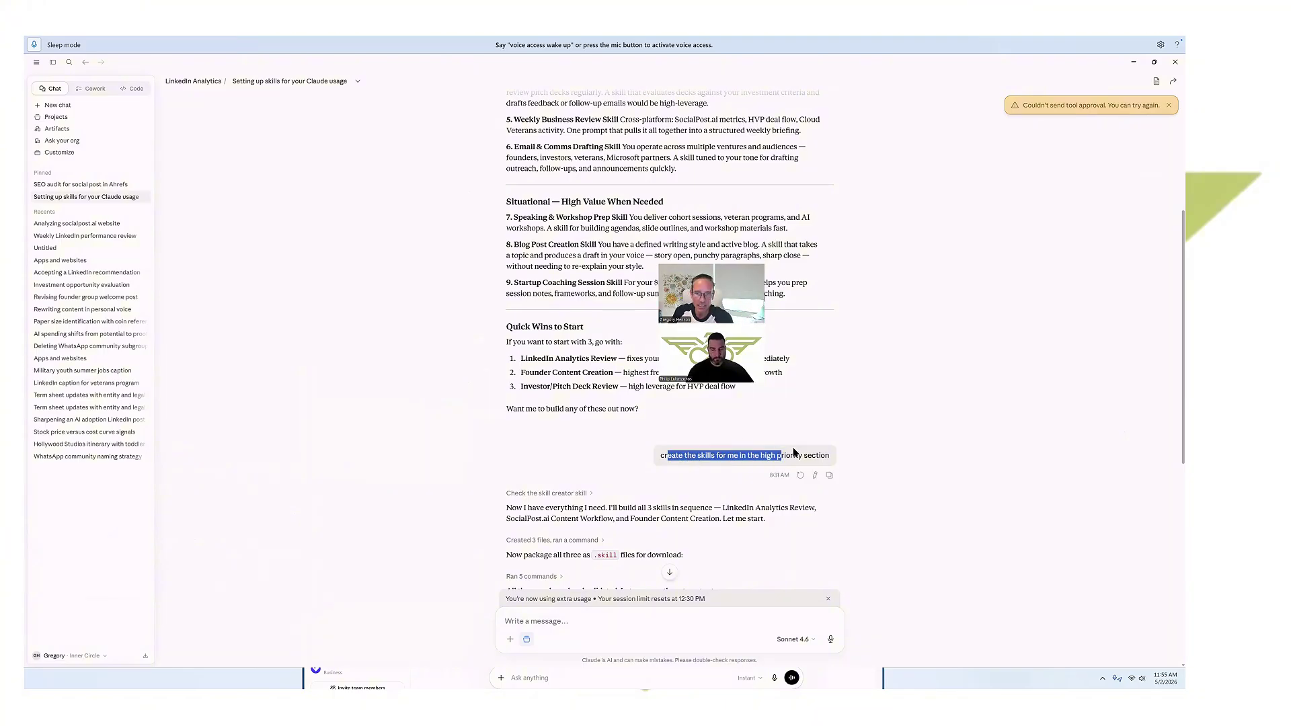
{"action": "left_click_drag", "start_coordinate": [794, 452], "coordinate": [814, 455]}
{"action": "scroll", "coordinate": [571, 368], "scroll_direction": "down", "scroll_amount": 5}
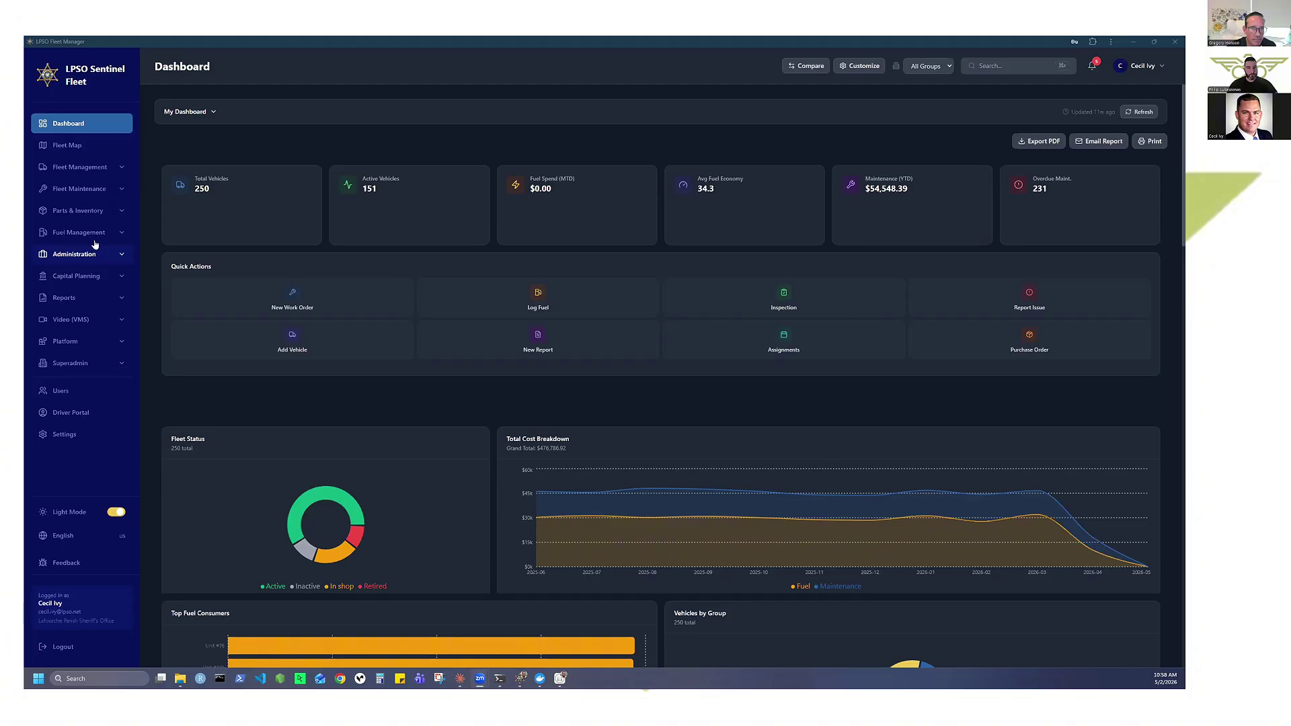
- In LPSO Sentinel Fleet, open the Fleet Map and inspect the vehicle clusters in and around Lafourche Parish
{"action": "left_click", "coordinate": [71, 151]}
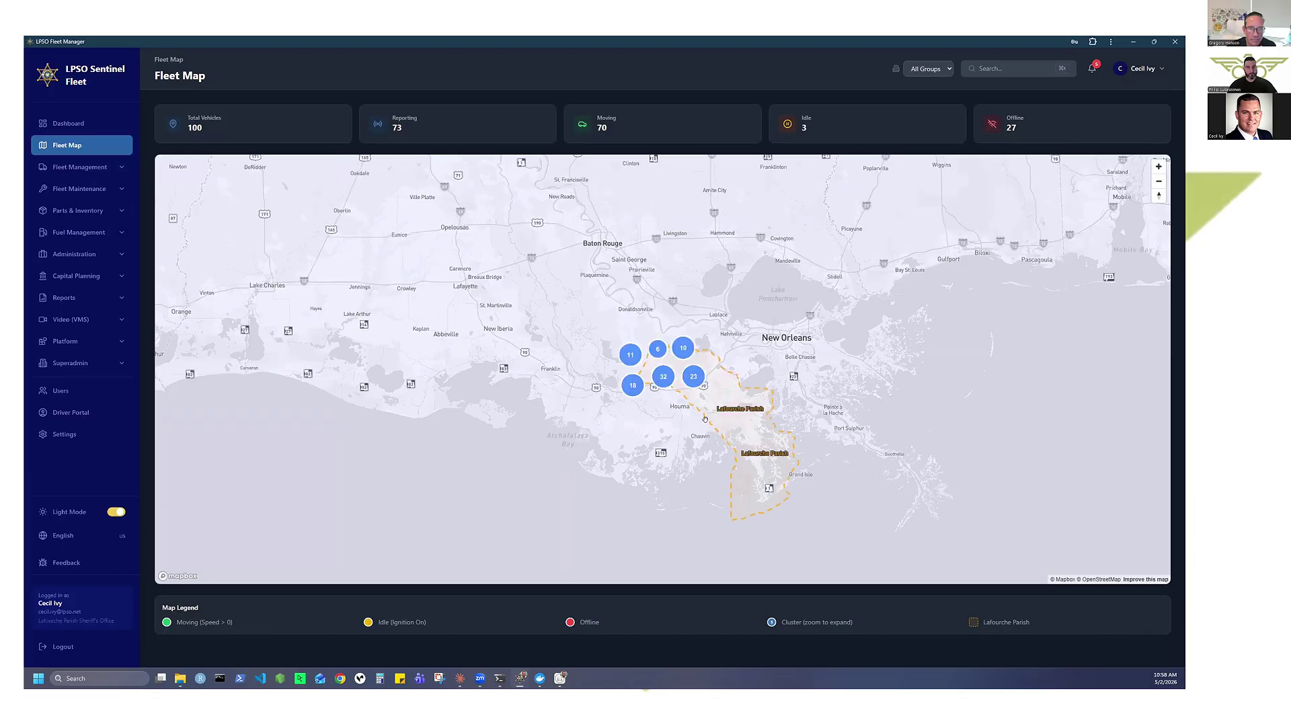
{"action": "left_click_drag", "start_coordinate": [1015, 296], "coordinate": [747, 316]}
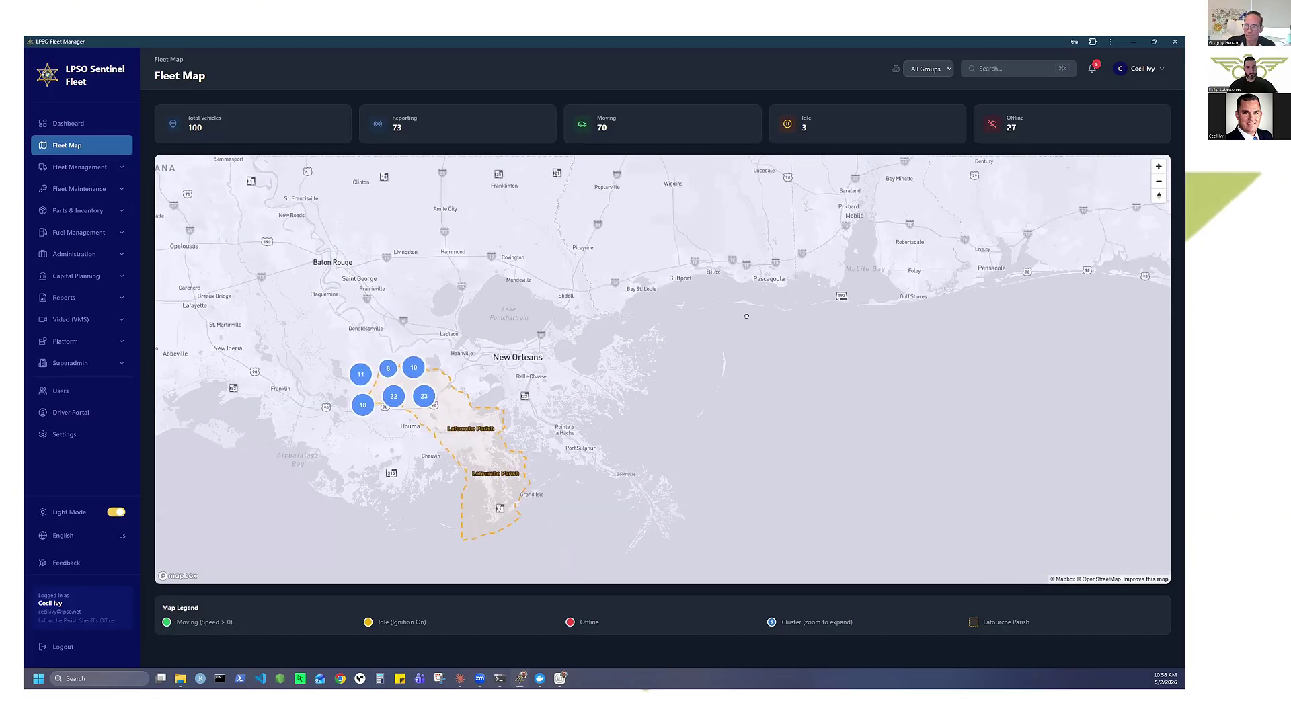
{"action": "left_click", "coordinate": [393, 396]}
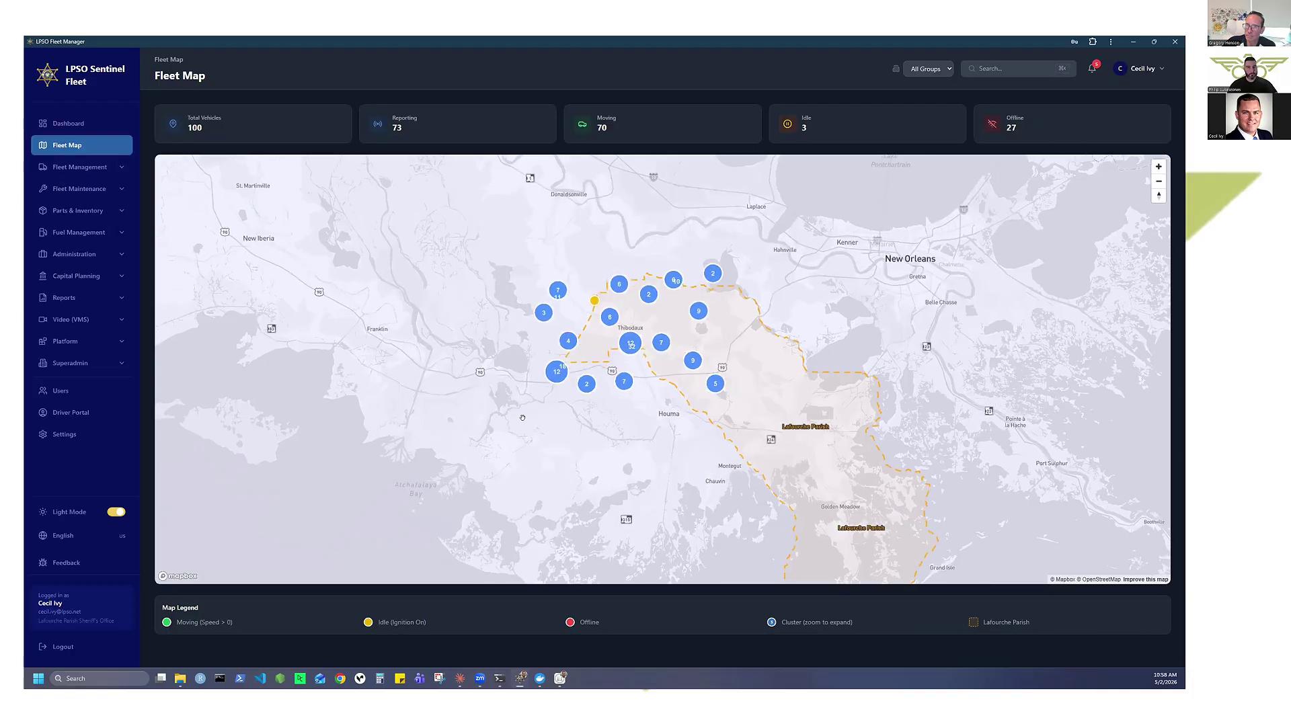
{"action": "left_click_drag", "start_coordinate": [523, 418], "coordinate": [384, 490]}
{"action": "scroll", "coordinate": [533, 378], "scroll_direction": "up", "scroll_amount": 4}
{"action": "left_click_drag", "start_coordinate": [530, 328], "coordinate": [571, 266]}
{"action": "scroll", "coordinate": [436, 265], "scroll_direction": "up", "scroll_amount": 2}
{"action": "left_click_drag", "start_coordinate": [436, 265], "coordinate": [398, 255]}
{"action": "scroll", "coordinate": [552, 335], "scroll_direction": "up", "scroll_amount": 5}
{"action": "mouse_move", "coordinate": [529, 280]}
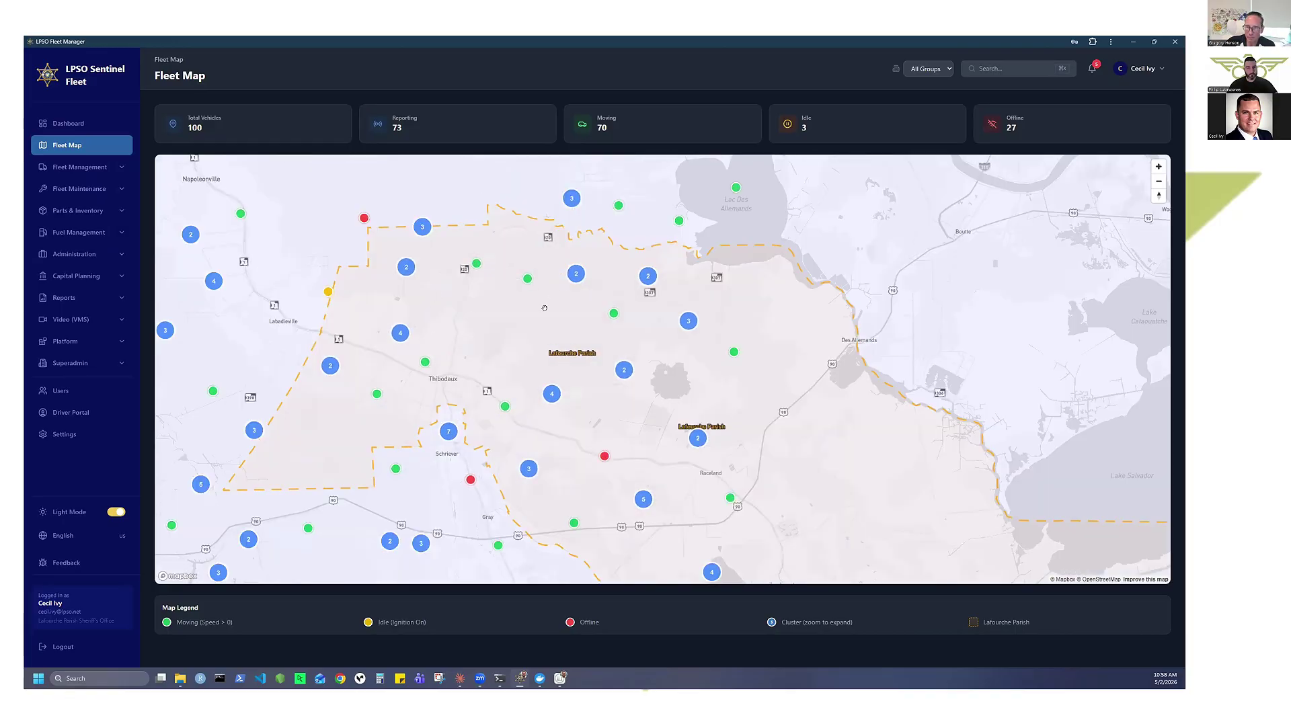
{"action": "scroll", "coordinate": [520, 333], "scroll_direction": "down", "scroll_amount": 3}
- View the fleet's vehicle list, glance at GPS / Telematics, and examine the overview of vehicle Unit #1
{"action": "left_click", "coordinate": [71, 169]}
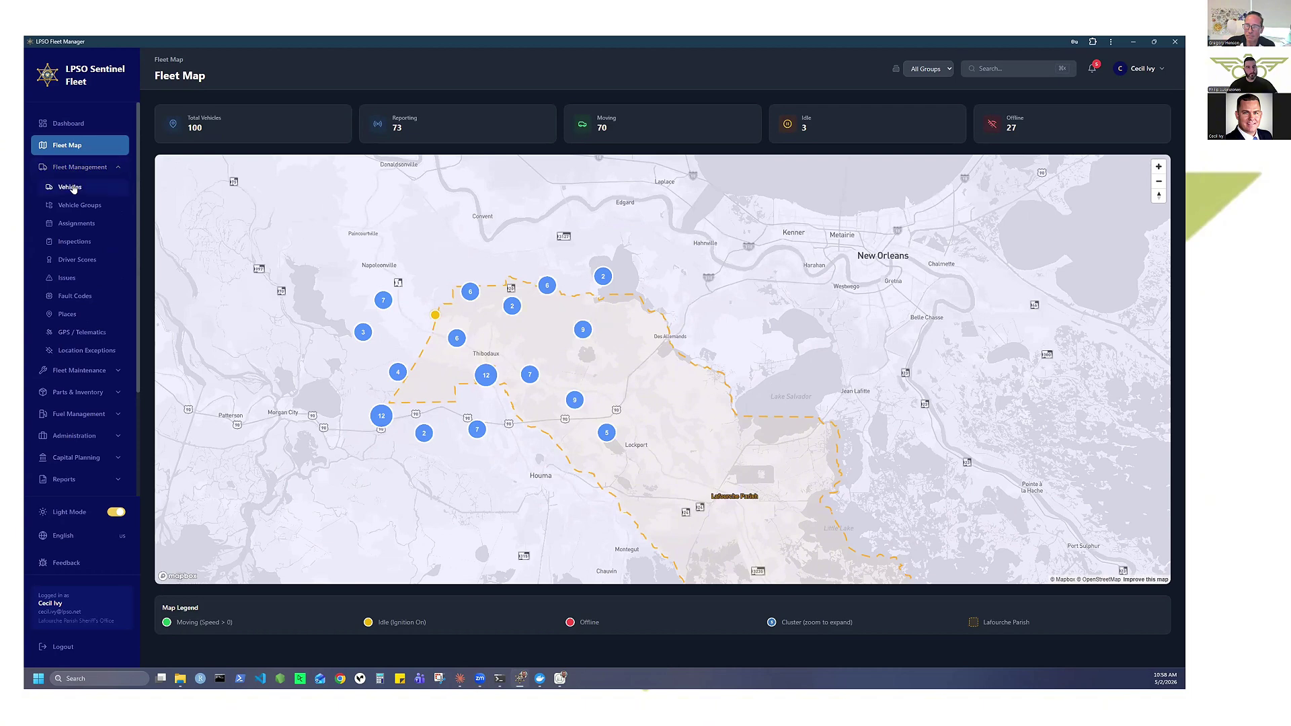
{"action": "left_click", "coordinate": [67, 187]}
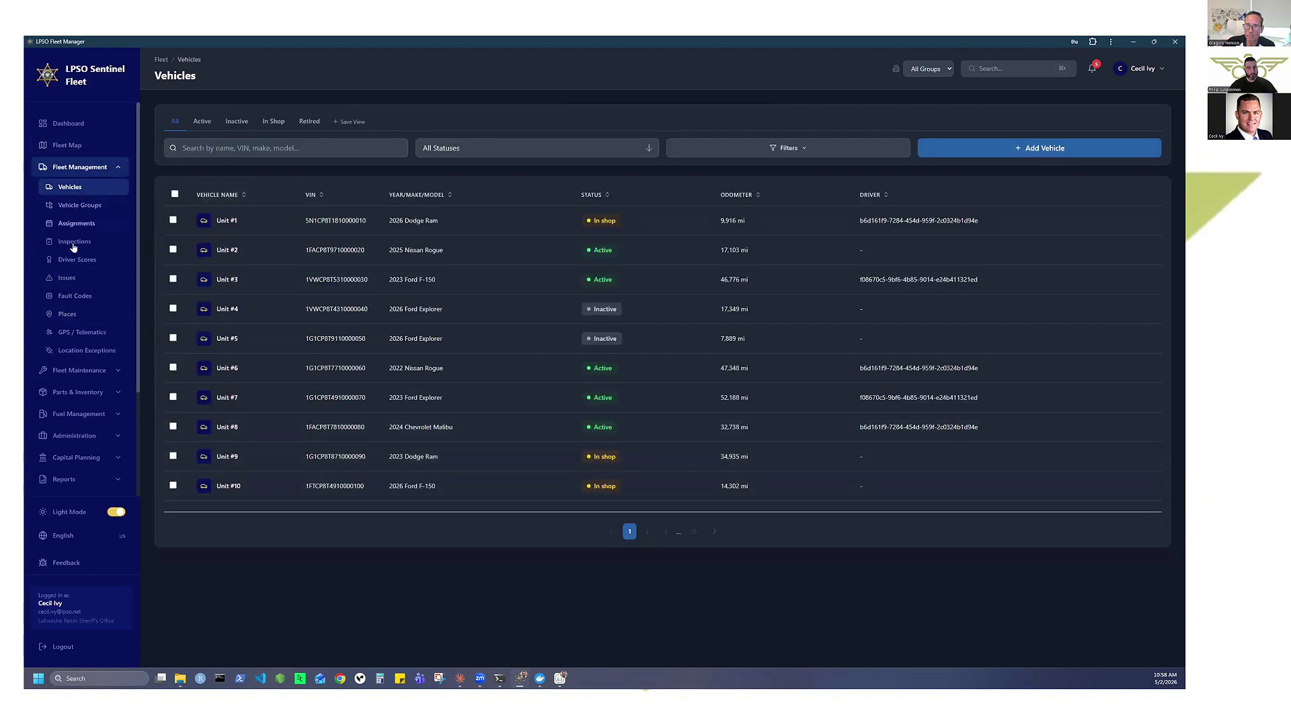
{"action": "left_click", "coordinate": [82, 332]}
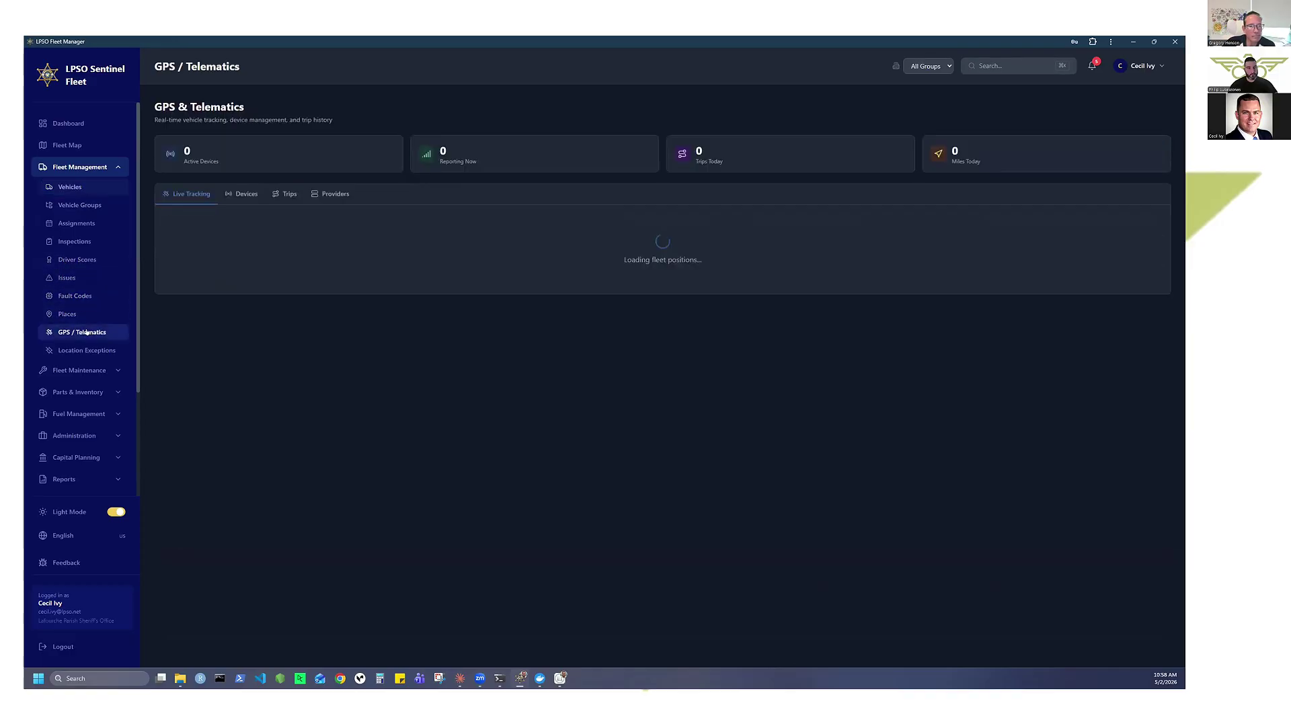
{"action": "left_click", "coordinate": [71, 191]}
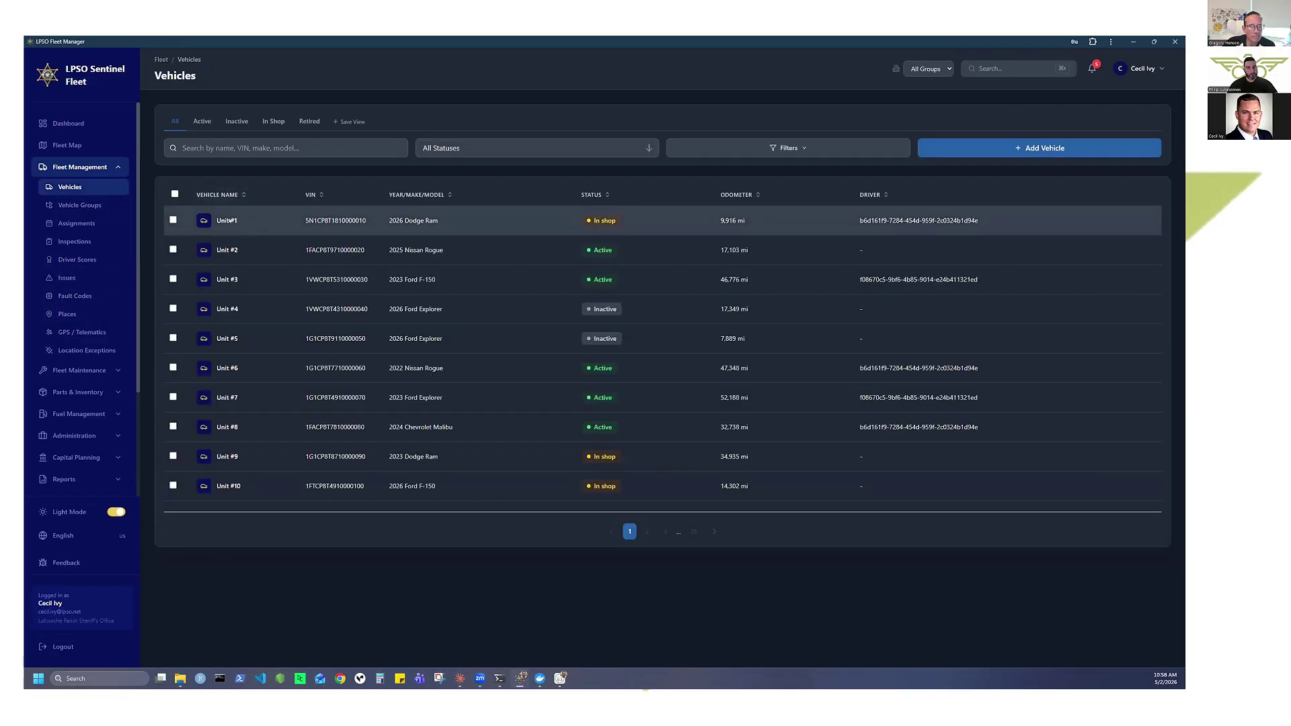
{"action": "left_click", "coordinate": [227, 222]}
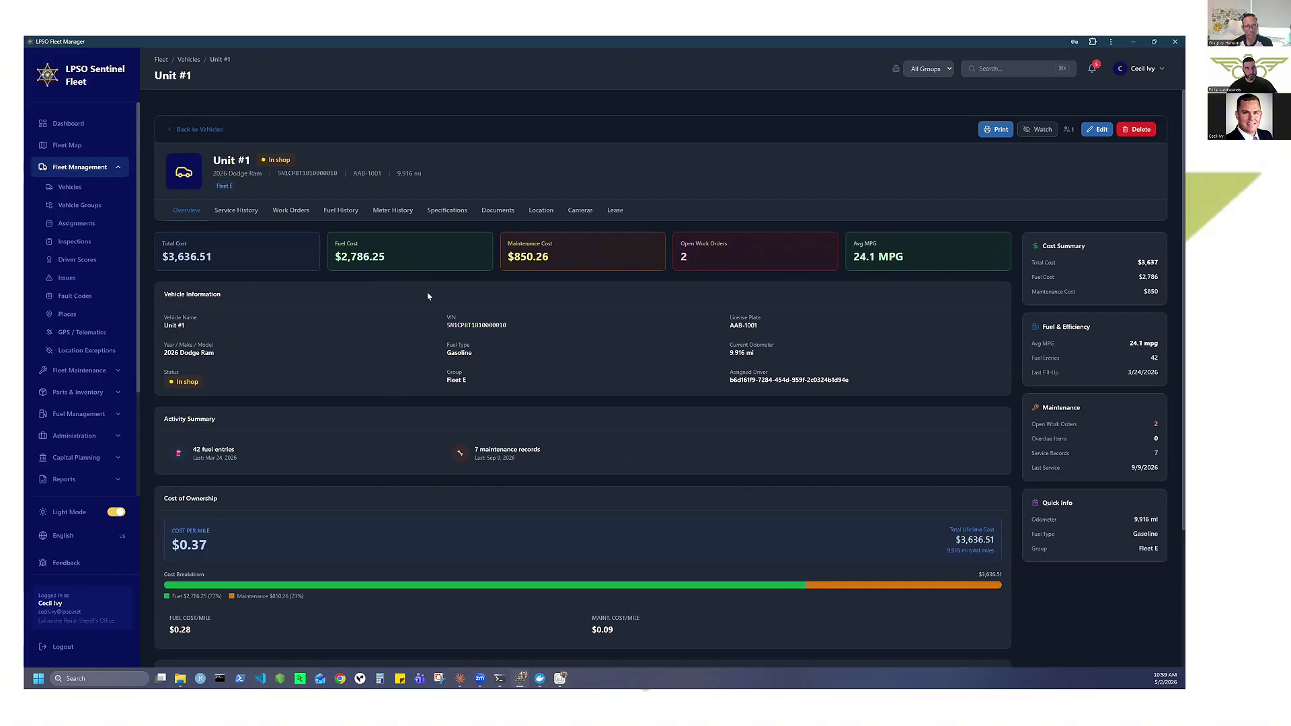
{"action": "left_click", "coordinate": [94, 168]}
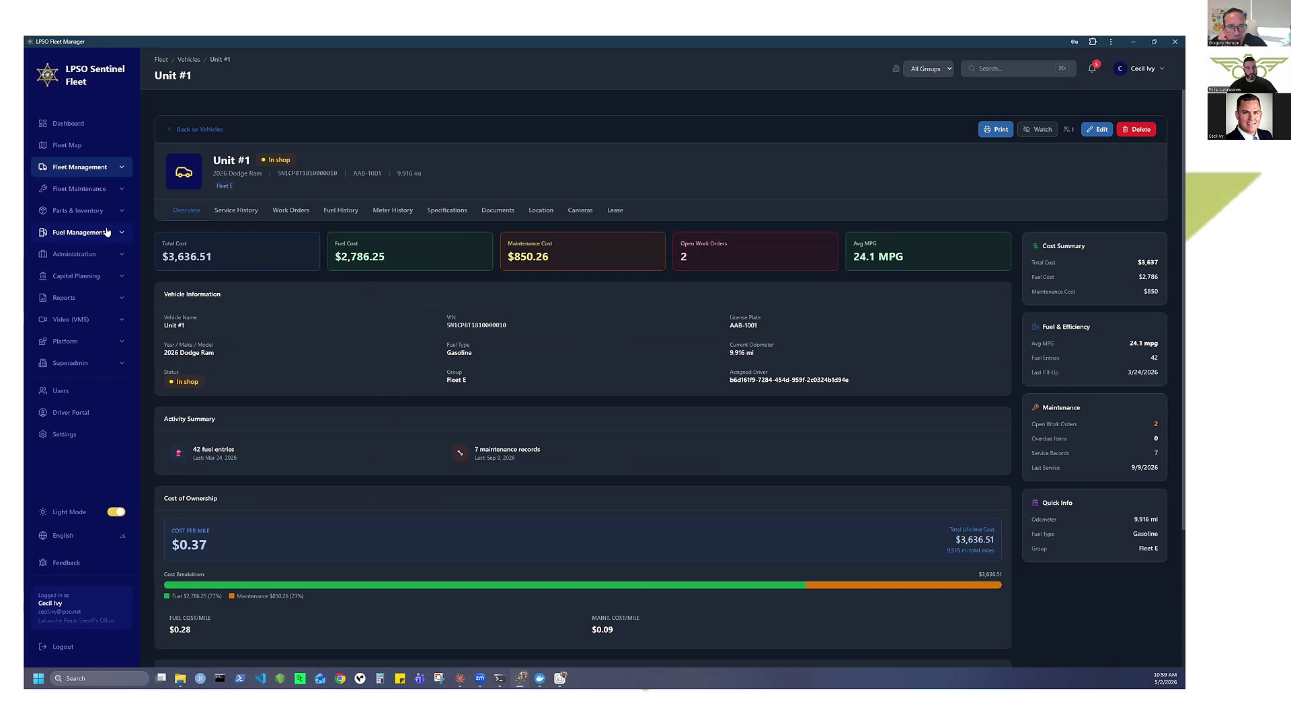
- Look through the Fuel Management and Video (VMS) sections' entries, including Live View, Cameras, Clips and Providers
{"action": "left_click", "coordinate": [105, 232]}
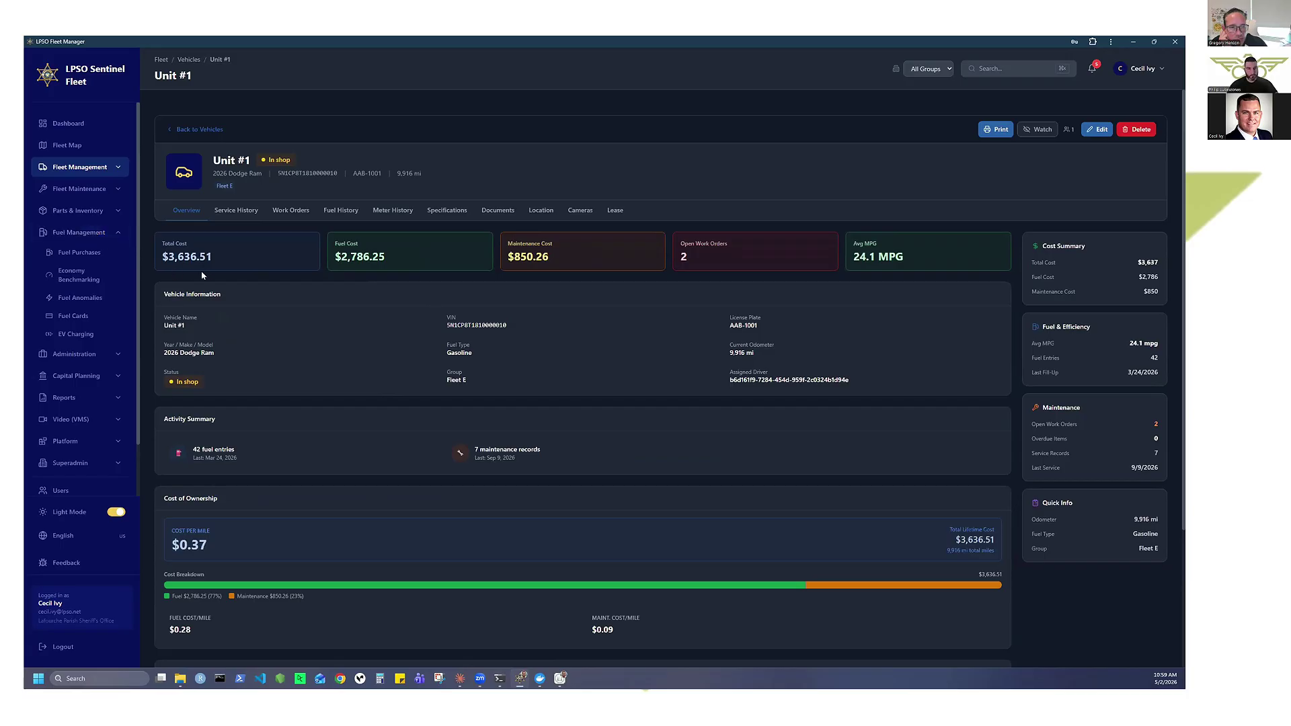
{"action": "left_click", "coordinate": [109, 235]}
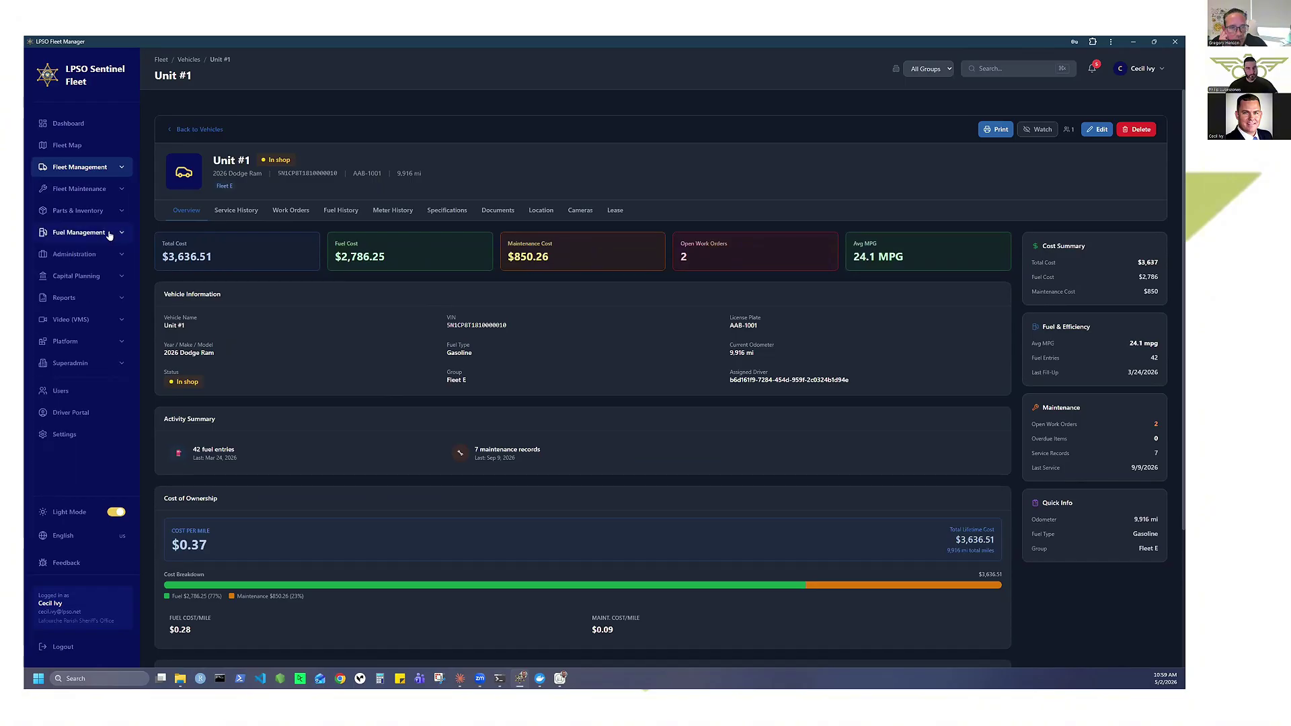
{"action": "left_click", "coordinate": [78, 321]}
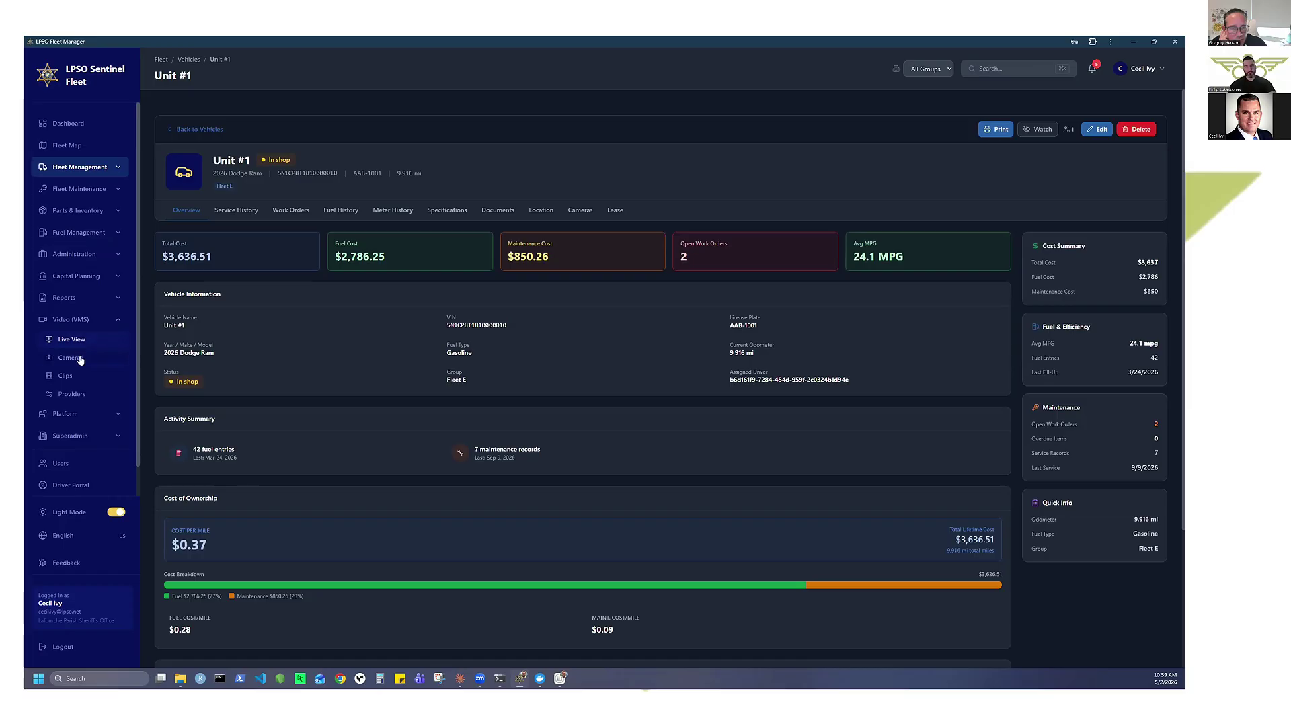
{"action": "left_click", "coordinate": [96, 323]}
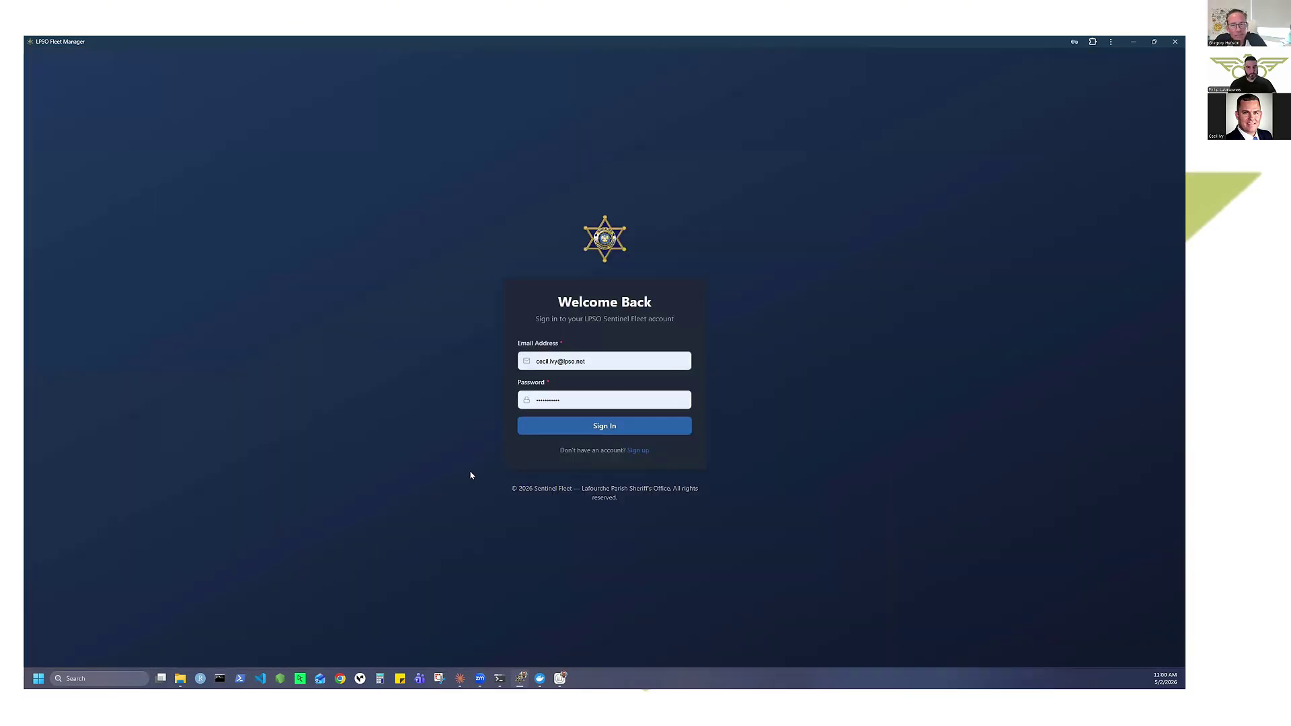
- Sign back in with the prefilled credentials and view the organizations under Superadmin's Tenant Management
{"action": "left_click", "coordinate": [606, 427]}
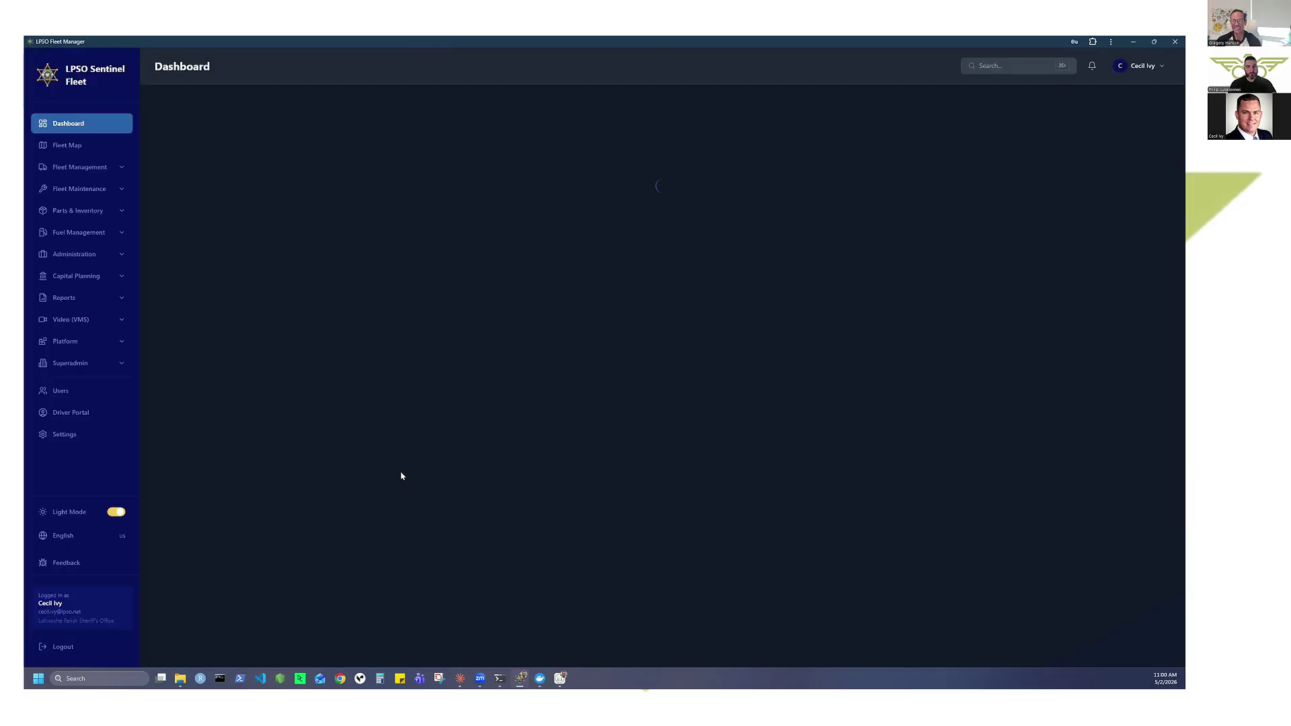
{"action": "left_click", "coordinate": [84, 364]}
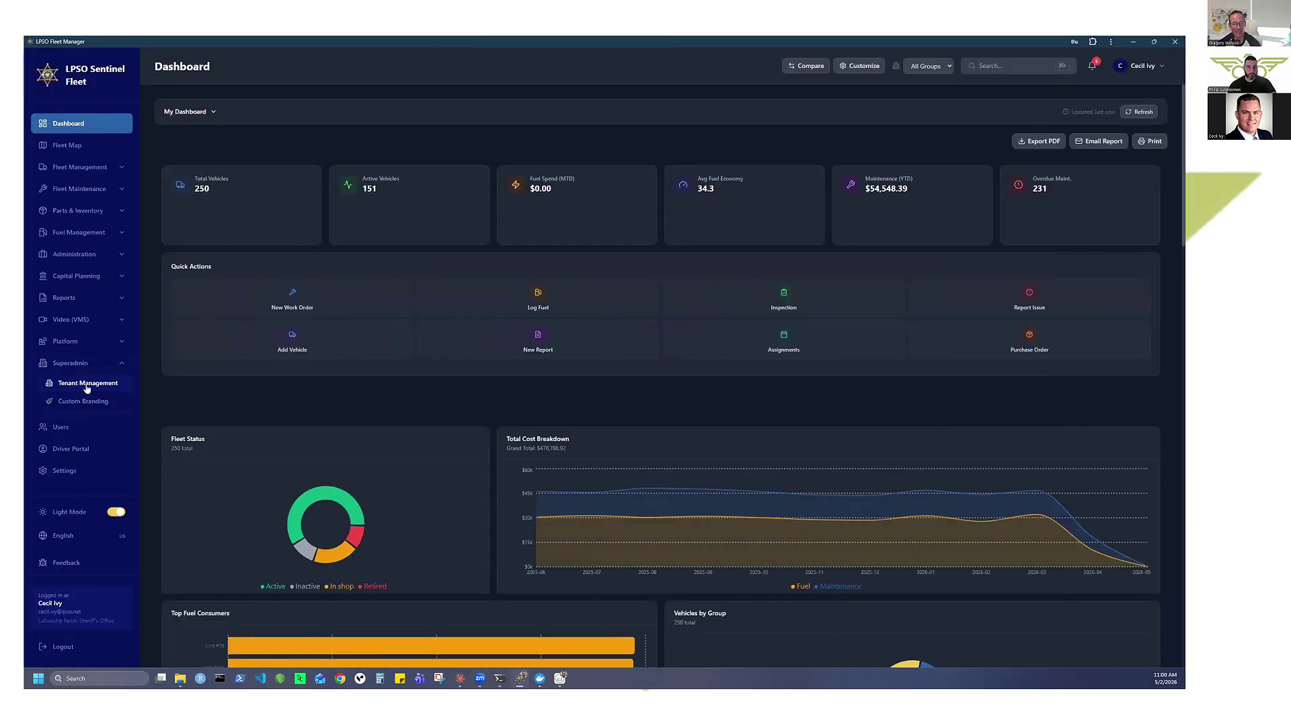
{"action": "left_click", "coordinate": [86, 383]}
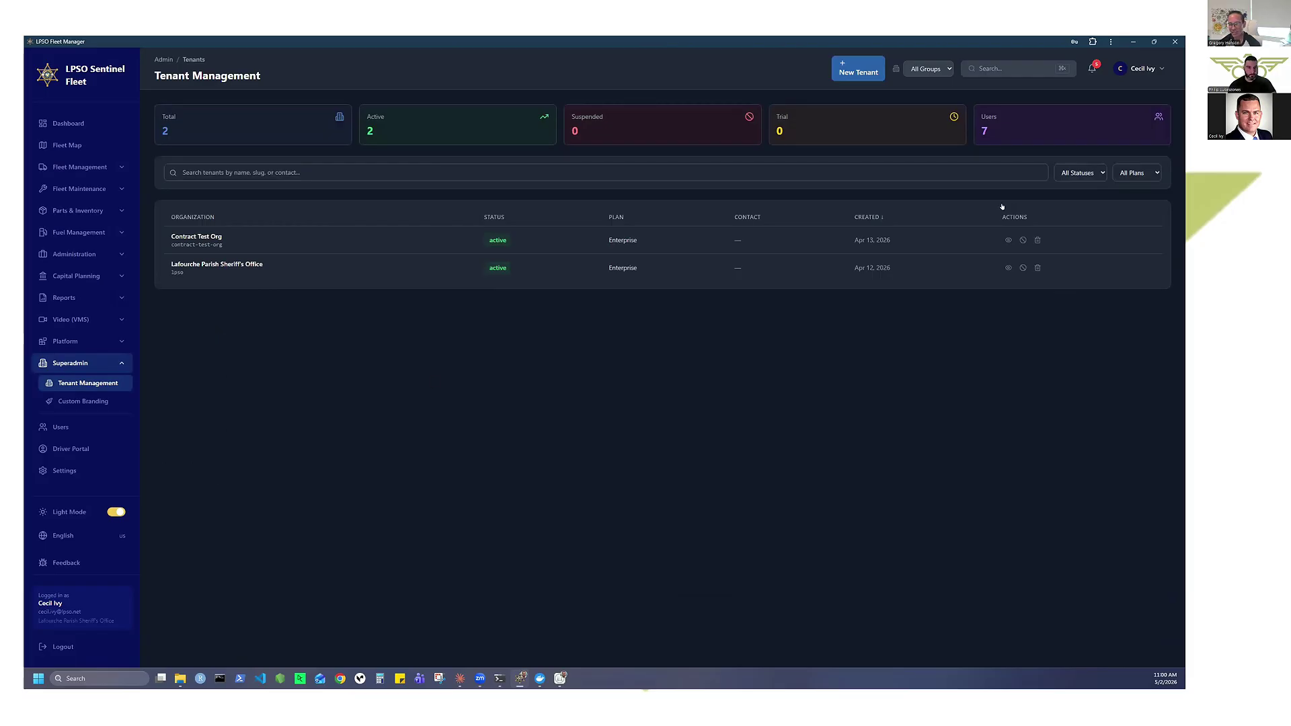
- Open Custom Branding for Contract Test Org in edit mode and examine its agency information, logo, color scheme, advanced options and login preview
{"action": "left_click", "coordinate": [82, 401]}
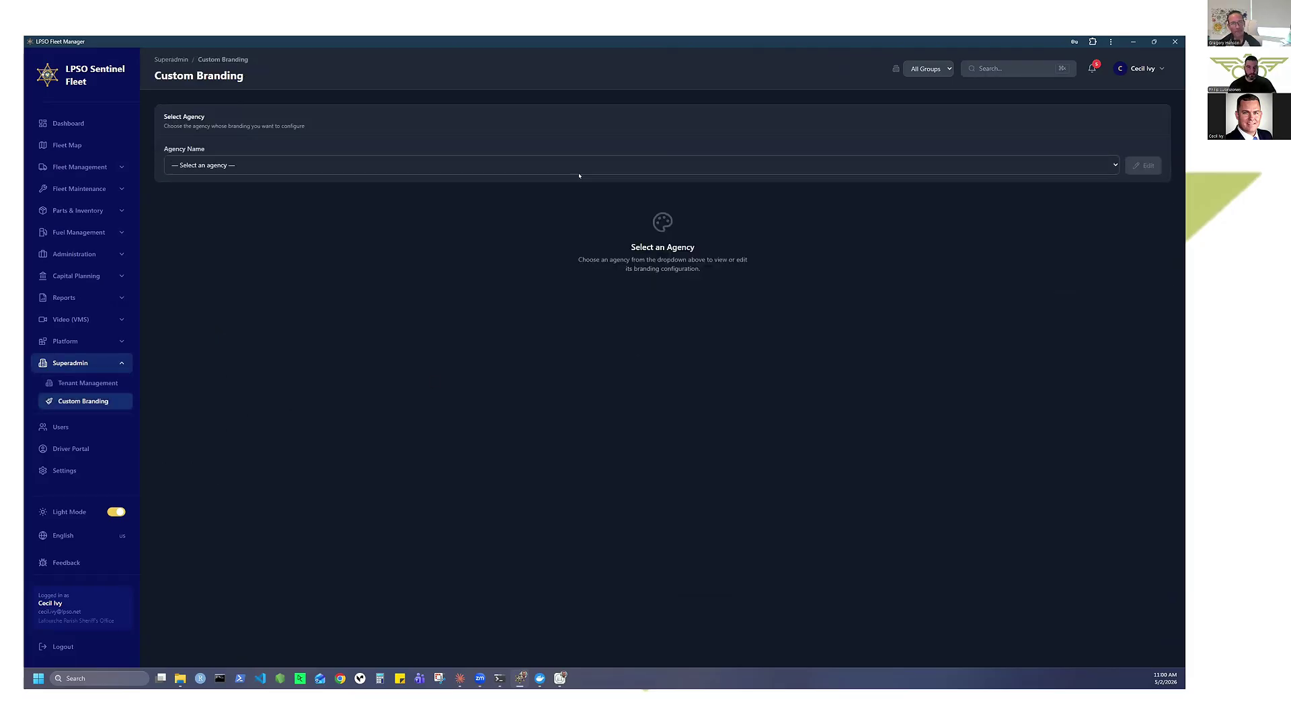
{"action": "left_click", "coordinate": [1114, 166]}
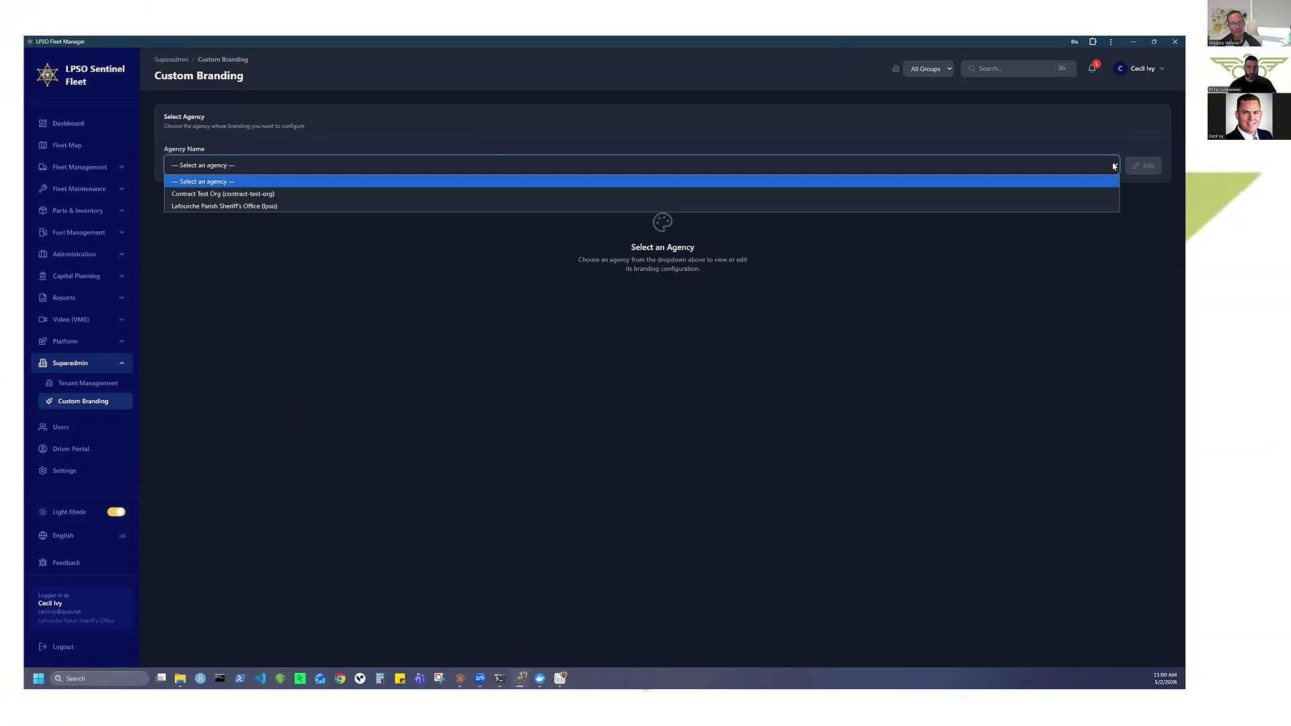
{"action": "left_click", "coordinate": [223, 194]}
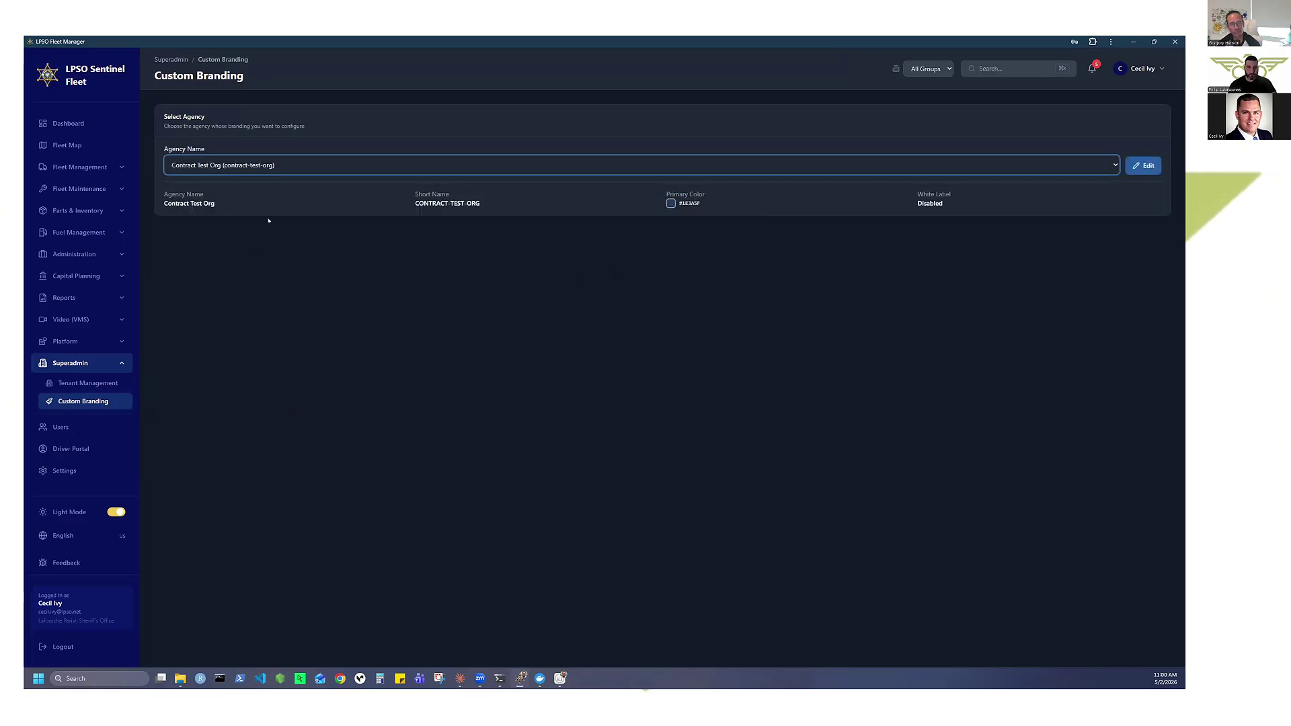
{"action": "left_click", "coordinate": [1140, 168]}
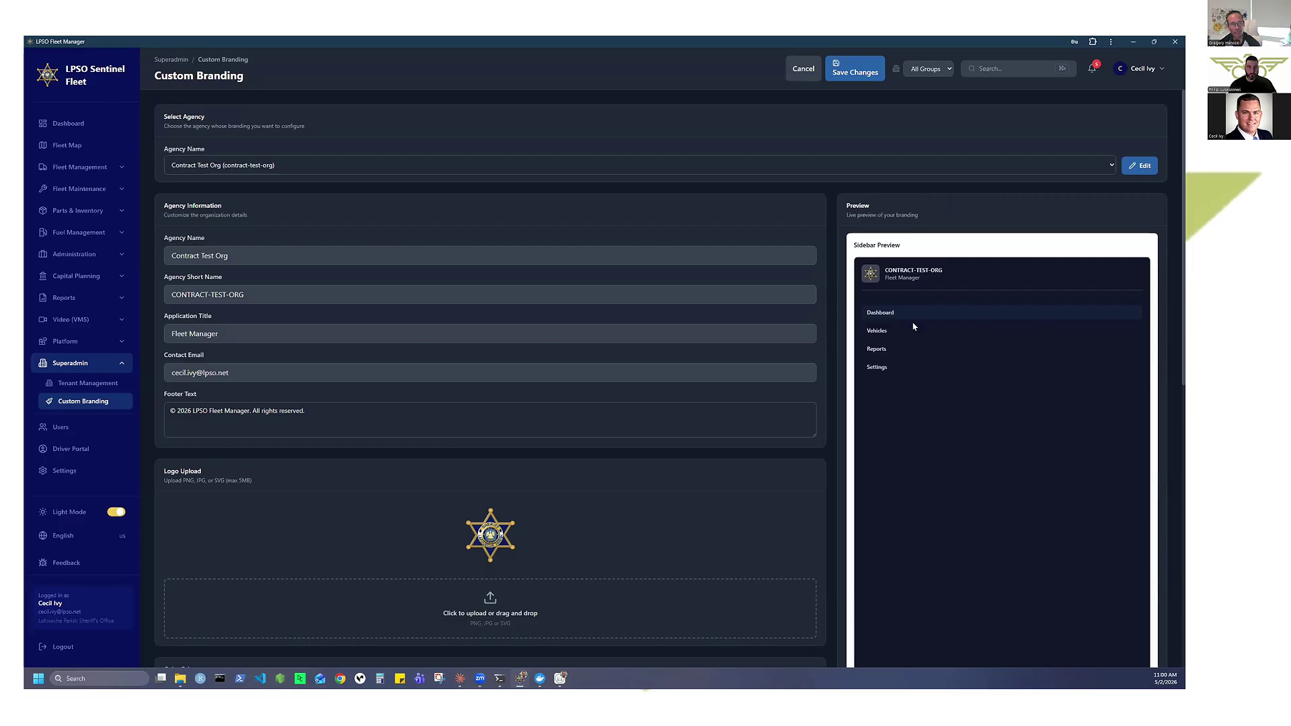
{"action": "scroll", "coordinate": [914, 336], "scroll_direction": "down", "scroll_amount": 5}
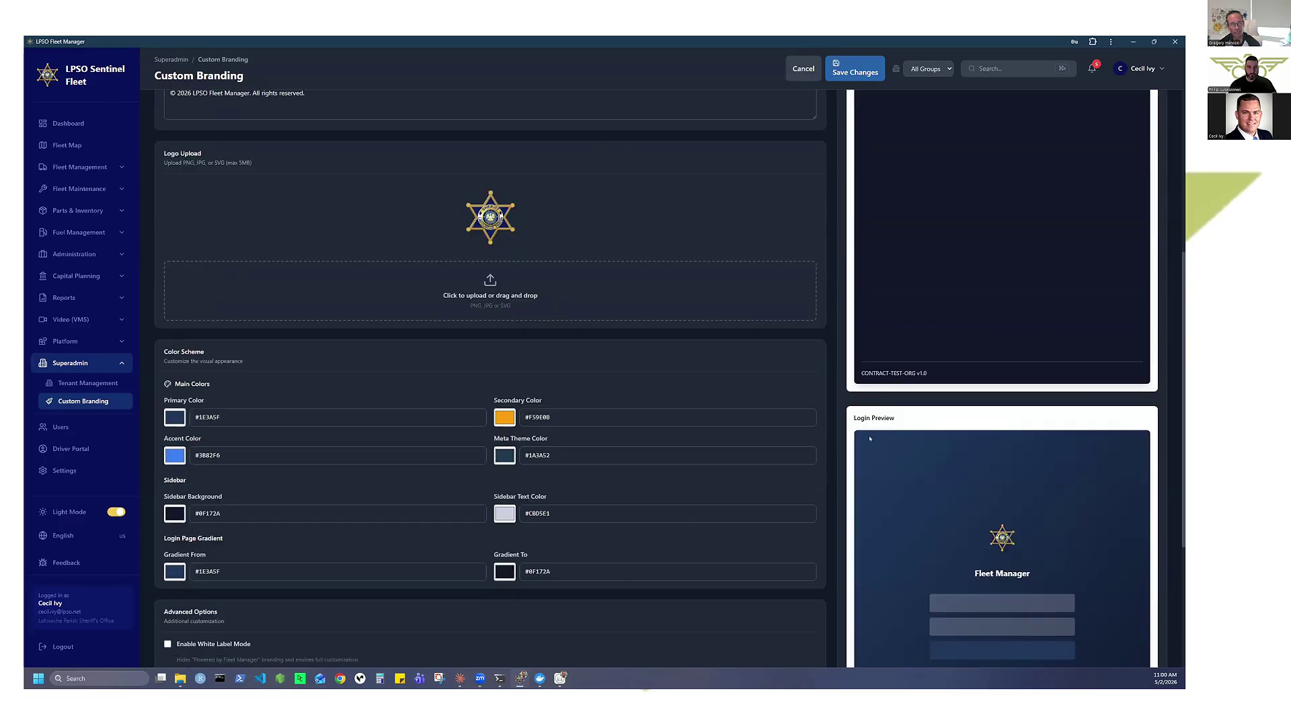
{"action": "scroll", "coordinate": [870, 438], "scroll_direction": "down", "scroll_amount": 2}
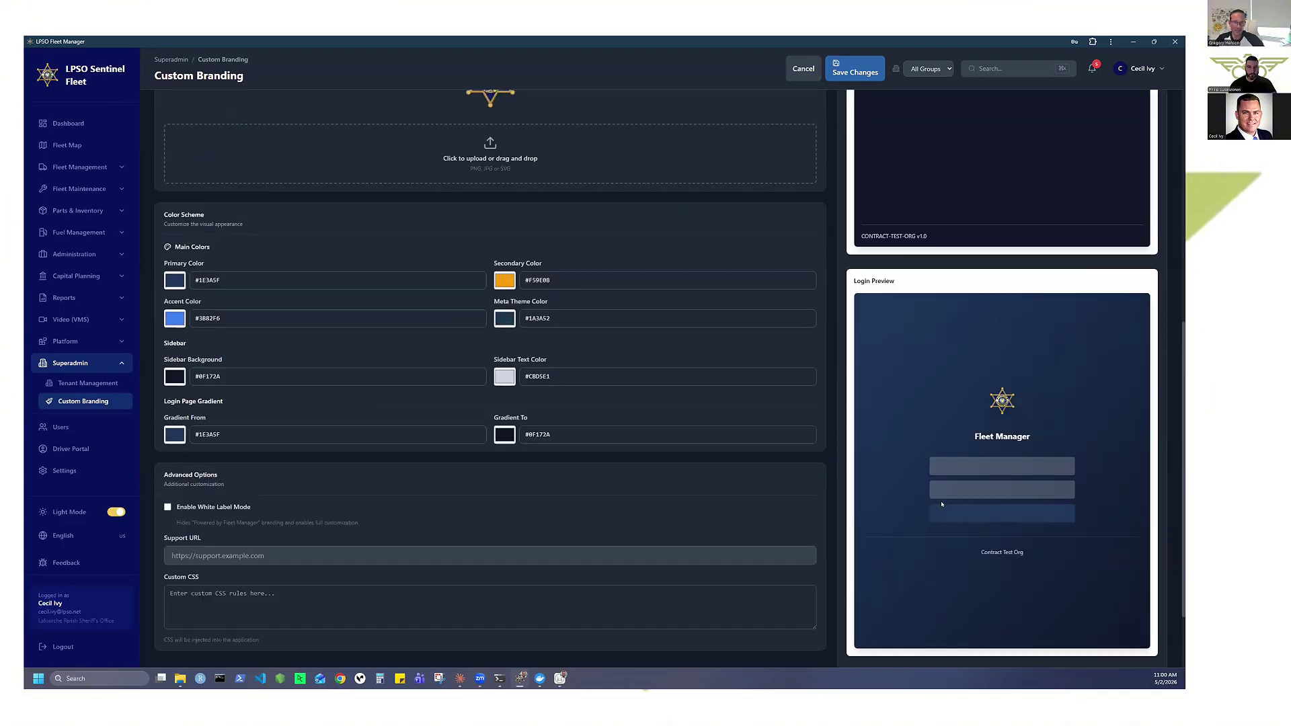
{"action": "scroll", "coordinate": [941, 505], "scroll_direction": "up", "scroll_amount": 7}
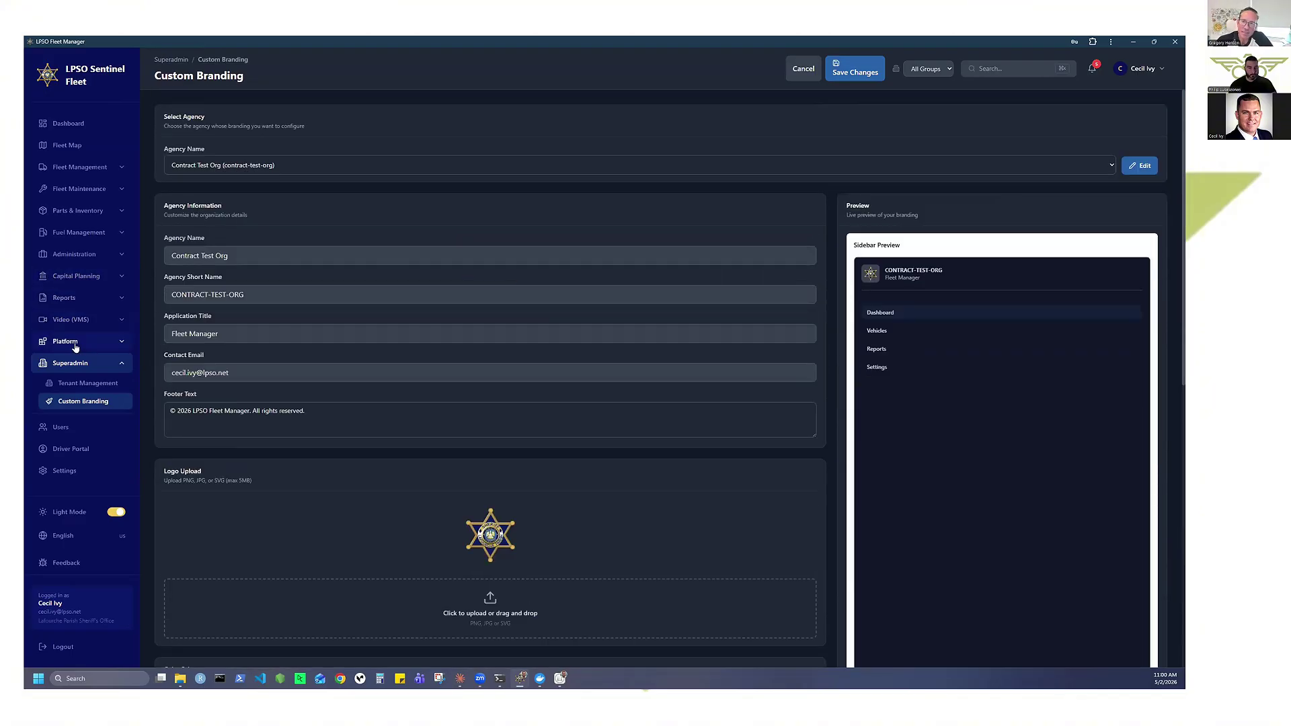
- View the Advanced Analytics report, look over the dashboard's maintenance and cost charts, and minimize the fleet application
{"action": "left_click", "coordinate": [75, 301]}
{"action": "left_click", "coordinate": [76, 318]}
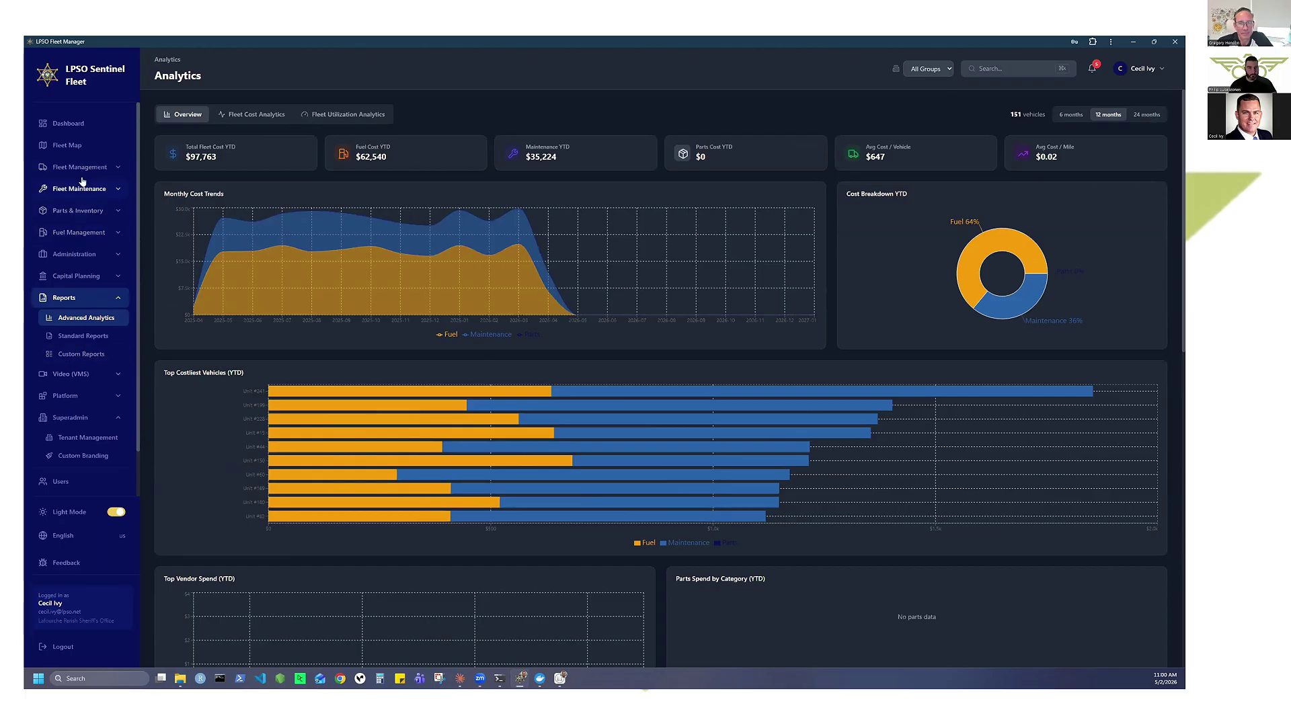
{"action": "left_click", "coordinate": [68, 124]}
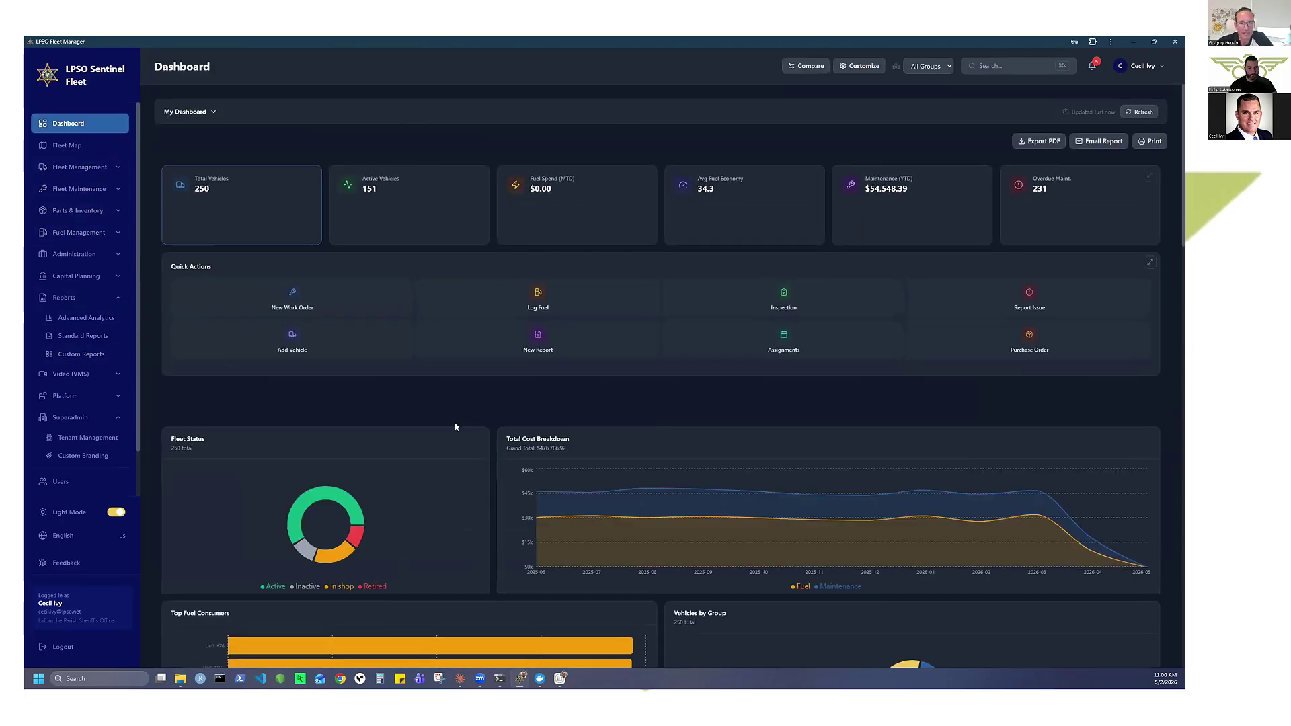
{"action": "scroll", "coordinate": [638, 464], "scroll_direction": "down", "scroll_amount": 8}
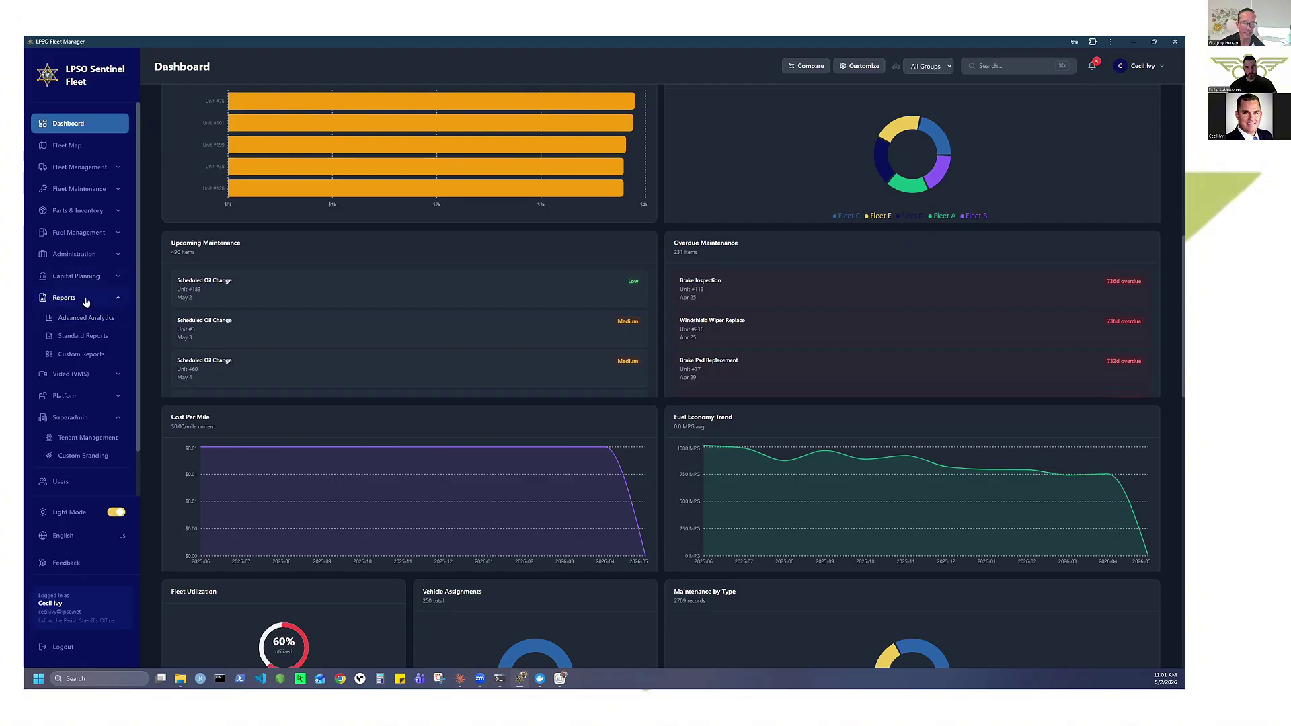
{"action": "left_click", "coordinate": [86, 300]}
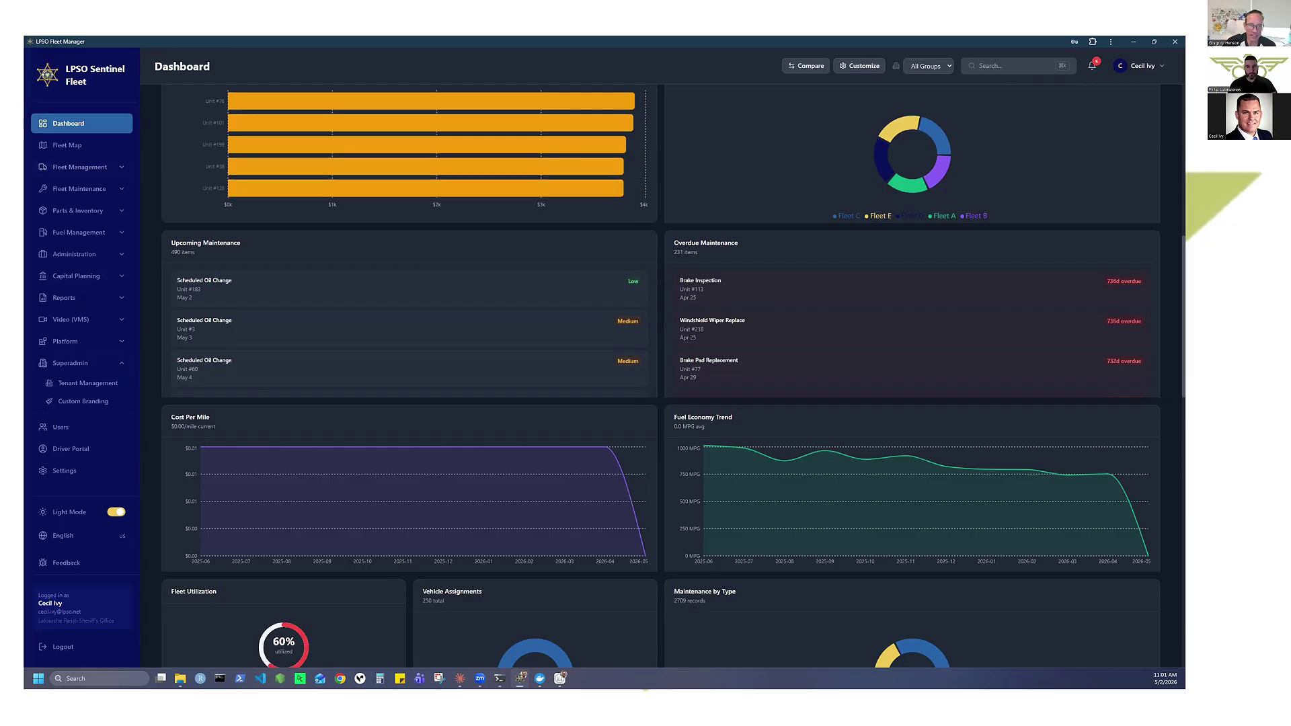
{"action": "left_click", "coordinate": [1133, 42]}
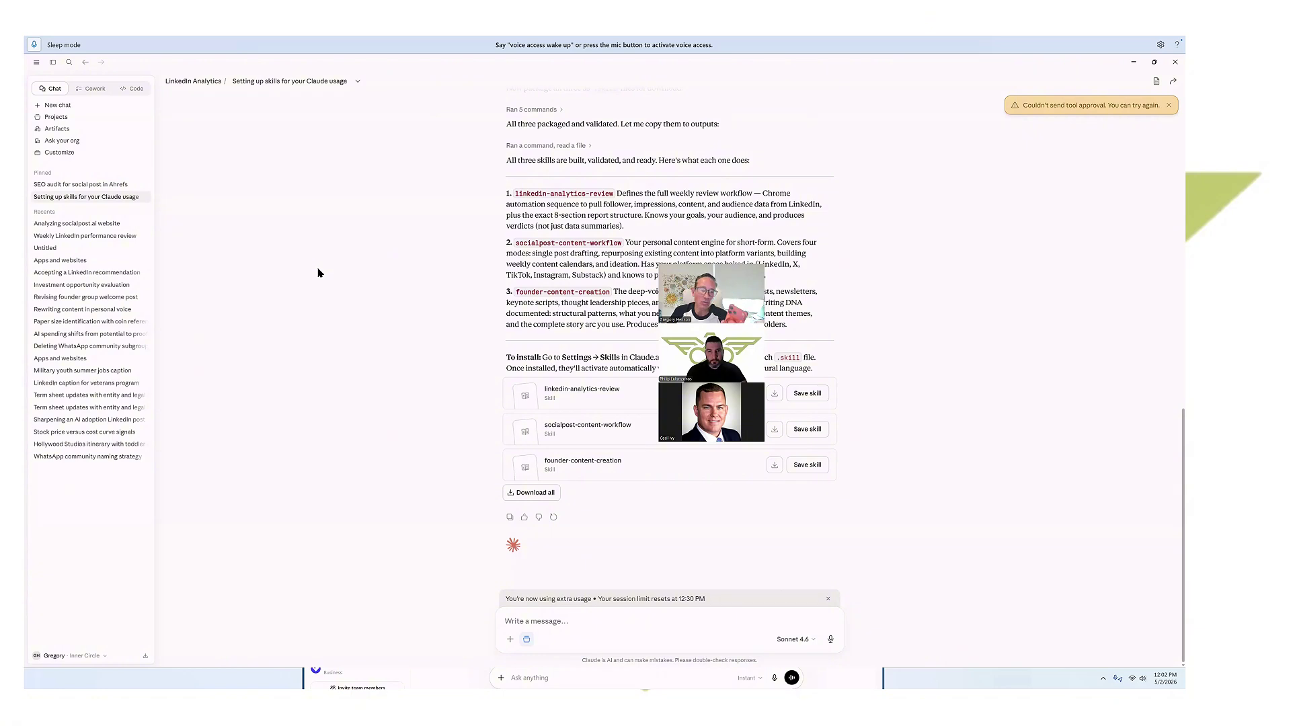
- In Claude, look at the start pages of the Cowork and Code modes and return to Cowork
{"action": "left_click", "coordinate": [92, 90]}
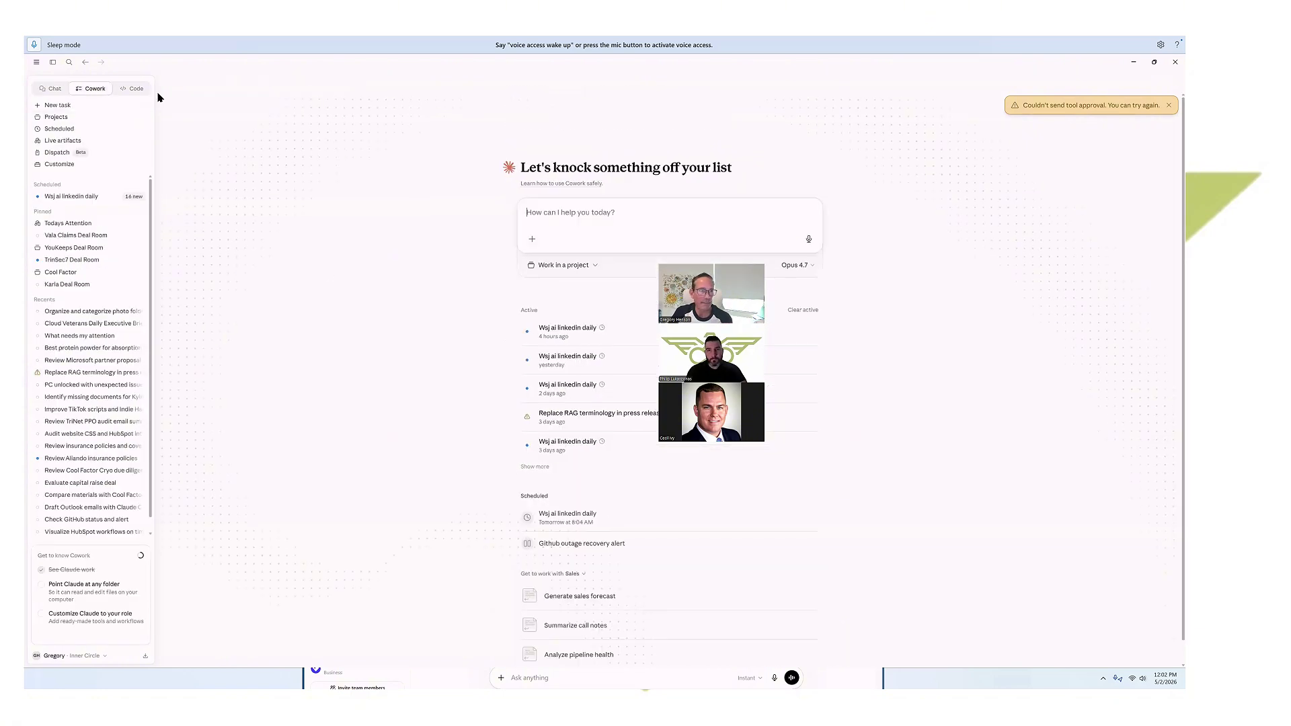
{"action": "left_click", "coordinate": [132, 90]}
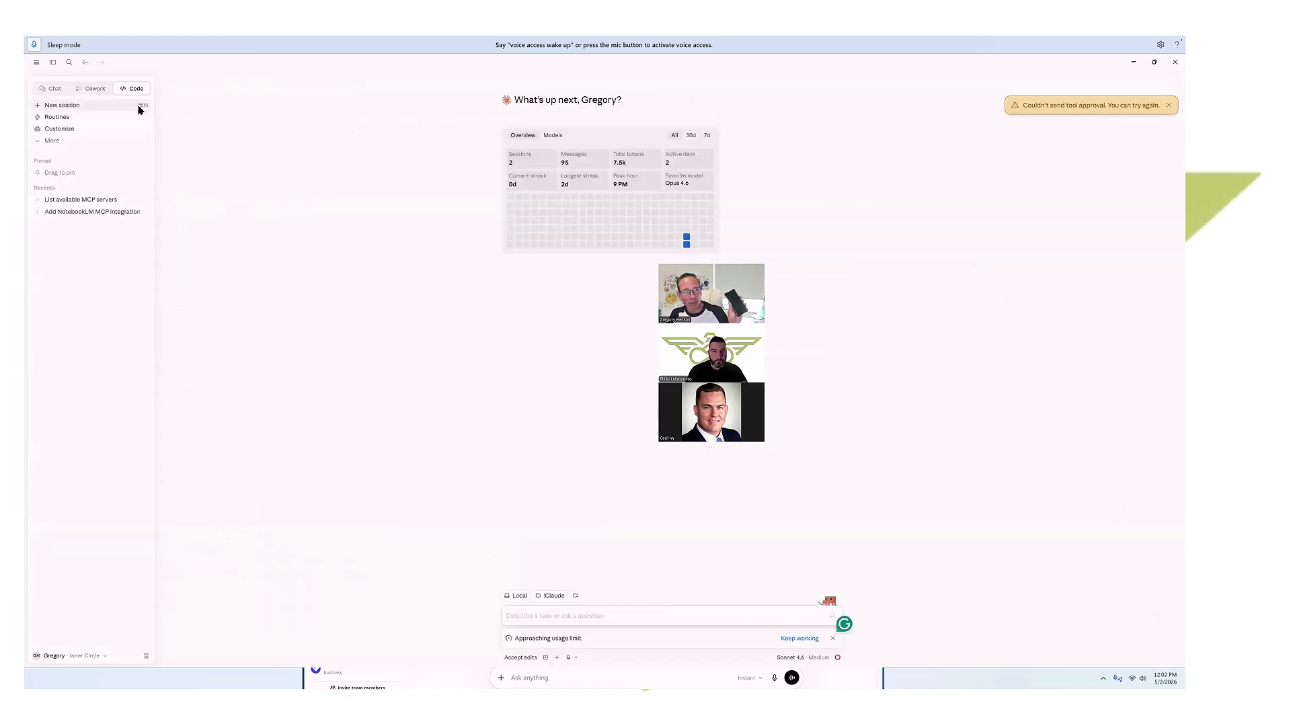
{"action": "left_click", "coordinate": [90, 88]}
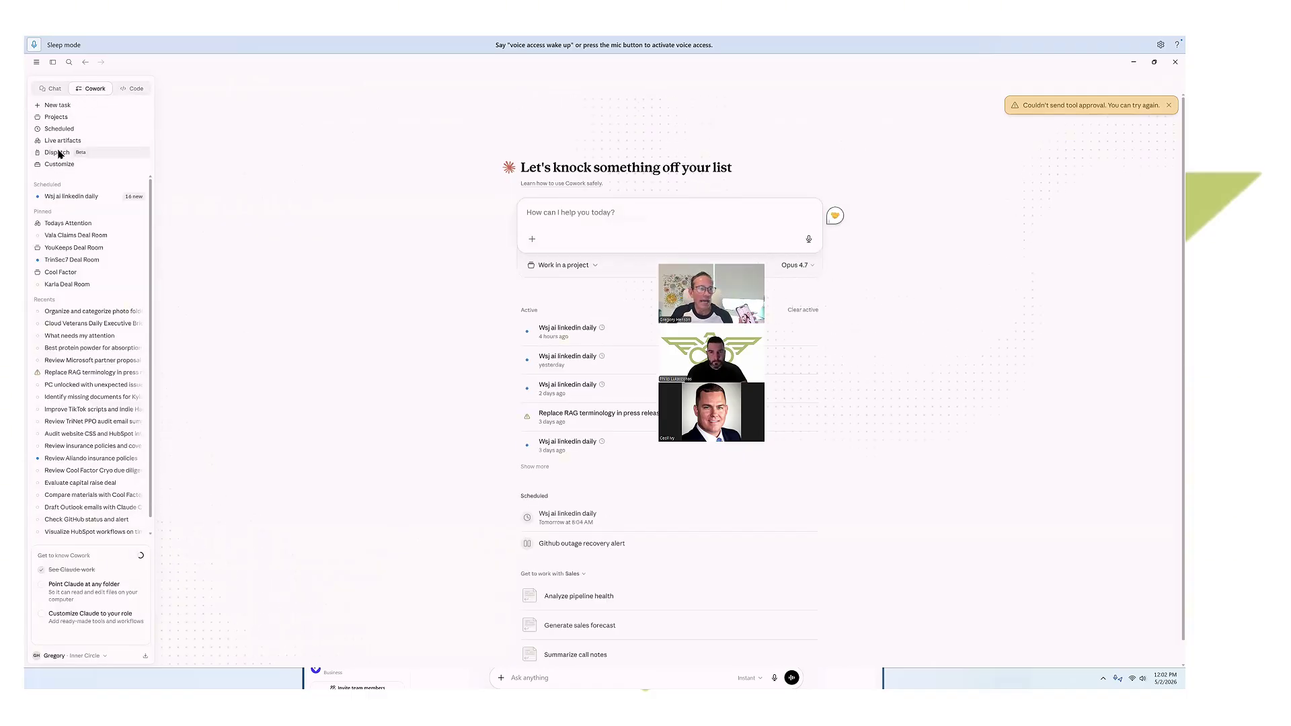
- Examine Cowork's Dispatch conversation with its settings and outputs, glancing at the Projects list in between
{"action": "left_click", "coordinate": [59, 153]}
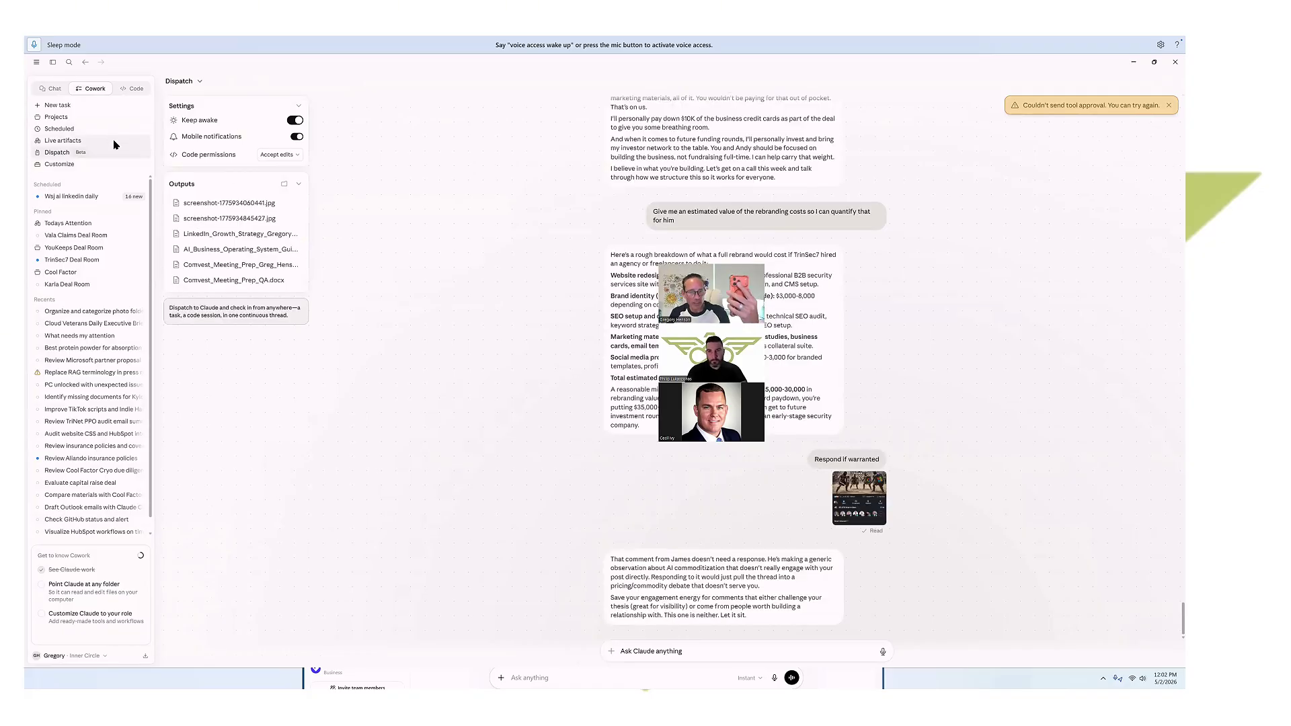
{"action": "left_click", "coordinate": [57, 117]}
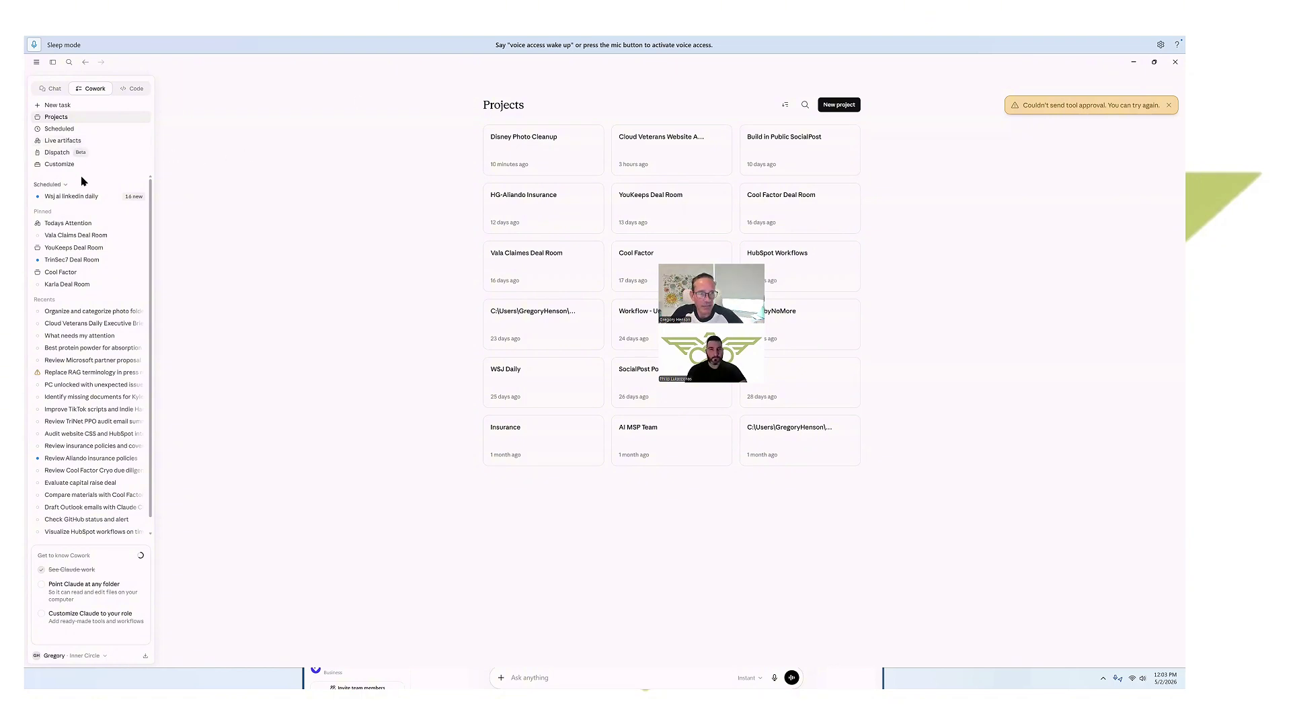
{"action": "left_click", "coordinate": [61, 151]}
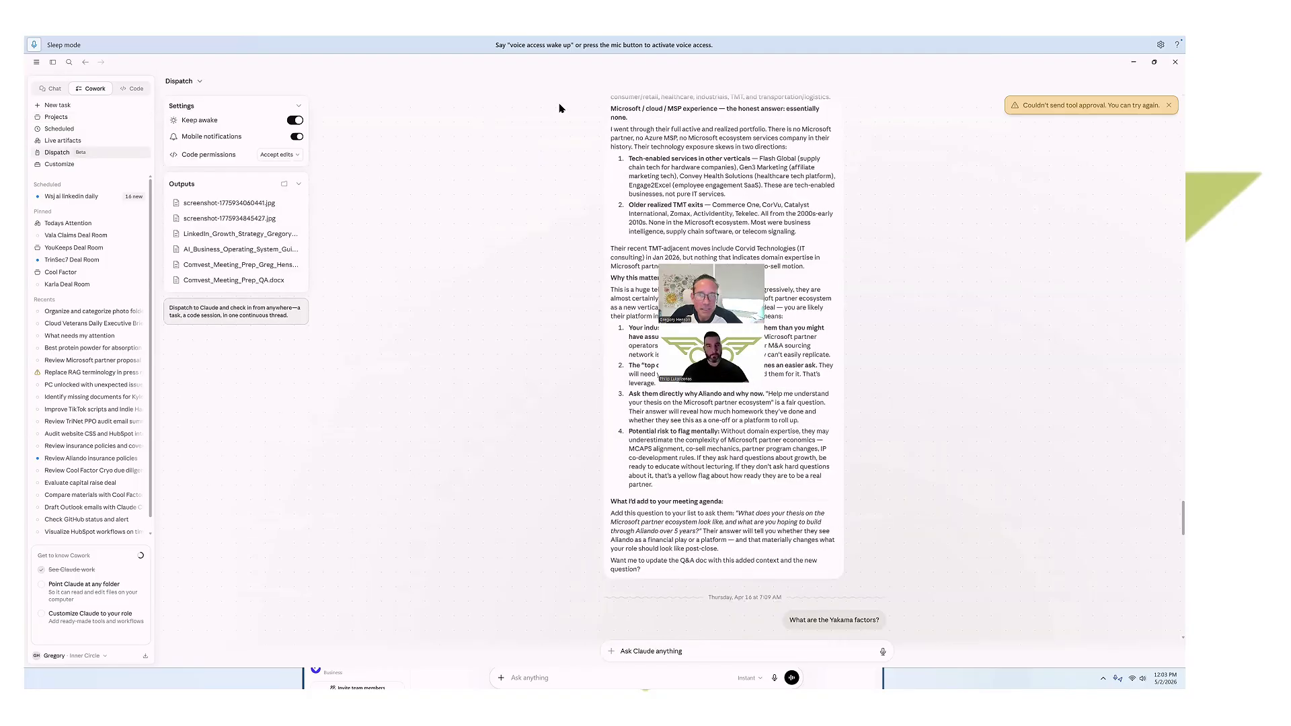